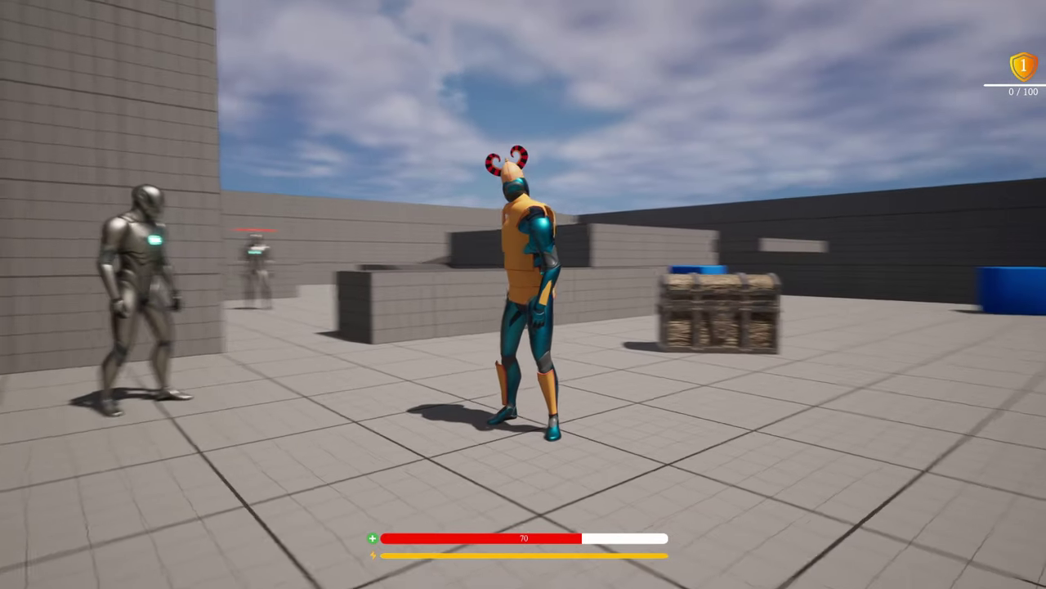
Step: Exit Play In Editor to resume editing the ThirdPersonMap level with /Content showing
{"action": "key", "text": "w"}
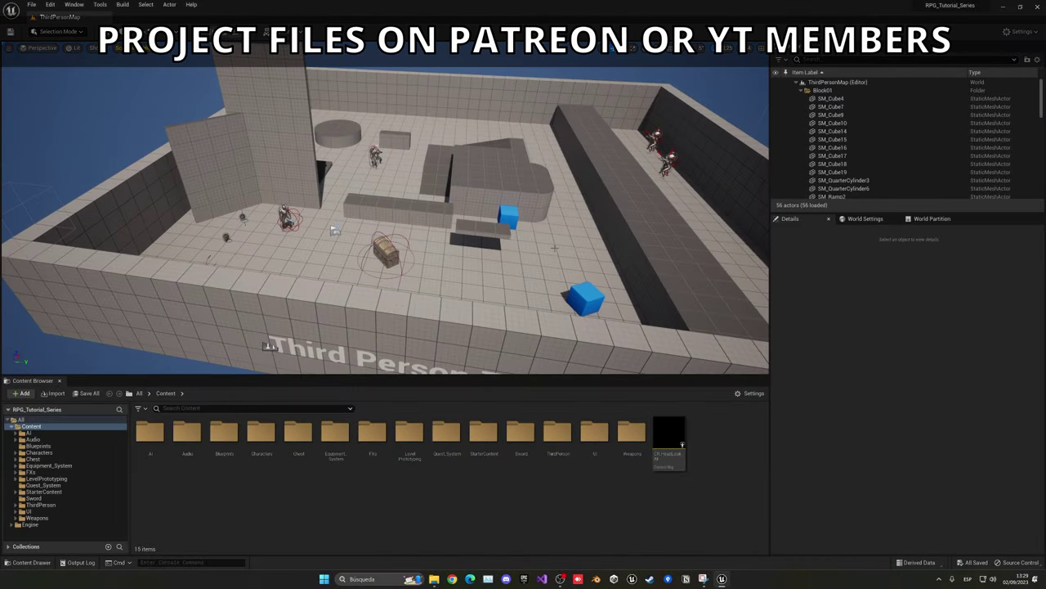
Step: Create an Armor folder in Content and show the folder holding armor.fbx in File Explorer
{"action": "right_click", "coordinate": [264, 510]}
{"action": "left_click", "coordinate": [293, 219]}
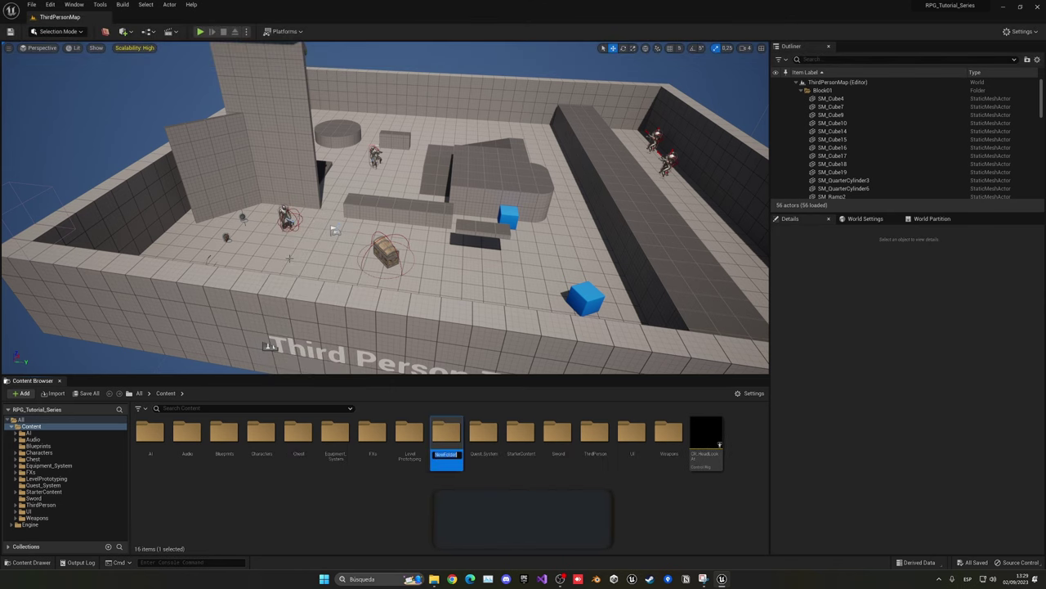
{"action": "type", "text": "mor"}
{"action": "key", "text": "Return"}
{"action": "key", "text": "Return"}
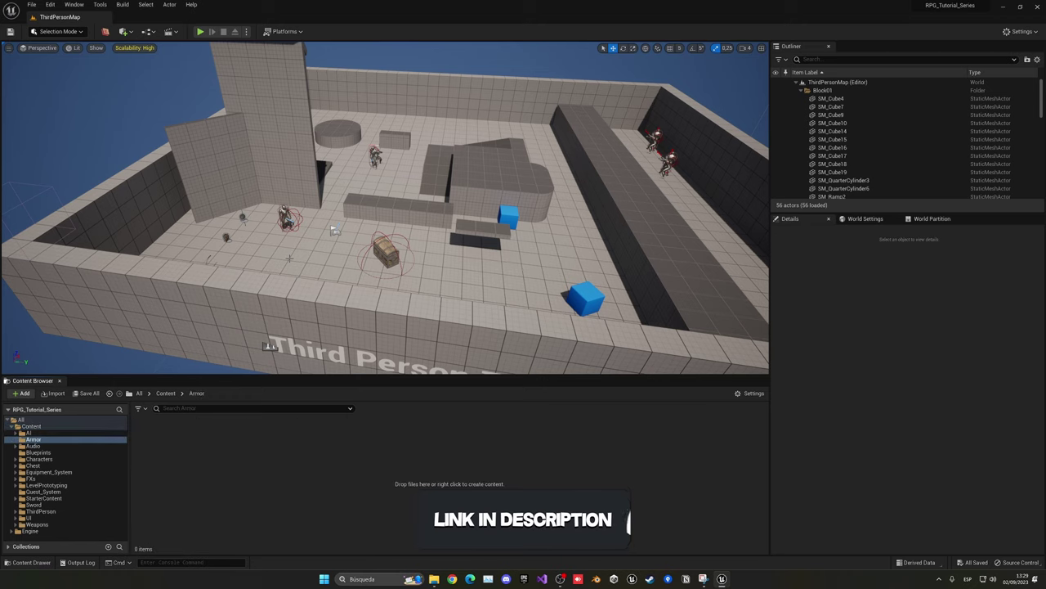
{"action": "left_click", "coordinate": [434, 579]}
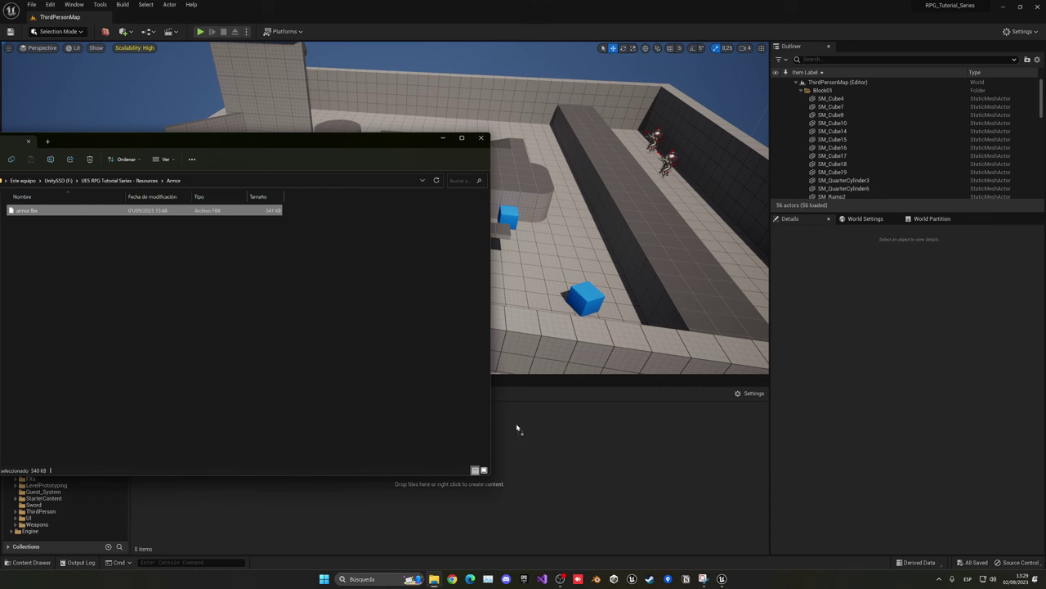
Step: Import armor.fbx into the Armor folder with Import All, adding 22 meshes and materials
{"action": "left_click_drag", "start_coordinate": [26, 210], "coordinate": [546, 451]}
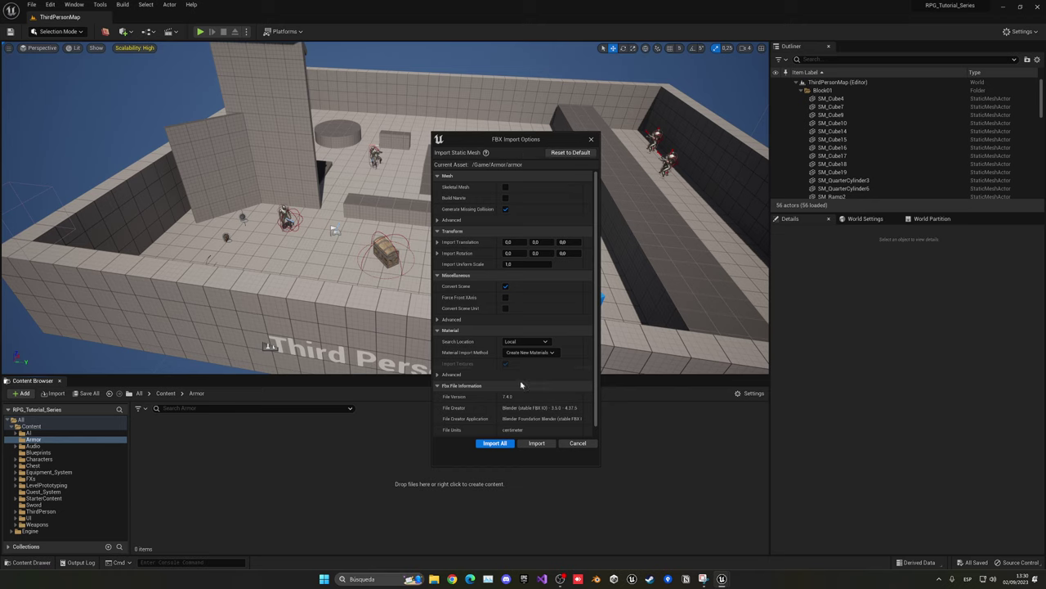
{"action": "left_click", "coordinate": [497, 443]}
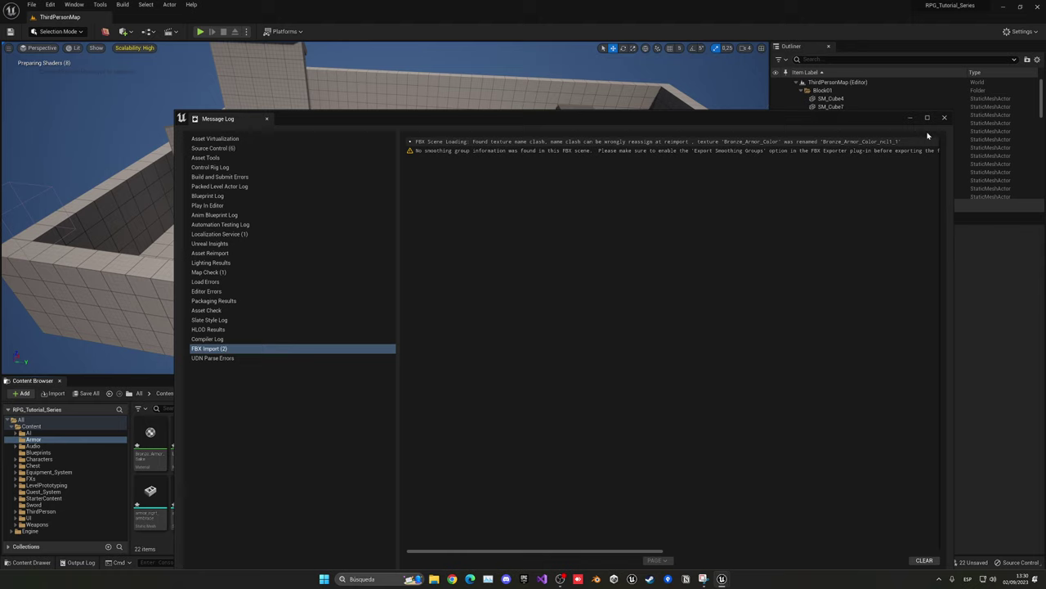
{"action": "left_click", "coordinate": [913, 139]}
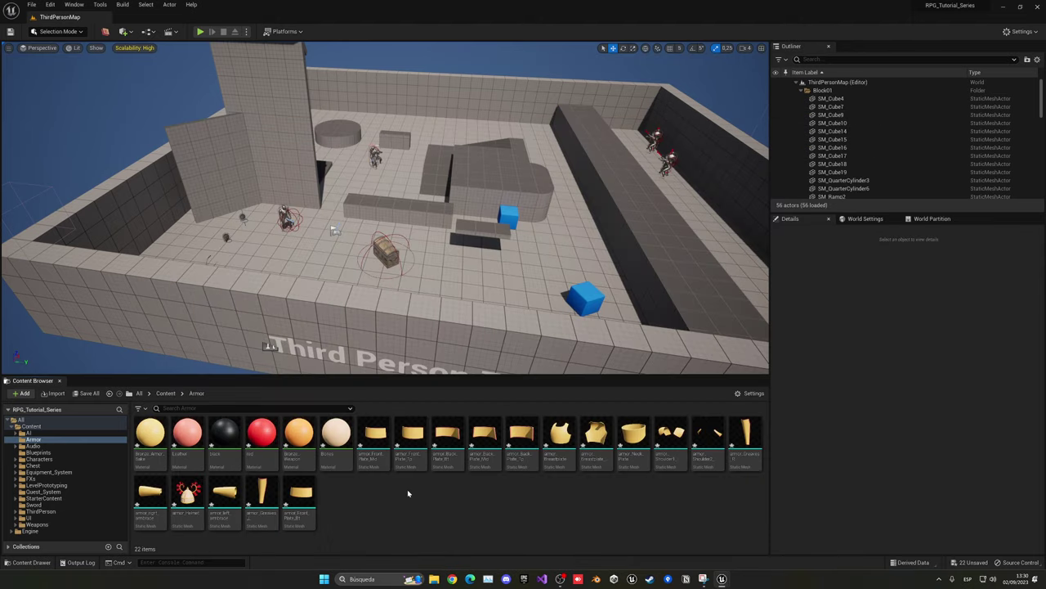
Step: Save all the imported assets, then place and remove a trial armor_Breastplate in the level
{"action": "key", "text": "ctrl+shift+s"}
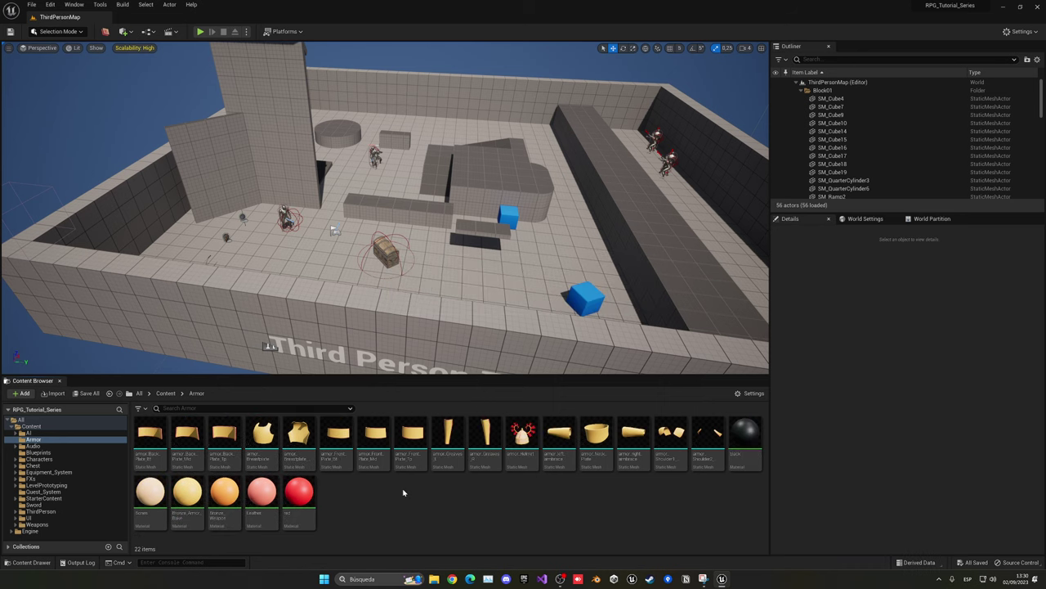
{"action": "scroll", "coordinate": [385, 208], "scroll_direction": "up", "scroll_amount": 3}
{"action": "scroll", "coordinate": [385, 209], "scroll_direction": "up", "scroll_amount": 3}
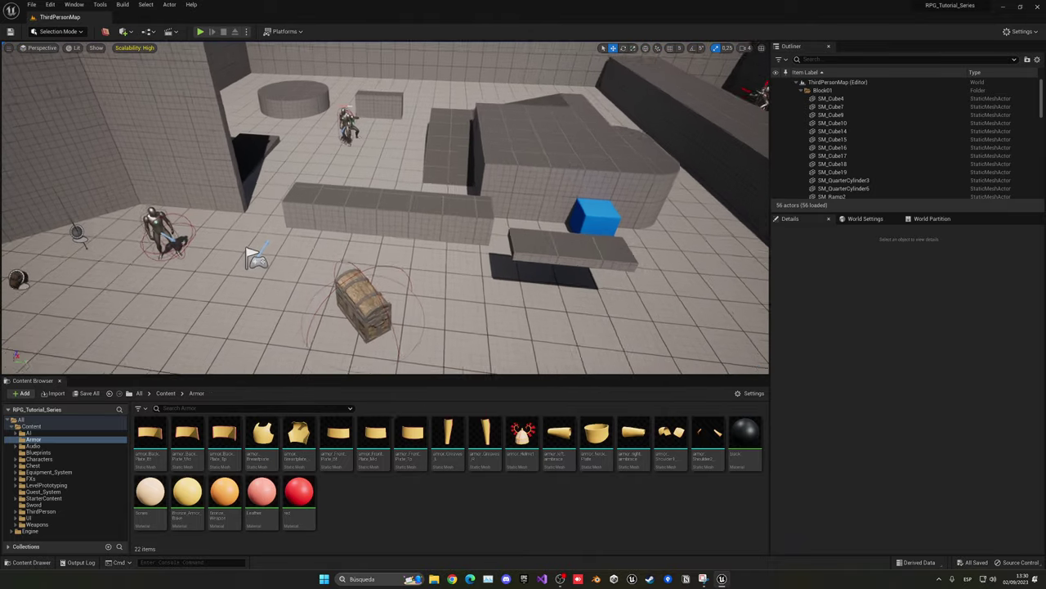
{"action": "scroll", "coordinate": [385, 209], "scroll_direction": "up", "scroll_amount": 3}
{"action": "scroll", "coordinate": [385, 208], "scroll_direction": "up", "scroll_amount": 3}
{"action": "scroll", "coordinate": [492, 209], "scroll_direction": "up", "scroll_amount": 3}
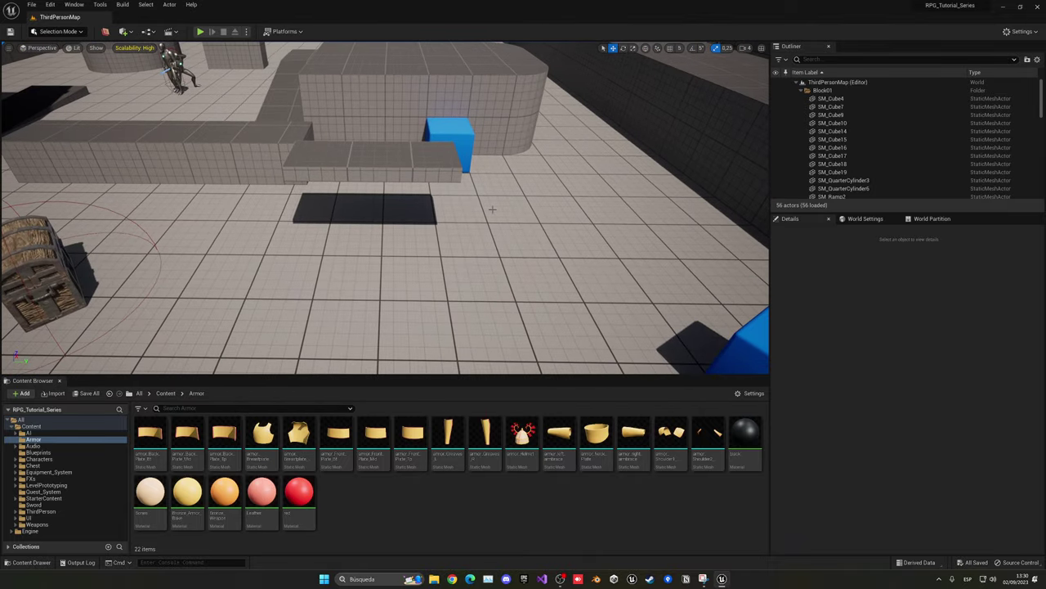
{"action": "left_click_drag", "start_coordinate": [245, 432], "coordinate": [374, 216]}
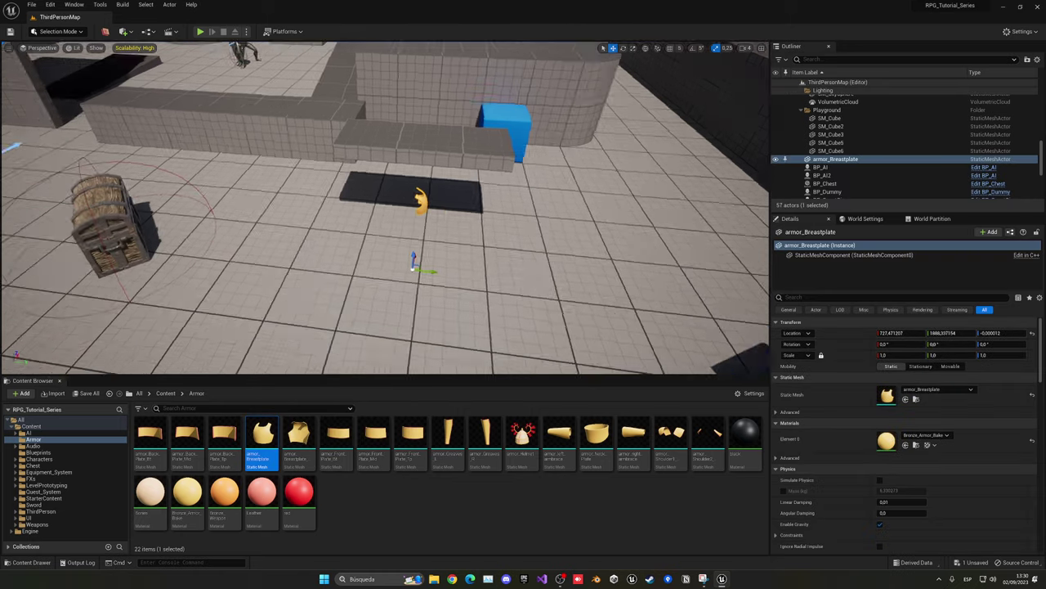
{"action": "mouse_move", "coordinate": [374, 229]}
{"action": "right_mouse_down"}
{"action": "mouse_move", "coordinate": [441, 237]}
{"action": "mouse_move", "coordinate": [342, 151]}
{"action": "mouse_move", "coordinate": [357, 86]}
{"action": "right_mouse_up"}
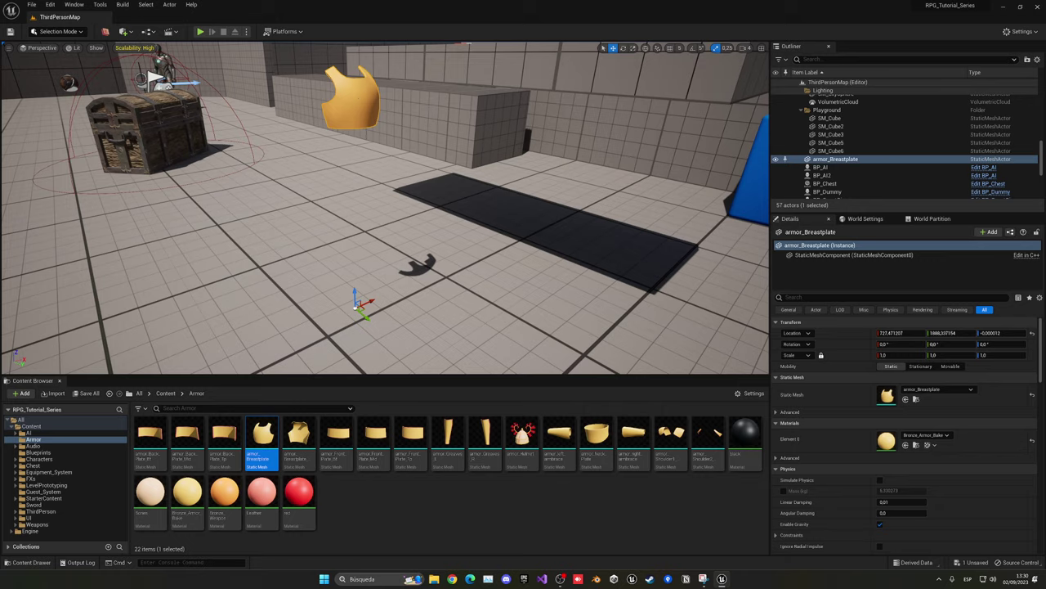
{"action": "key", "text": "Delete"}
Step: Place armor_Back_Plate_Bt on the level floor near the centre
{"action": "mouse_move", "coordinate": [357, 94]}
{"action": "right_mouse_down"}
{"action": "mouse_move", "coordinate": [346, 225]}
{"action": "mouse_move", "coordinate": [359, 204]}
{"action": "mouse_move", "coordinate": [351, 196]}
{"action": "right_mouse_up"}
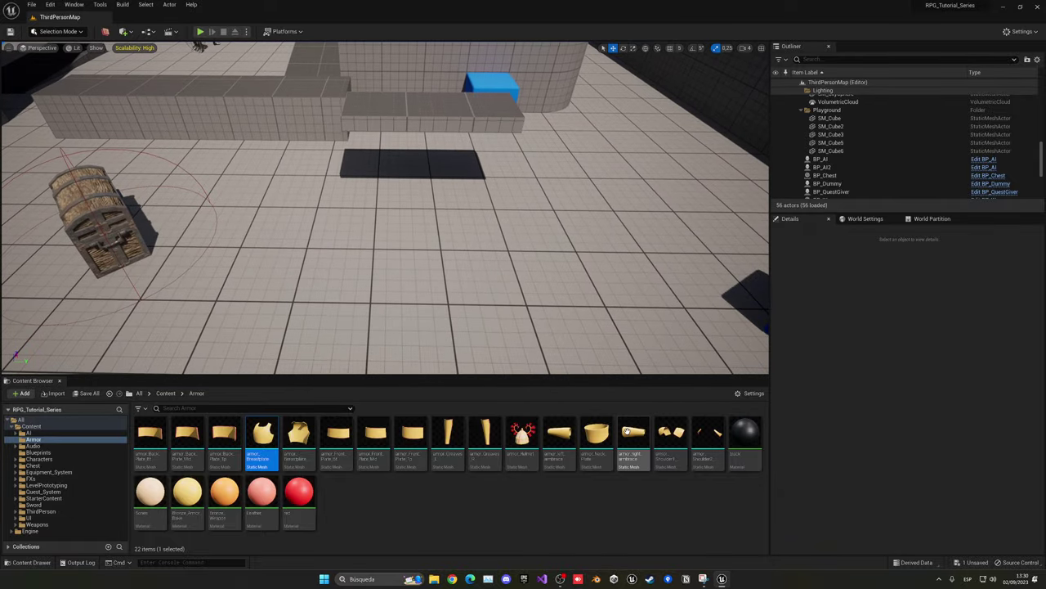
{"action": "left_click", "coordinate": [149, 434]}
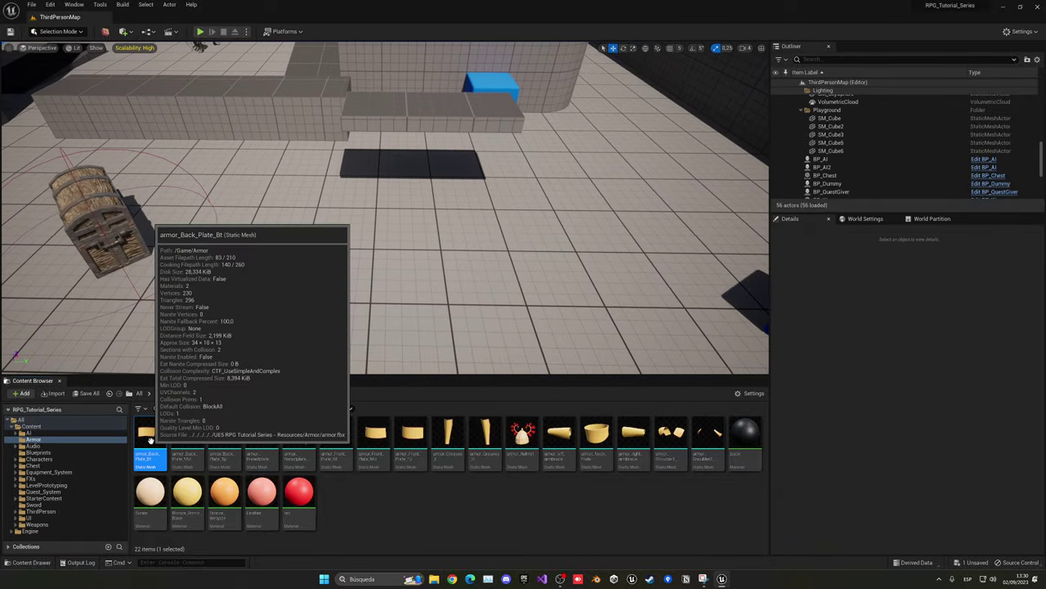
{"action": "left_click_drag", "start_coordinate": [149, 433], "coordinate": [306, 280]}
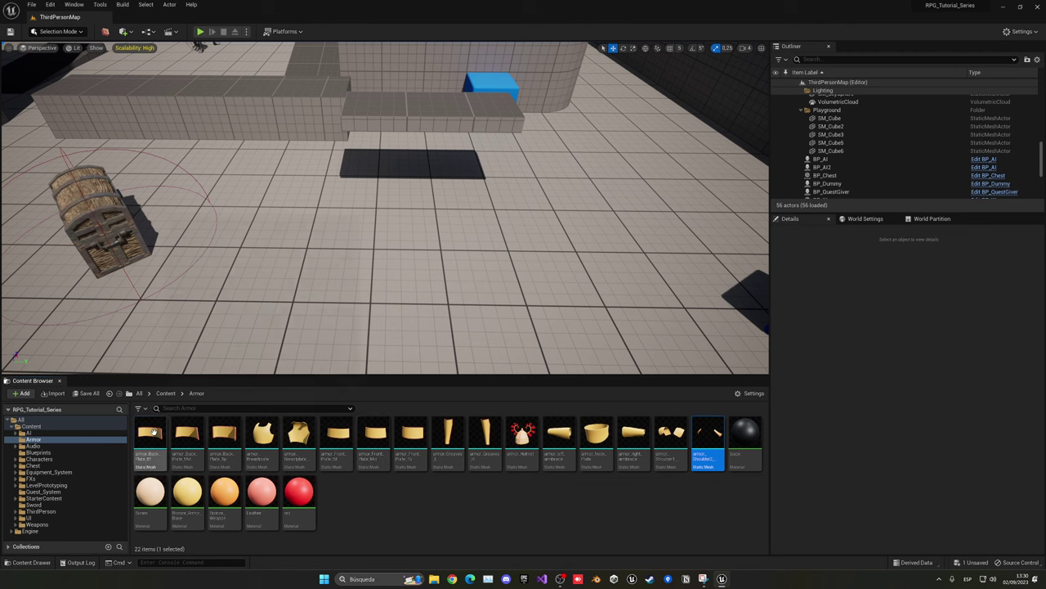
{"action": "left_click_drag", "start_coordinate": [366, 263], "coordinate": [360, 266]}
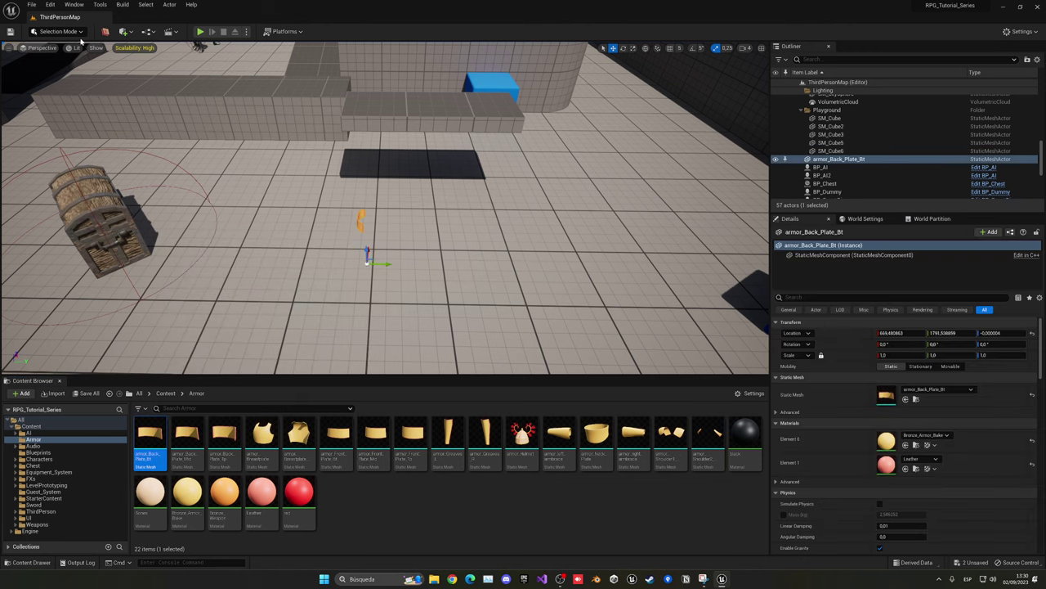
Step: In Modeling Mode, centre the pivots of armor_Back_Plate_Bt and a newly placed armor_Back_Plate_Mid
{"action": "left_click", "coordinate": [67, 32]}
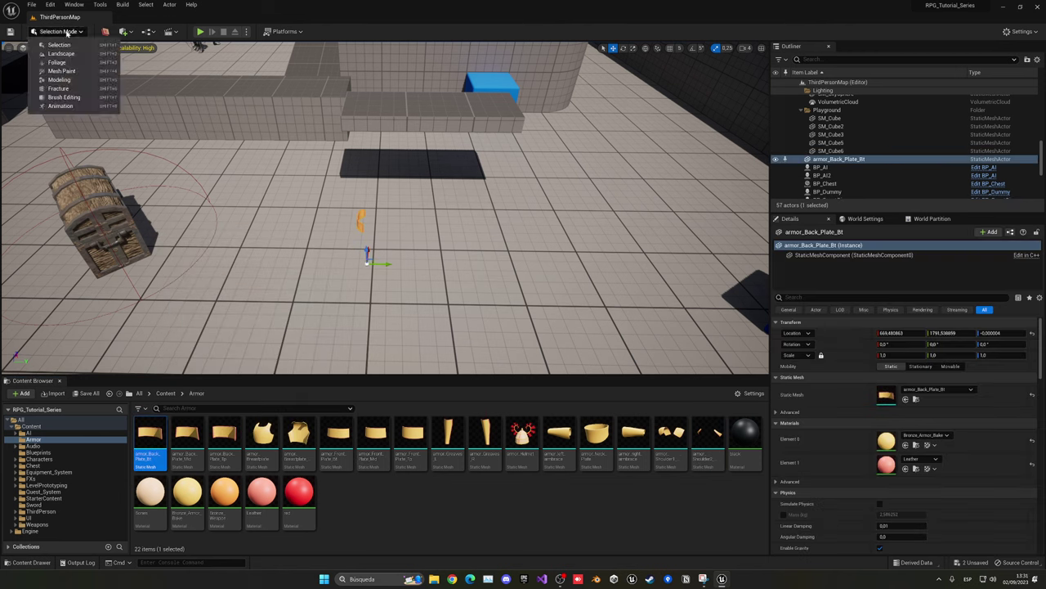
{"action": "left_click", "coordinate": [71, 81]}
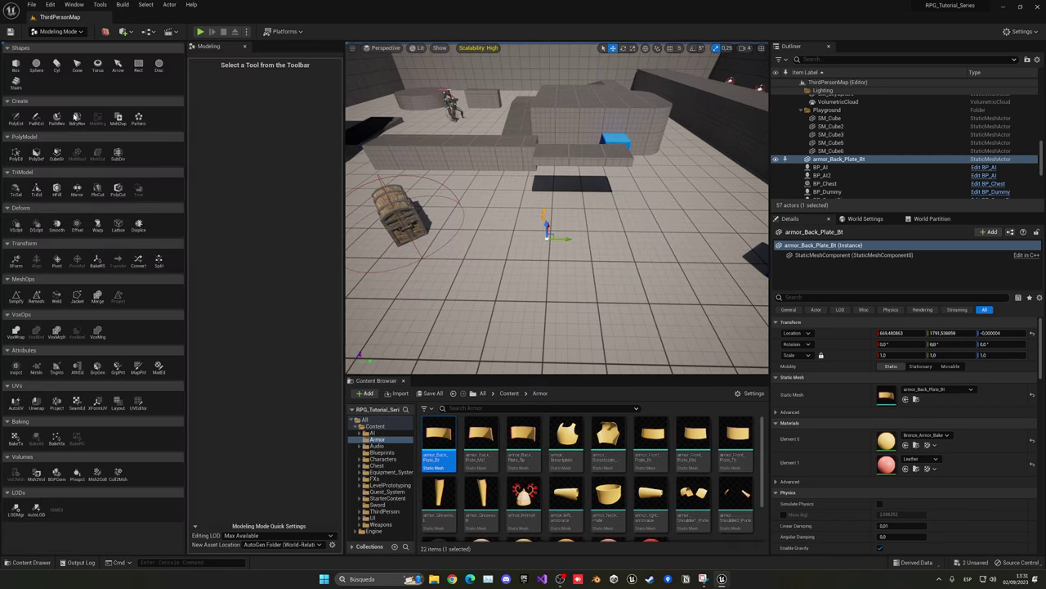
{"action": "left_click", "coordinate": [57, 260]}
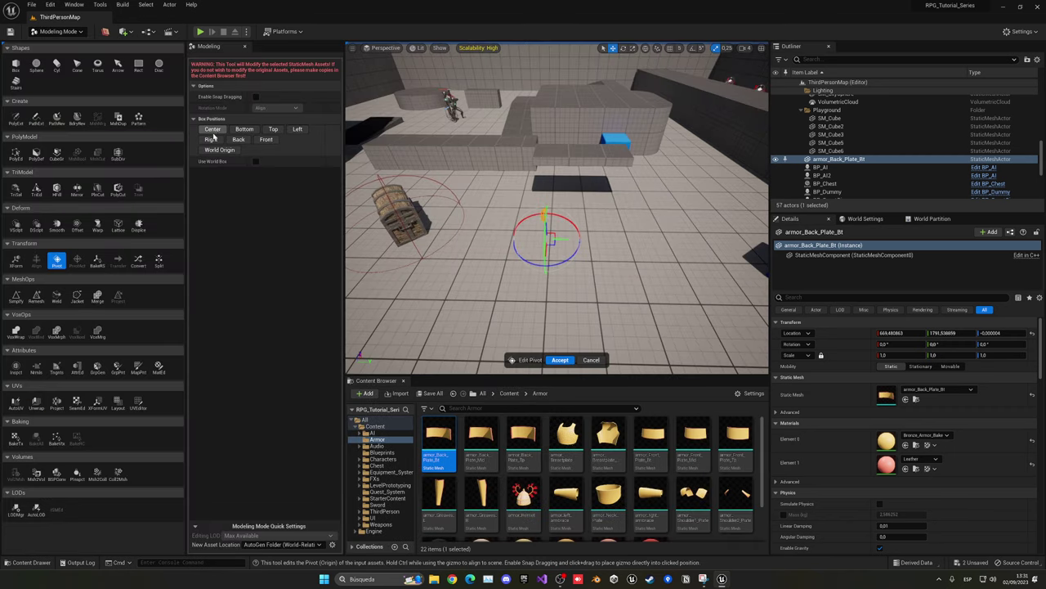
{"action": "left_click", "coordinate": [213, 131]}
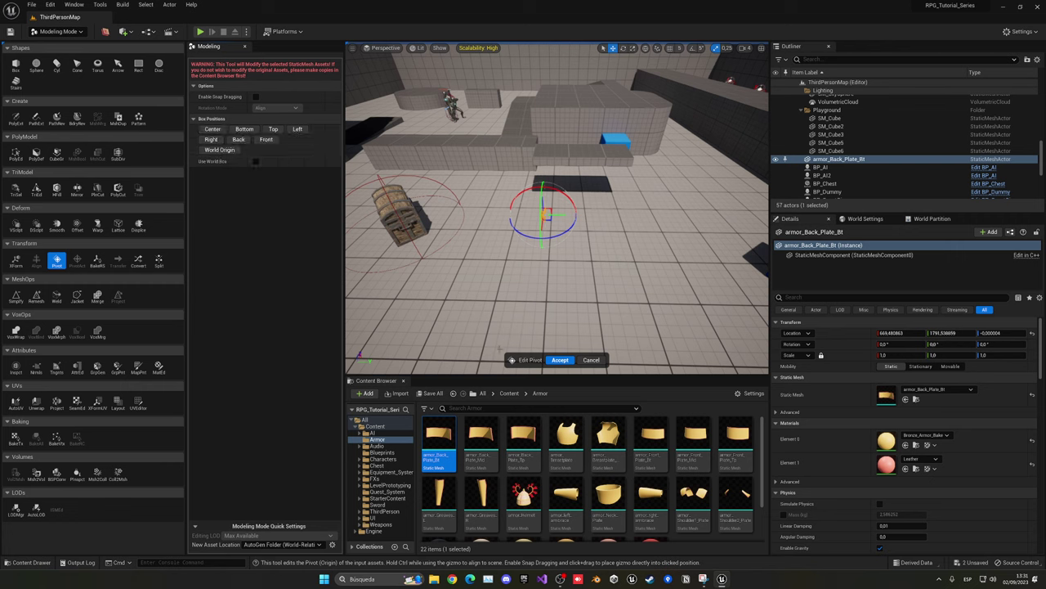
{"action": "left_click", "coordinate": [560, 360]}
{"action": "left_click_drag", "start_coordinate": [481, 437], "coordinate": [520, 242]}
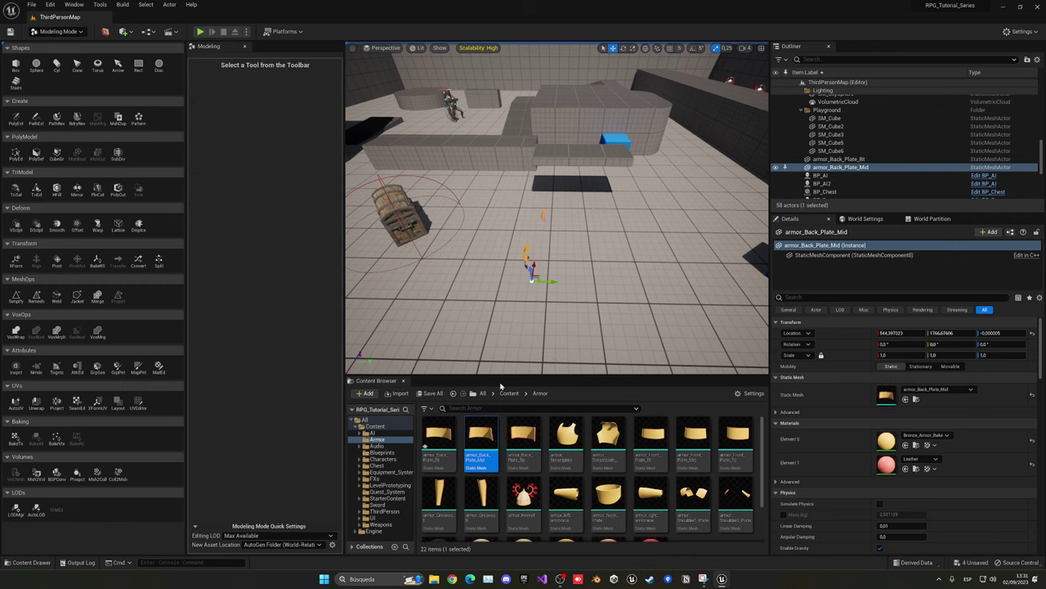
{"action": "left_click", "coordinate": [57, 263]}
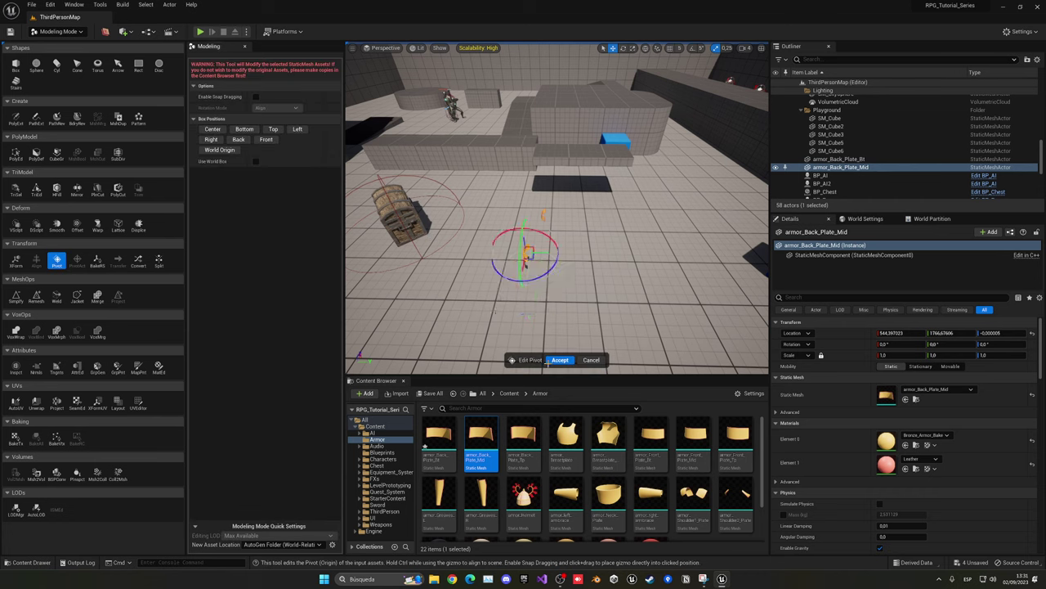
{"action": "left_click", "coordinate": [560, 360]}
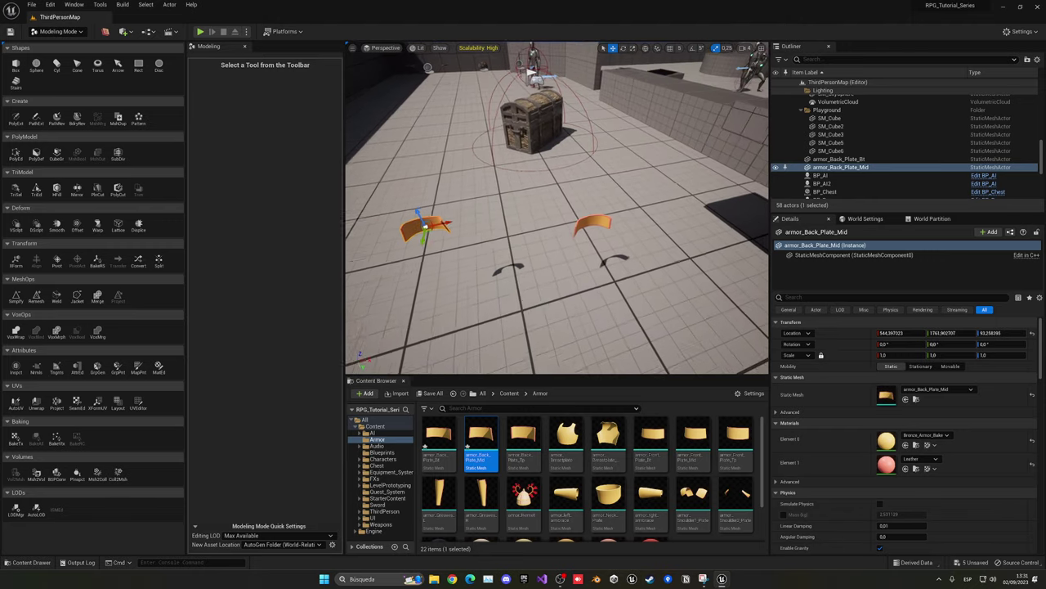
Step: Place armor_Back_Plate_Tp and armor_Breastplate and centre each one's pivot
{"action": "left_click_drag", "start_coordinate": [523, 441], "coordinate": [566, 288]}
{"action": "left_click", "coordinate": [57, 260]}
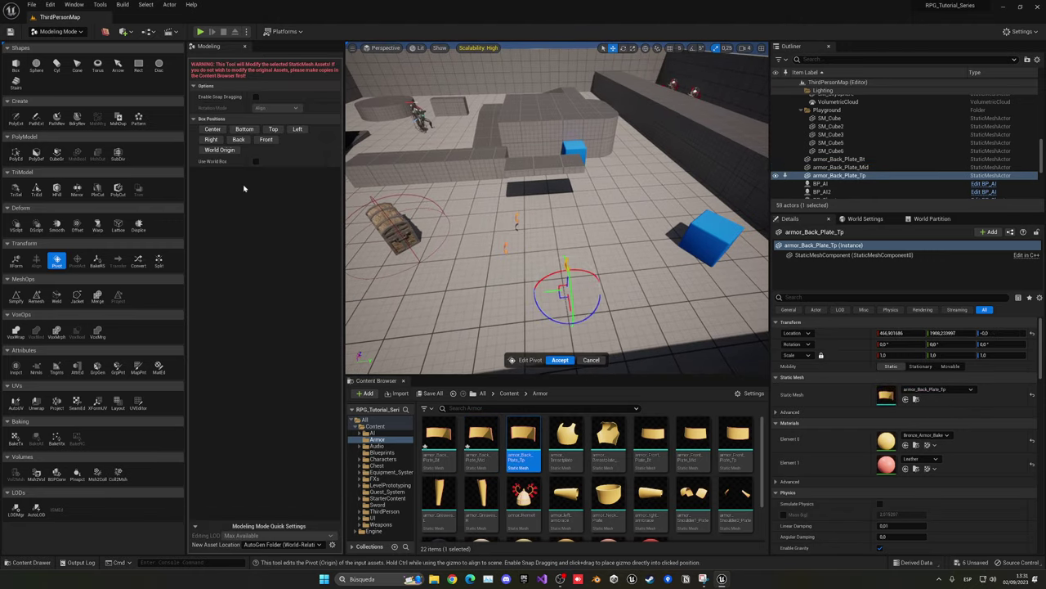
{"action": "left_click", "coordinate": [206, 120]}
{"action": "left_click", "coordinate": [205, 121]}
{"action": "left_click", "coordinate": [209, 129]}
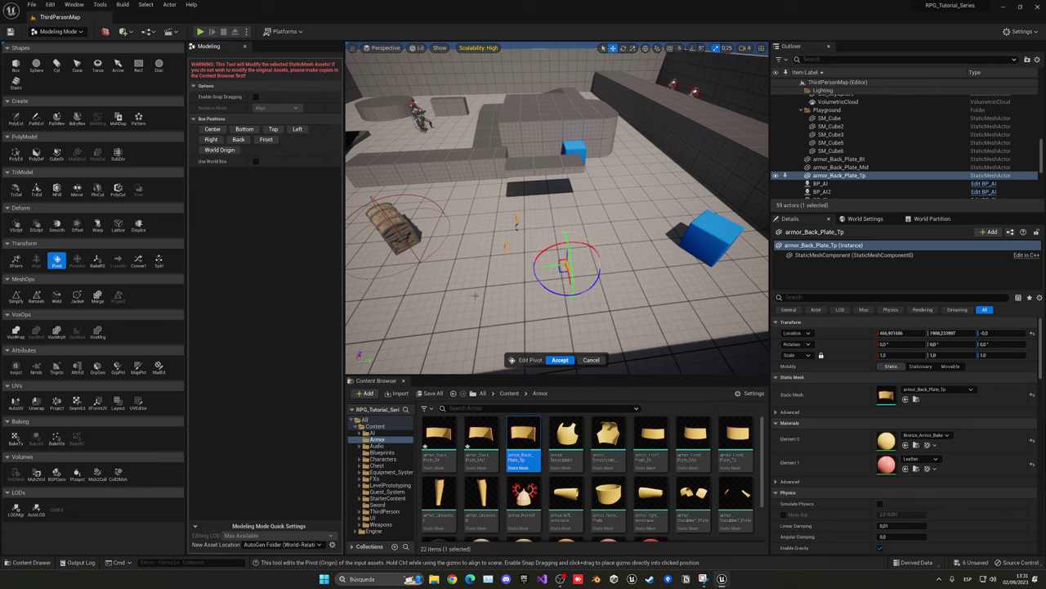
{"action": "left_click", "coordinate": [560, 361]}
{"action": "left_click_drag", "start_coordinate": [566, 437], "coordinate": [532, 274]}
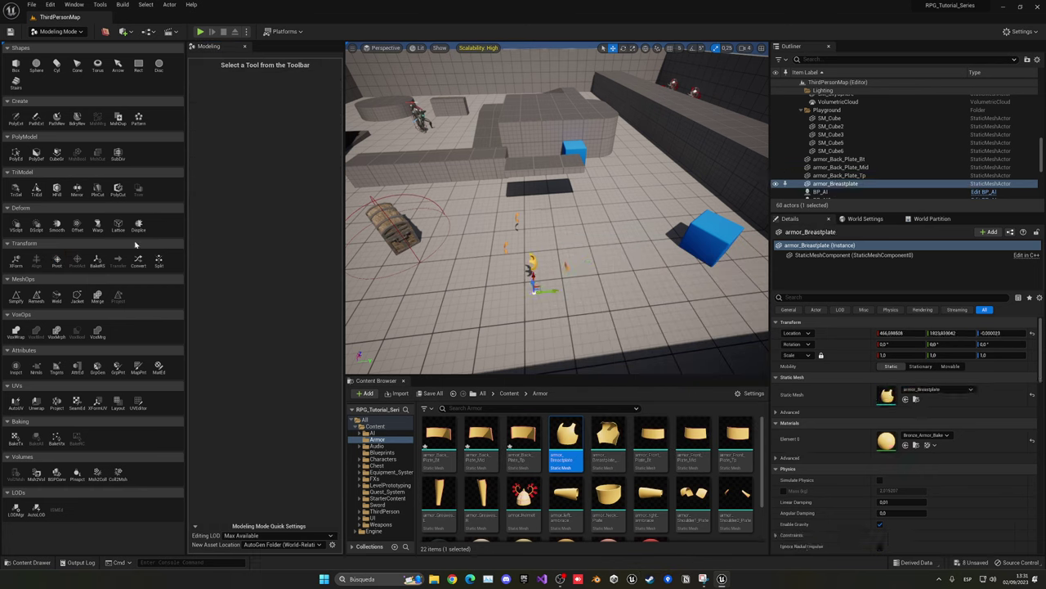
{"action": "left_click", "coordinate": [57, 260]}
{"action": "left_click", "coordinate": [212, 129]}
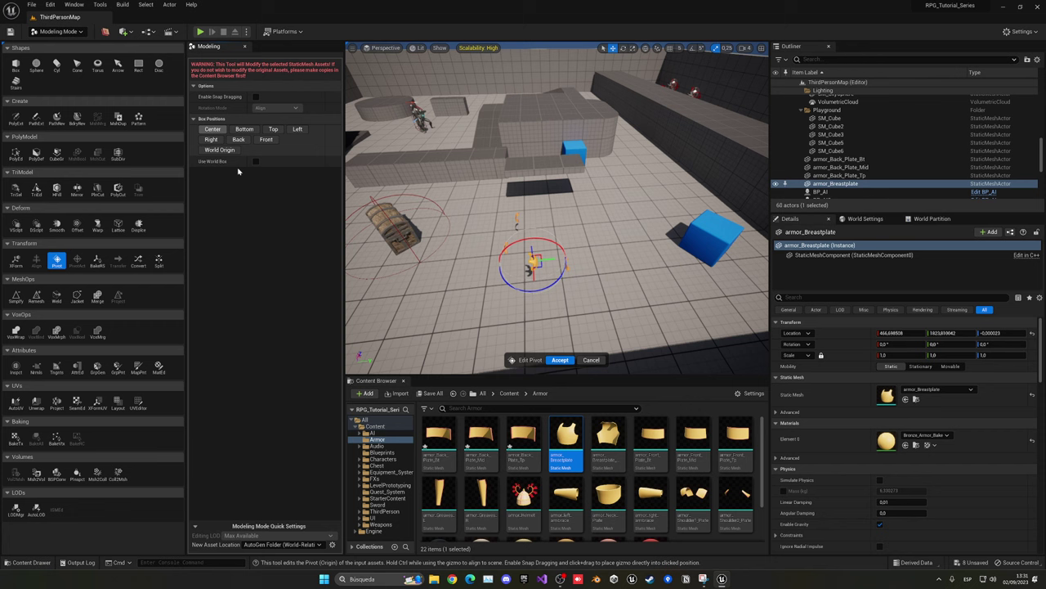
{"action": "left_click", "coordinate": [560, 361]}
Step: Place armor_Breastplate_Back, armor_Front_Plate_Bt and armor_Front_Plate_Mid with centred pivots
{"action": "left_click_drag", "start_coordinate": [608, 437], "coordinate": [572, 321]}
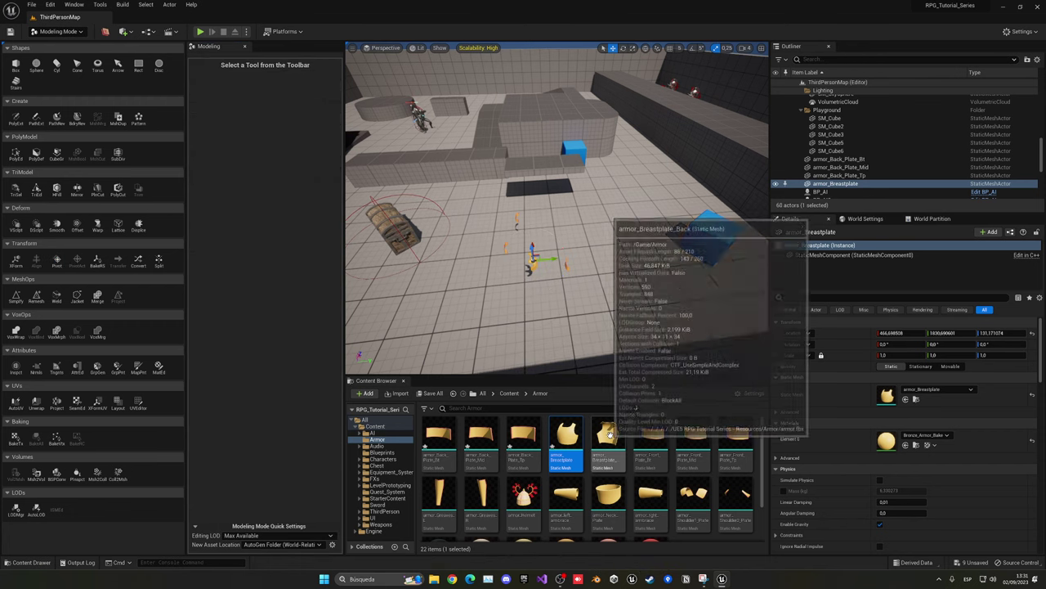
{"action": "left_click", "coordinate": [57, 260]}
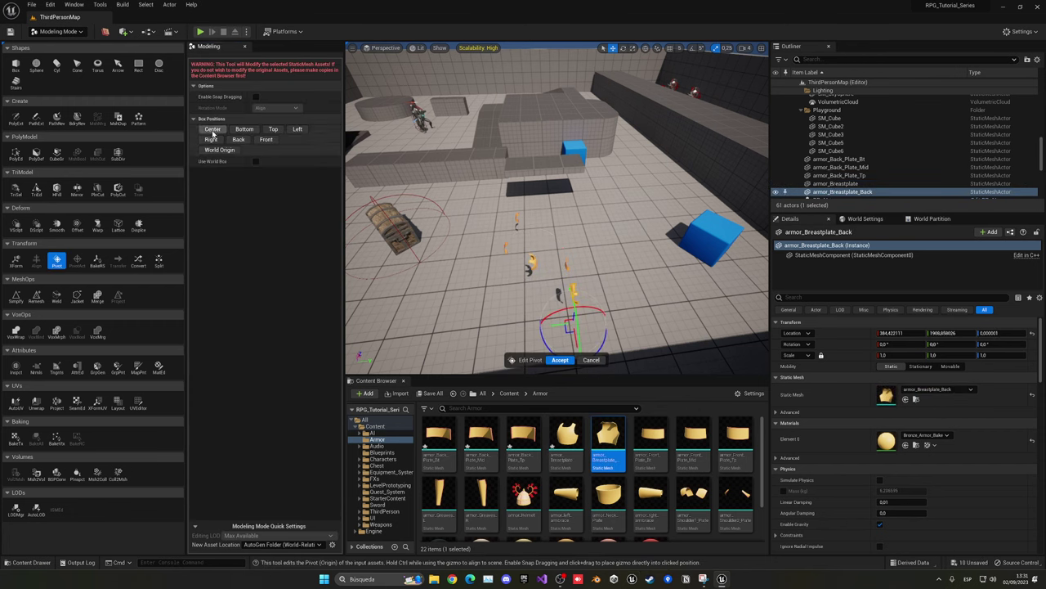
{"action": "left_click", "coordinate": [212, 129]}
{"action": "left_click", "coordinate": [560, 360]}
{"action": "left_click_drag", "start_coordinate": [652, 438], "coordinate": [608, 294]}
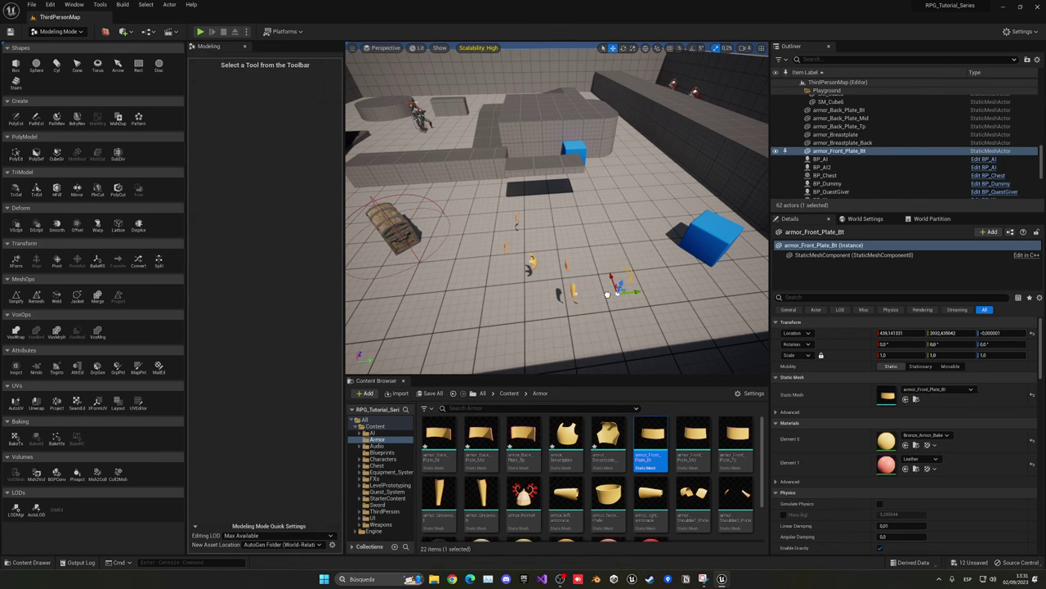
{"action": "left_click", "coordinate": [57, 260]}
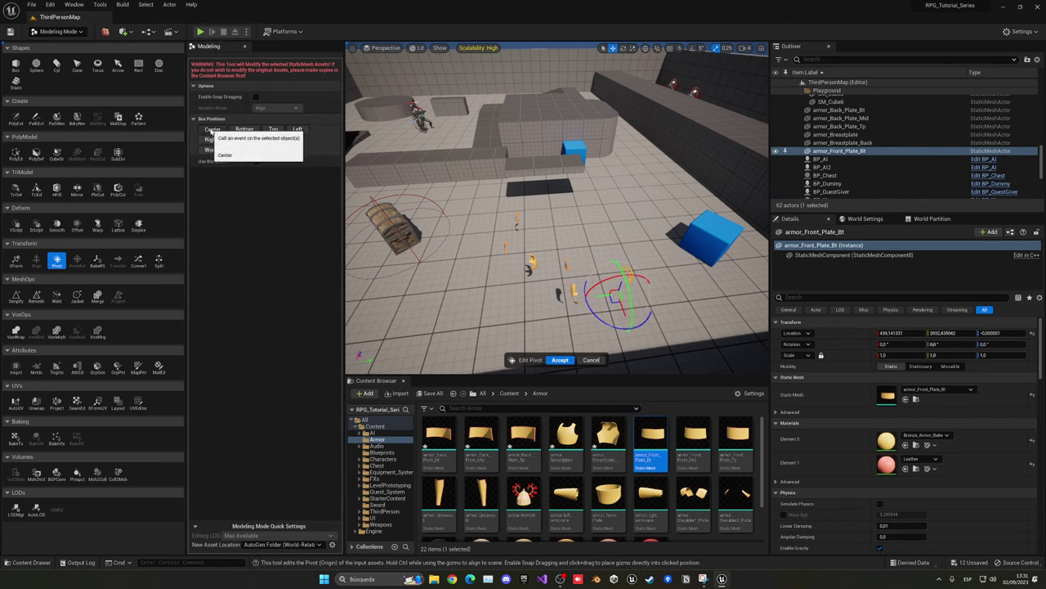
{"action": "left_click", "coordinate": [212, 129]}
{"action": "left_click", "coordinate": [560, 361]}
{"action": "left_click_drag", "start_coordinate": [693, 441], "coordinate": [507, 320]}
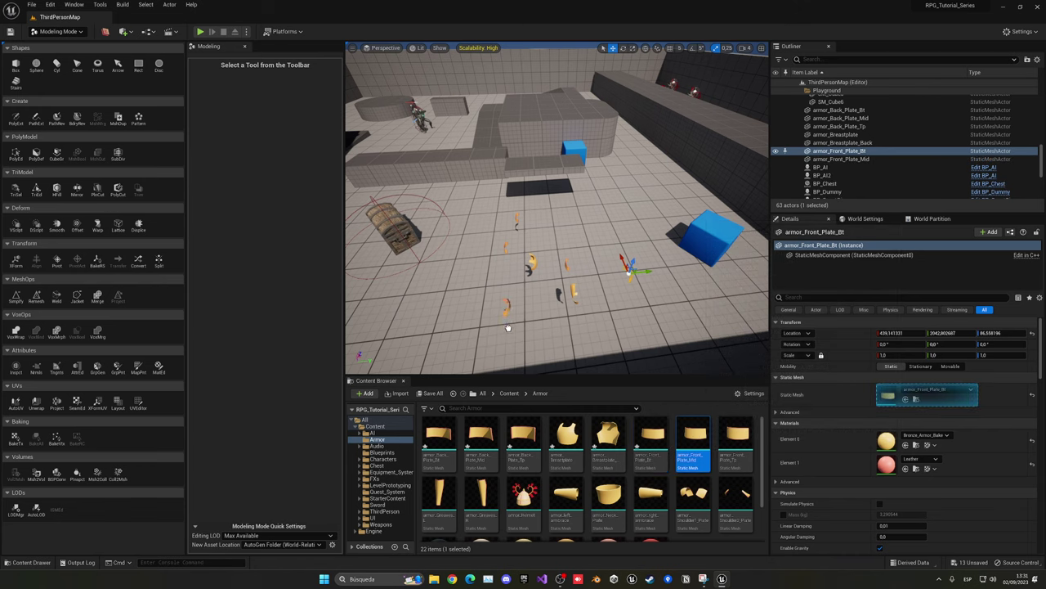
{"action": "left_click", "coordinate": [56, 260]}
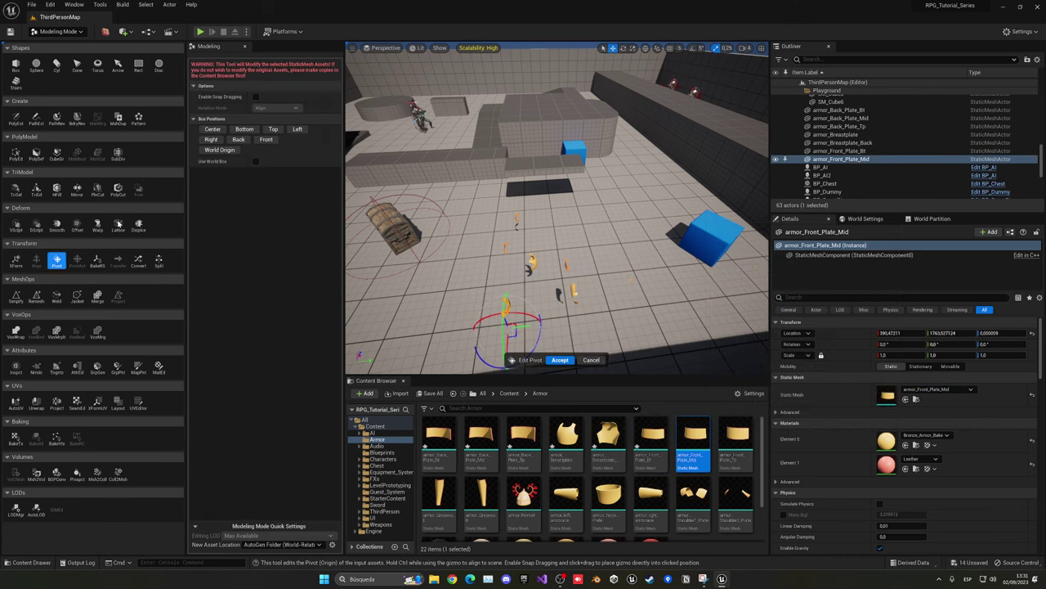
{"action": "left_click", "coordinate": [213, 129]}
{"action": "left_click", "coordinate": [560, 360]}
Step: Place armor_Front_Plate_Tp, armor_Greaves_L and armor_Greaves_R with centred pivots
{"action": "left_click_drag", "start_coordinate": [736, 441], "coordinate": [634, 331]}
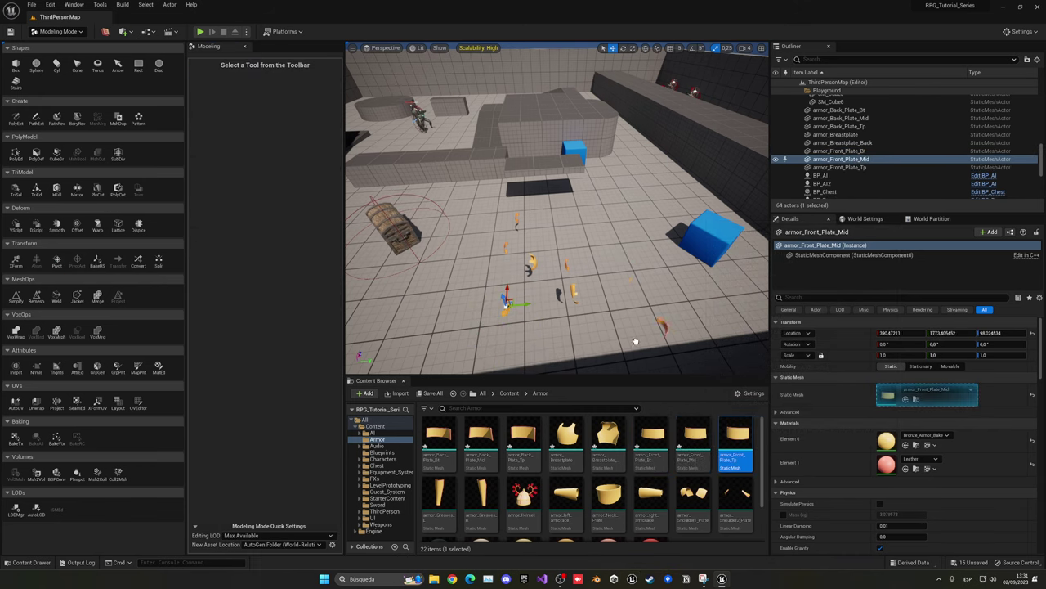
{"action": "left_click", "coordinate": [56, 260]}
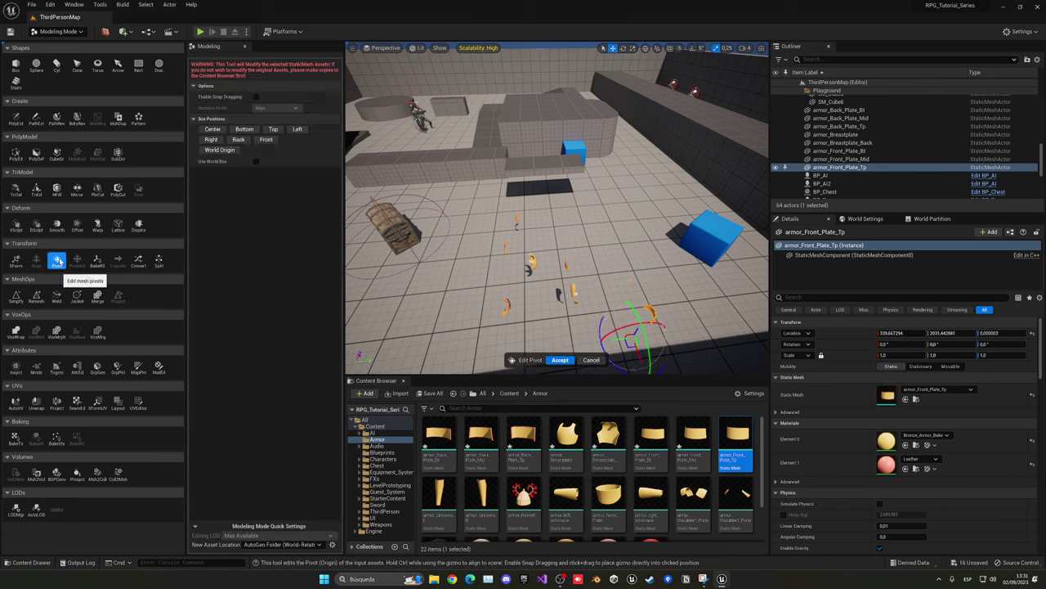
{"action": "left_click", "coordinate": [212, 129]}
{"action": "left_click", "coordinate": [560, 360]}
{"action": "left_click_drag", "start_coordinate": [439, 498], "coordinate": [452, 335]}
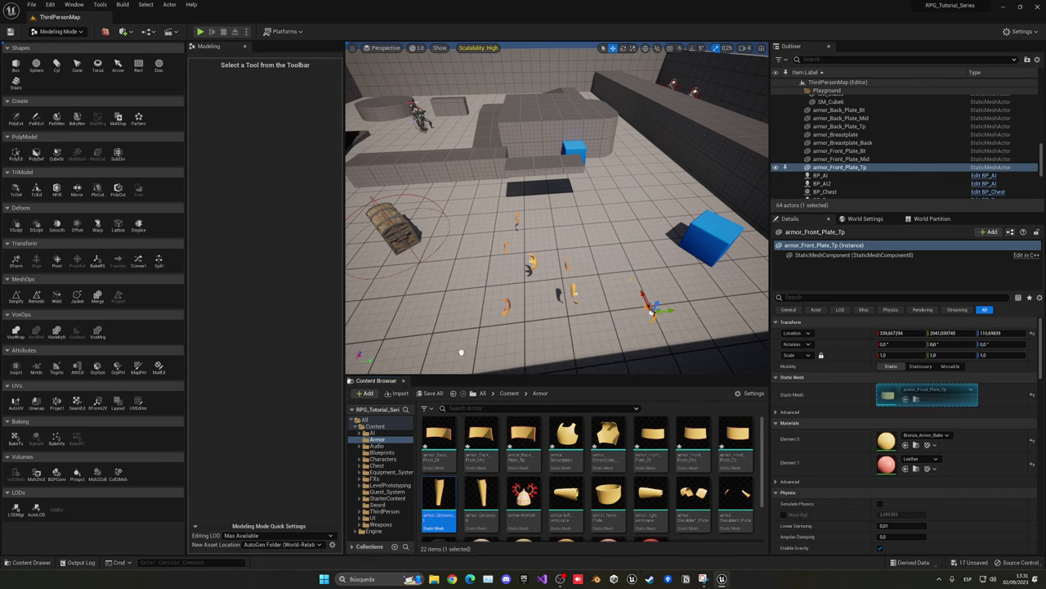
{"action": "left_click", "coordinate": [56, 260]}
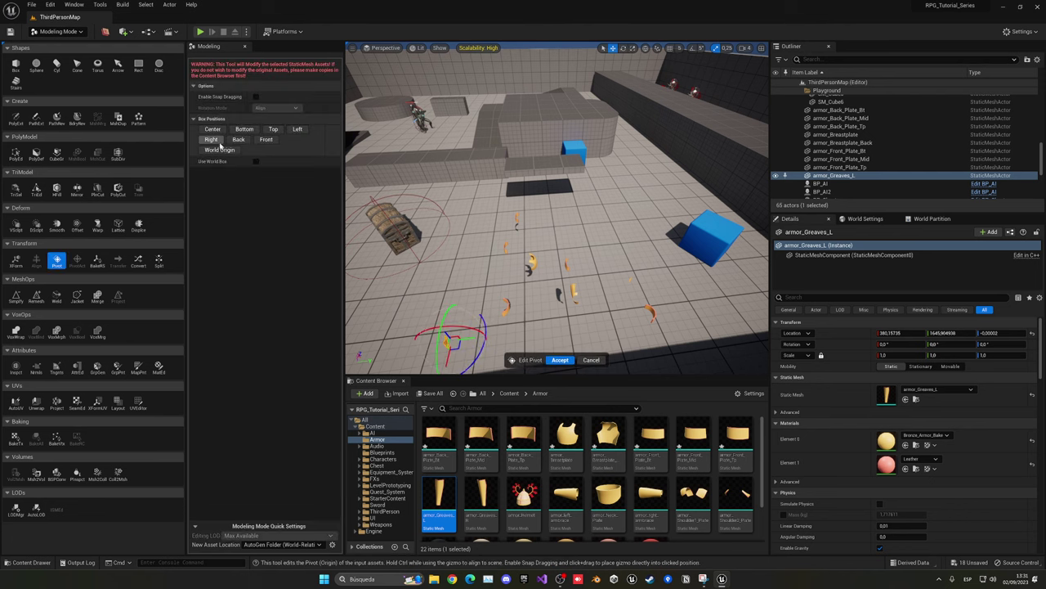
{"action": "left_click", "coordinate": [212, 130]}
{"action": "left_click", "coordinate": [560, 360]}
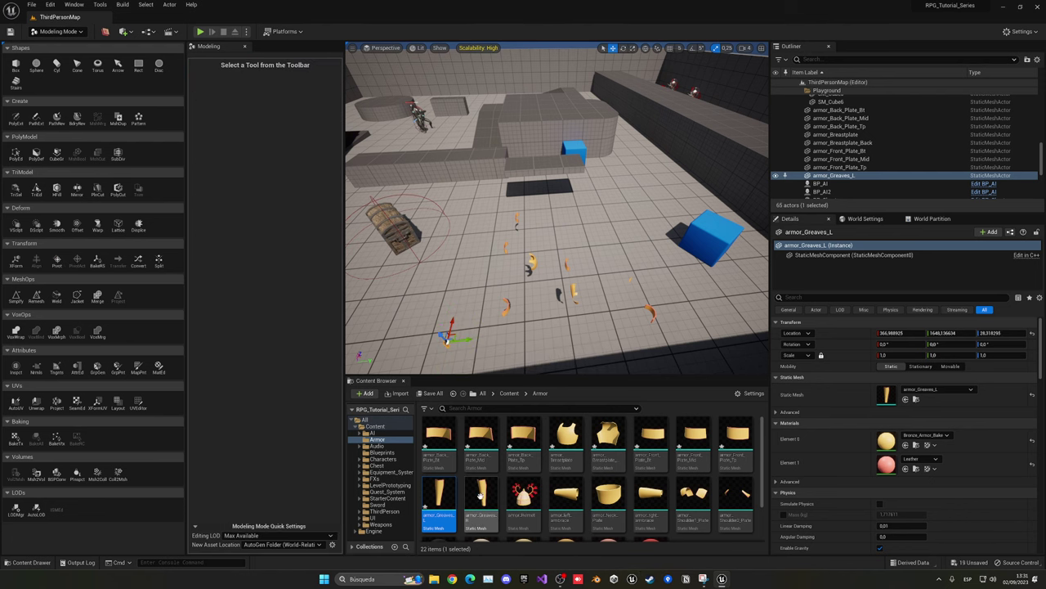
{"action": "left_click_drag", "start_coordinate": [481, 501], "coordinate": [544, 339]}
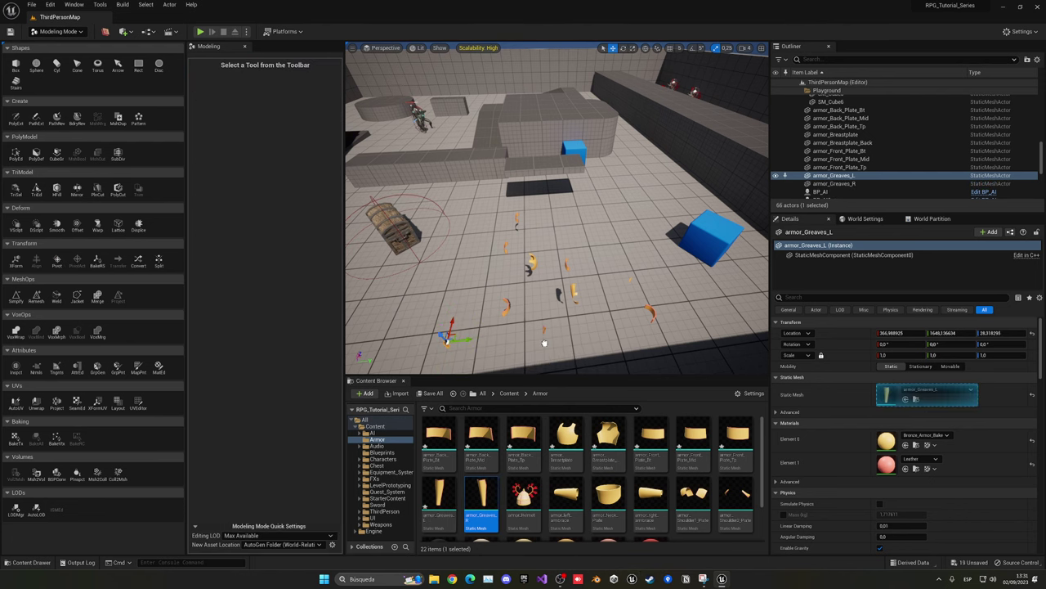
{"action": "left_click", "coordinate": [56, 260]}
{"action": "left_click", "coordinate": [213, 129]}
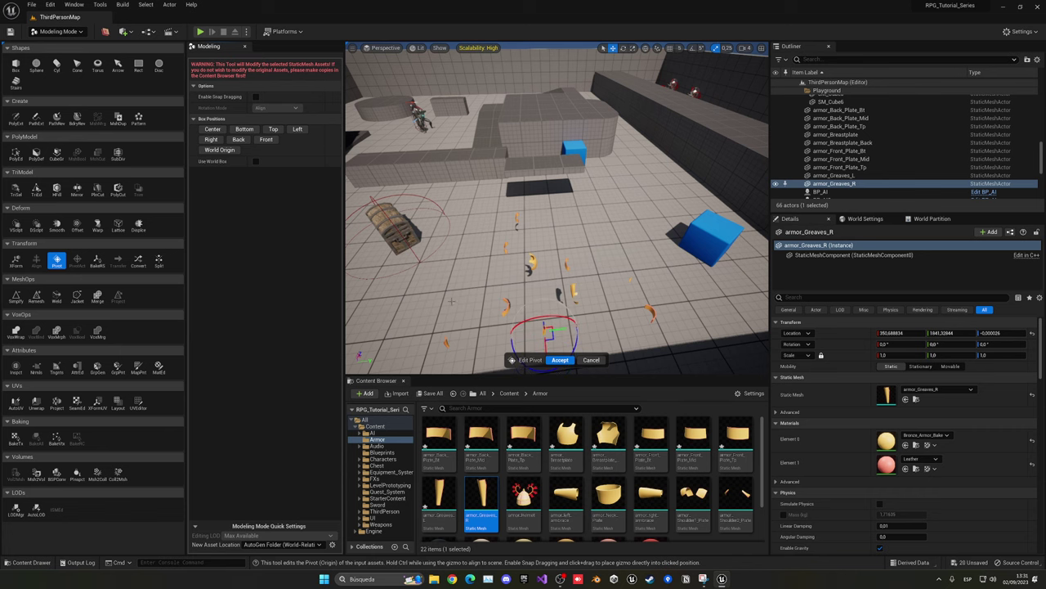
{"action": "left_click", "coordinate": [560, 360]}
Step: Place armor_Helmet, both armbraces and armor_Neck_Plate, re-centring each pivot
{"action": "left_click_drag", "start_coordinate": [524, 494], "coordinate": [523, 348]}
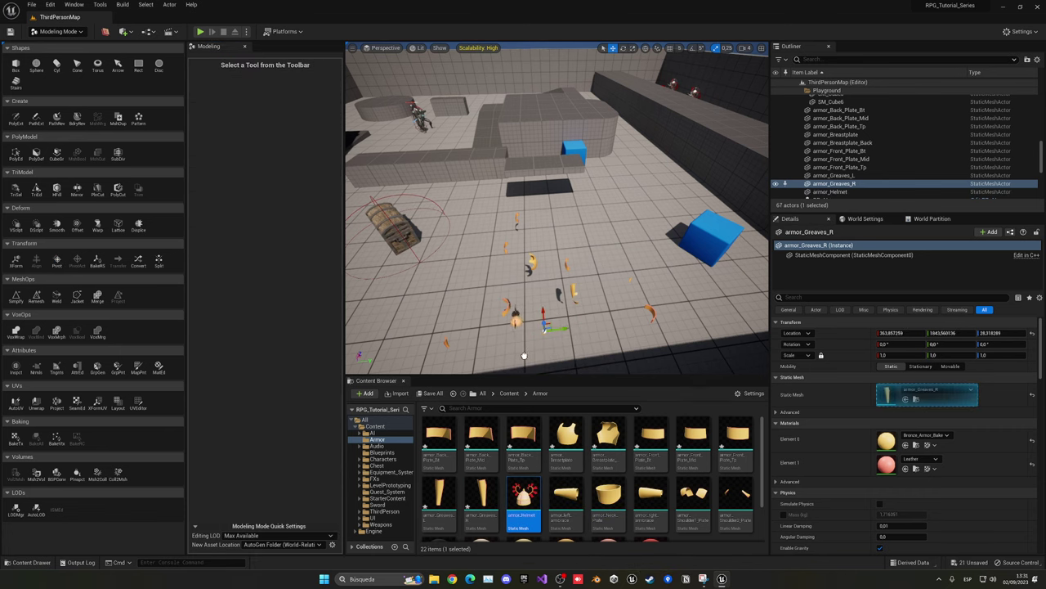
{"action": "left_click", "coordinate": [56, 260]}
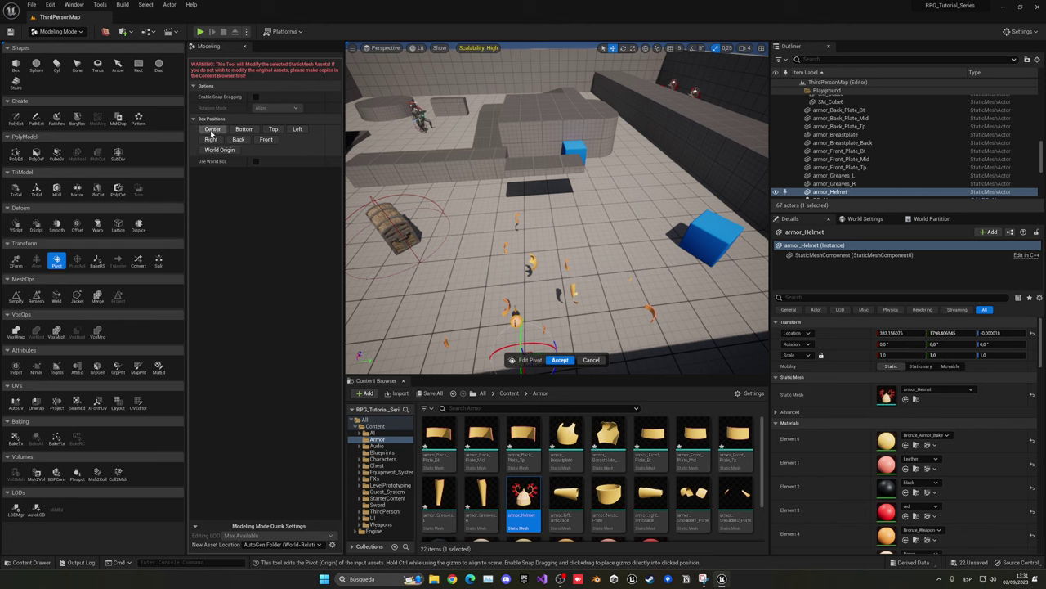
{"action": "left_click", "coordinate": [560, 360]}
{"action": "left_click_drag", "start_coordinate": [566, 495], "coordinate": [568, 350]}
{"action": "left_click", "coordinate": [56, 261]}
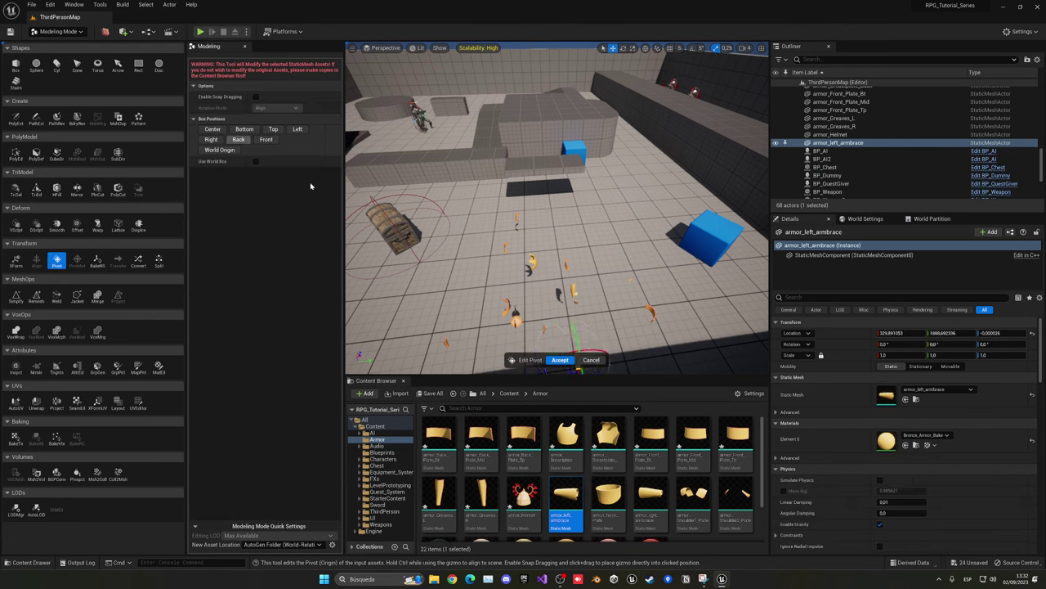
{"action": "left_click", "coordinate": [560, 360]}
{"action": "left_click_drag", "start_coordinate": [609, 495], "coordinate": [625, 325]}
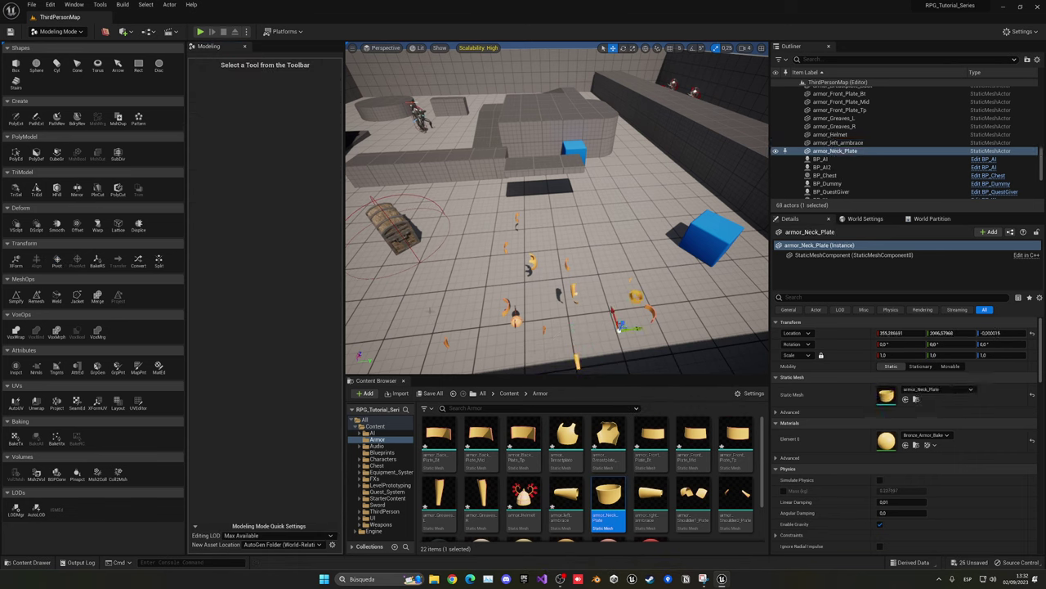
{"action": "left_click", "coordinate": [56, 261]}
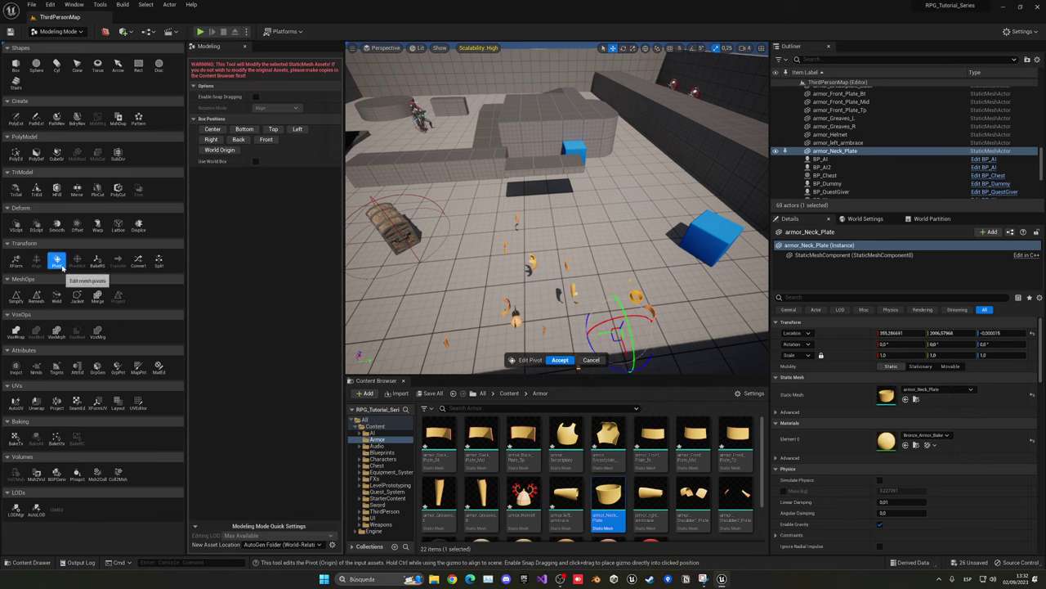
{"action": "left_click", "coordinate": [561, 360]}
{"action": "left_click_drag", "start_coordinate": [651, 495], "coordinate": [638, 300]}
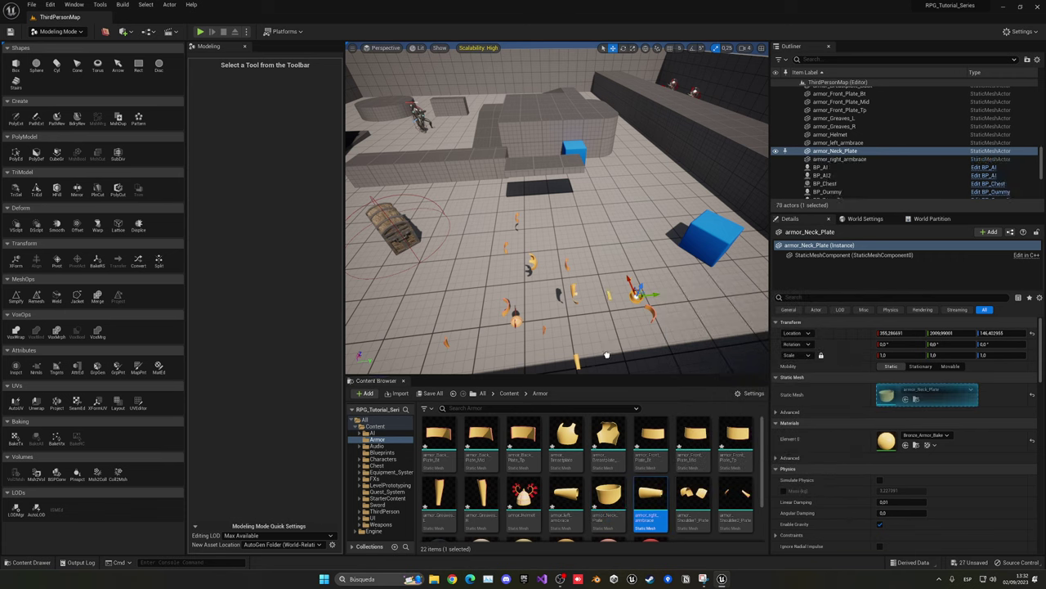
{"action": "left_click", "coordinate": [55, 266]}
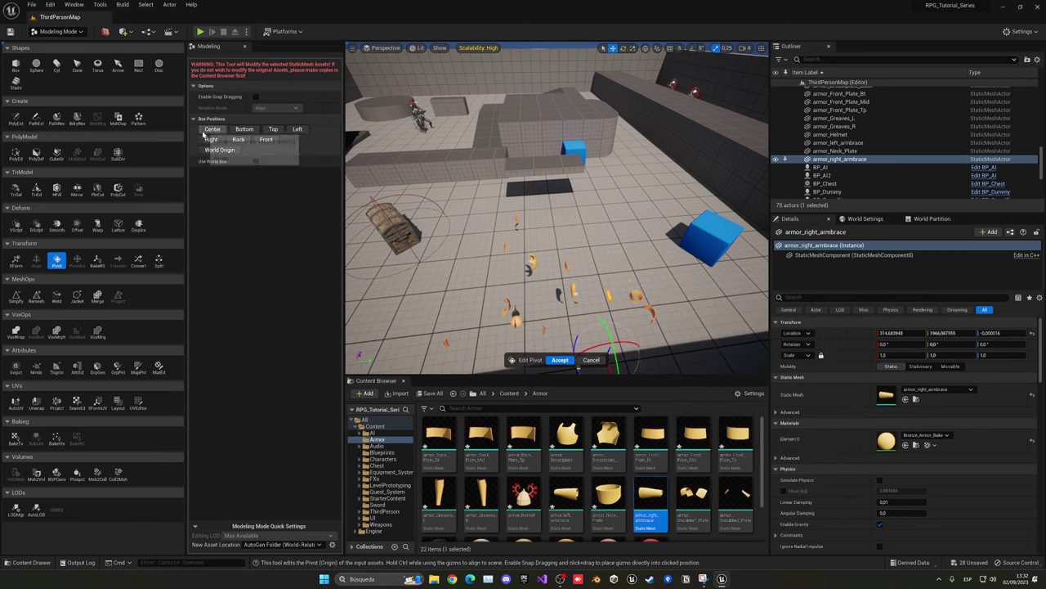
{"action": "left_click", "coordinate": [561, 361]}
Step: Place armor_Shoulder1_Plate and armor_Shoulder2_Plate with centred pivots
{"action": "left_click_drag", "start_coordinate": [694, 494], "coordinate": [483, 345]}
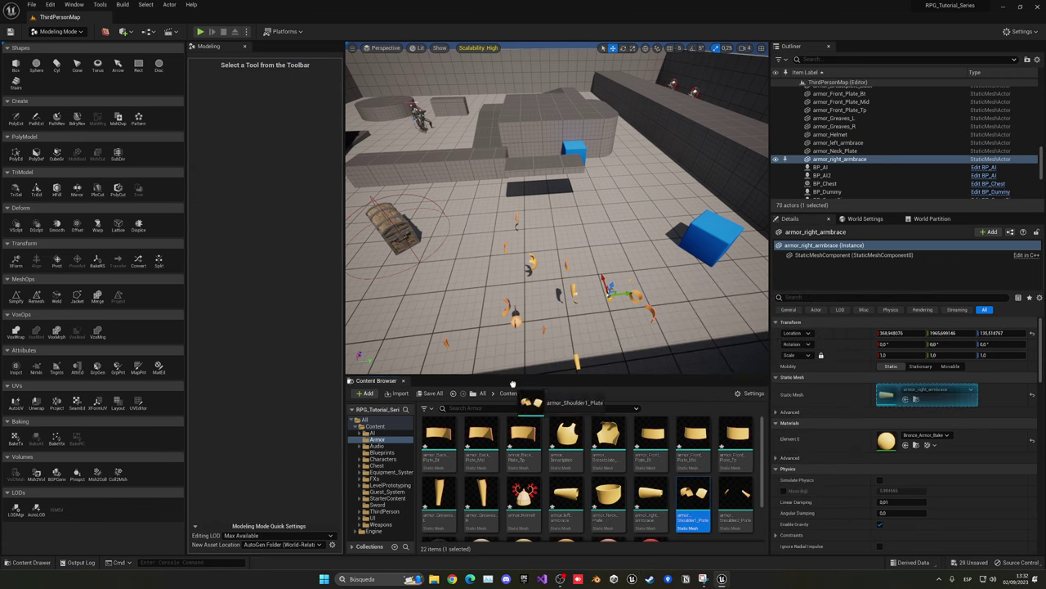
{"action": "left_click", "coordinate": [64, 262]}
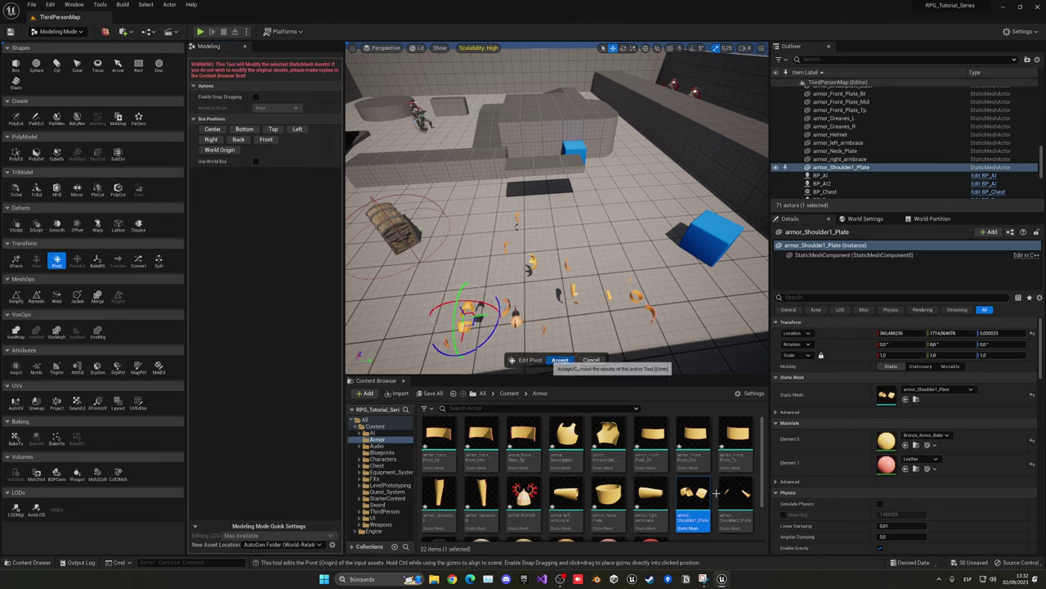
{"action": "key", "text": "Return"}
{"action": "left_click_drag", "start_coordinate": [735, 495], "coordinate": [539, 330]}
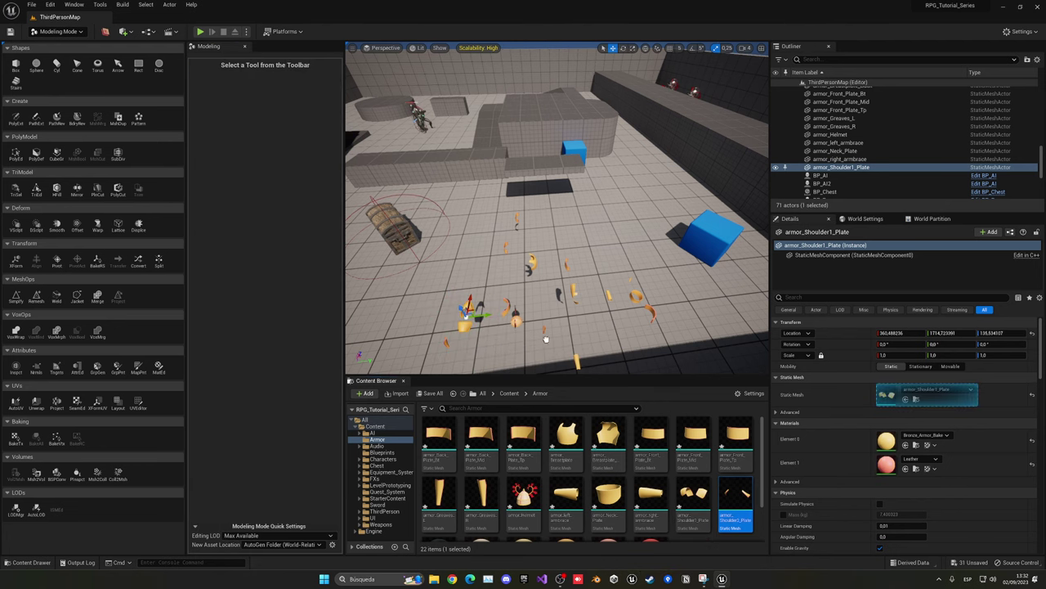
{"action": "left_click", "coordinate": [57, 262]}
{"action": "left_click", "coordinate": [225, 135]}
{"action": "left_click", "coordinate": [557, 363]}
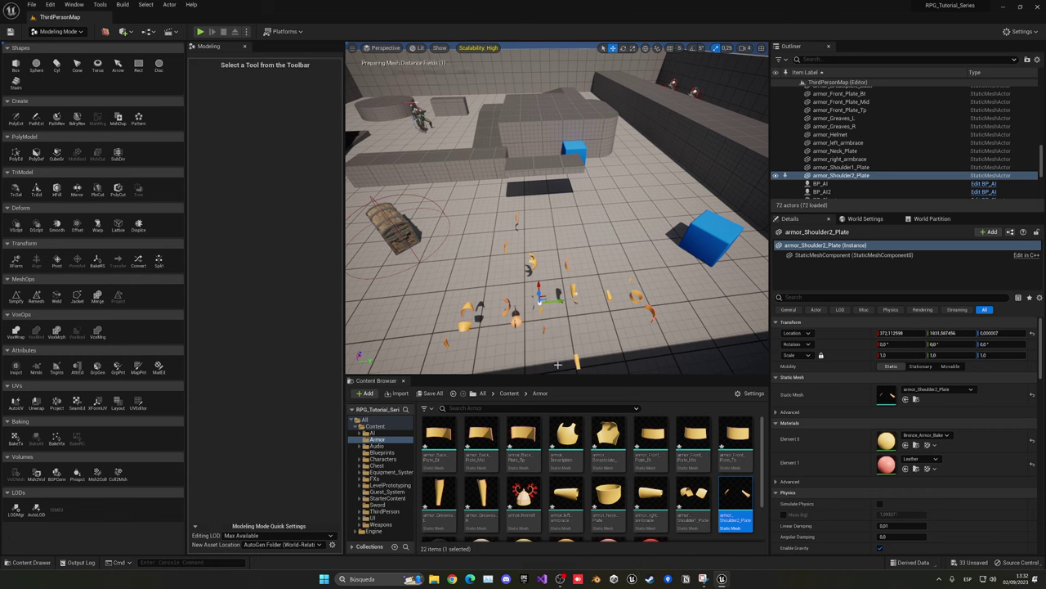
{"action": "scroll", "coordinate": [543, 454], "scroll_direction": "down", "scroll_amount": 2}
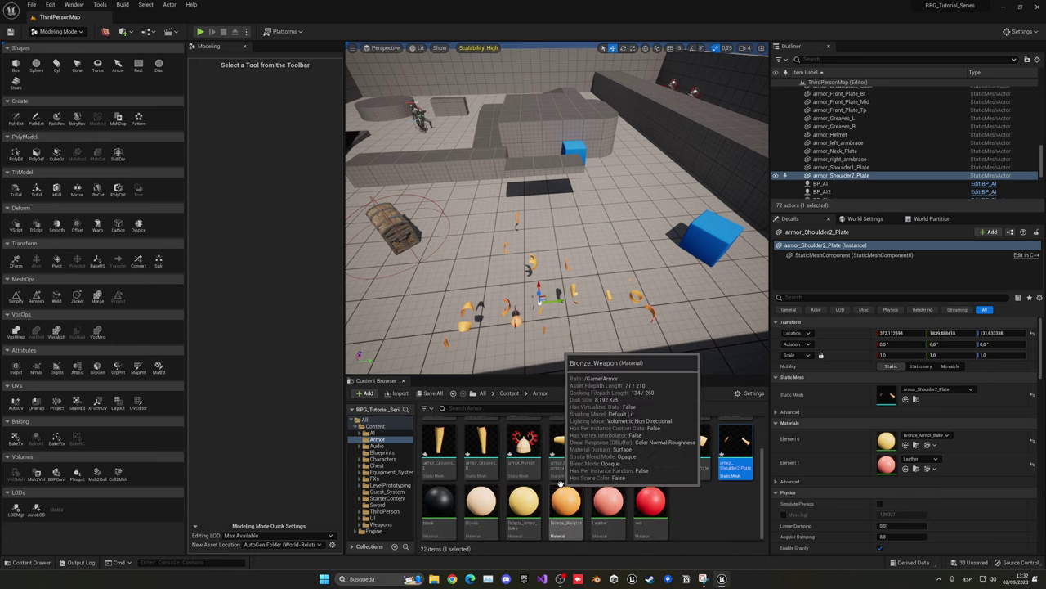
{"action": "scroll", "coordinate": [595, 427], "scroll_direction": "up", "scroll_amount": 2}
{"action": "left_click", "coordinate": [80, 33]}
Step: Back in Selection Mode, save the edited meshes and delete an extra breastplate copy
{"action": "left_click", "coordinate": [58, 42]}
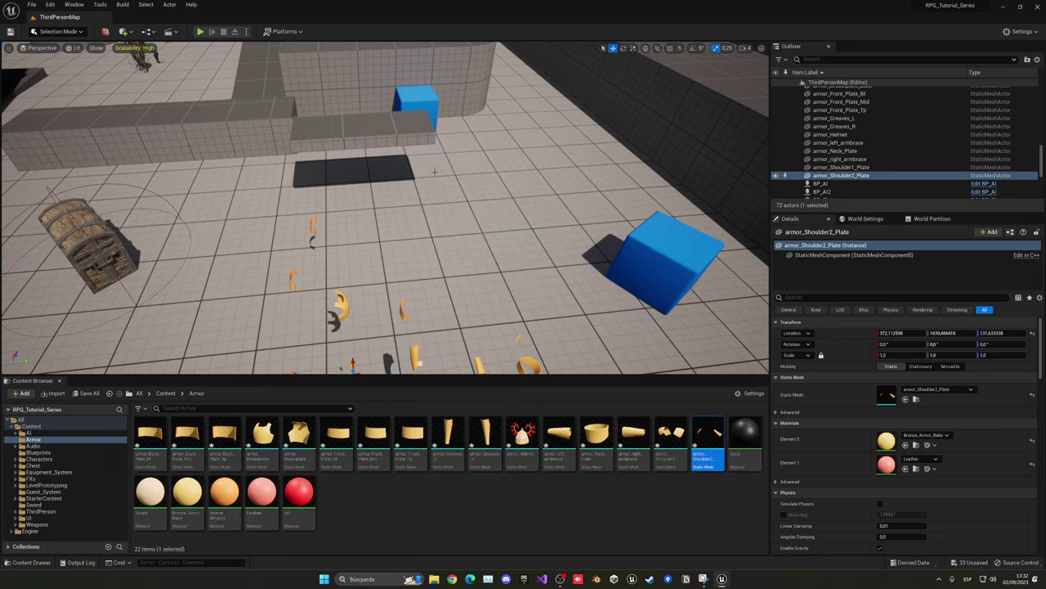
{"action": "key", "text": "ctrl+s"}
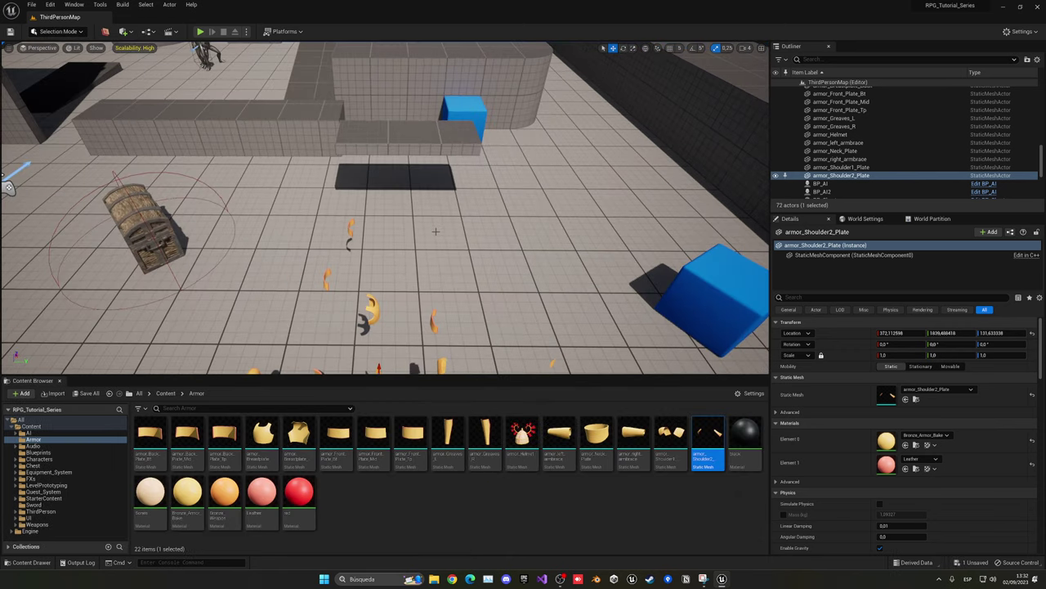
{"action": "left_click_drag", "start_coordinate": [262, 438], "coordinate": [372, 394]}
{"action": "left_click", "coordinate": [587, 242]}
{"action": "key", "text": "f"}
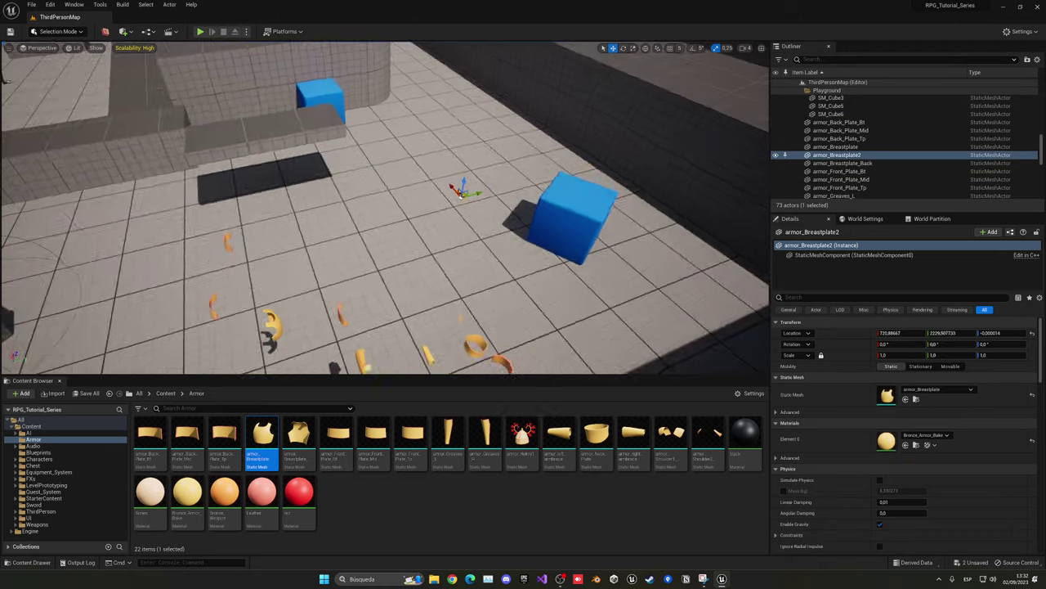
{"action": "key", "text": "Delete"}
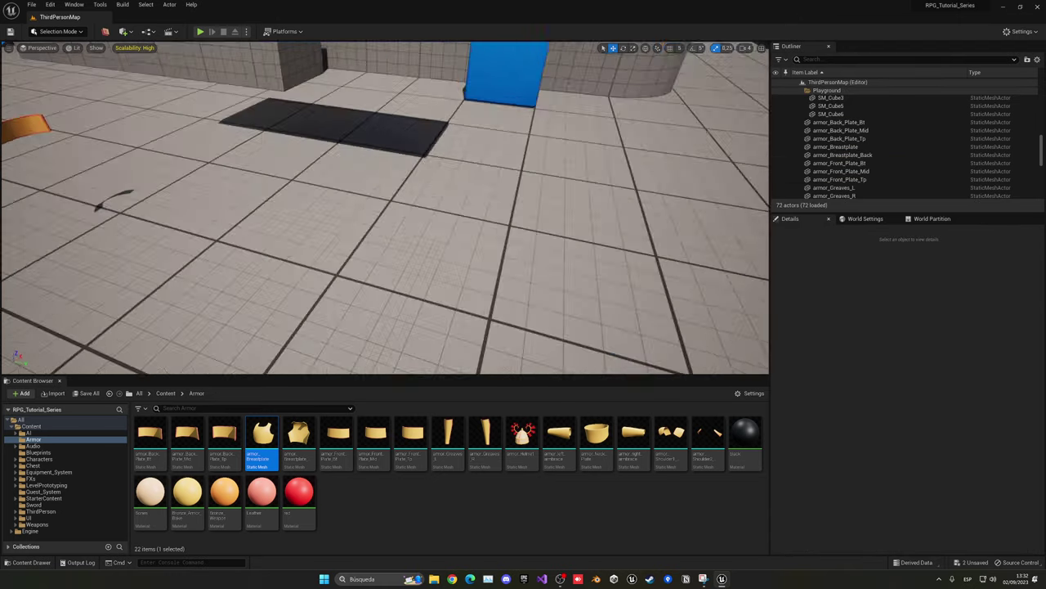
{"action": "right_click_drag", "start_coordinate": [339, 248], "coordinate": [311, 229]}
Step: Delete all 16 armor actors, armor_Back_Plate_Bt through armor_Shoulder2_Plate, from the Outliner
{"action": "left_click", "coordinate": [839, 122]}
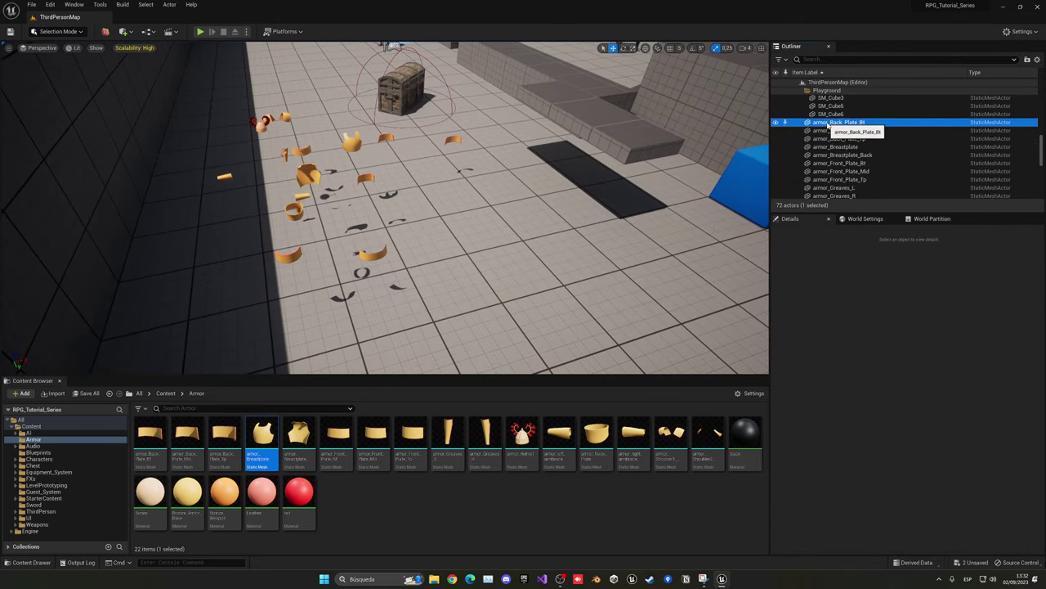
{"action": "scroll", "coordinate": [838, 131], "scroll_direction": "down", "scroll_amount": 2}
{"action": "left_click", "coordinate": [841, 184], "text": "shift"}
{"action": "key", "text": "Delete"}
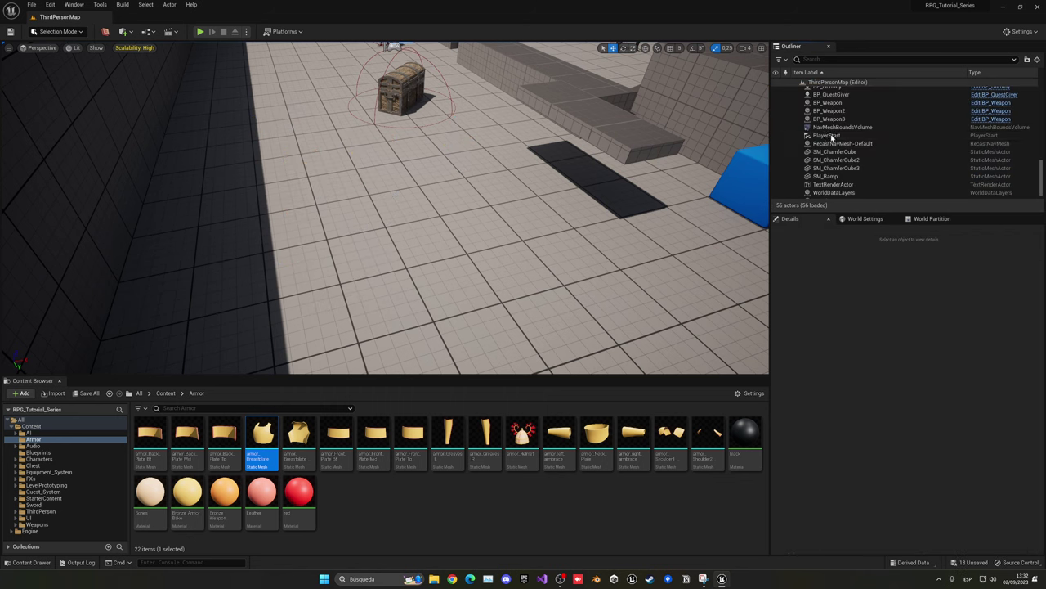
{"action": "scroll", "coordinate": [377, 317], "scroll_direction": "down", "scroll_amount": 5}
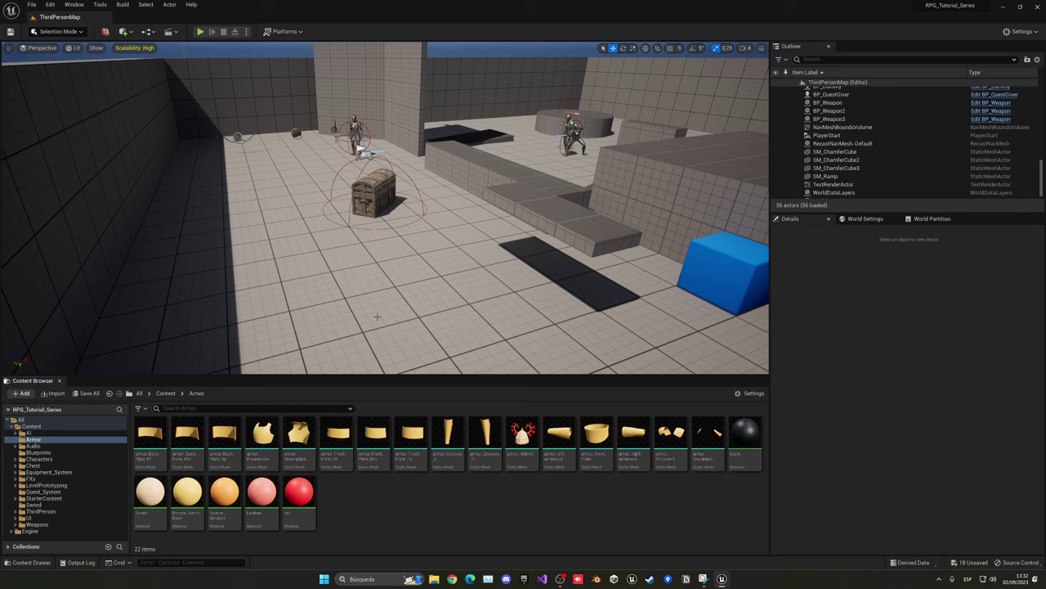
Step: Browse to Characters > Mannequins > Meshes and open SK_Mannequin in the Skeleton Editor
{"action": "left_click", "coordinate": [166, 394]}
{"action": "double_click", "coordinate": [296, 458]}
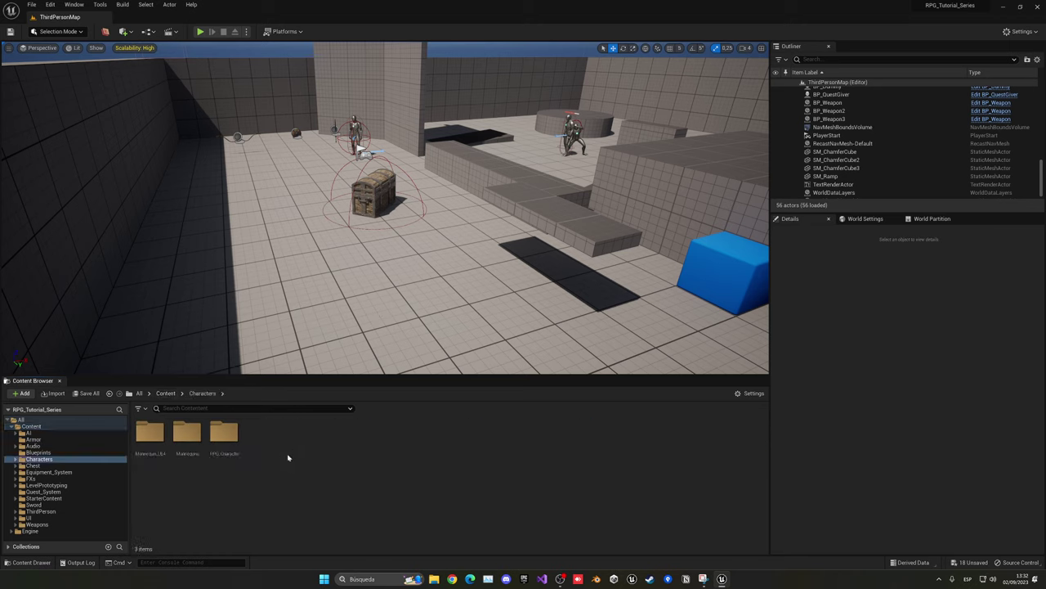
{"action": "double_click", "coordinate": [188, 441]}
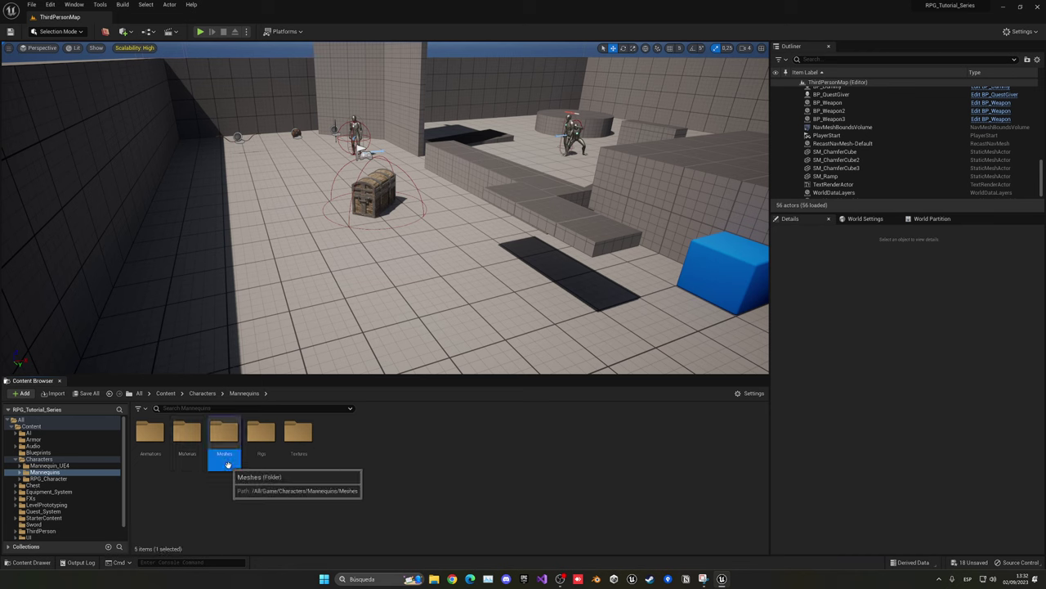
{"action": "double_click", "coordinate": [224, 441]}
{"action": "left_click", "coordinate": [187, 446]}
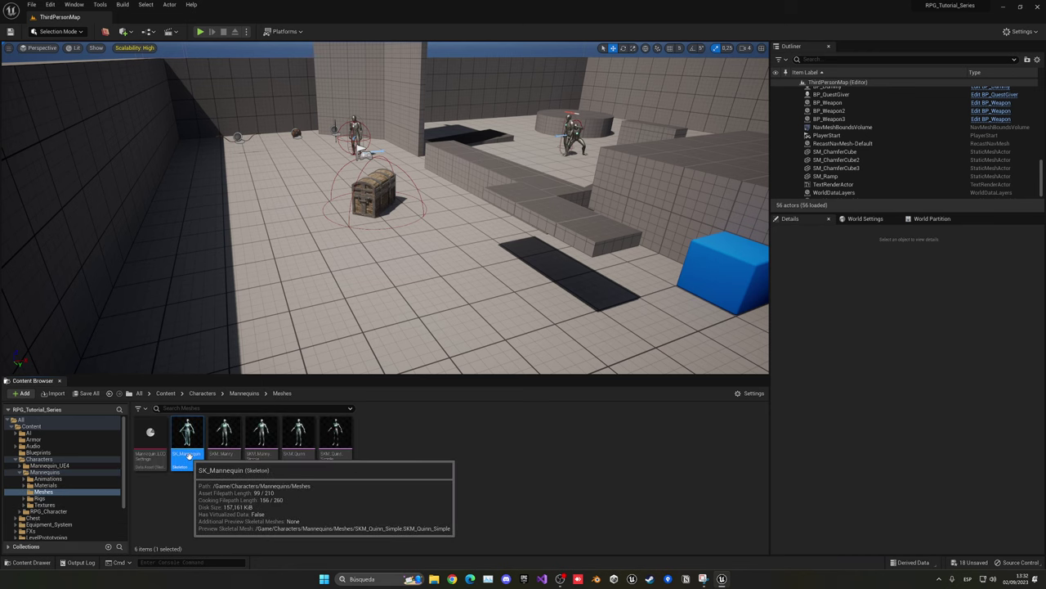
{"action": "double_click", "coordinate": [189, 455]}
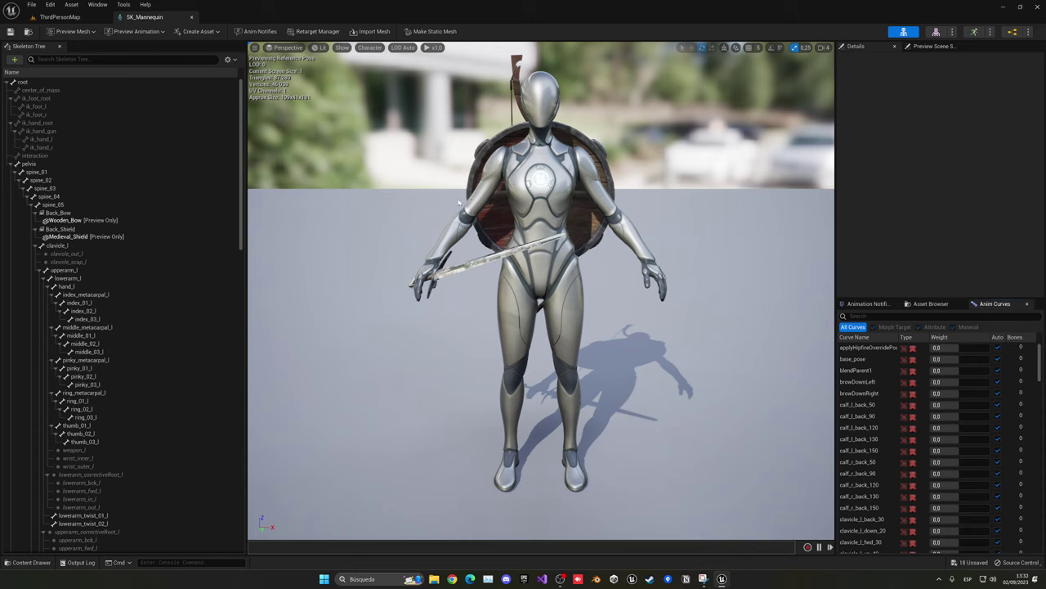
{"action": "key", "text": "ctrl+space"}
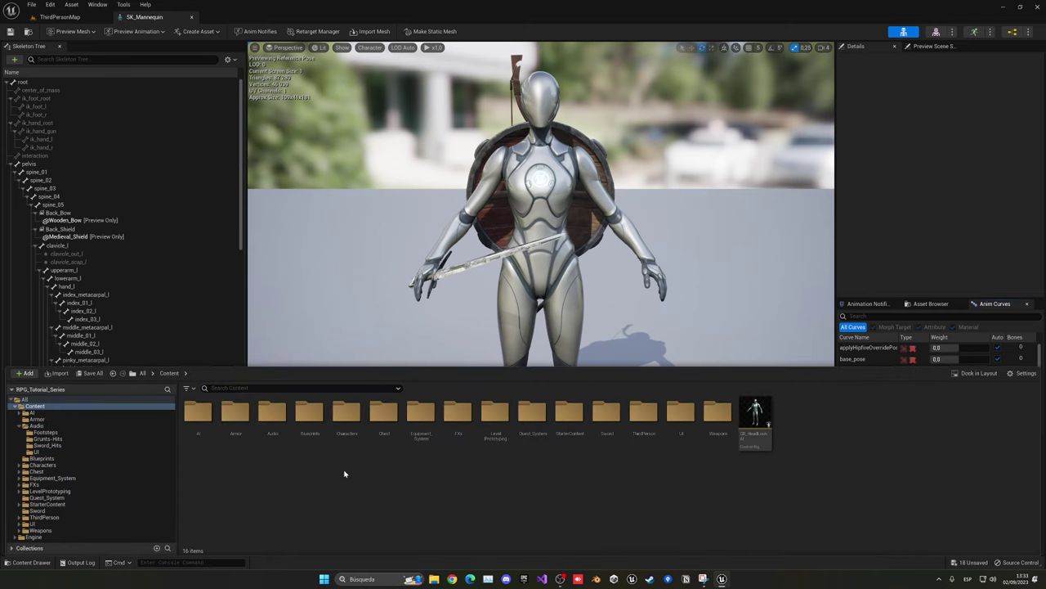
{"action": "double_click", "coordinate": [235, 413]}
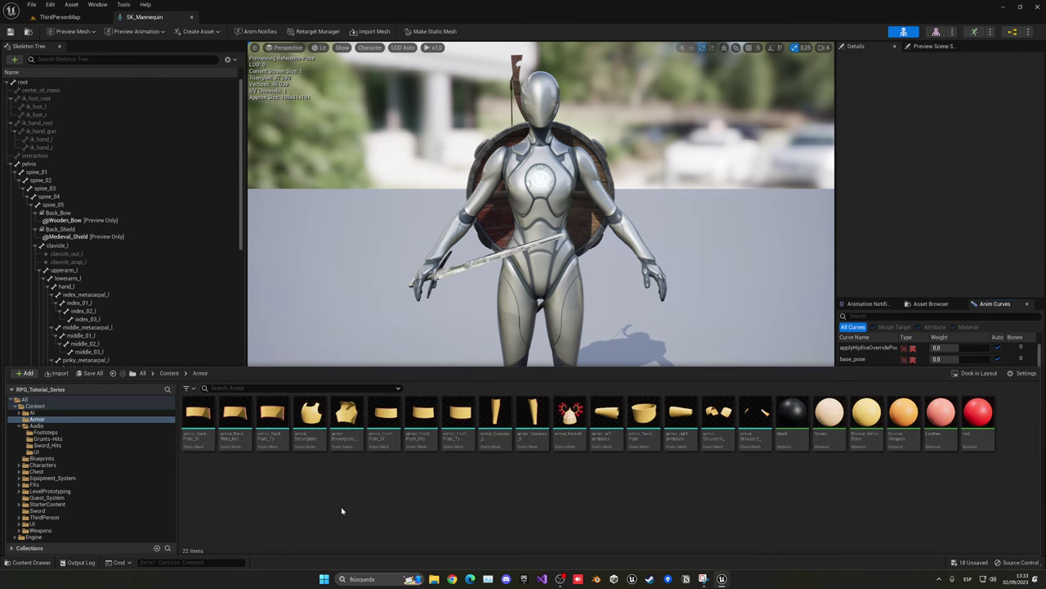
{"action": "left_click", "coordinate": [570, 416]}
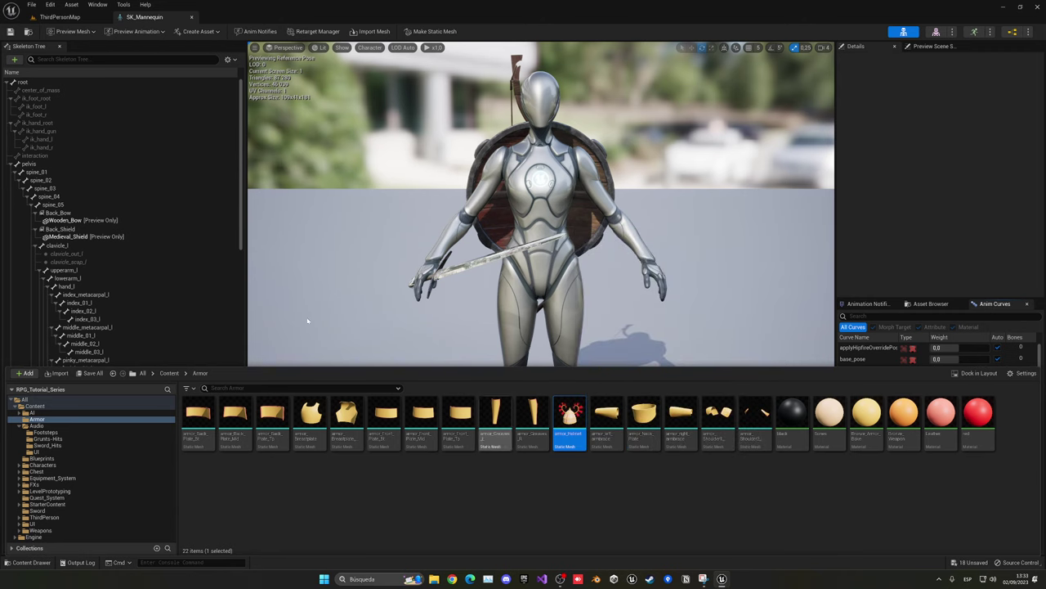
{"action": "left_click", "coordinate": [131, 214]}
{"action": "scroll", "coordinate": [112, 306], "scroll_direction": "down", "scroll_amount": 3}
{"action": "scroll", "coordinate": [116, 306], "scroll_direction": "down", "scroll_amount": 4}
{"action": "scroll", "coordinate": [116, 306], "scroll_direction": "down", "scroll_amount": 3}
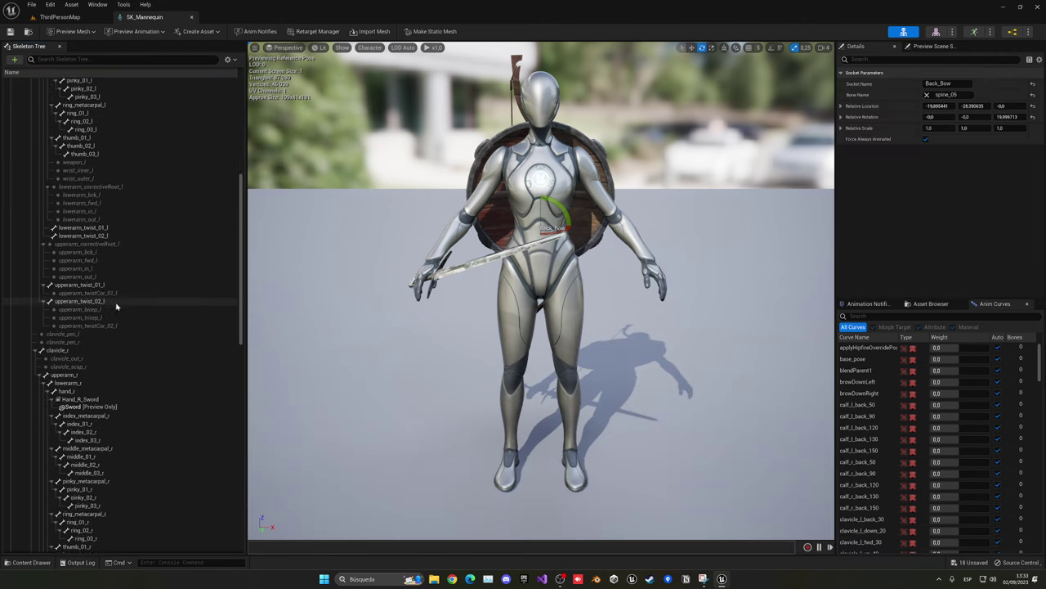
{"action": "scroll", "coordinate": [116, 306], "scroll_direction": "down", "scroll_amount": 3}
{"action": "scroll", "coordinate": [116, 307], "scroll_direction": "down", "scroll_amount": 3}
{"action": "scroll", "coordinate": [116, 306], "scroll_direction": "down", "scroll_amount": 3}
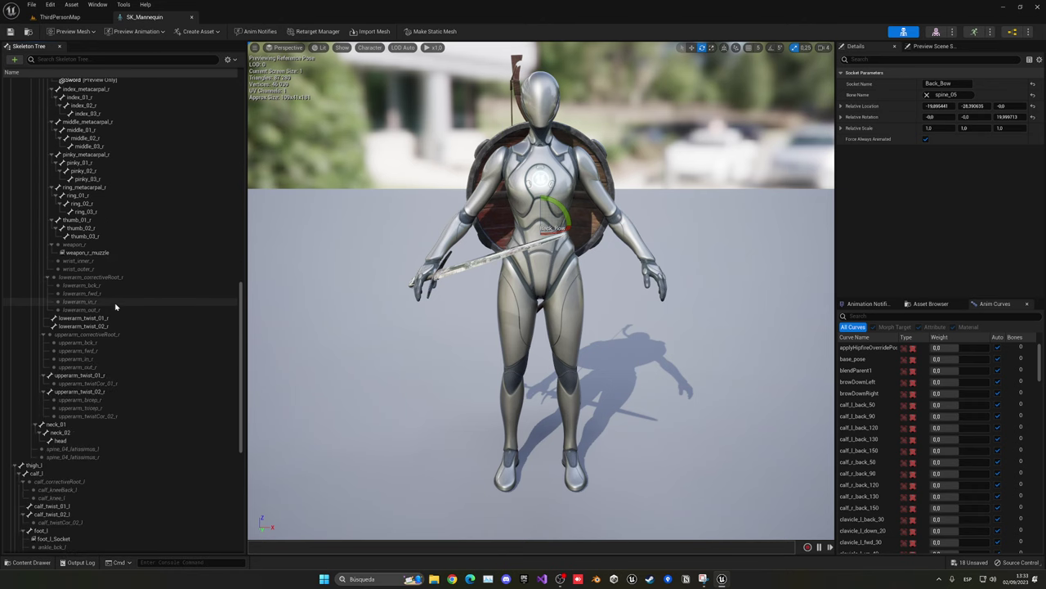
{"action": "left_click", "coordinate": [61, 440]}
Step: Add a socket to the head bone and name it 'armor helmet'
{"action": "right_click", "coordinate": [64, 442]}
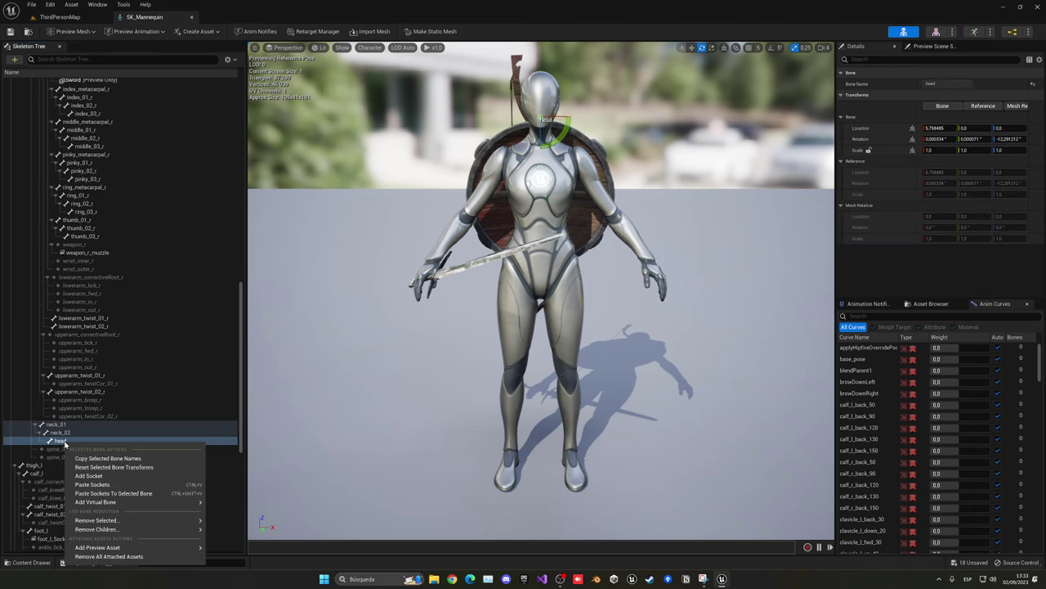
{"action": "left_click", "coordinate": [86, 475]}
{"action": "left_click", "coordinate": [75, 449]}
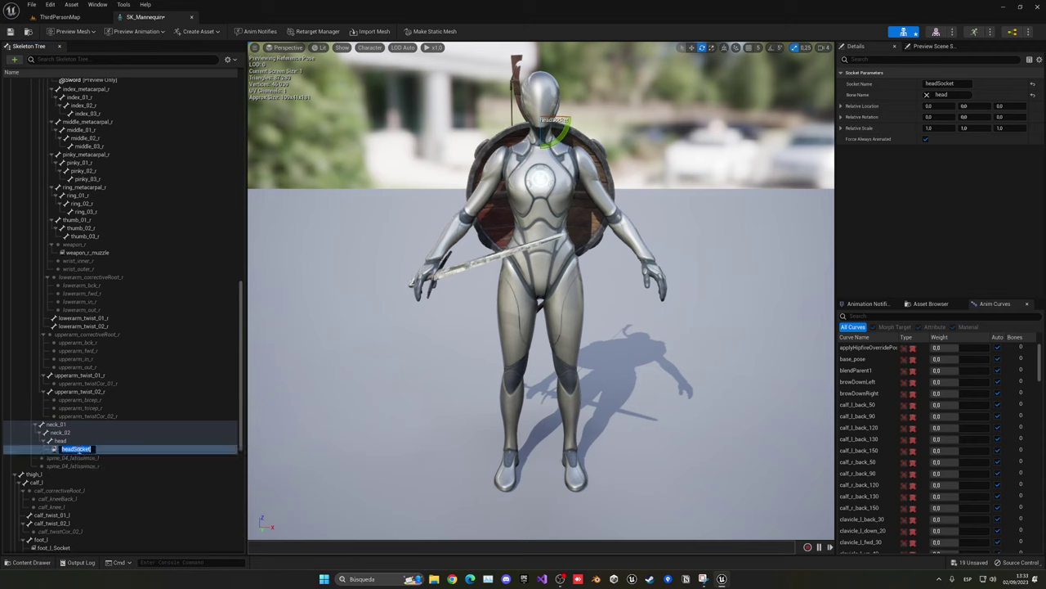
{"action": "type", "text": "armor helmet"}
{"action": "key", "text": "Return"}
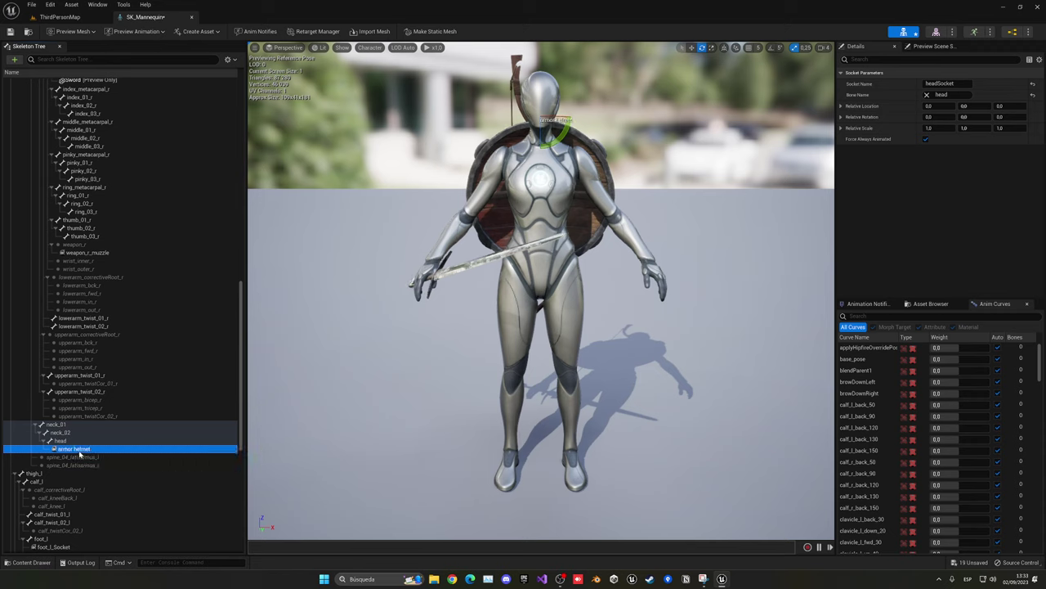
Step: Attach armor_Helmet to the armor helmet socket as its preview mesh
{"action": "right_click", "coordinate": [80, 450]}
{"action": "mouse_move", "coordinate": [105, 551]}
{"action": "type", "text": "helm"}
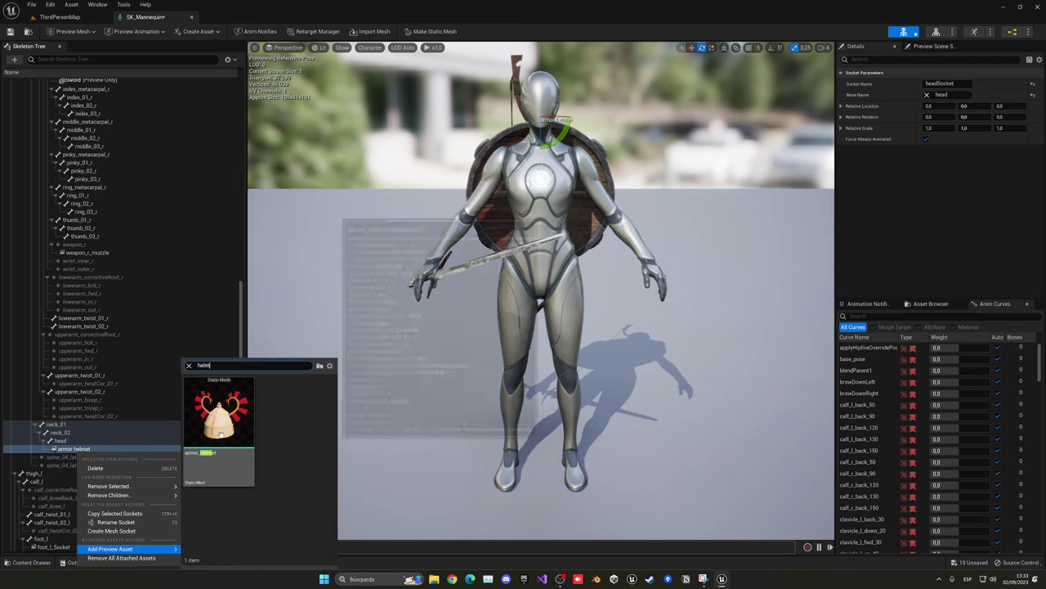
{"action": "left_click", "coordinate": [220, 409]}
{"action": "scroll", "coordinate": [521, 284], "scroll_direction": "up", "scroll_amount": 5}
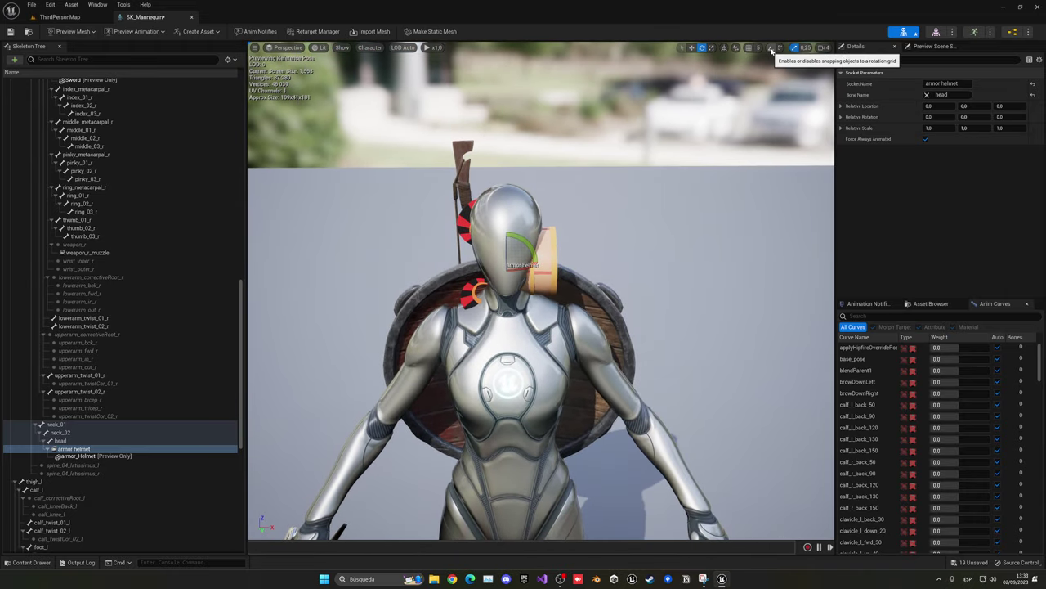
Step: Rotate the armor helmet socket -90 degrees and move it so the helmet sits on the head
{"action": "mouse_move", "coordinate": [528, 242]}
{"action": "left_mouse_down"}
{"action": "mouse_move", "coordinate": [506, 234]}
{"action": "mouse_move", "coordinate": [505, 141]}
{"action": "mouse_move", "coordinate": [568, 190]}
{"action": "mouse_move", "coordinate": [564, 167]}
{"action": "mouse_move", "coordinate": [564, 199]}
{"action": "mouse_move", "coordinate": [589, 185]}
{"action": "left_mouse_up"}
{"action": "key", "text": "w"}
{"action": "key", "text": "e"}
{"action": "key", "text": "w"}
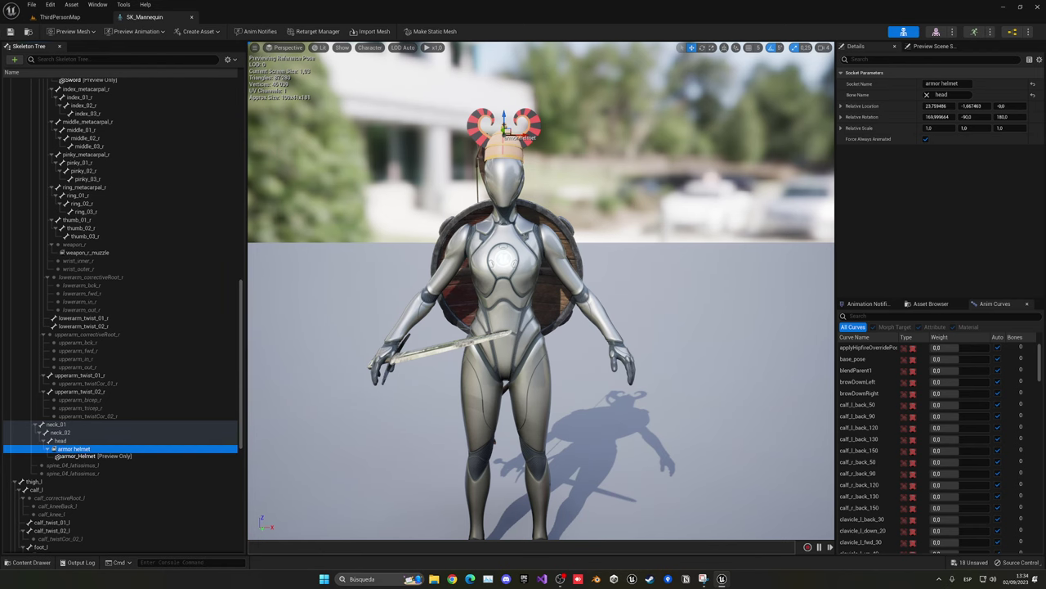
{"action": "key", "text": "ctrl+space"}
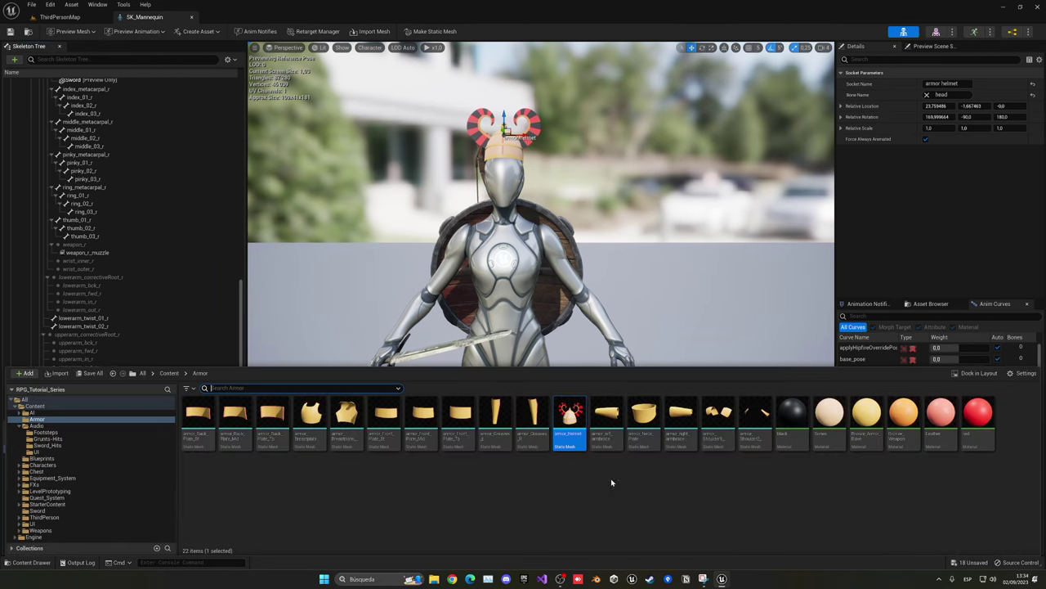
Step: Return to the Skeleton Tree and frame the spine_05 bone, checking the spine_04/spine_05 hierarchy
{"action": "left_click", "coordinate": [645, 435]}
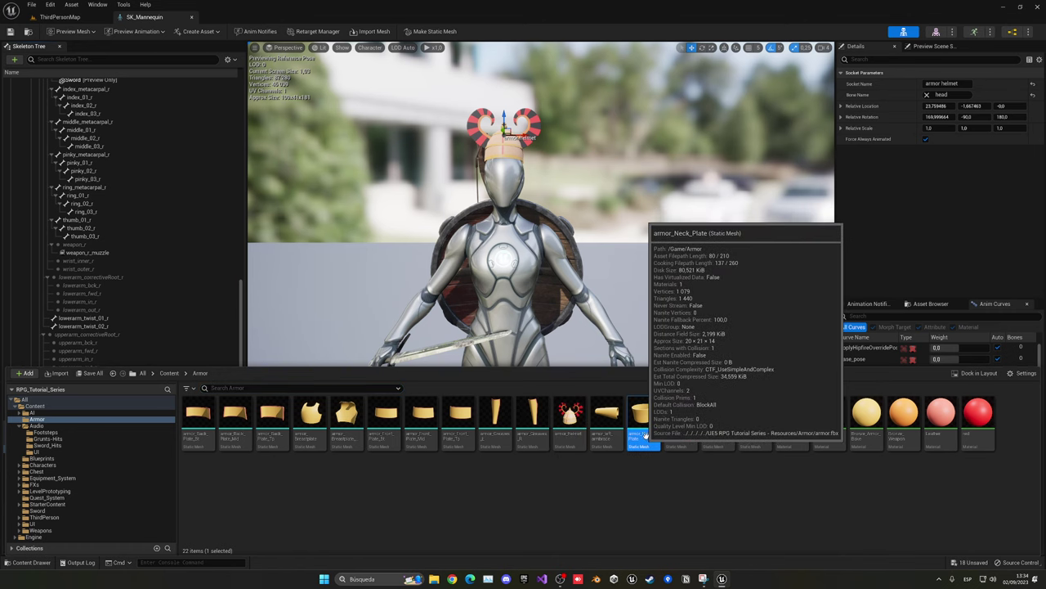
{"action": "left_click", "coordinate": [136, 303]}
{"action": "scroll", "coordinate": [143, 303], "scroll_direction": "down", "scroll_amount": 2}
{"action": "scroll", "coordinate": [143, 304], "scroll_direction": "up", "scroll_amount": 2}
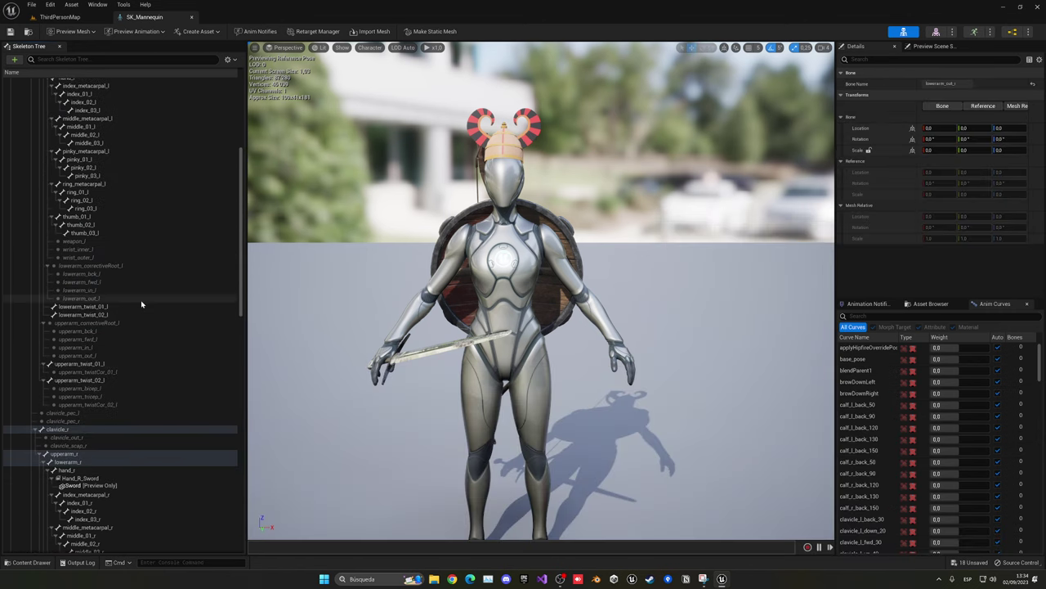
{"action": "scroll", "coordinate": [140, 303], "scroll_direction": "up", "scroll_amount": 5}
{"action": "left_click", "coordinate": [115, 192]}
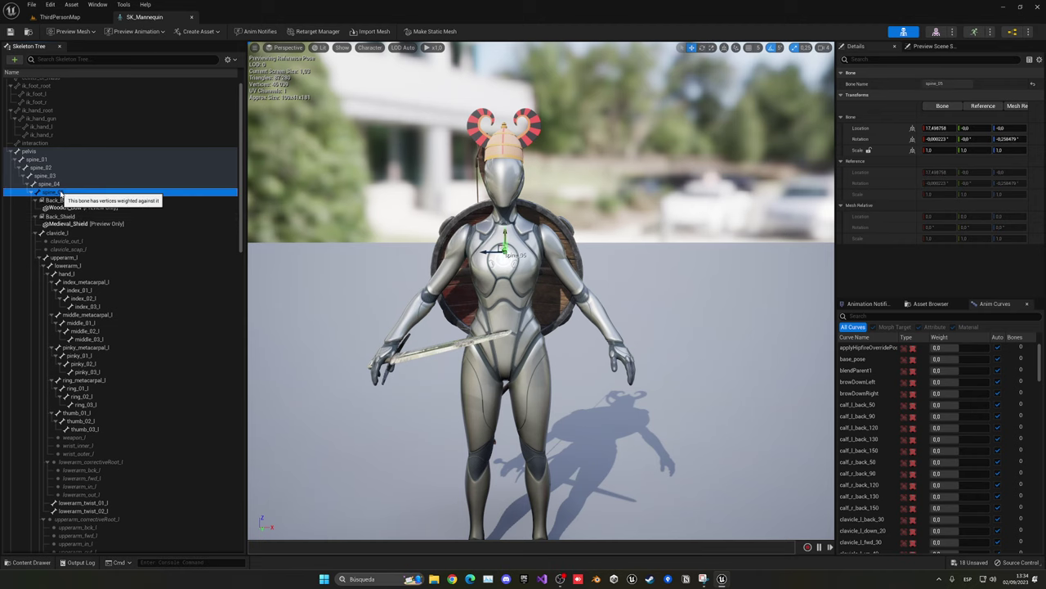
{"action": "key", "text": "f"}
{"action": "left_click", "coordinate": [55, 184]}
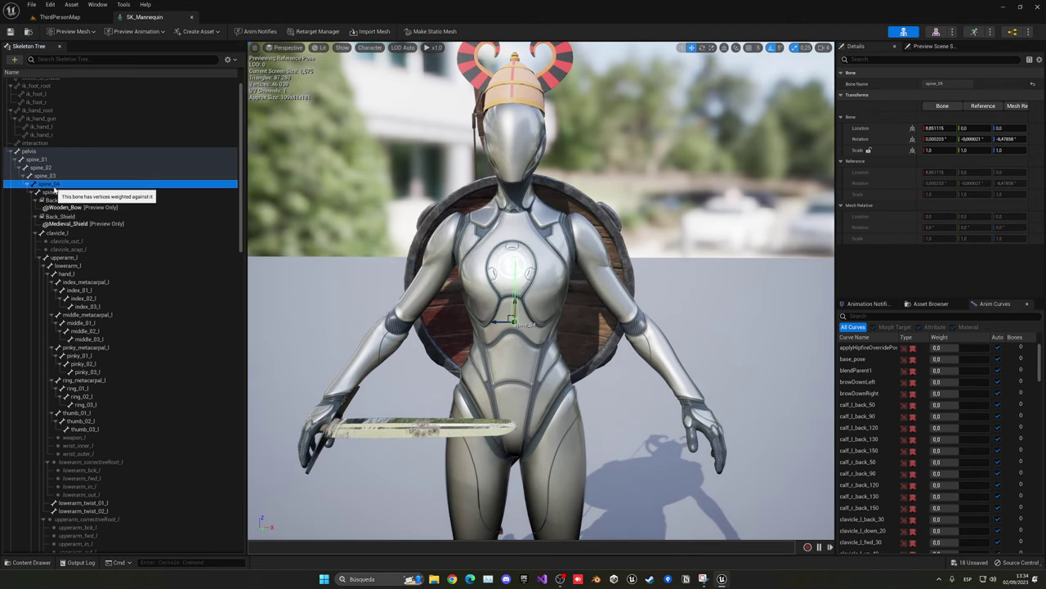
{"action": "left_click", "coordinate": [59, 191]}
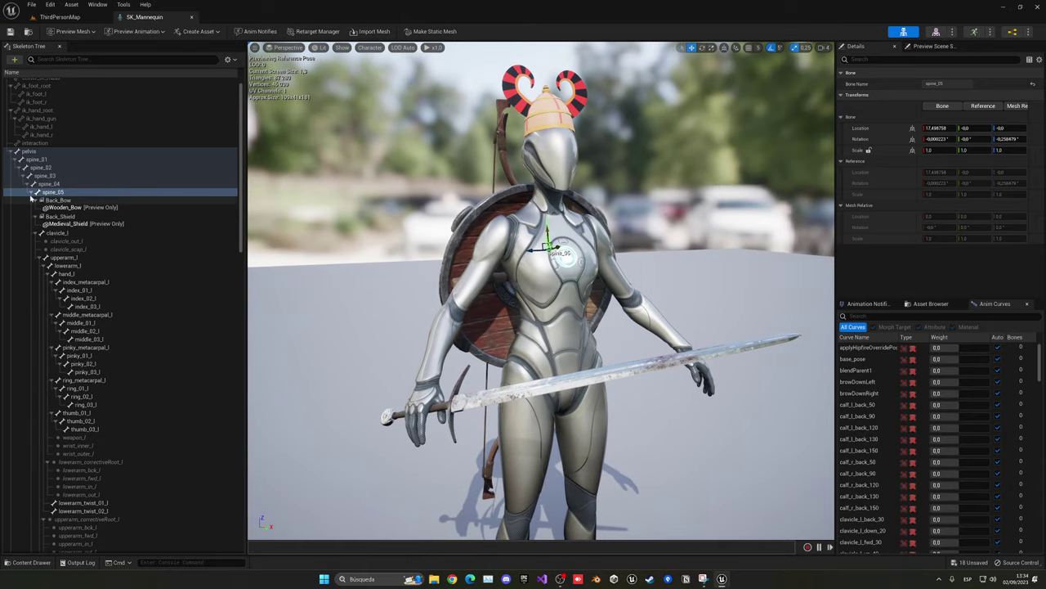
{"action": "left_click", "coordinate": [36, 192]}
{"action": "left_click", "coordinate": [31, 199]}
Step: Find the neck_01 bone and add neck_01Socket to it
{"action": "scroll", "coordinate": [49, 197], "scroll_direction": "down", "scroll_amount": 3}
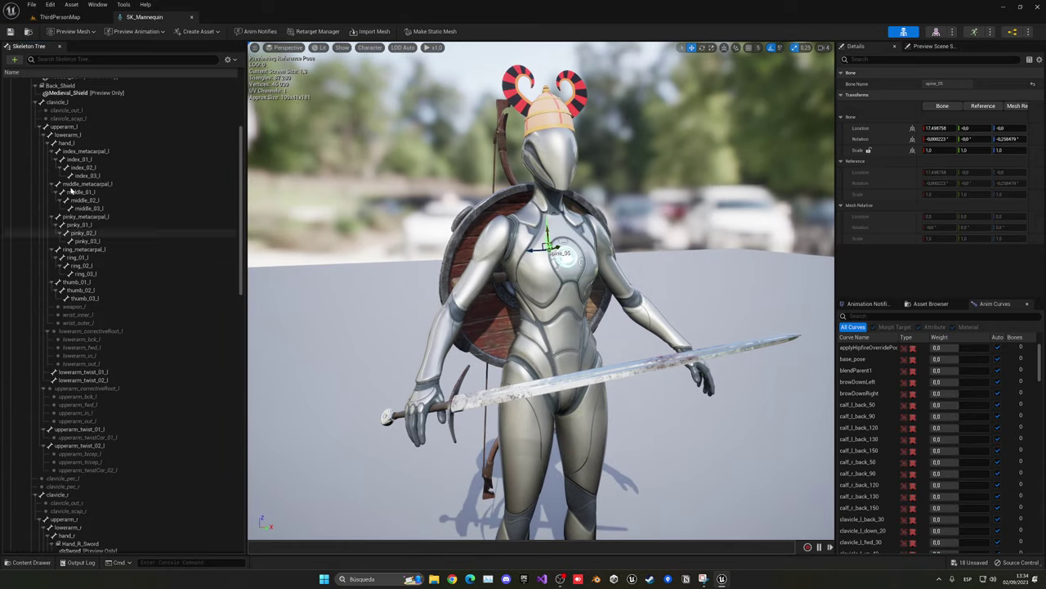
{"action": "left_click", "coordinate": [71, 152]}
{"action": "scroll", "coordinate": [90, 374], "scroll_direction": "down", "scroll_amount": 5}
{"action": "scroll", "coordinate": [90, 373], "scroll_direction": "down", "scroll_amount": 5}
{"action": "scroll", "coordinate": [77, 372], "scroll_direction": "down", "scroll_amount": 5}
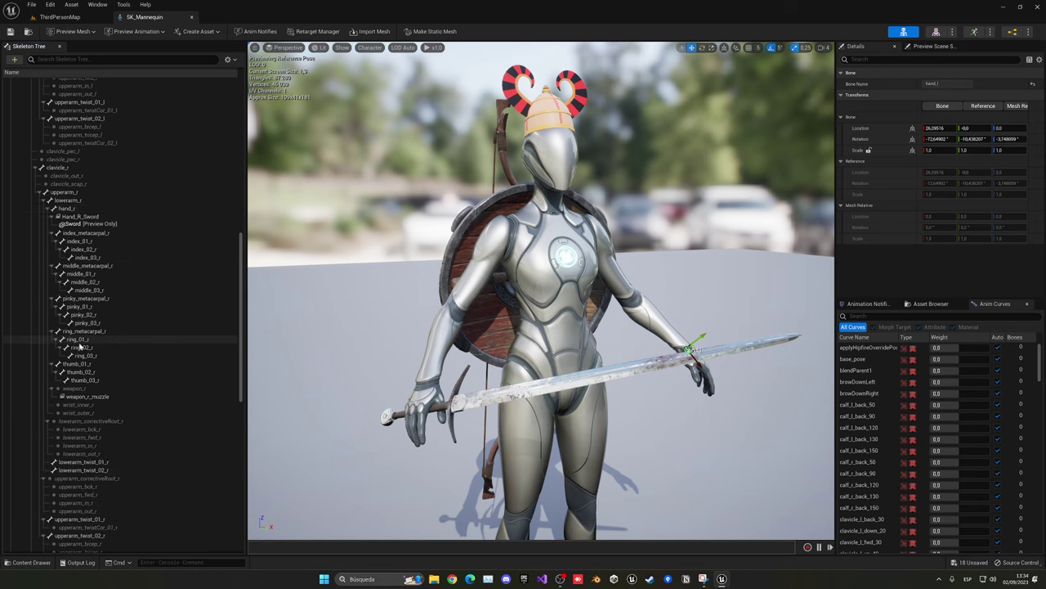
{"action": "left_click", "coordinate": [68, 372]}
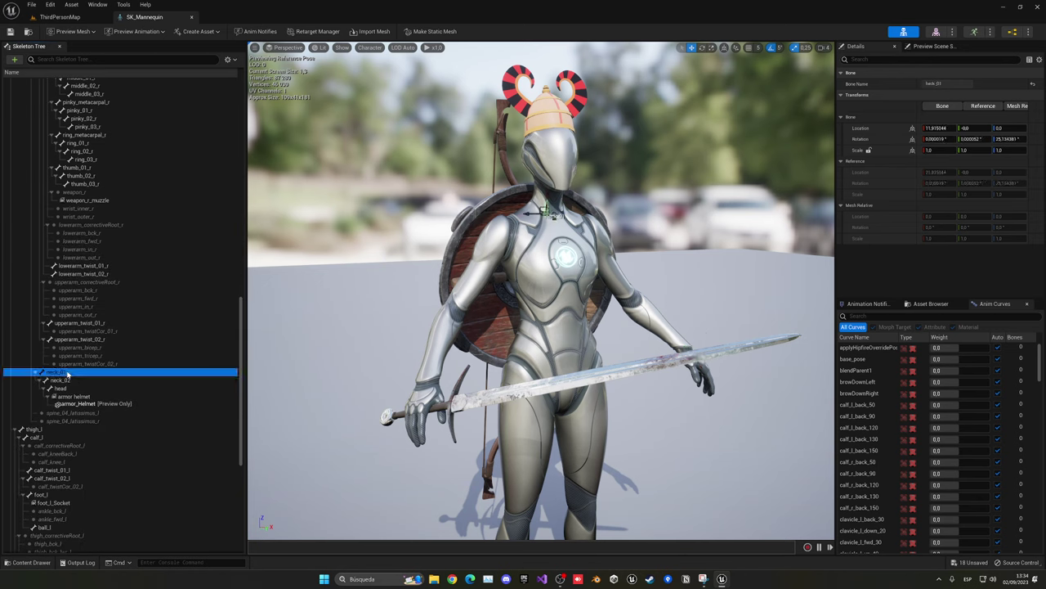
{"action": "right_click", "coordinate": [67, 373]}
{"action": "left_click", "coordinate": [82, 395]}
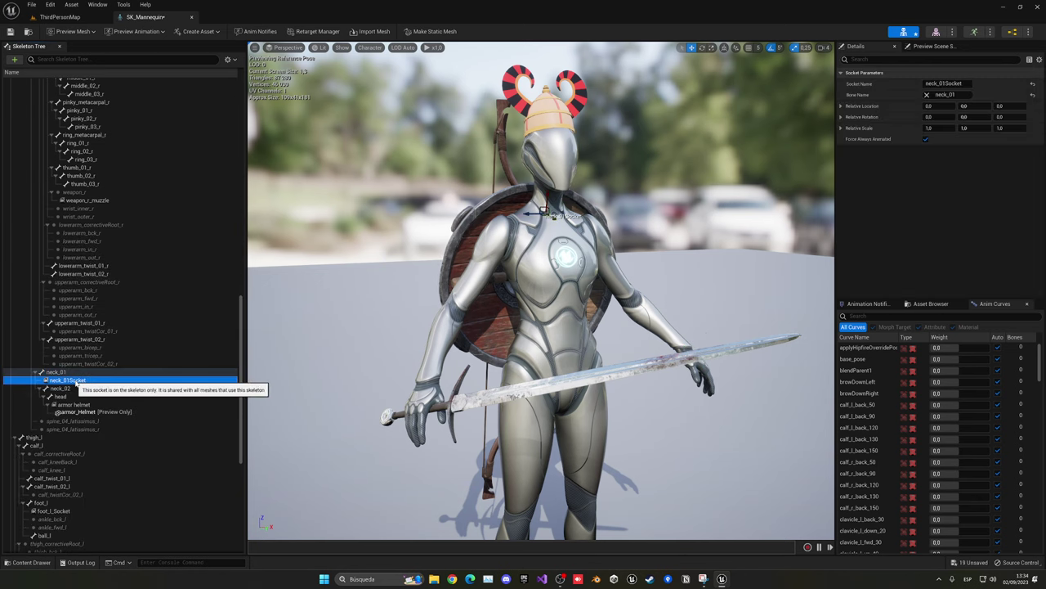
Step: Rename the new socket 'armor neck' and attach armor_Neck_Plate as its preview mesh
{"action": "left_click", "coordinate": [76, 381]}
{"action": "type", "text": "armor ne"}
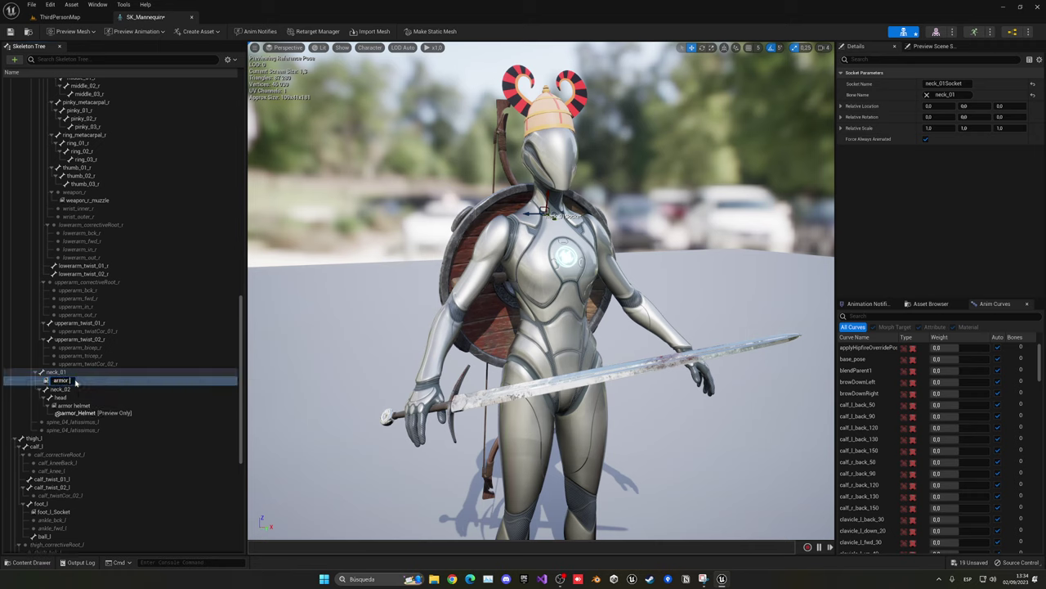
{"action": "type", "text": "ck"}
{"action": "key", "text": "Return"}
{"action": "right_click", "coordinate": [76, 381]}
{"action": "mouse_move", "coordinate": [123, 478]}
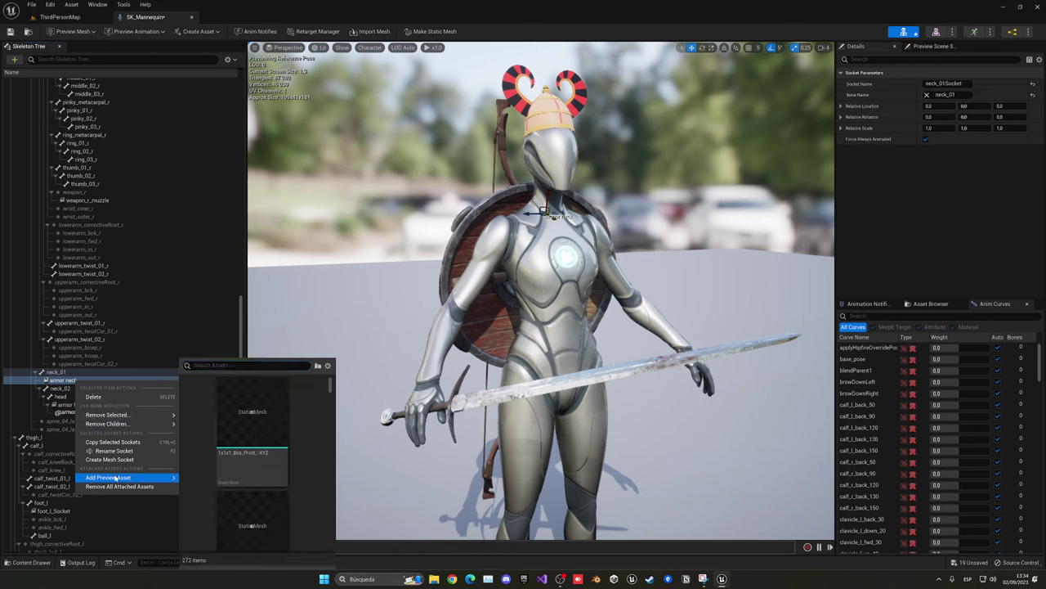
{"action": "type", "text": "neck"}
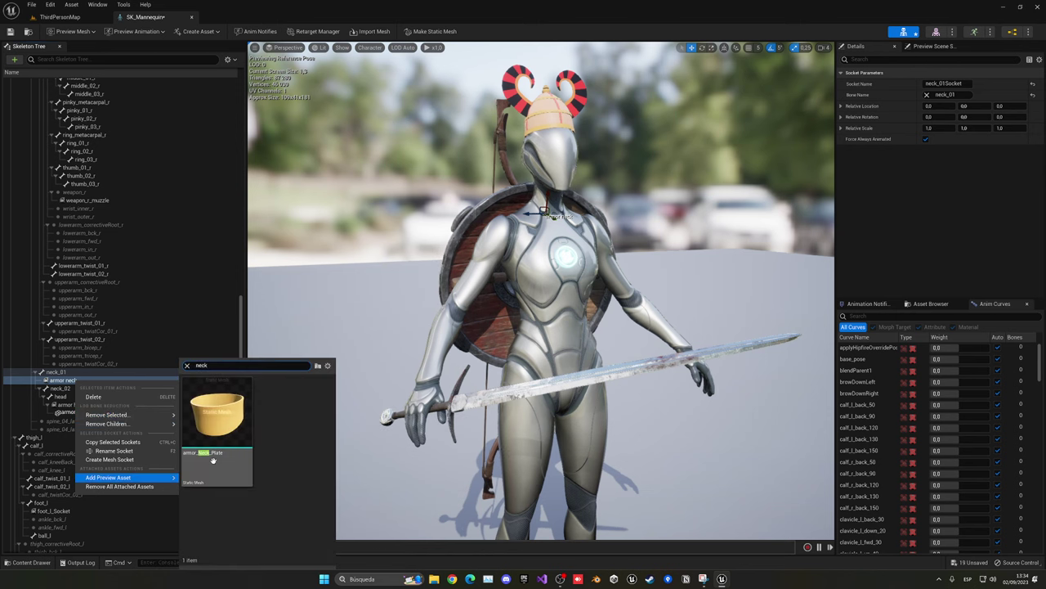
{"action": "left_click", "coordinate": [245, 409]}
Step: Rotate the neck socket -90 degrees so the plate wraps the neck, then show the Armor folder
{"action": "key", "text": "f"}
{"action": "key", "text": "e"}
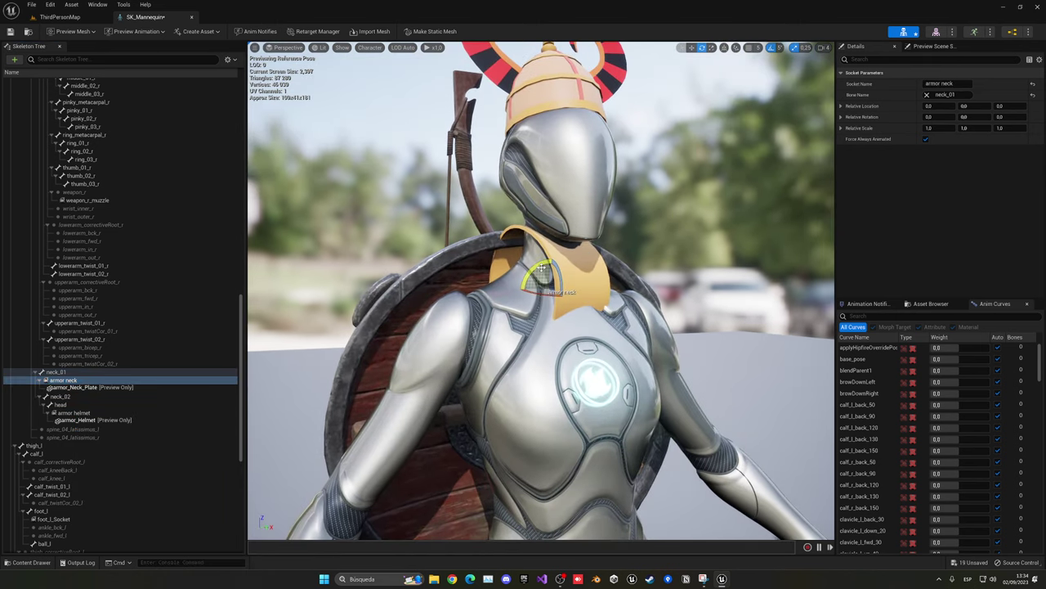
{"action": "mouse_move", "coordinate": [561, 264]}
{"action": "left_mouse_down"}
{"action": "mouse_move", "coordinate": [532, 278]}
{"action": "mouse_move", "coordinate": [555, 251]}
{"action": "mouse_move", "coordinate": [589, 255]}
{"action": "mouse_move", "coordinate": [531, 249]}
{"action": "left_mouse_up"}
{"action": "key", "text": "w"}
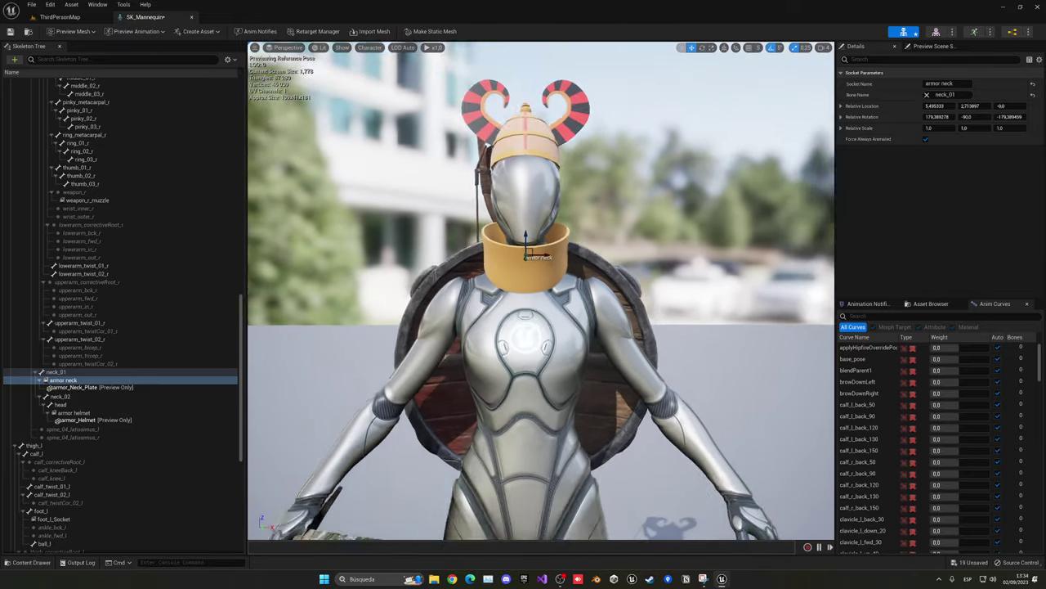
{"action": "scroll", "coordinate": [532, 250], "scroll_direction": "down", "scroll_amount": 3}
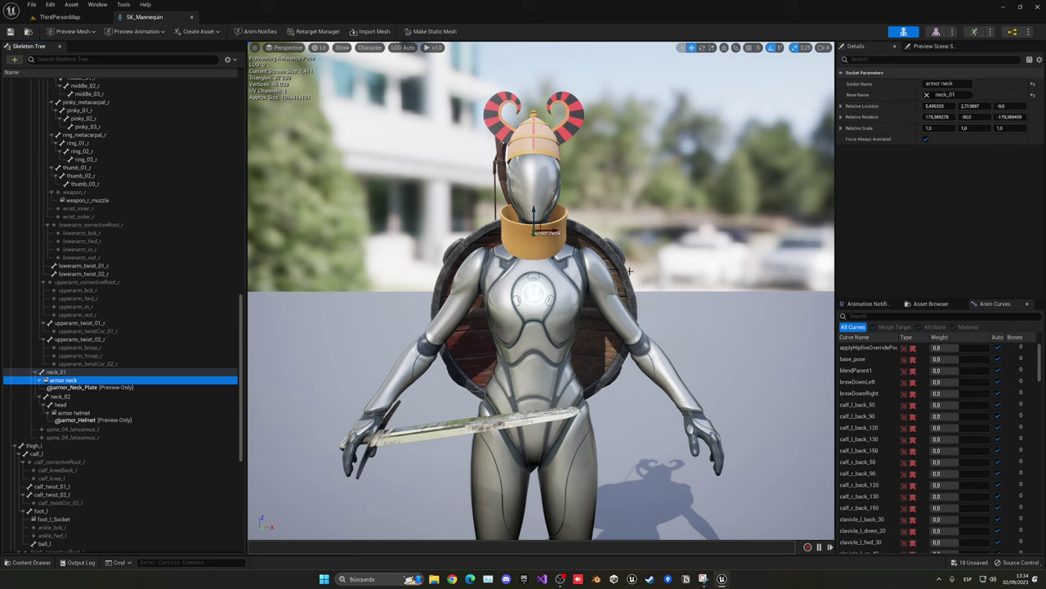
{"action": "mouse_move", "coordinate": [629, 272]}
{"action": "left_mouse_down"}
{"action": "mouse_move", "coordinate": [630, 343]}
{"action": "mouse_move", "coordinate": [572, 283]}
{"action": "left_mouse_up"}
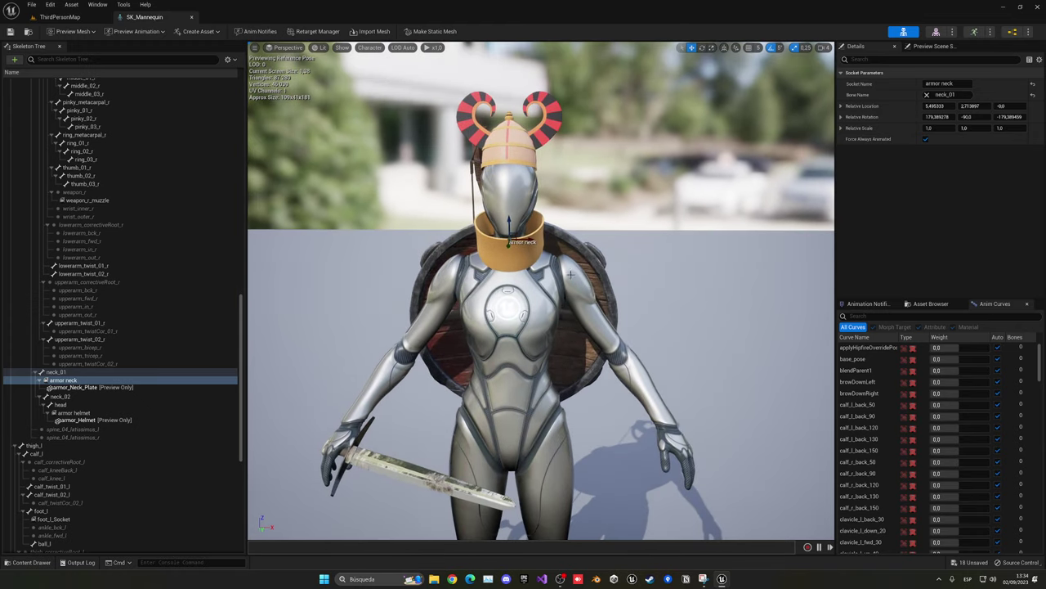
{"action": "key", "text": "ctrl+space"}
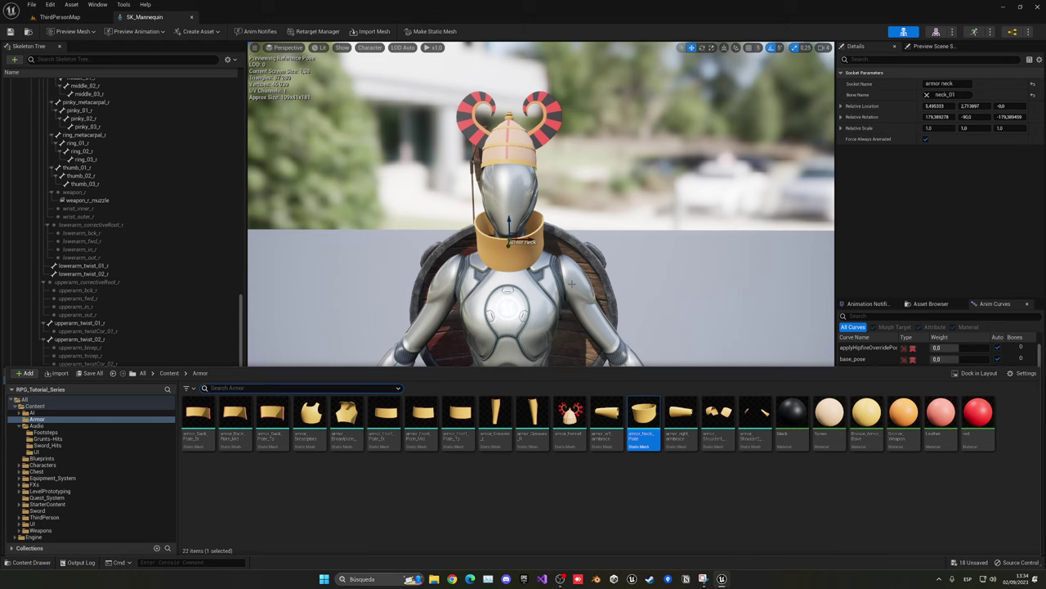
Step: Select the shoulder plate mesh and paste the copied socket onto the spine_05 bone
{"action": "left_click", "coordinate": [591, 481]}
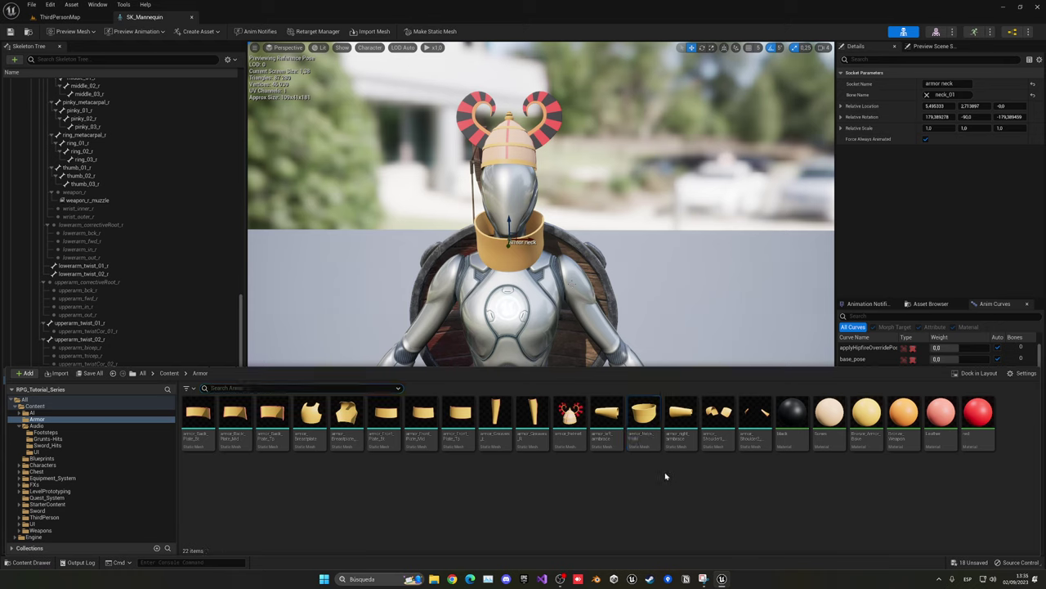
{"action": "left_click", "coordinate": [718, 417]}
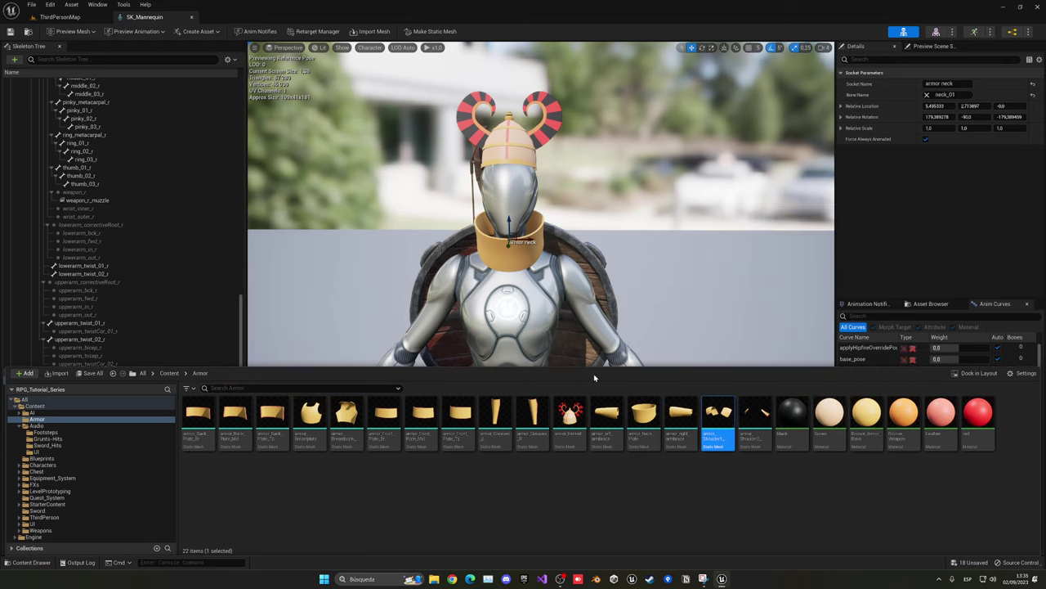
{"action": "scroll", "coordinate": [69, 227], "scroll_direction": "up", "scroll_amount": 5}
{"action": "scroll", "coordinate": [68, 228], "scroll_direction": "up", "scroll_amount": 5}
{"action": "scroll", "coordinate": [69, 227], "scroll_direction": "up", "scroll_amount": 5}
{"action": "scroll", "coordinate": [68, 227], "scroll_direction": "up", "scroll_amount": 5}
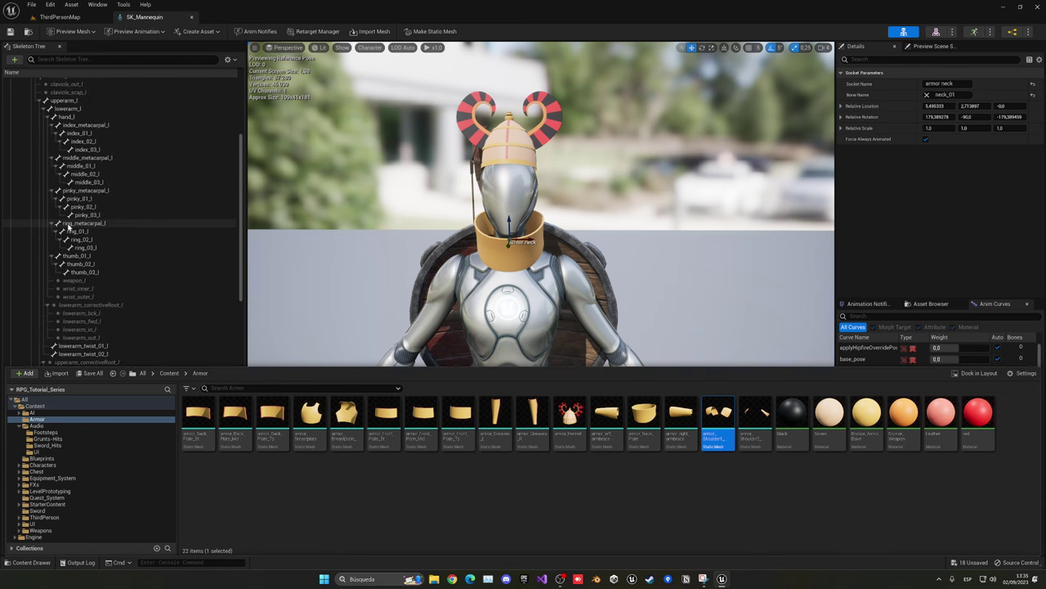
{"action": "scroll", "coordinate": [73, 184], "scroll_direction": "up", "scroll_amount": 4}
{"action": "left_click", "coordinate": [59, 128]}
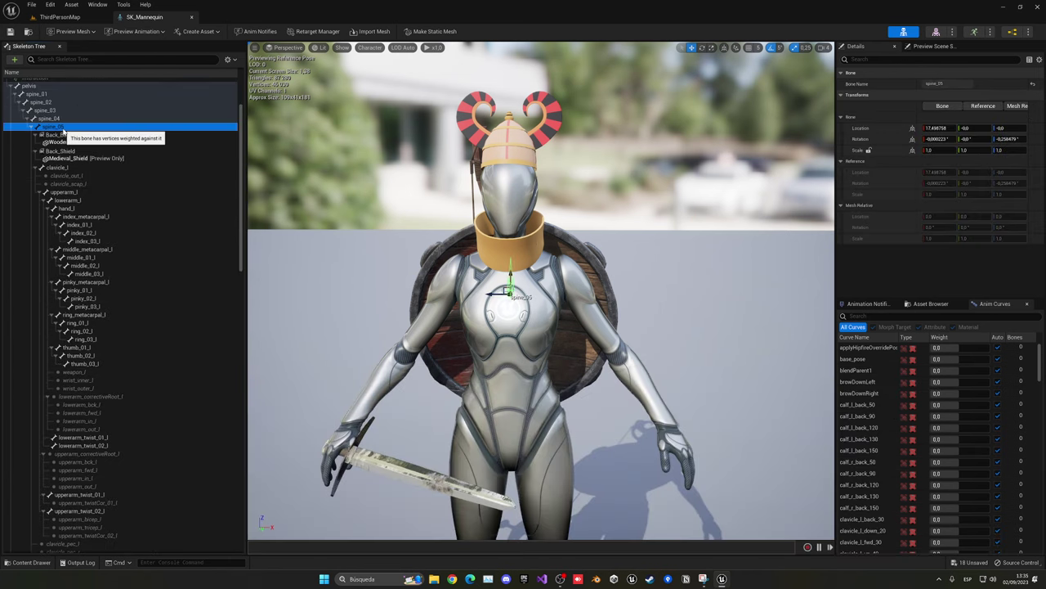
{"action": "right_click", "coordinate": [65, 130]}
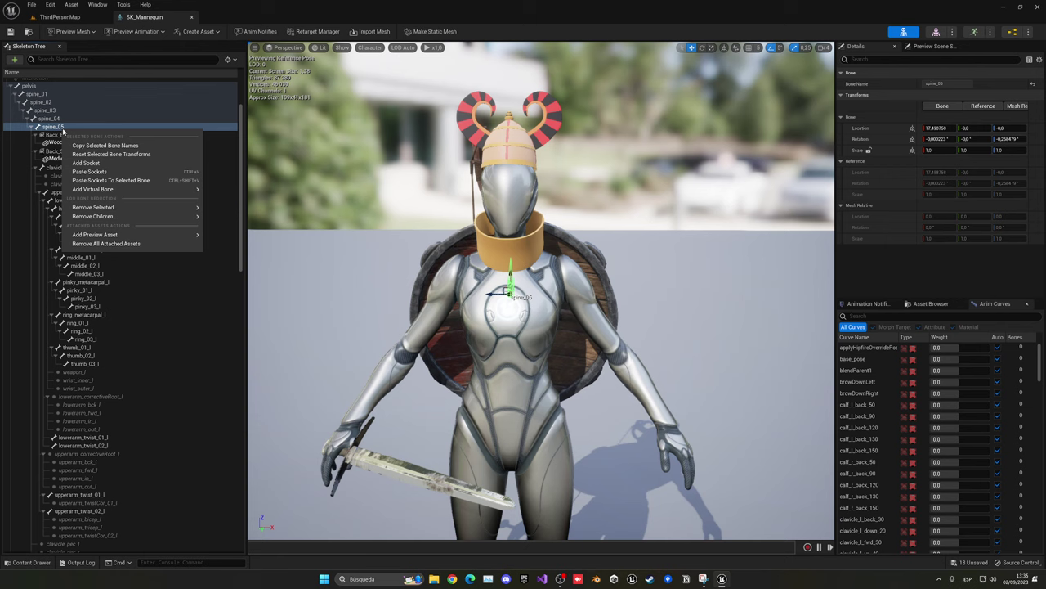
{"action": "left_click", "coordinate": [86, 163]}
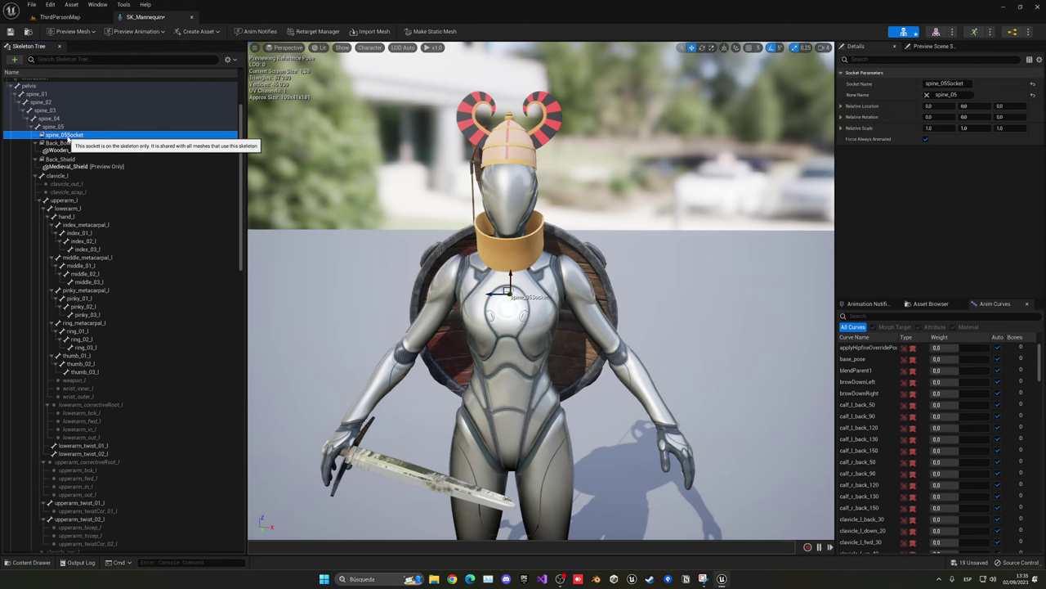
Step: Rename the pasted socket 'armor shoulders' and preview armor_Shoulder1_Plate on it
{"action": "left_click", "coordinate": [68, 136]}
{"action": "type", "text": "armor shoulders"}
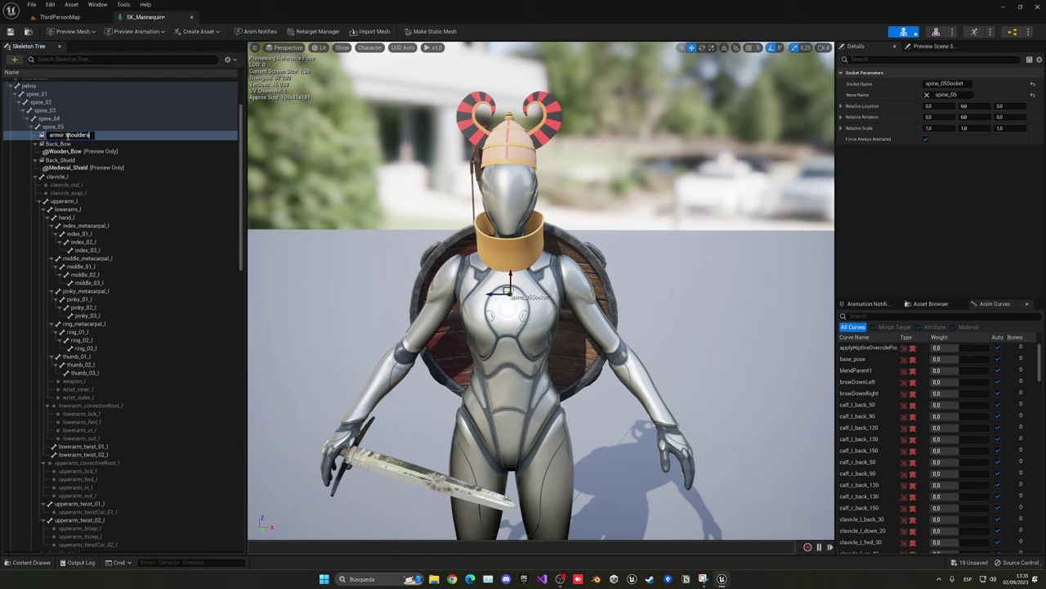
{"action": "key", "text": "Return"}
{"action": "right_click", "coordinate": [72, 138]}
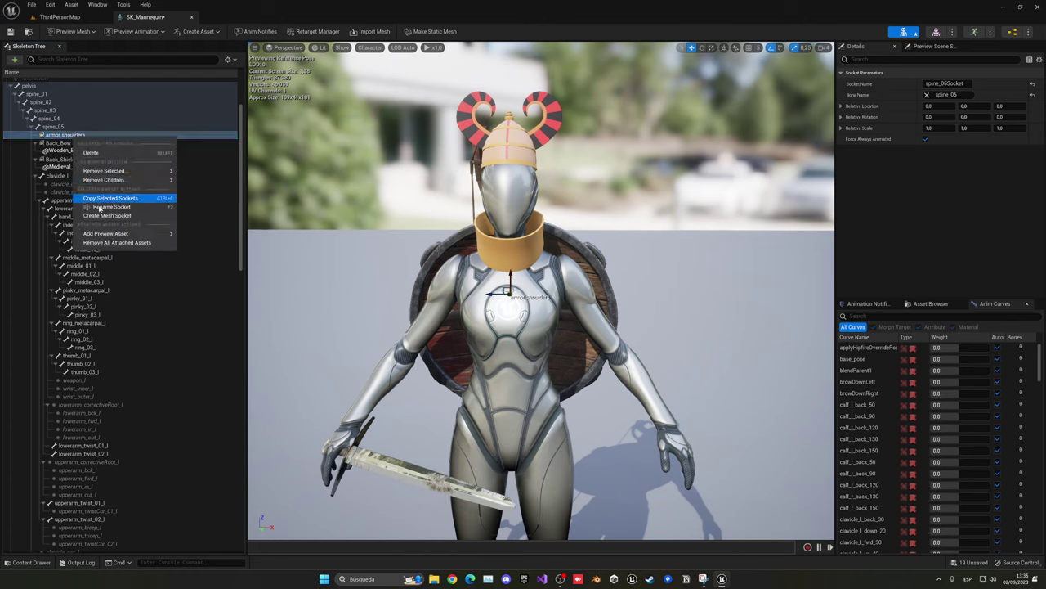
{"action": "mouse_move", "coordinate": [123, 233]}
{"action": "type", "text": "hou"}
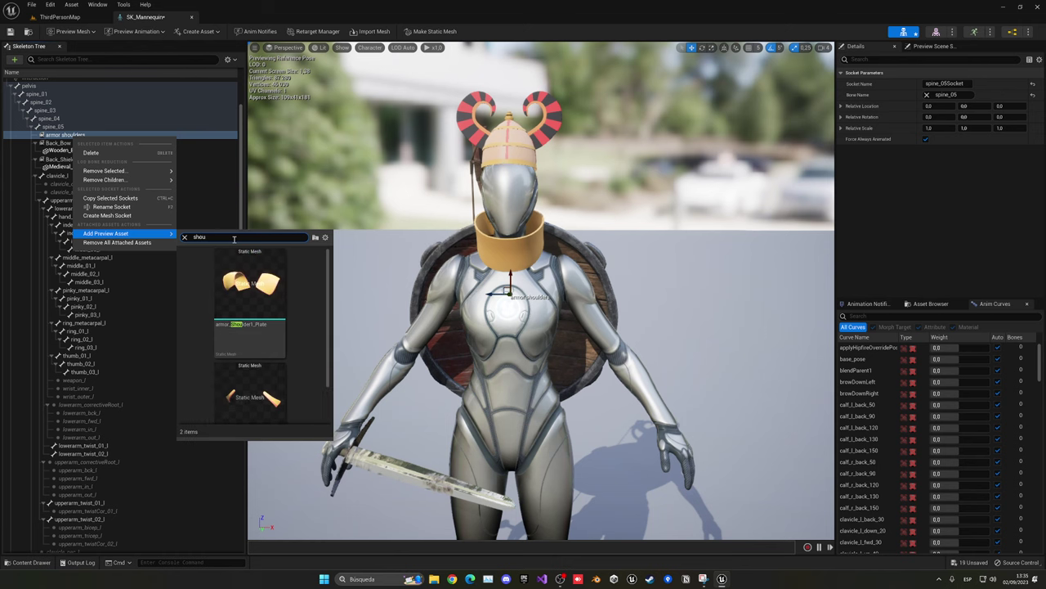
{"action": "left_click", "coordinate": [247, 304]}
Step: Rotate the shoulder plate onto the mannequin's shoulders and check it from front and side
{"action": "key", "text": "e"}
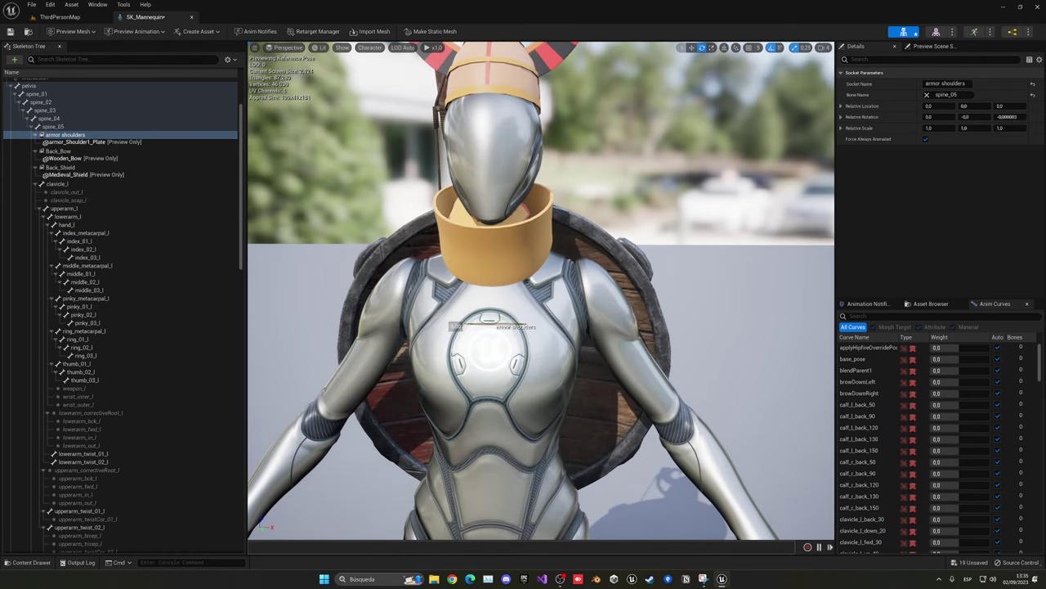
{"action": "left_click_drag", "start_coordinate": [511, 304], "coordinate": [539, 270]}
{"action": "left_click_drag", "start_coordinate": [549, 416], "coordinate": [545, 415]}
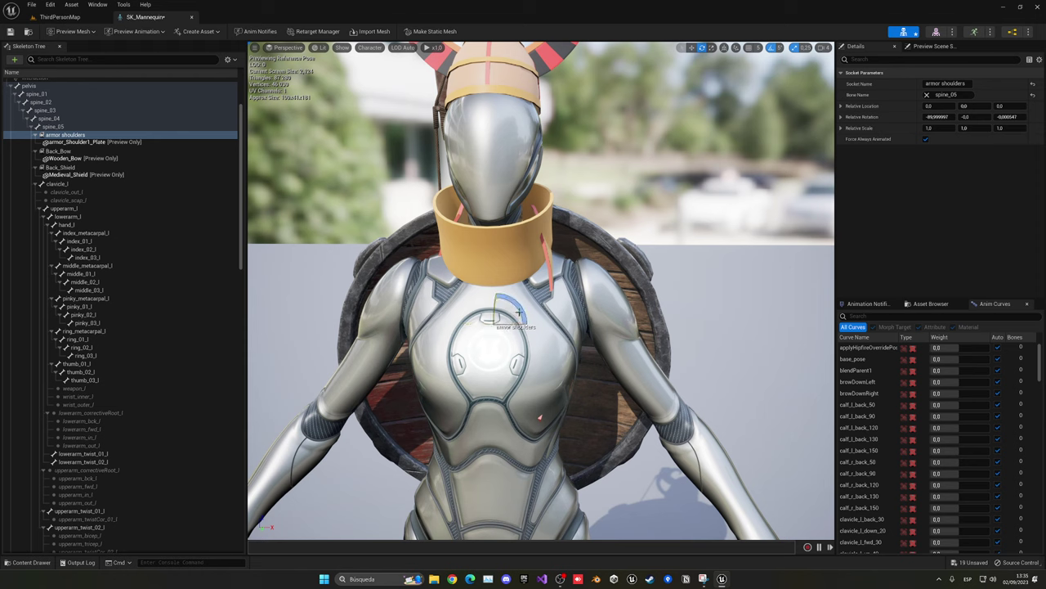
{"action": "mouse_move", "coordinate": [518, 303]}
{"action": "left_mouse_down"}
{"action": "mouse_move", "coordinate": [556, 343]}
{"action": "mouse_move", "coordinate": [492, 309]}
{"action": "mouse_move", "coordinate": [500, 261]}
{"action": "mouse_move", "coordinate": [533, 270]}
{"action": "mouse_move", "coordinate": [458, 247]}
{"action": "mouse_move", "coordinate": [478, 236]}
{"action": "mouse_move", "coordinate": [486, 213]}
{"action": "mouse_move", "coordinate": [472, 235]}
{"action": "mouse_move", "coordinate": [409, 245]}
{"action": "left_mouse_up"}
{"action": "key", "text": "w"}
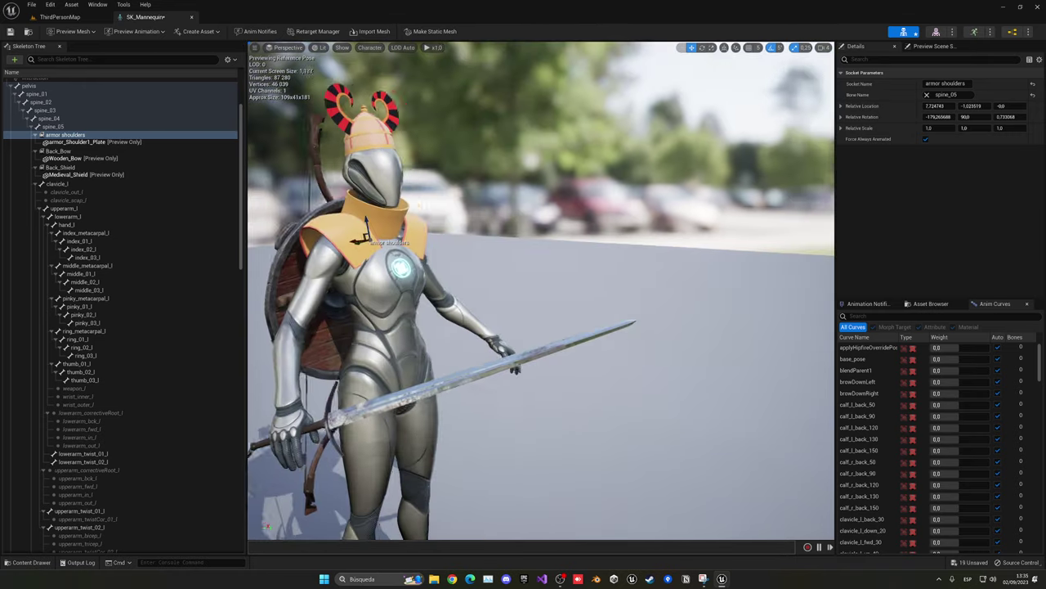
{"action": "left_click_drag", "start_coordinate": [539, 287], "coordinate": [458, 286]}
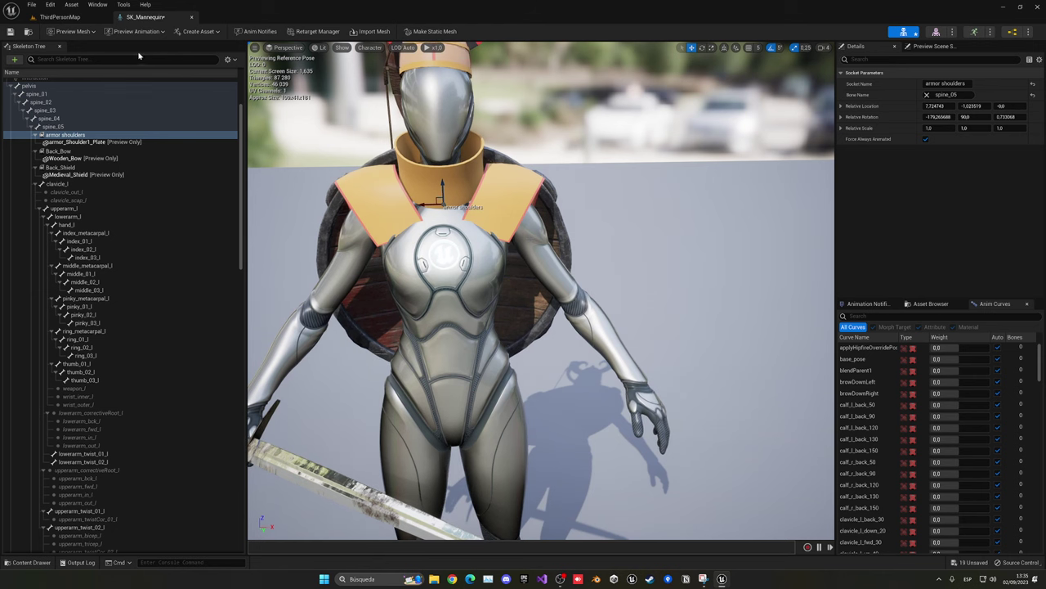
{"action": "mouse_move", "coordinate": [408, 191]}
{"action": "left_mouse_down"}
{"action": "mouse_move", "coordinate": [458, 197]}
{"action": "mouse_move", "coordinate": [436, 189]}
{"action": "mouse_move", "coordinate": [435, 210]}
{"action": "mouse_move", "coordinate": [491, 213]}
{"action": "left_mouse_up"}
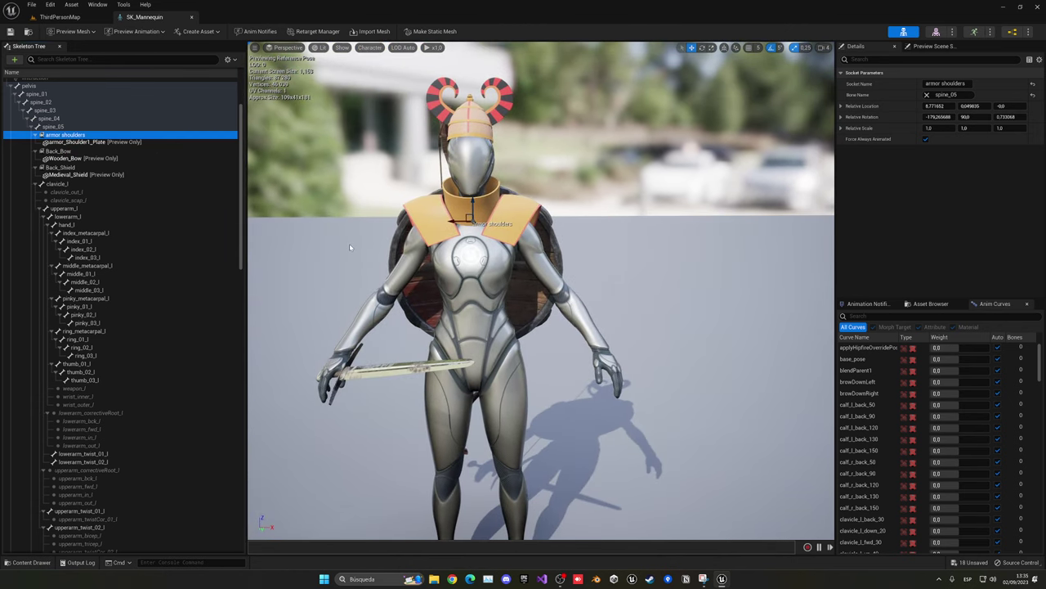
{"action": "key", "text": "ctrl+space"}
Step: Rename the armor_Breastplate mesh to armor_Chestplate
{"action": "left_click", "coordinate": [672, 501]}
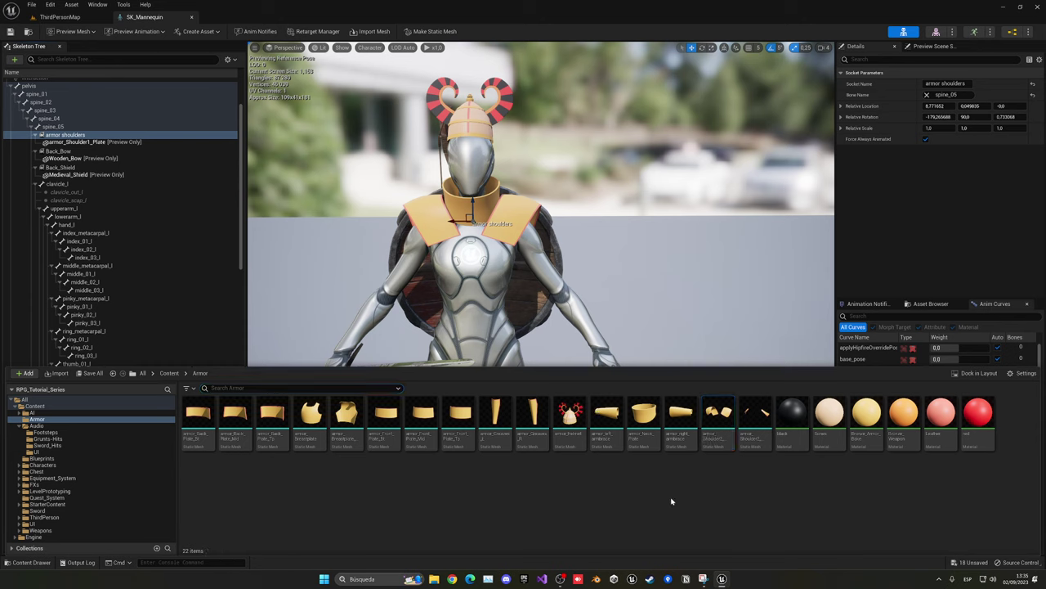
{"action": "left_click", "coordinate": [311, 421]}
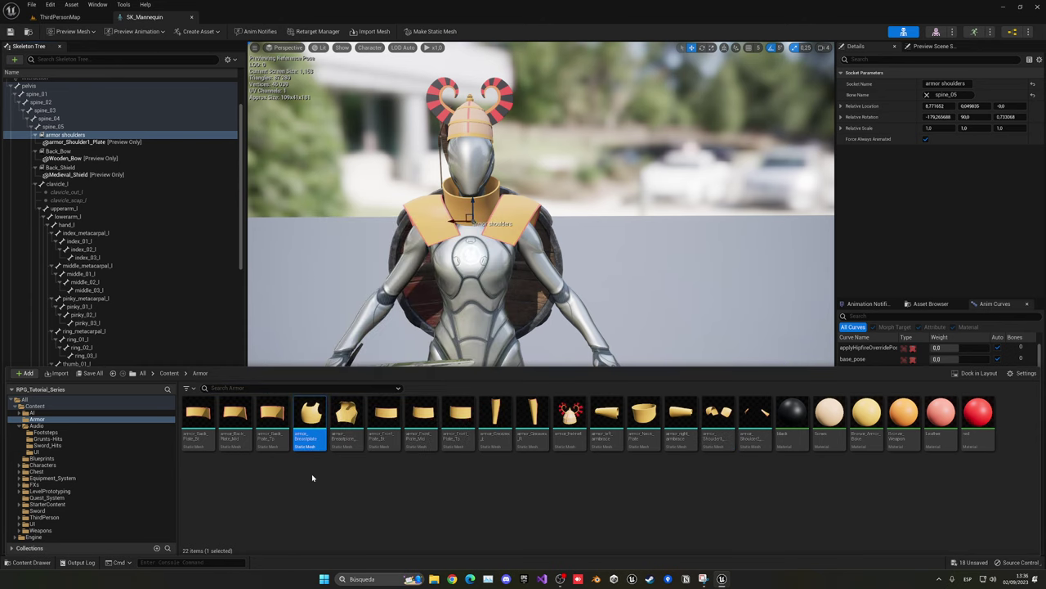
{"action": "left_click", "coordinate": [312, 436]}
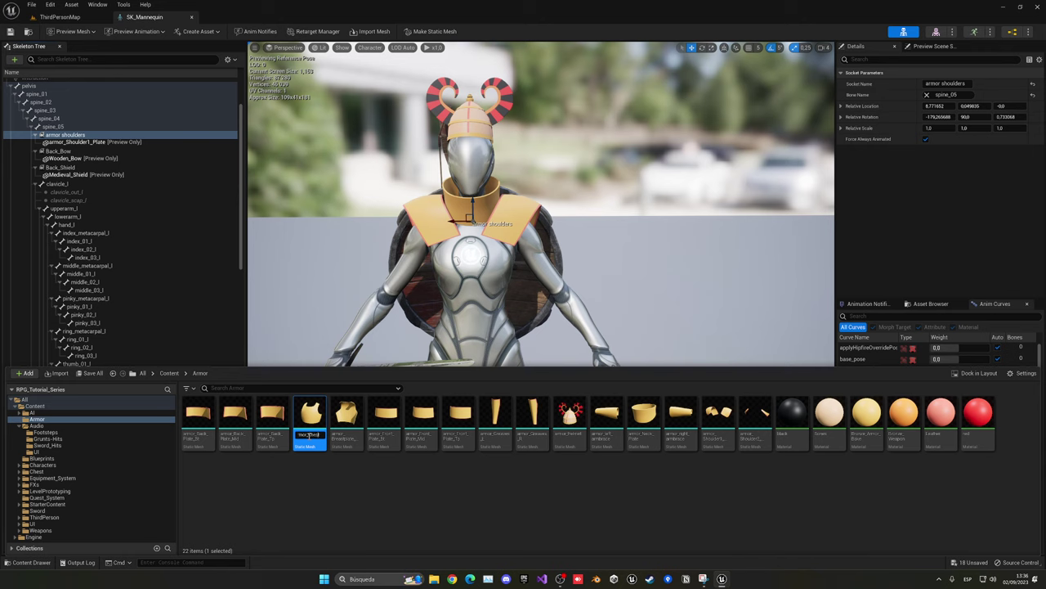
{"action": "key", "text": "Return"}
Step: Rename the back breastplate mesh to armor_Chestplate_Back to match
{"action": "left_click", "coordinate": [307, 436]}
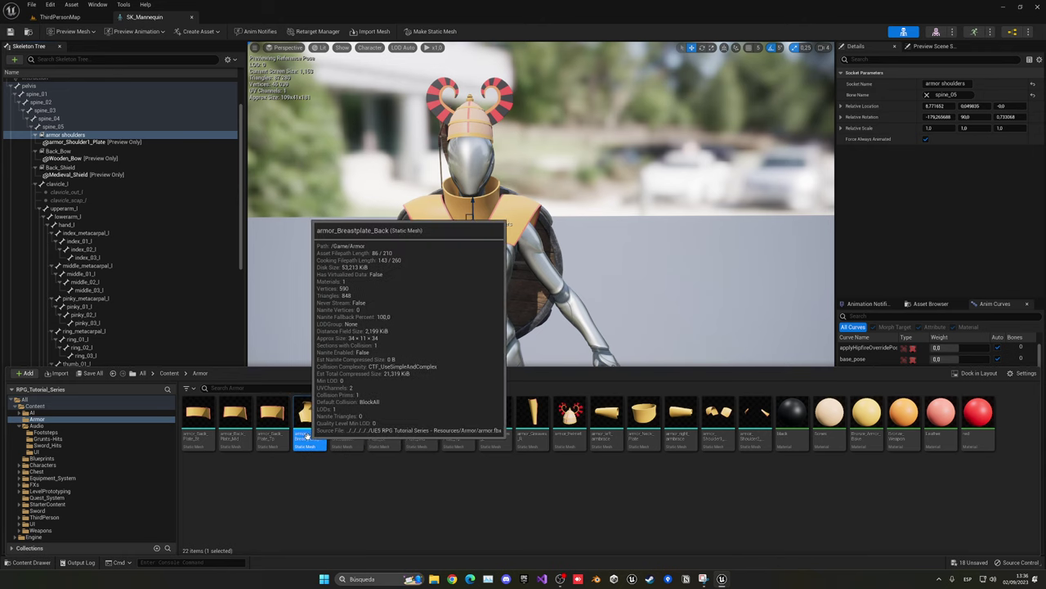
{"action": "left_click", "coordinate": [305, 436]}
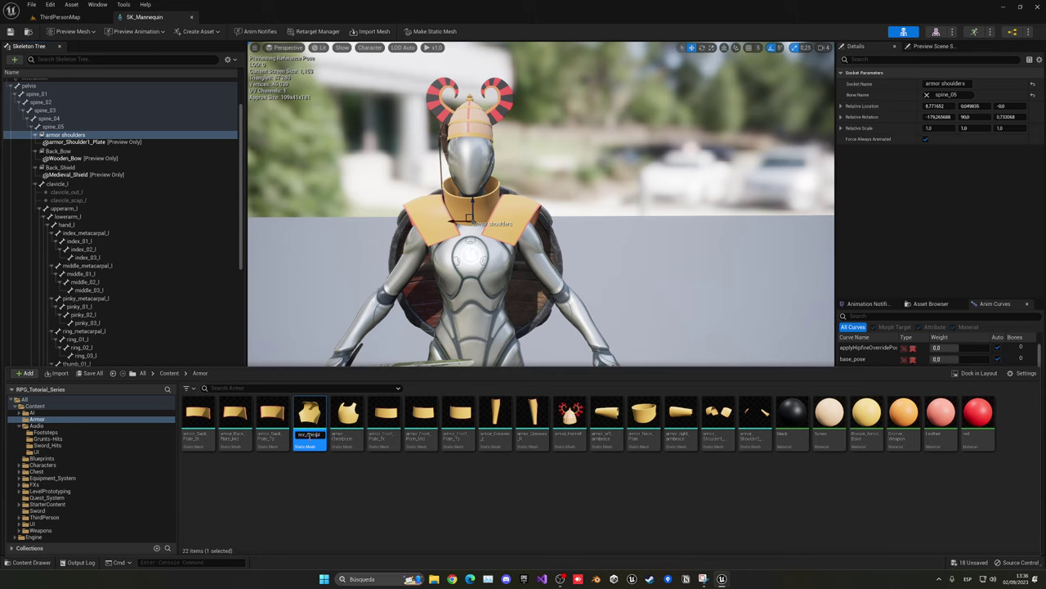
{"action": "key", "text": "Return"}
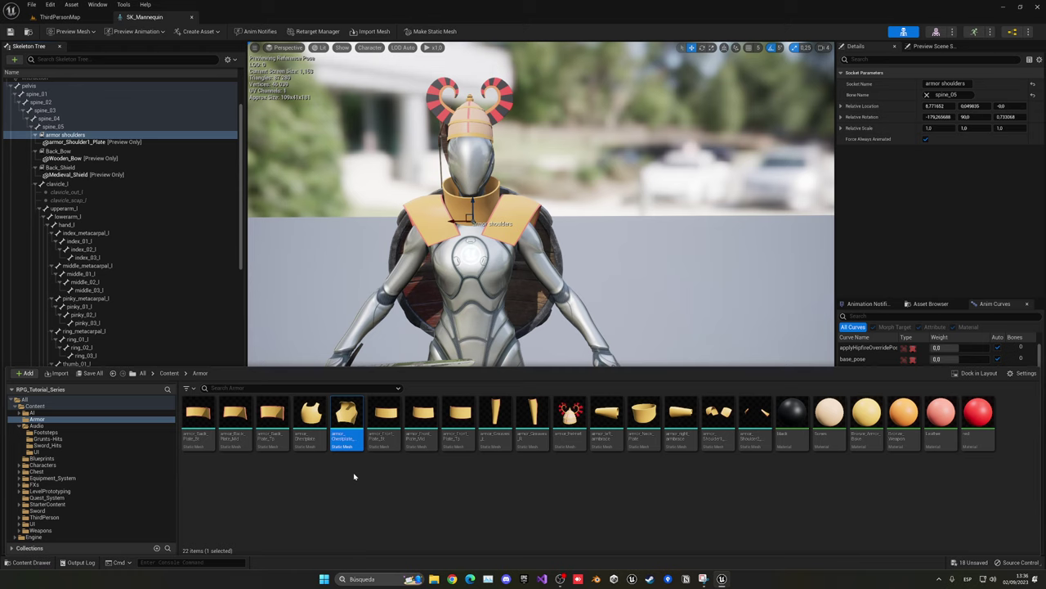
{"action": "key", "text": "Left"}
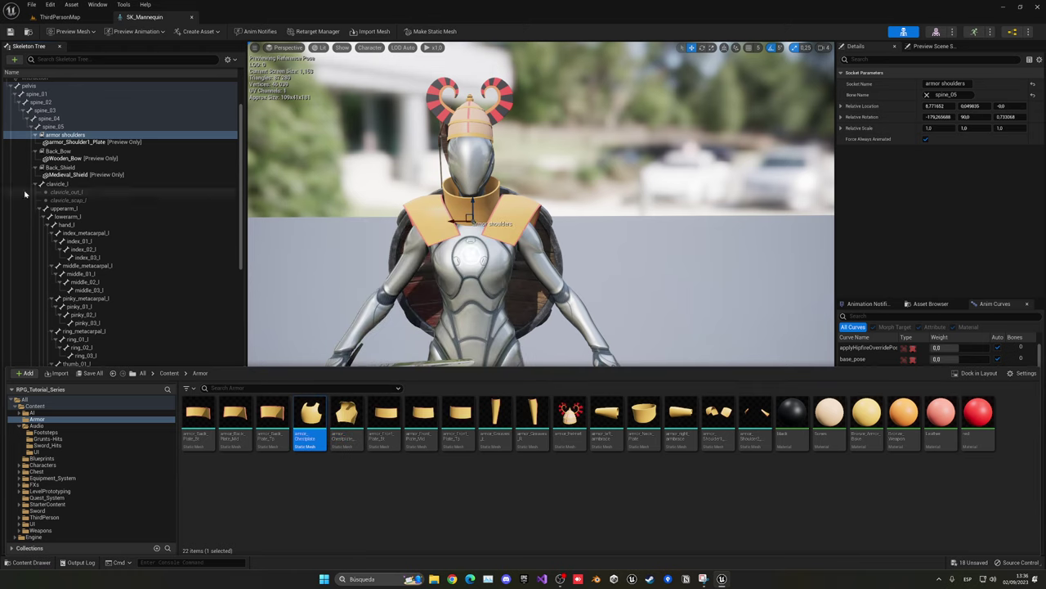
Step: Paste a socket onto spine_05 and name it 'armor chestplate front'
{"action": "left_click", "coordinate": [54, 127]}
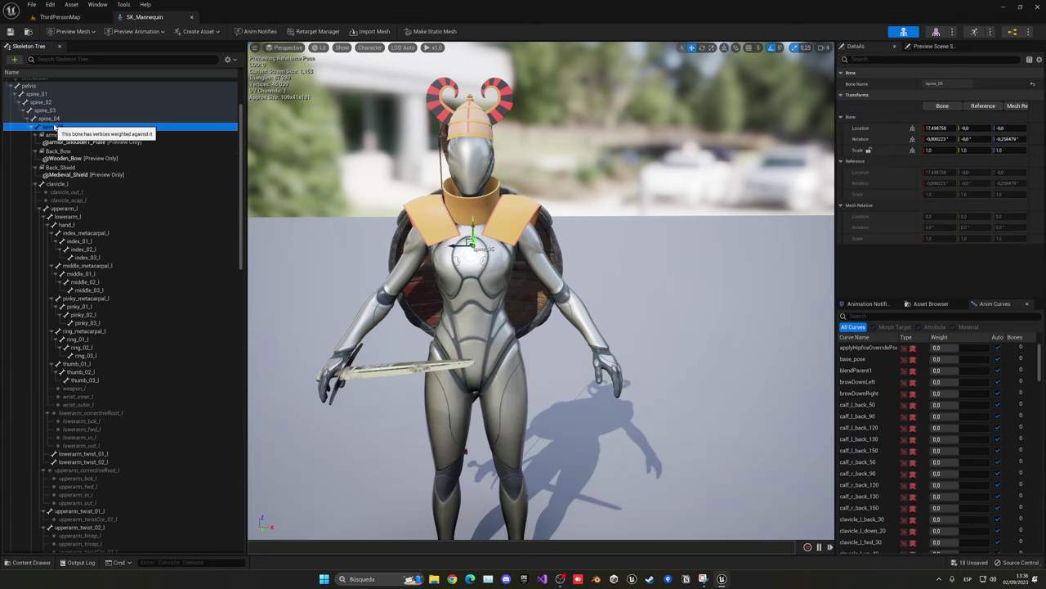
{"action": "left_click", "coordinate": [52, 119]}
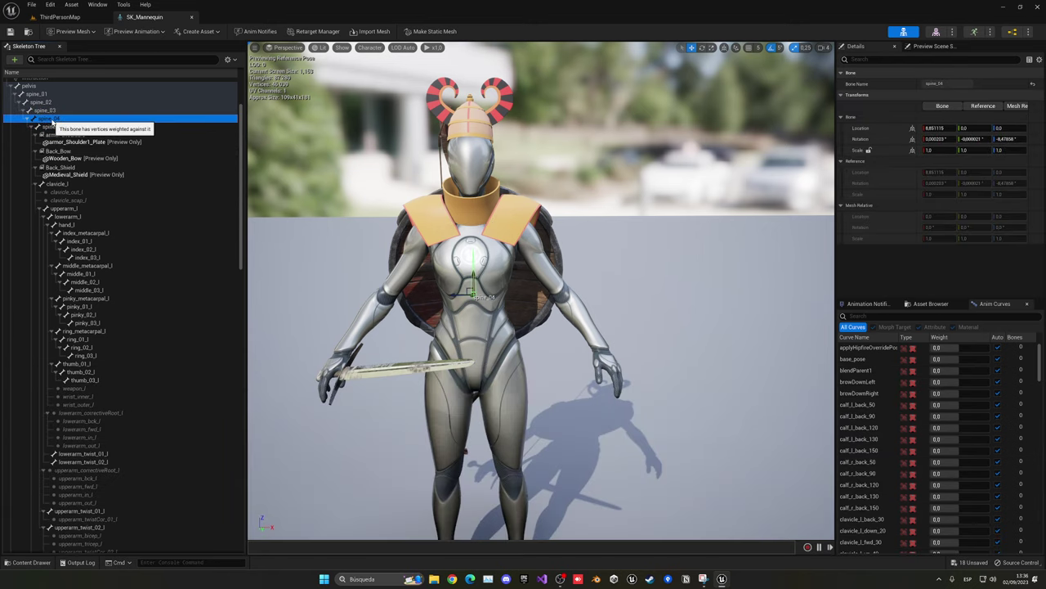
{"action": "left_click", "coordinate": [54, 127]}
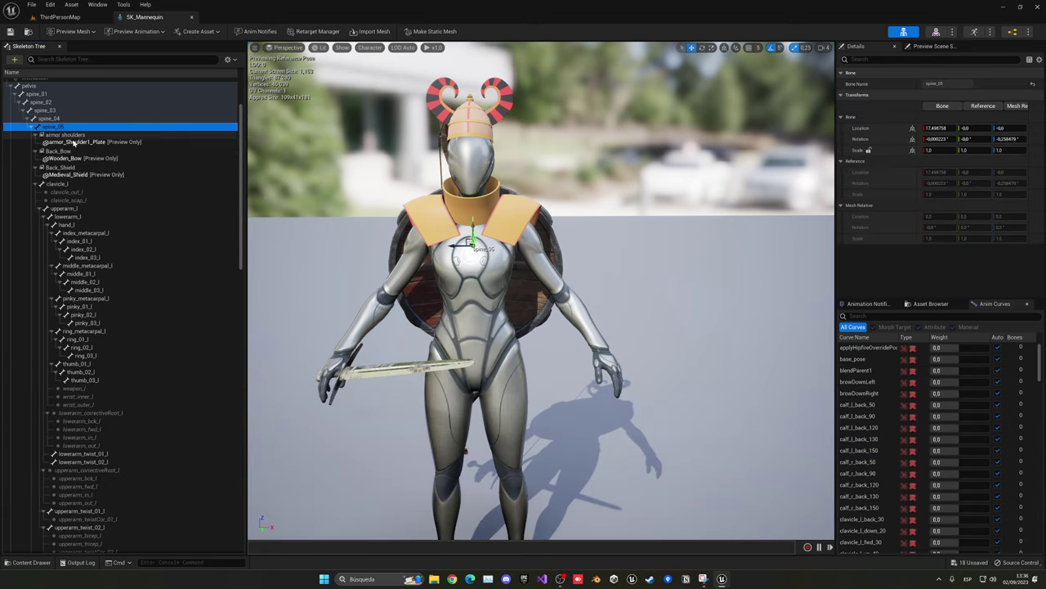
{"action": "right_click", "coordinate": [54, 127]}
{"action": "left_click", "coordinate": [82, 157]}
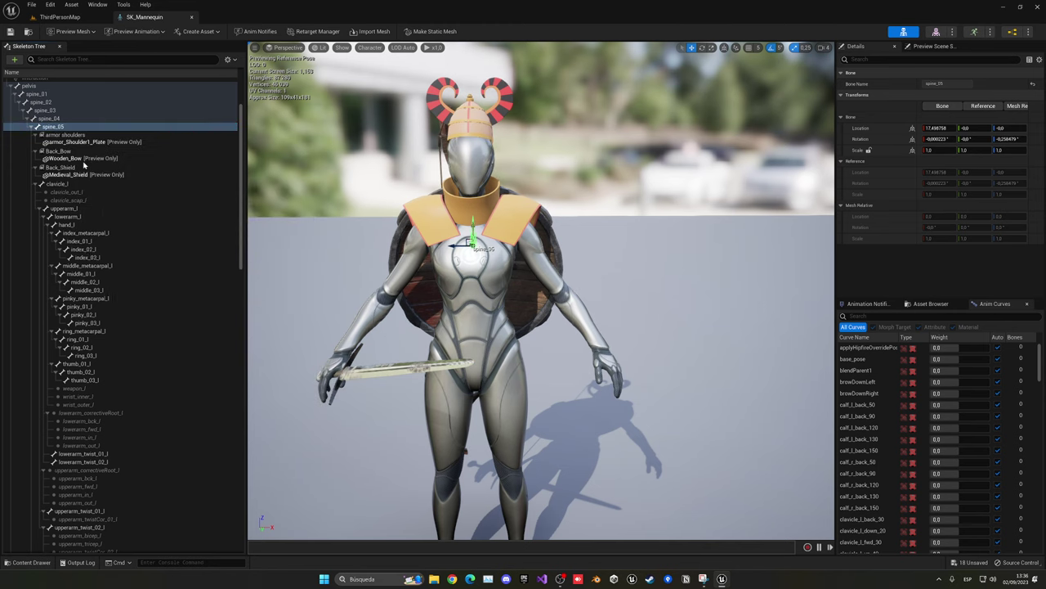
{"action": "left_click", "coordinate": [66, 135]}
{"action": "left_click", "coordinate": [66, 136]}
{"action": "type", "text": "armor chestplate front"}
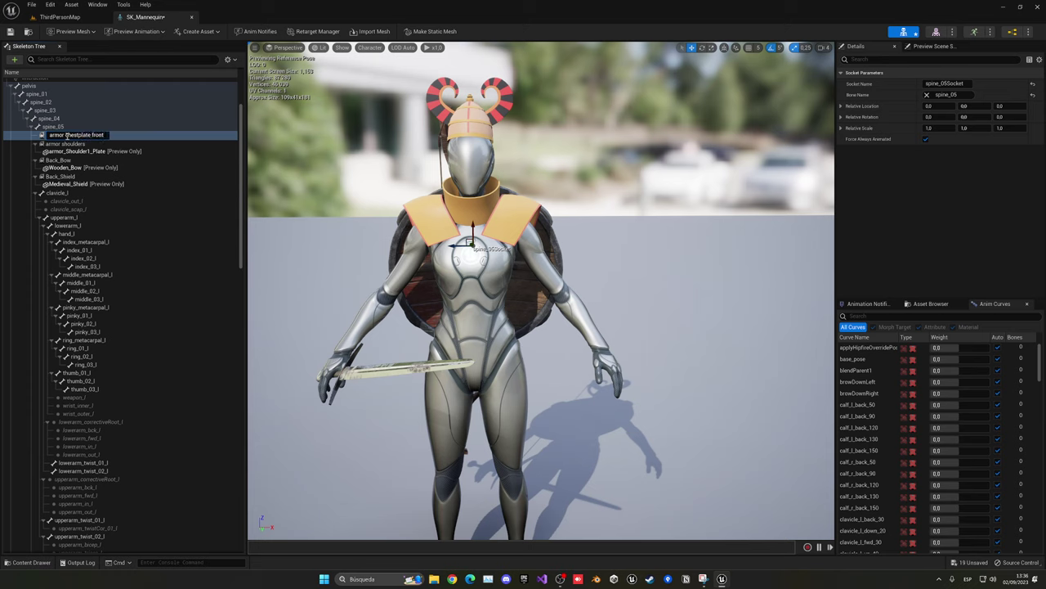
{"action": "key", "text": "Return"}
Step: Preview the armor_Chestplate mesh on the armor chestplate front socket
{"action": "right_click", "coordinate": [87, 136]}
{"action": "mouse_move", "coordinate": [123, 231]}
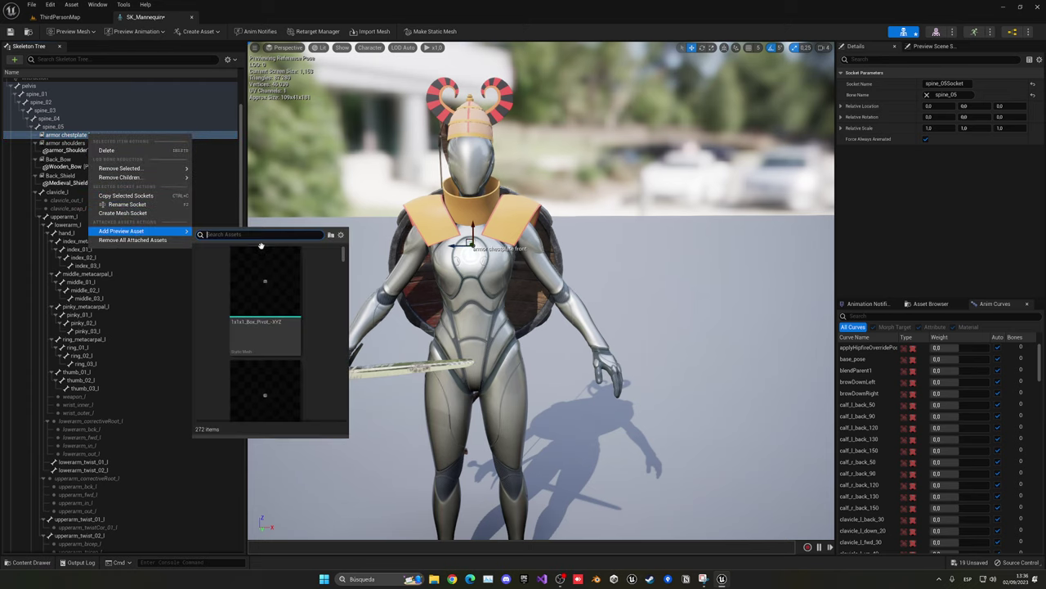
{"action": "type", "text": "chest"}
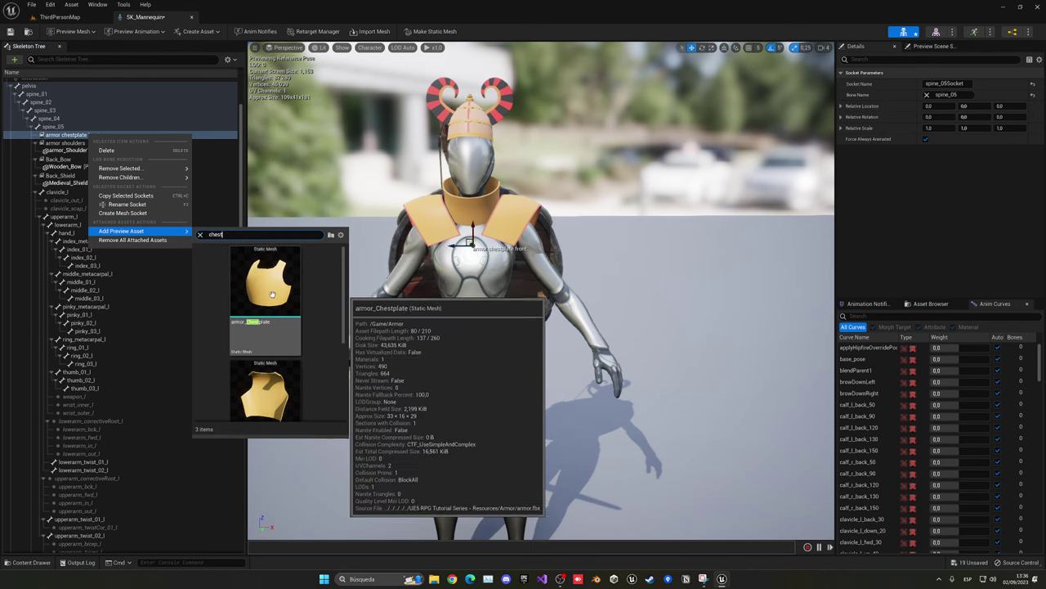
{"action": "left_click", "coordinate": [257, 304]}
Step: Raise the chestplate and pull it snug against the mannequin's torso
{"action": "mouse_move", "coordinate": [454, 269]}
{"action": "left_mouse_down"}
{"action": "mouse_move", "coordinate": [523, 270]}
{"action": "mouse_move", "coordinate": [482, 239]}
{"action": "mouse_move", "coordinate": [463, 263]}
{"action": "left_mouse_up"}
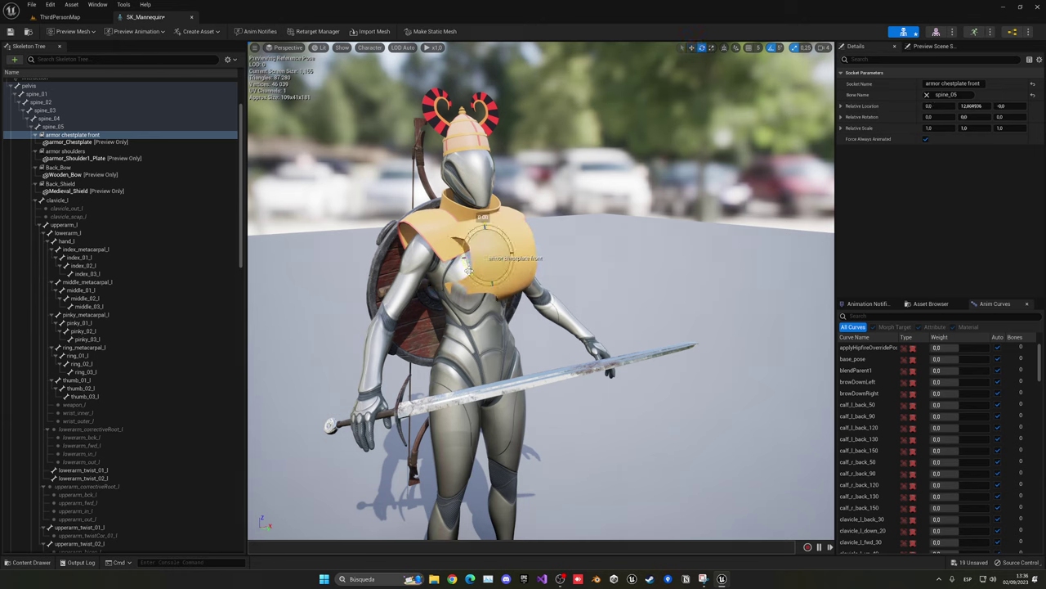
{"action": "key", "text": "w"}
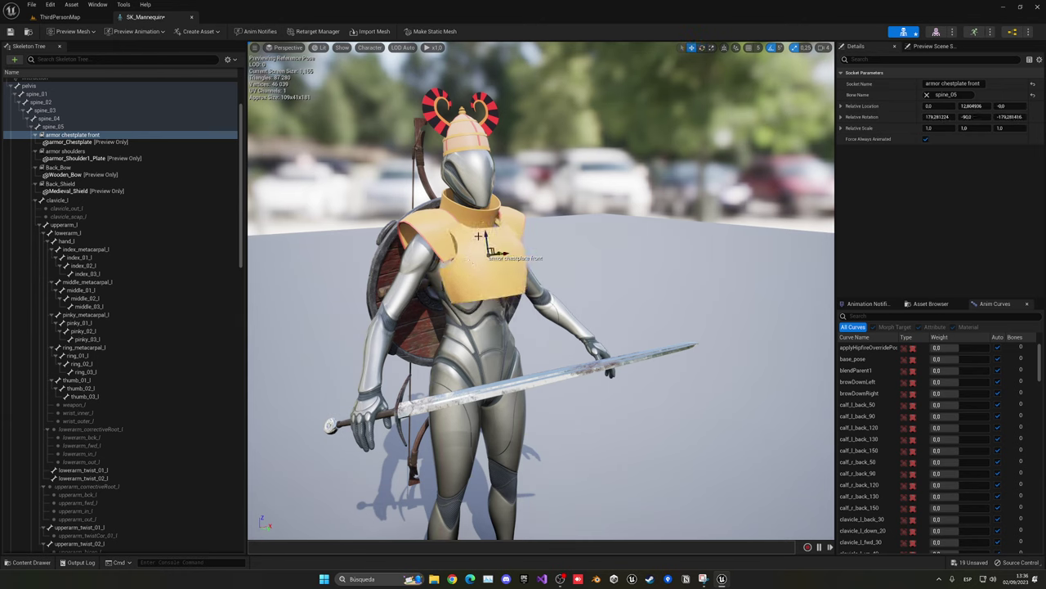
{"action": "left_click_drag", "start_coordinate": [487, 236], "coordinate": [491, 227]}
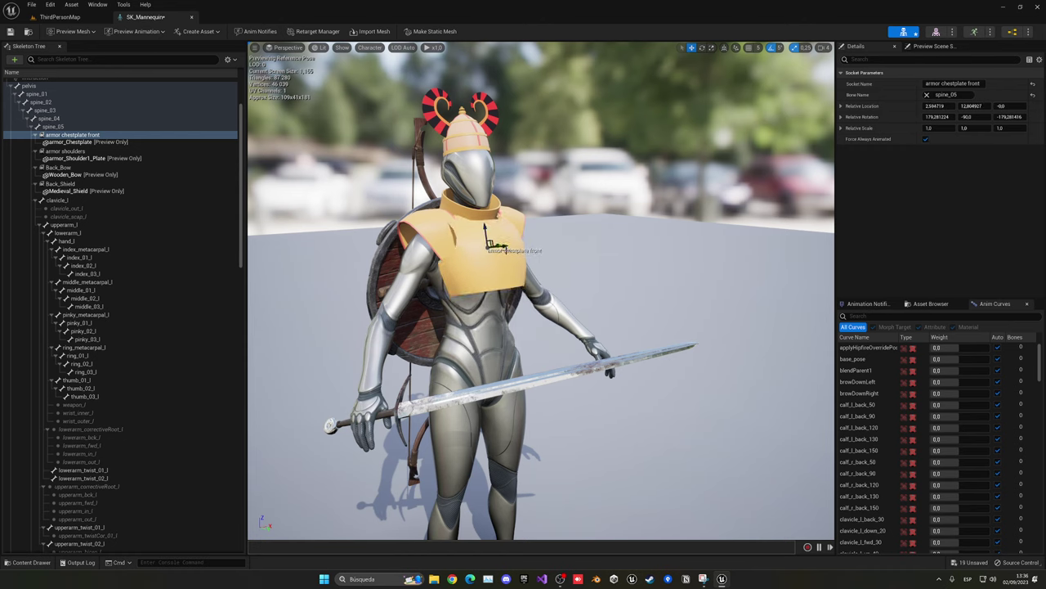
{"action": "left_click_drag", "start_coordinate": [505, 245], "coordinate": [489, 246]}
{"action": "key", "text": "ctrl+z"}
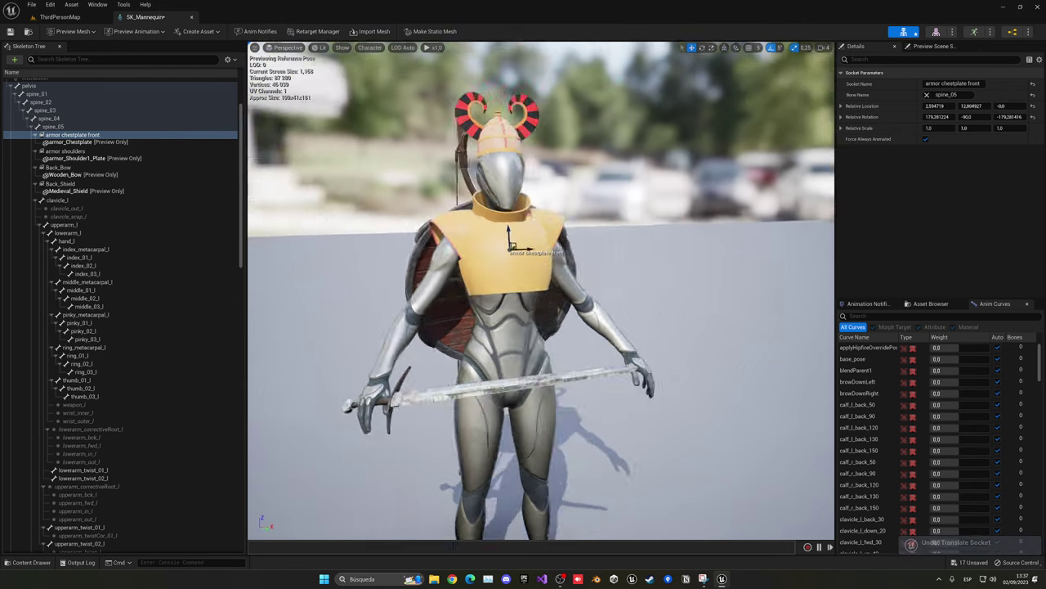
{"action": "left_click_drag", "start_coordinate": [457, 327], "coordinate": [572, 327]}
{"action": "left_click_drag", "start_coordinate": [560, 270], "coordinate": [565, 266]}
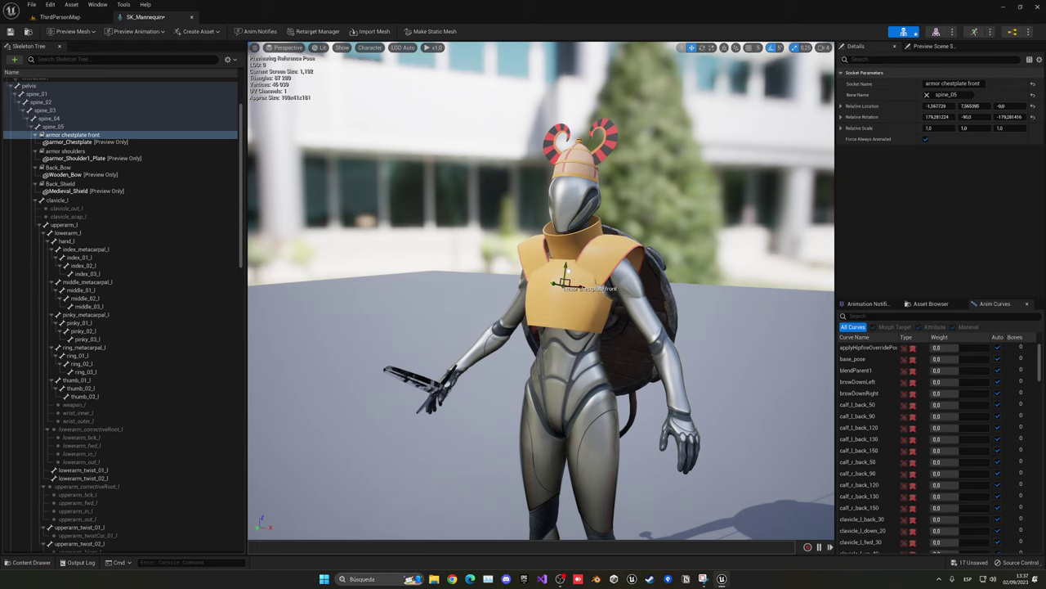
{"action": "left_click_drag", "start_coordinate": [392, 460], "coordinate": [539, 460]}
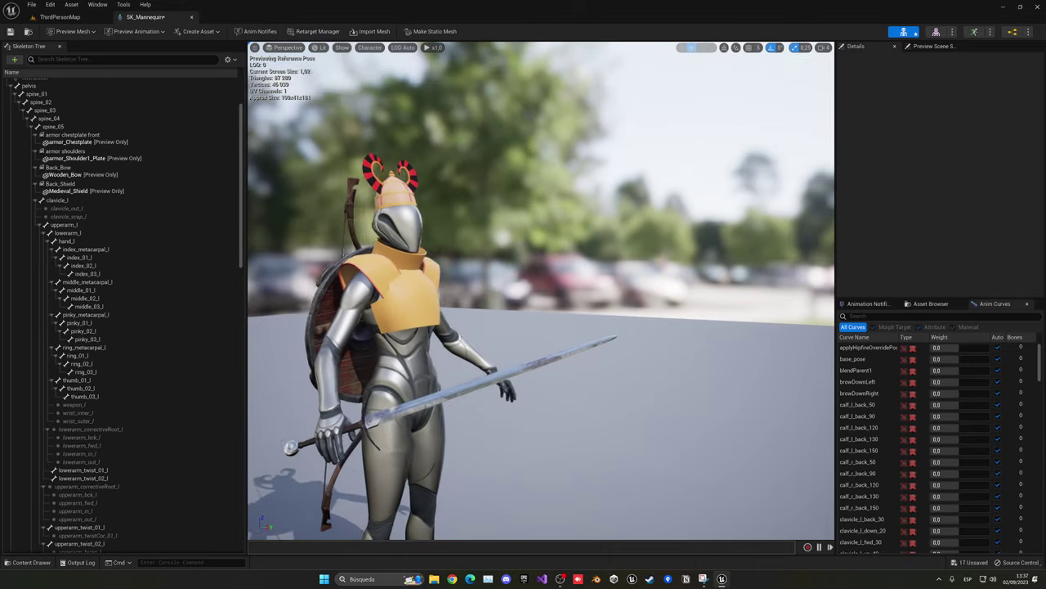
Step: Raise the armor chestplate front socket slightly on the chest
{"action": "scroll", "coordinate": [539, 460], "scroll_direction": "up", "scroll_amount": 3}
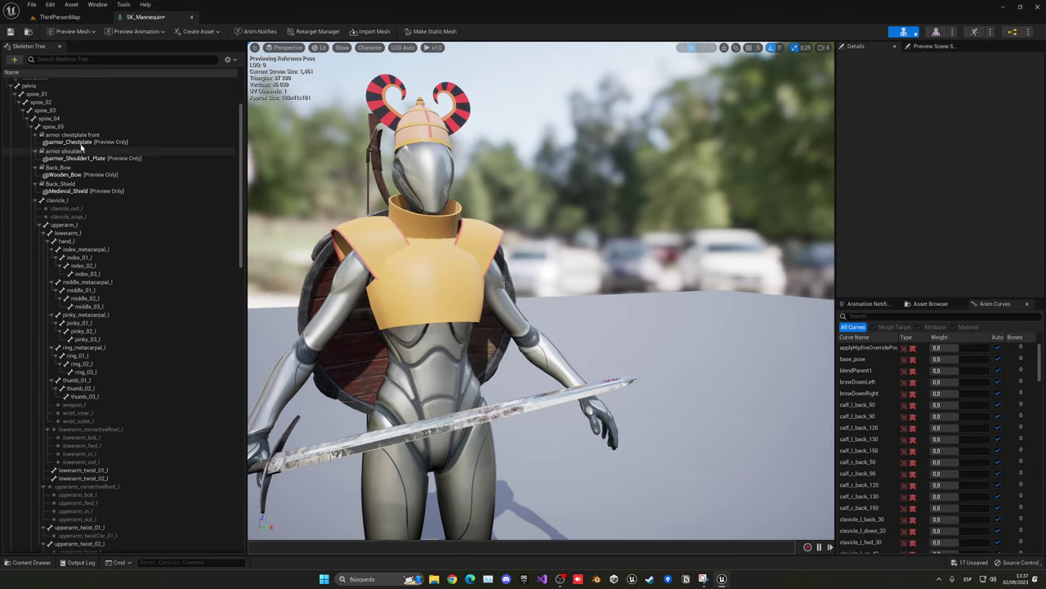
{"action": "left_click", "coordinate": [82, 134]}
{"action": "left_click_drag", "start_coordinate": [433, 260], "coordinate": [430, 260]}
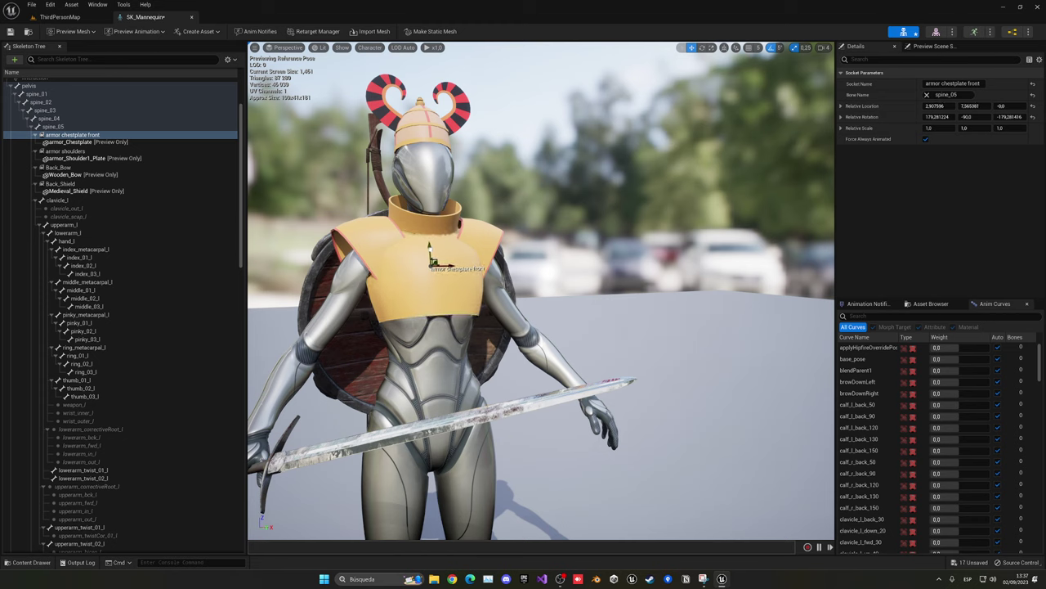
Step: Raise and reposition the armor shoulders socket so the shoulder plates meet the chestplate
{"action": "left_click", "coordinate": [81, 151]}
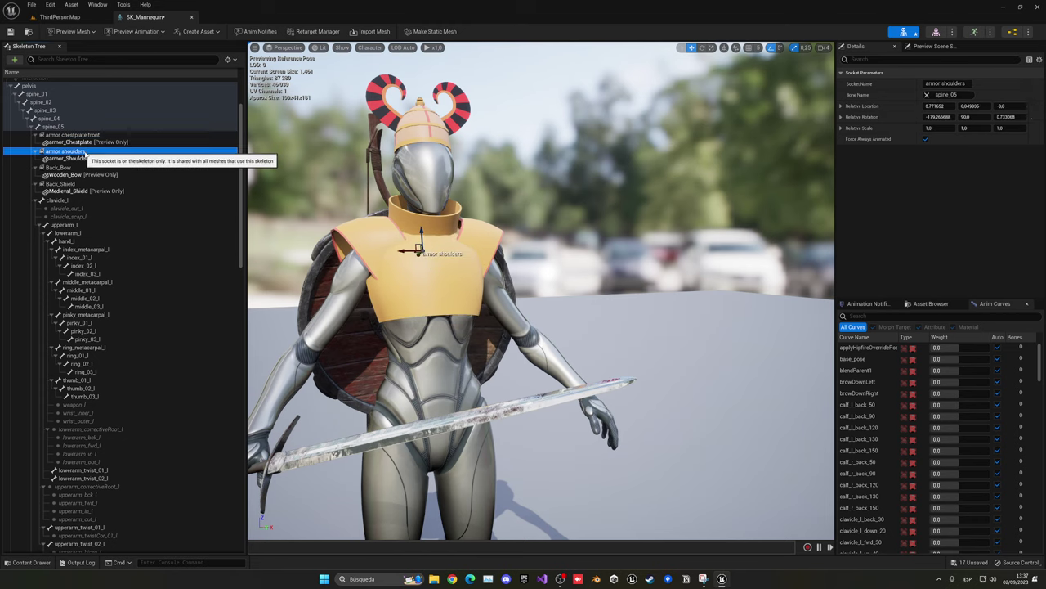
{"action": "left_click_drag", "start_coordinate": [421, 232], "coordinate": [420, 228]}
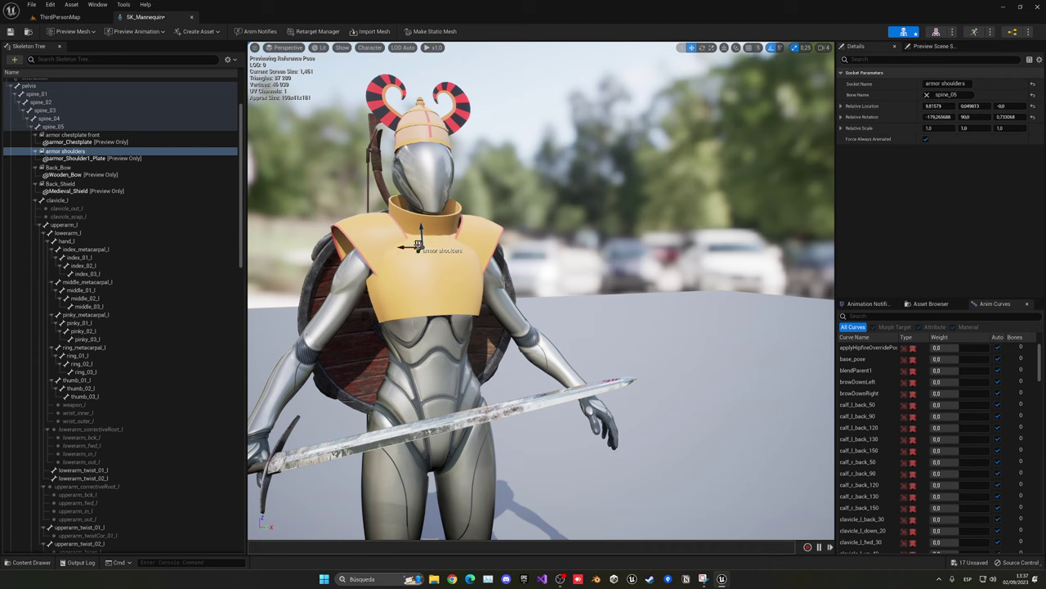
{"action": "key", "text": "e"}
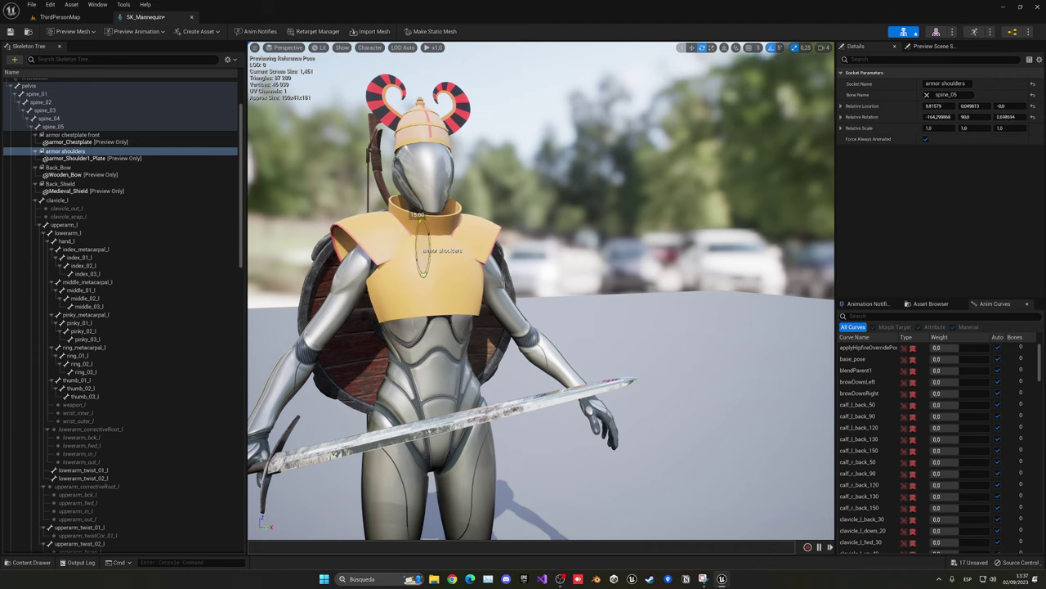
{"action": "mouse_move", "coordinate": [393, 250]}
{"action": "left_mouse_down"}
{"action": "mouse_move", "coordinate": [540, 250]}
{"action": "mouse_move", "coordinate": [540, 277]}
{"action": "mouse_move", "coordinate": [572, 249]}
{"action": "left_mouse_up"}
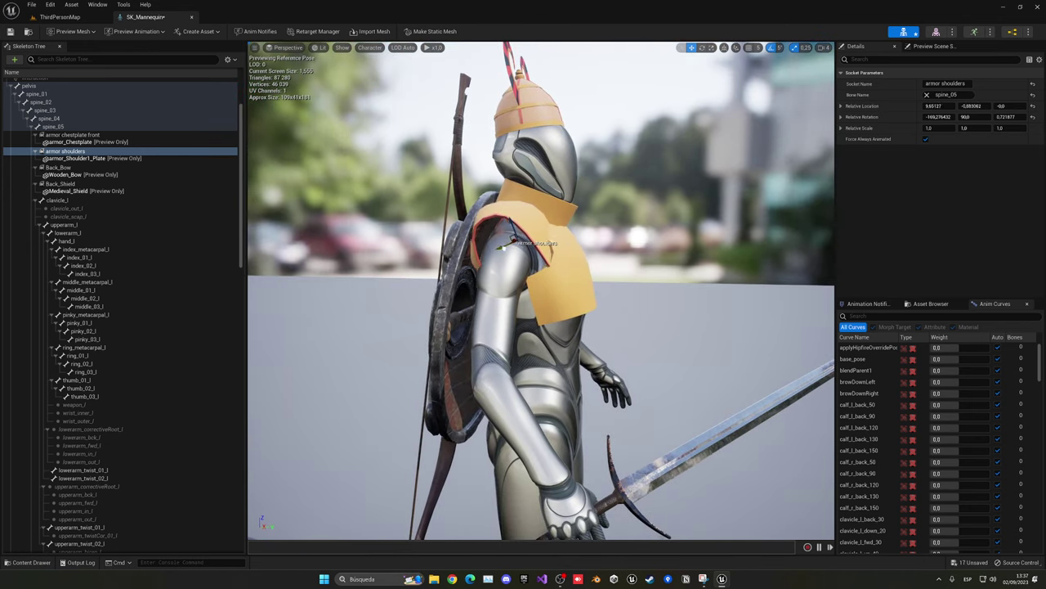
{"action": "left_click_drag", "start_coordinate": [505, 248], "coordinate": [621, 246]}
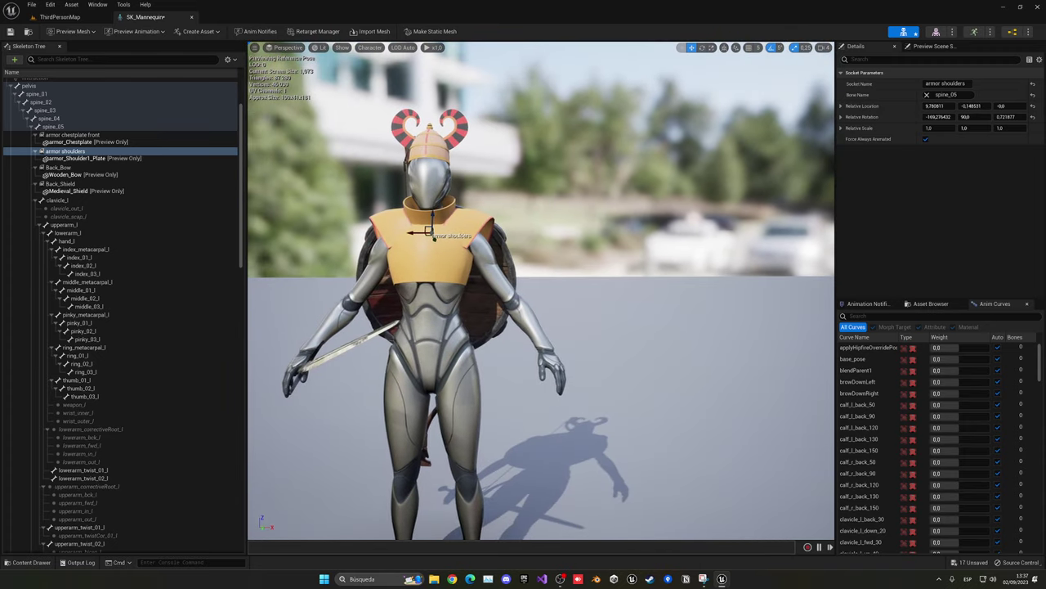
{"action": "left_click", "coordinate": [131, 135]}
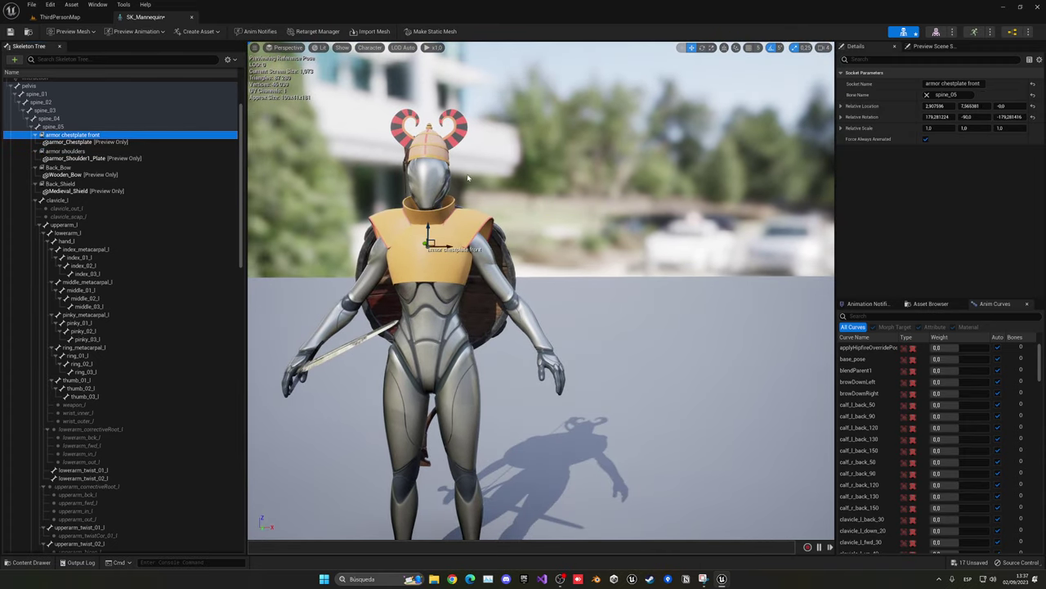
{"action": "mouse_move", "coordinate": [467, 177]}
{"action": "left_mouse_down"}
{"action": "mouse_move", "coordinate": [465, 208]}
{"action": "mouse_move", "coordinate": [495, 221]}
{"action": "mouse_move", "coordinate": [492, 233]}
{"action": "mouse_move", "coordinate": [506, 216]}
{"action": "mouse_move", "coordinate": [524, 223]}
{"action": "left_mouse_up"}
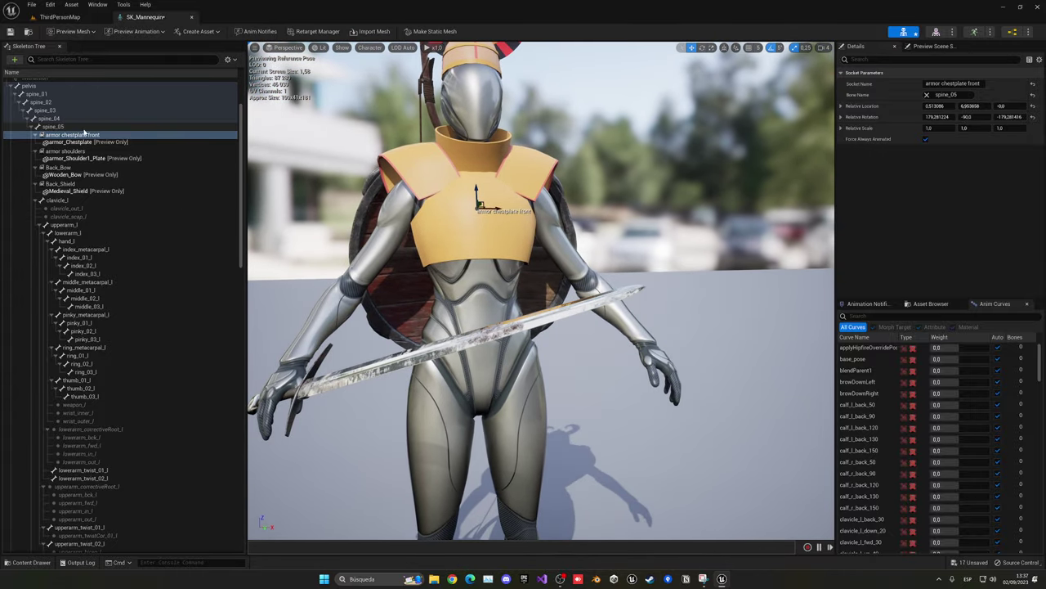
Step: Add an 'armor chestplate back' socket on spine_05 previewing armor_Chestplate_Back
{"action": "left_click", "coordinate": [57, 128]}
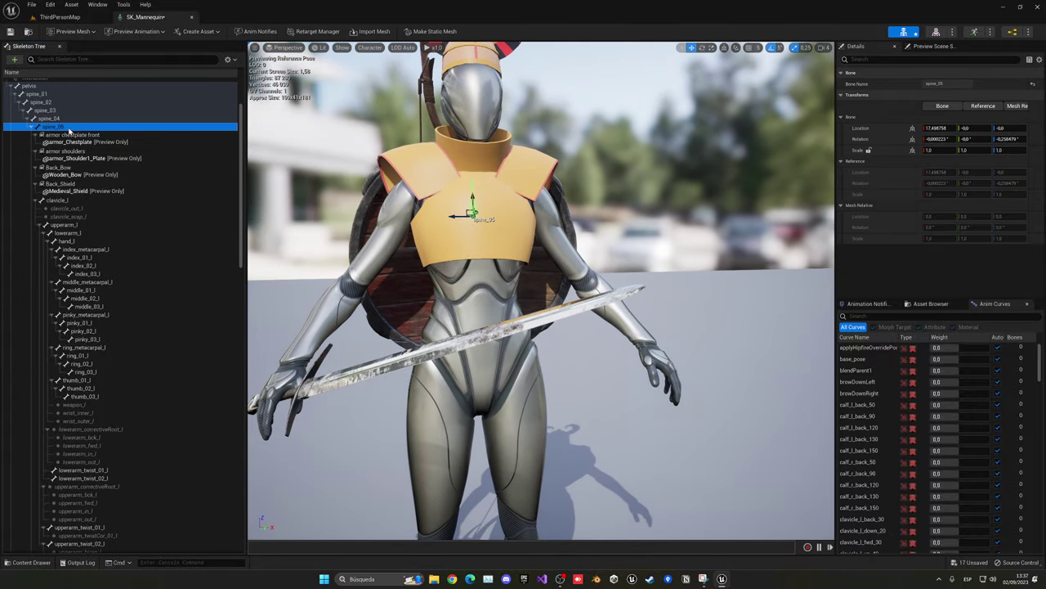
{"action": "right_click", "coordinate": [75, 129]}
{"action": "left_click", "coordinate": [93, 162]}
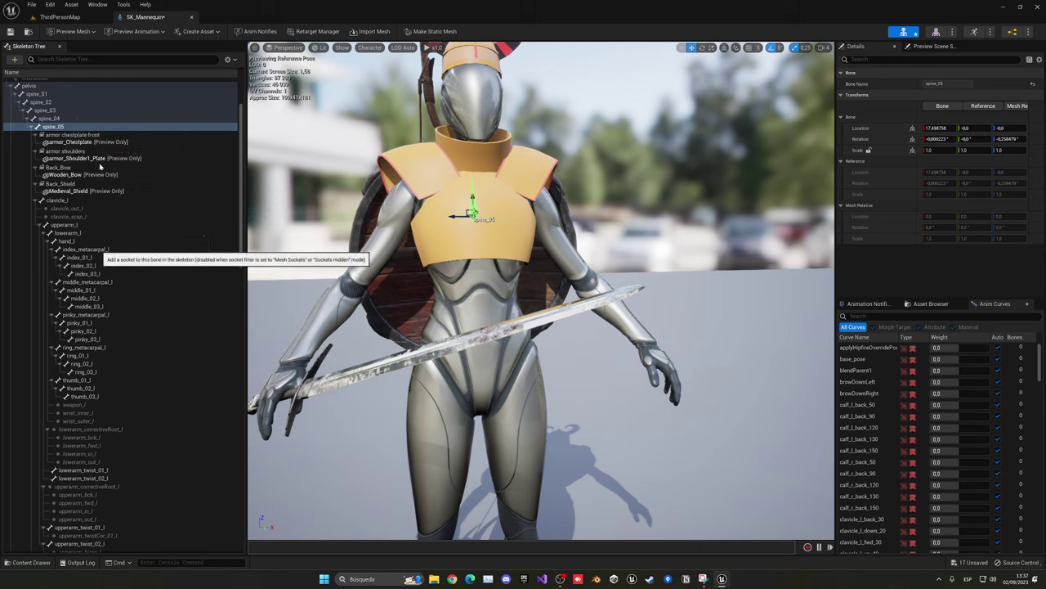
{"action": "type", "text": "armor chest"}
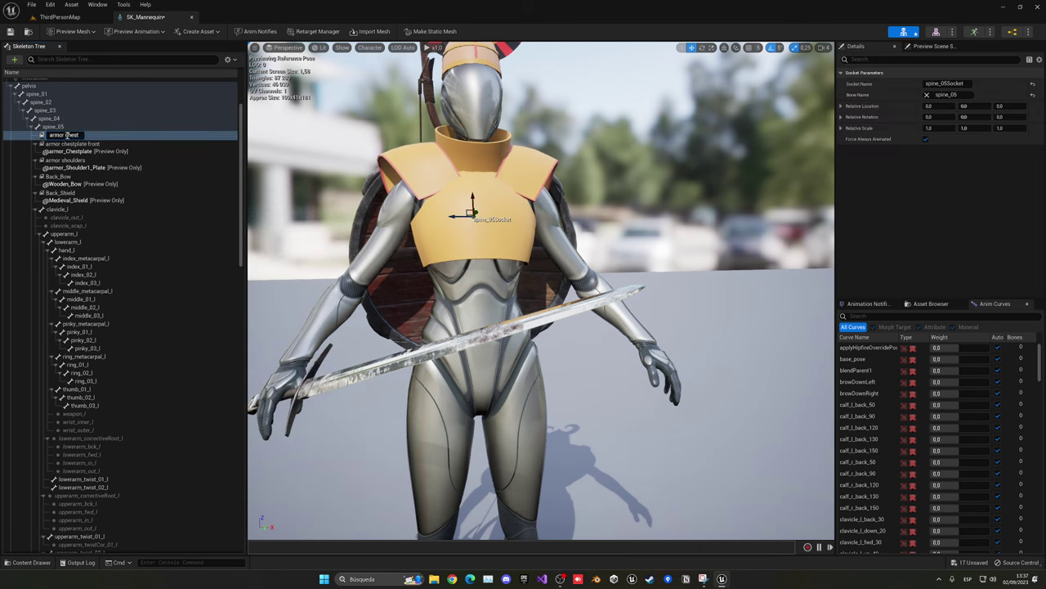
{"action": "type", "text": "plate back"}
{"action": "key", "text": "Return"}
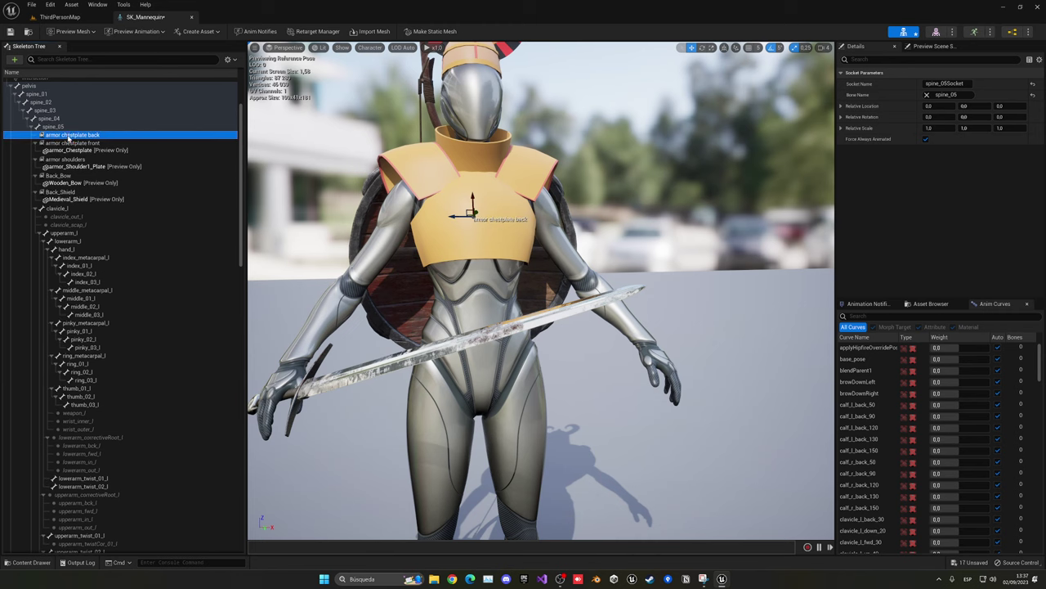
{"action": "right_click", "coordinate": [71, 138]}
{"action": "mouse_move", "coordinate": [123, 233]}
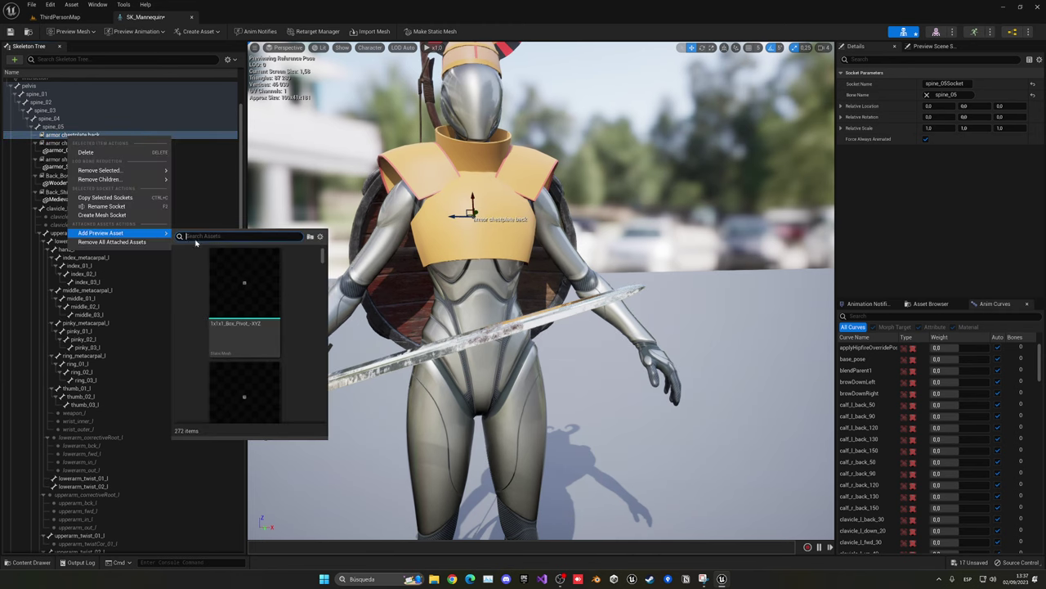
{"action": "scroll", "coordinate": [244, 327], "scroll_direction": "down", "scroll_amount": 1}
{"action": "left_click", "coordinate": [243, 327]}
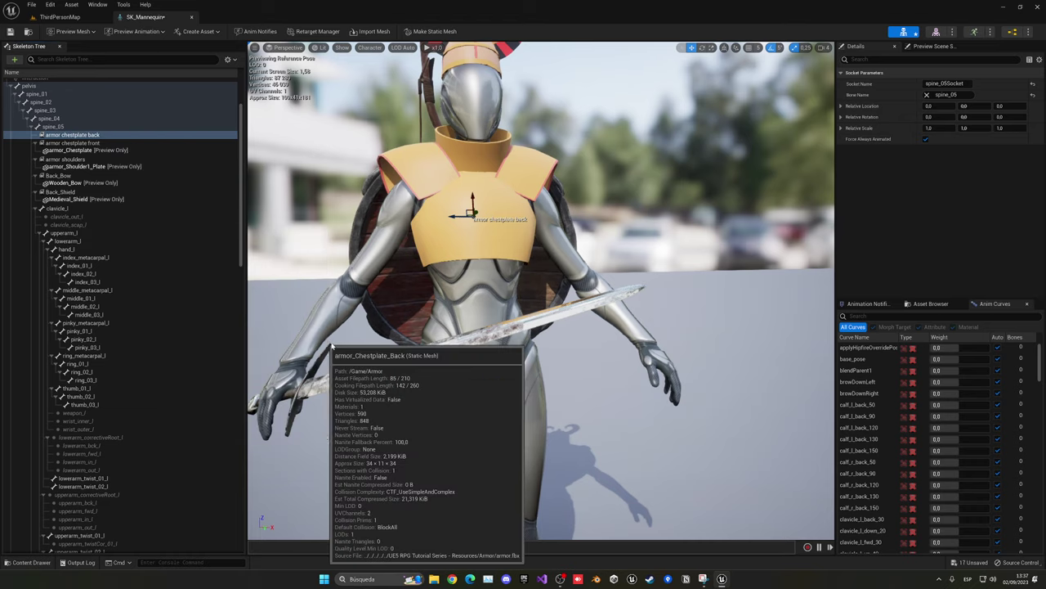
Step: Move the back chestplate behind the torso and rotate it to face backward
{"action": "left_click_drag", "start_coordinate": [540, 295], "coordinate": [622, 295]}
{"action": "mouse_move", "coordinate": [434, 256]}
{"action": "left_mouse_down"}
{"action": "mouse_move", "coordinate": [531, 258]}
{"action": "mouse_move", "coordinate": [488, 254]}
{"action": "left_mouse_up"}
{"action": "left_click_drag", "start_coordinate": [523, 327], "coordinate": [425, 327]}
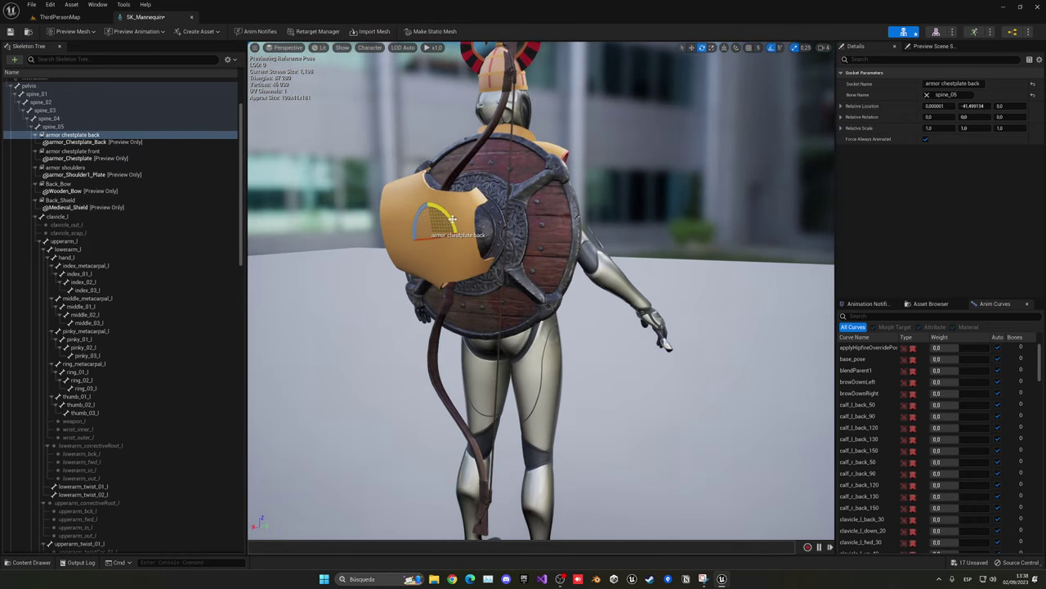
{"action": "mouse_move", "coordinate": [441, 204]}
{"action": "left_mouse_down"}
{"action": "mouse_move", "coordinate": [418, 214]}
{"action": "mouse_move", "coordinate": [414, 231]}
{"action": "mouse_move", "coordinate": [438, 245]}
{"action": "mouse_move", "coordinate": [501, 231]}
{"action": "mouse_move", "coordinate": [492, 241]}
{"action": "mouse_move", "coordinate": [573, 243]}
{"action": "left_mouse_up"}
{"action": "key", "text": "w"}
{"action": "scroll", "coordinate": [492, 242], "scroll_direction": "up", "scroll_amount": 5}
{"action": "scroll", "coordinate": [492, 242], "scroll_direction": "down", "scroll_amount": 5}
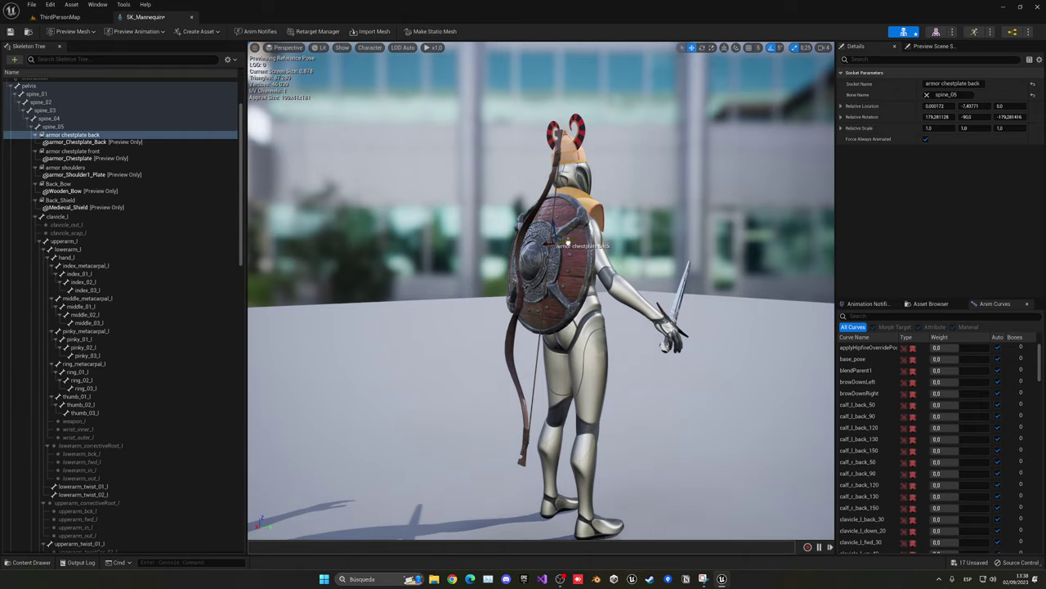
{"action": "mouse_move", "coordinate": [572, 244]}
{"action": "left_mouse_down"}
{"action": "mouse_move", "coordinate": [646, 244]}
{"action": "mouse_move", "coordinate": [595, 250]}
{"action": "left_mouse_up"}
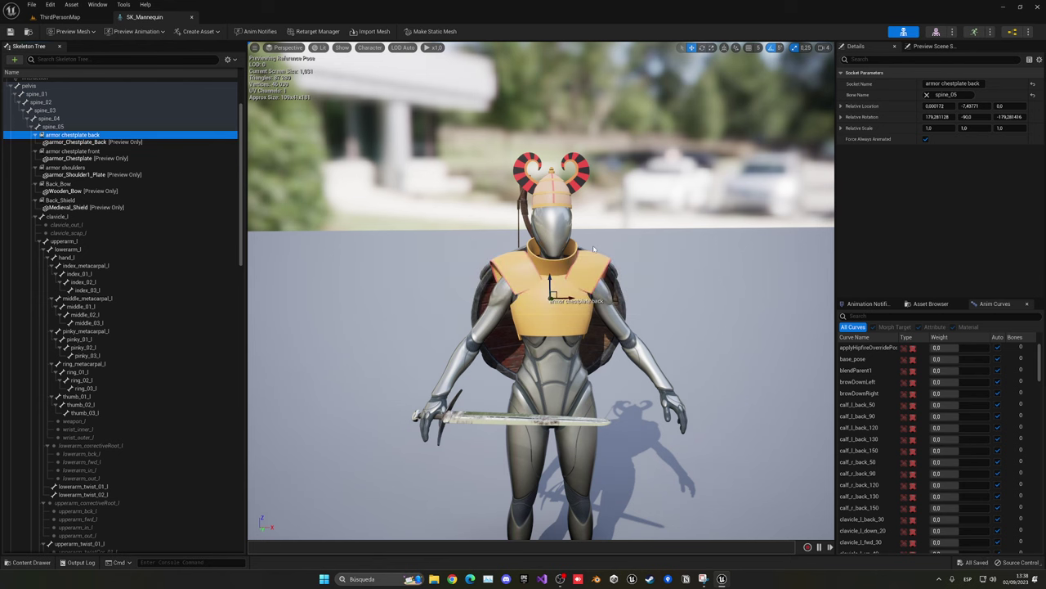
Step: Select the left arm brace asset in the Armor folder
{"action": "key", "text": "ctrl+space"}
{"action": "left_click", "coordinate": [609, 419]}
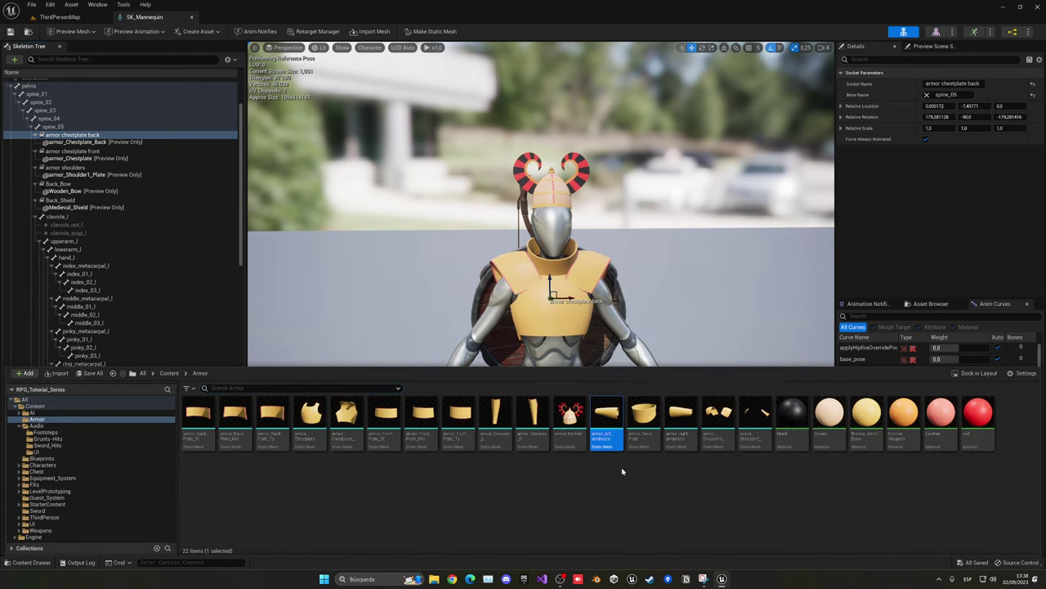
{"action": "key", "text": "ctrl+space"}
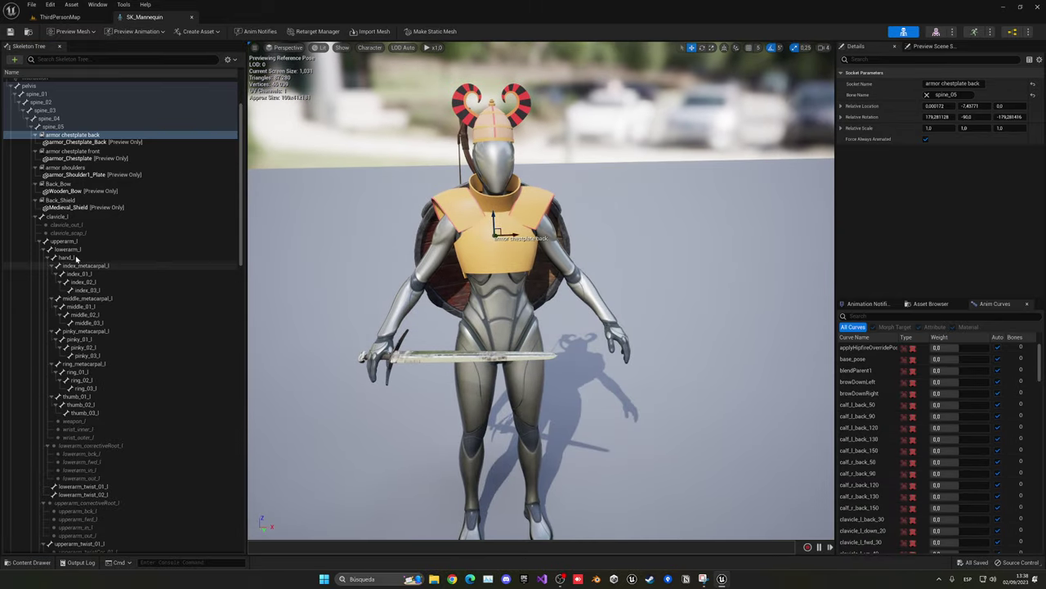
Step: Add a socket named 'armor arm l' on the lowerarm_l bone
{"action": "left_click", "coordinate": [70, 250]}
{"action": "right_click", "coordinate": [71, 252]}
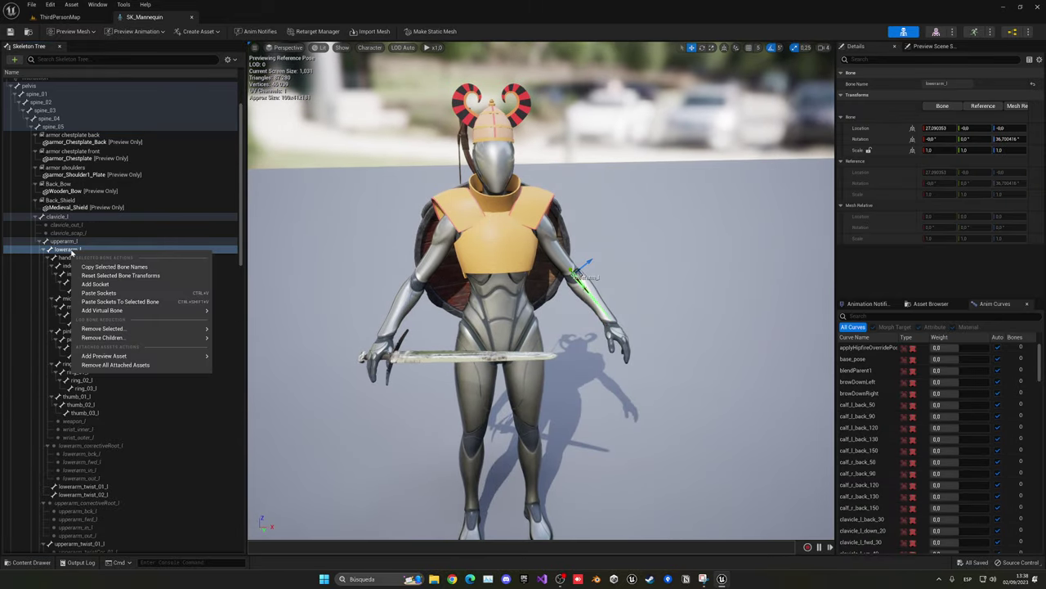
{"action": "left_click", "coordinate": [95, 284]}
{"action": "double_click", "coordinate": [88, 260]}
{"action": "type", "text": "s"}
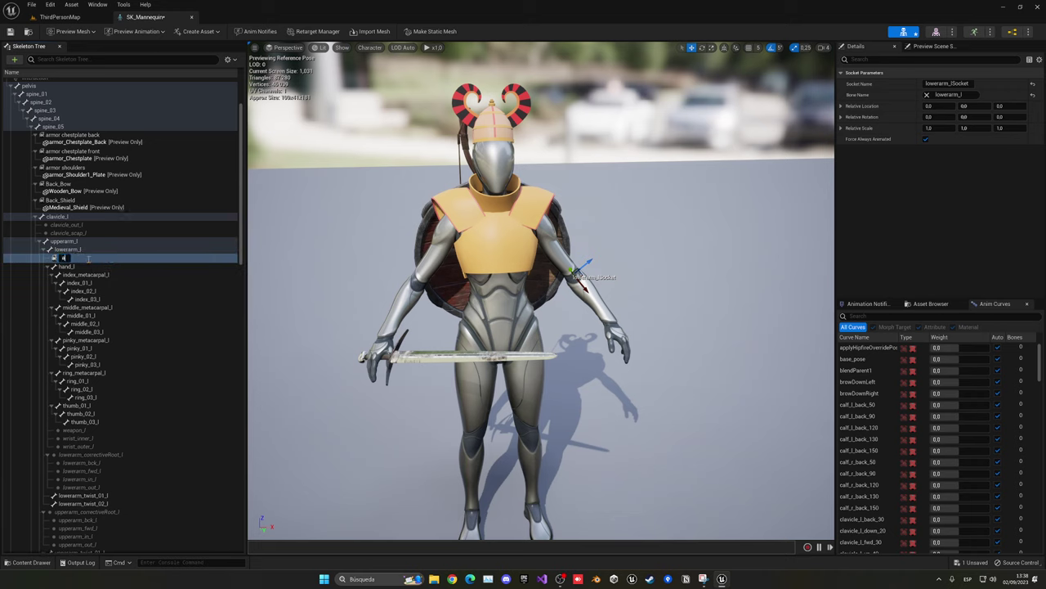
{"action": "type", "text": " l"}
{"action": "key", "text": "Return"}
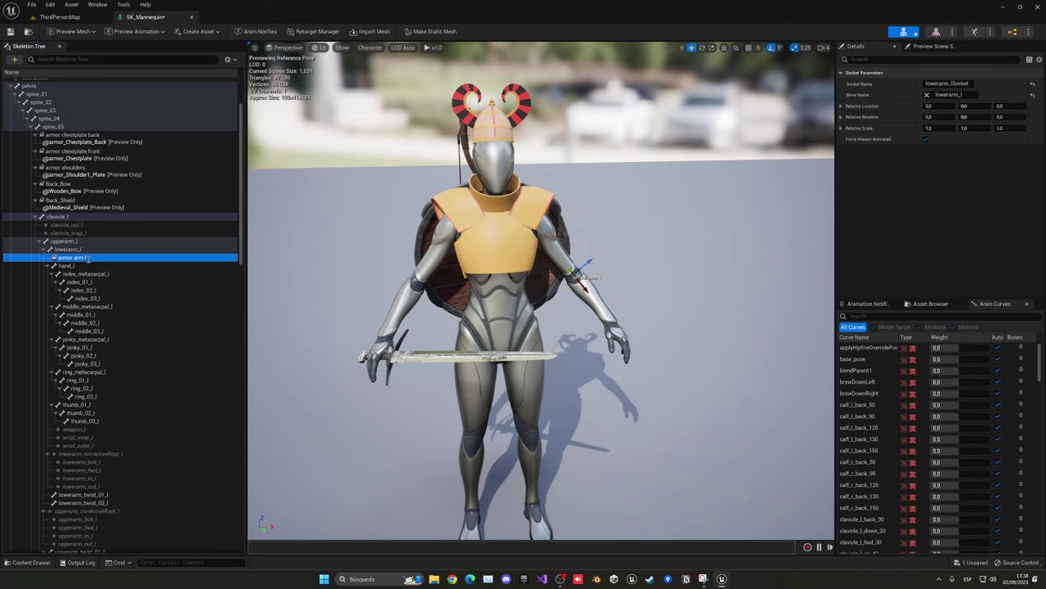
Step: Preview armor_left_armbrace on the armor arm l socket
{"action": "right_click", "coordinate": [88, 258]}
{"action": "mouse_move", "coordinate": [147, 356]}
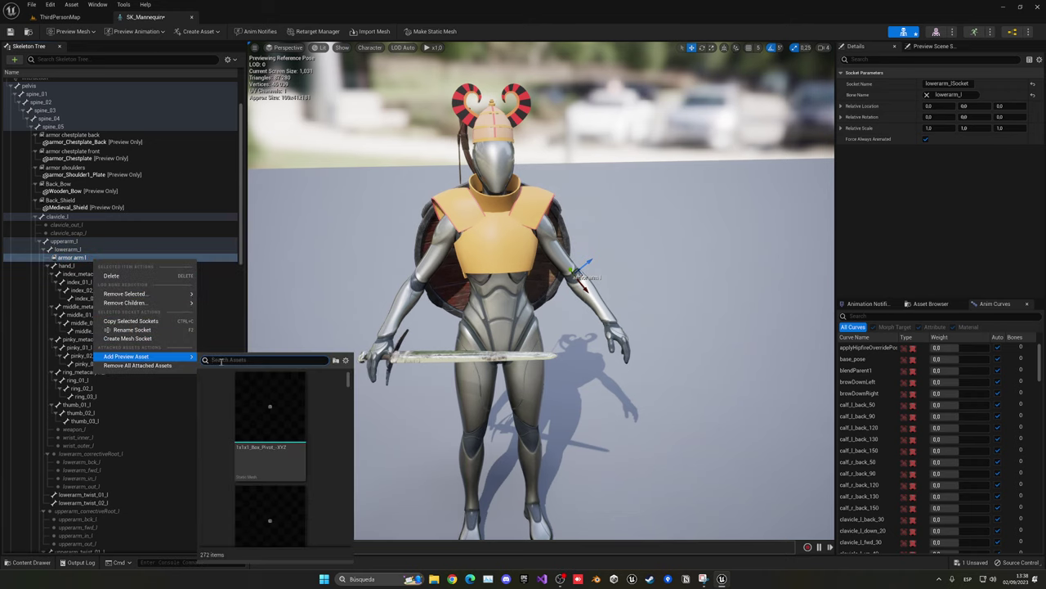
{"action": "scroll", "coordinate": [298, 462], "scroll_direction": "down", "scroll_amount": 2}
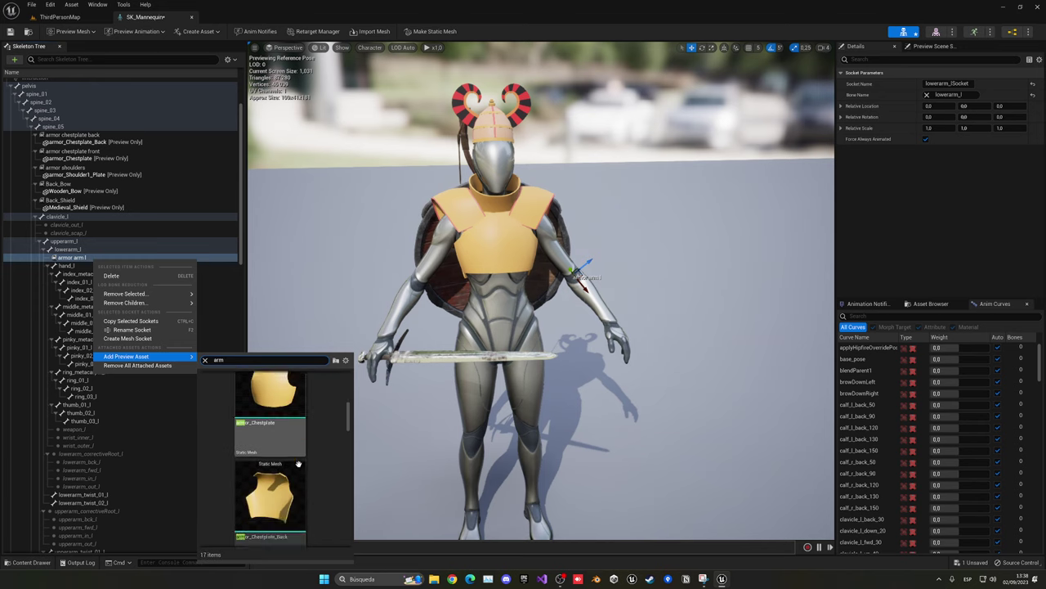
{"action": "scroll", "coordinate": [299, 463], "scroll_direction": "down", "scroll_amount": 5}
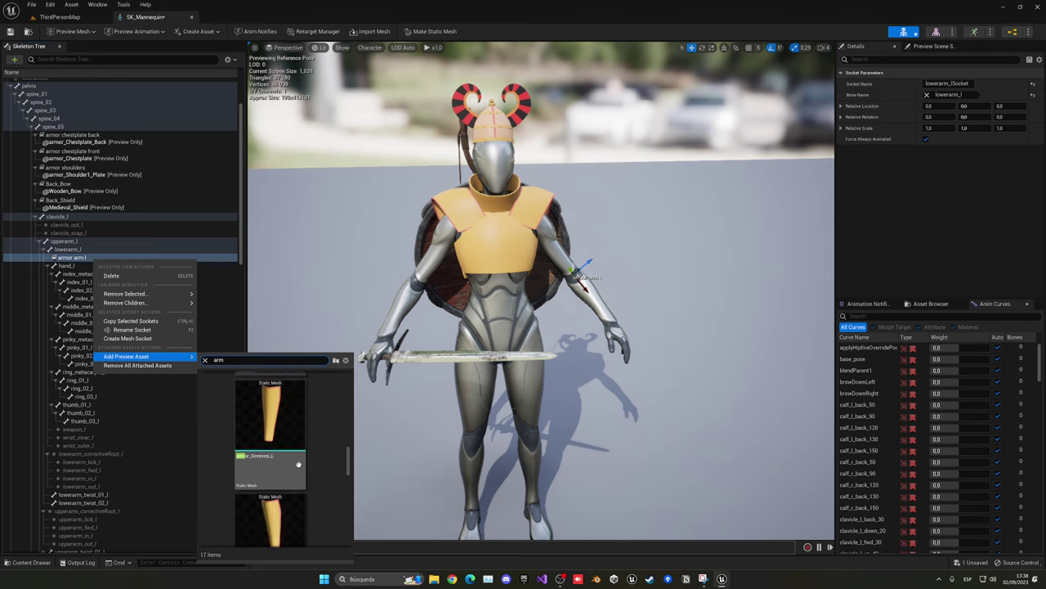
{"action": "mouse_move", "coordinate": [282, 452]}
{"action": "scroll", "coordinate": [283, 452], "scroll_direction": "down", "scroll_amount": 3}
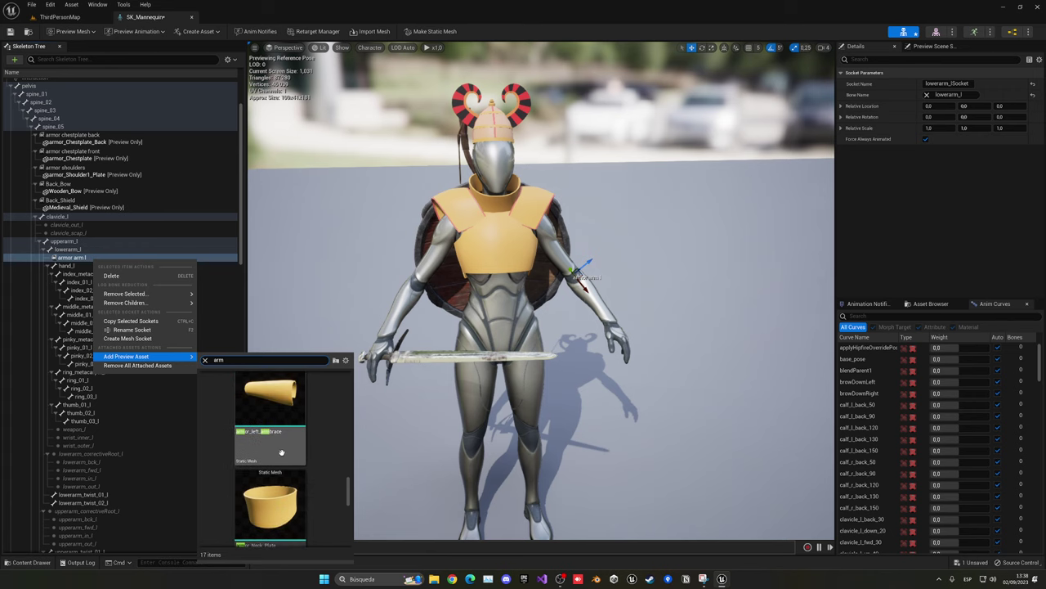
{"action": "left_click", "coordinate": [270, 433]}
Step: Slide the armbrace down the left forearm and adjust its rotation
{"action": "scroll", "coordinate": [294, 413], "scroll_direction": "up", "scroll_amount": 6}
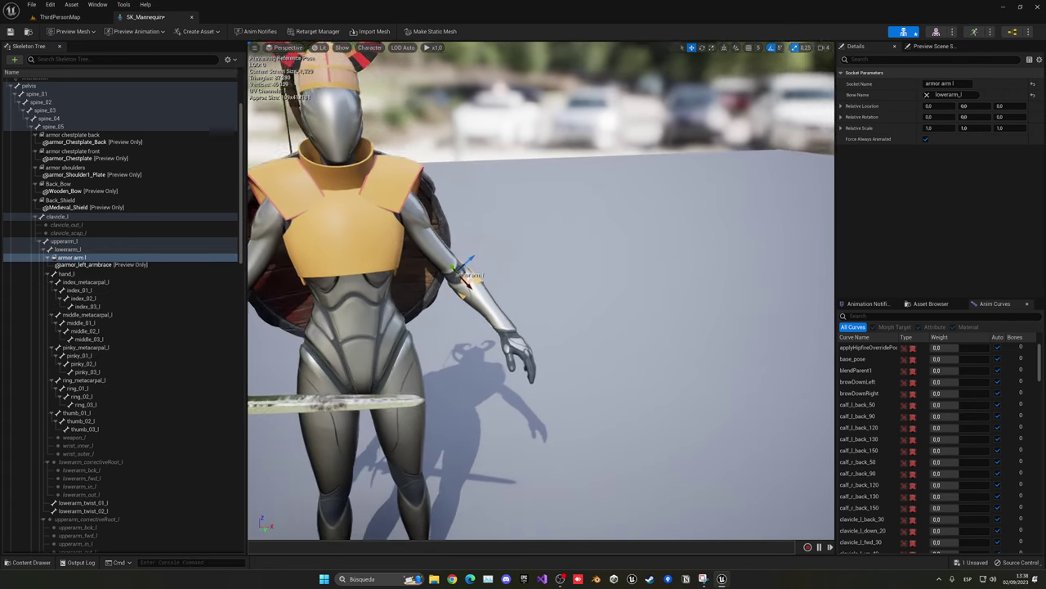
{"action": "mouse_move", "coordinate": [572, 327]}
{"action": "left_mouse_down", "text": "alt"}
{"action": "mouse_move", "coordinate": [458, 270]}
{"action": "mouse_move", "coordinate": [442, 280]}
{"action": "mouse_move", "coordinate": [449, 327]}
{"action": "mouse_move", "coordinate": [440, 266]}
{"action": "left_mouse_up", "text": "alt"}
{"action": "key", "text": "e"}
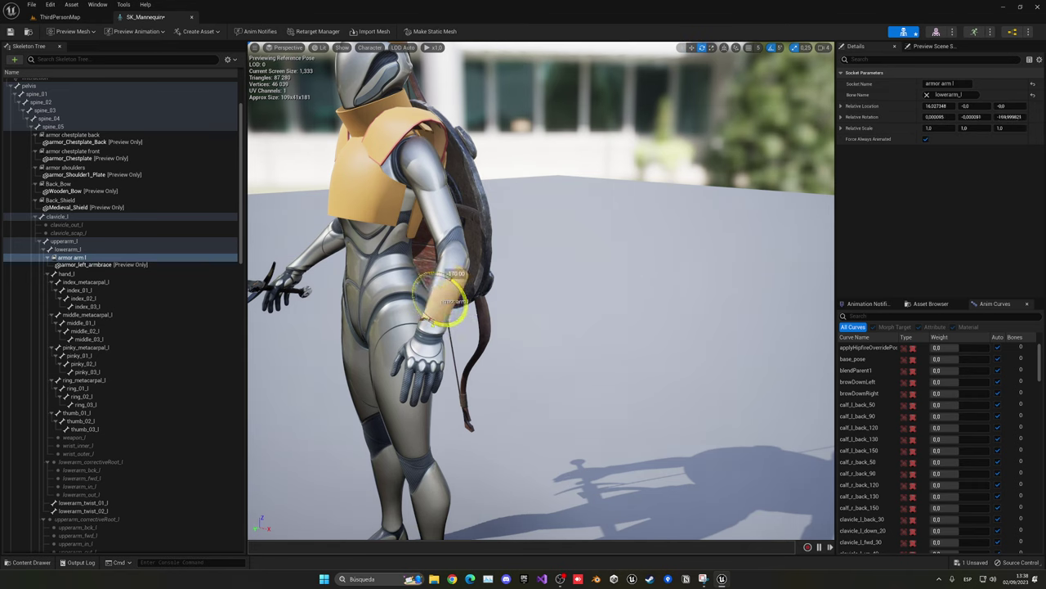
{"action": "key", "text": "w"}
{"action": "mouse_move", "coordinate": [439, 270]}
{"action": "left_mouse_down", "text": "alt"}
{"action": "mouse_move", "coordinate": [429, 309]}
{"action": "mouse_move", "coordinate": [572, 319]}
{"action": "left_mouse_up", "text": "alt"}
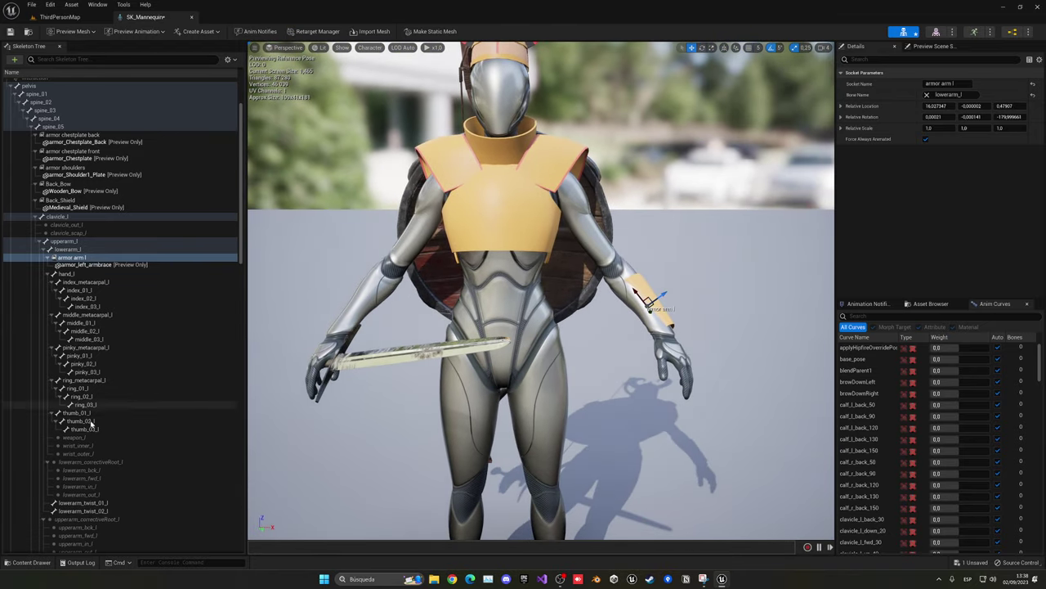
{"action": "scroll", "coordinate": [90, 429], "scroll_direction": "down", "scroll_amount": 5}
{"action": "scroll", "coordinate": [90, 430], "scroll_direction": "down", "scroll_amount": 5}
{"action": "left_click", "coordinate": [79, 397]}
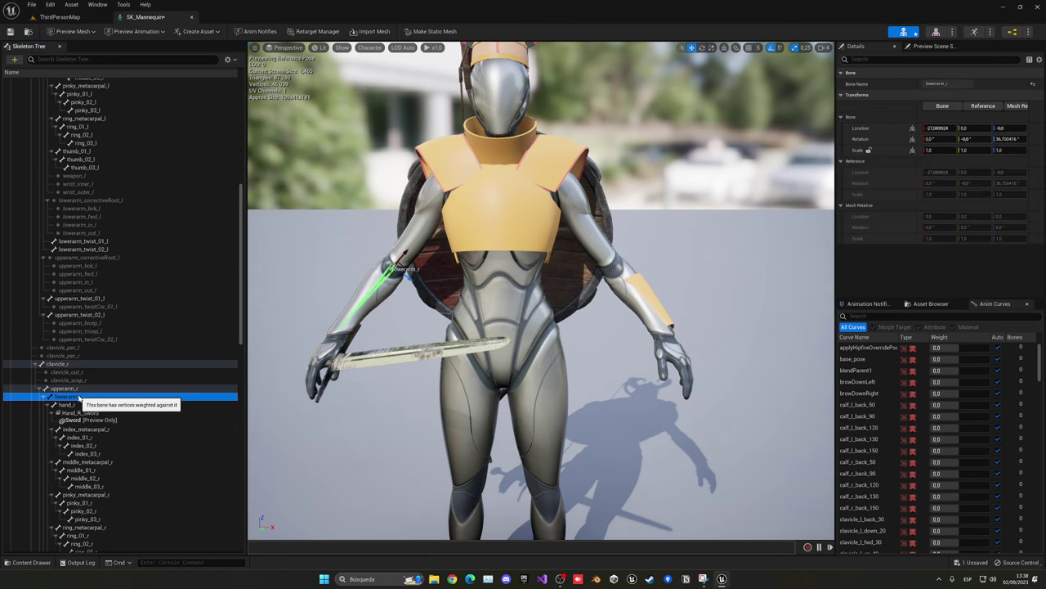
Step: Add an 'armor arm r' socket on lowerarm_r previewing armor_right_armbrace
{"action": "right_click", "coordinate": [79, 397]}
{"action": "left_click", "coordinate": [122, 420]}
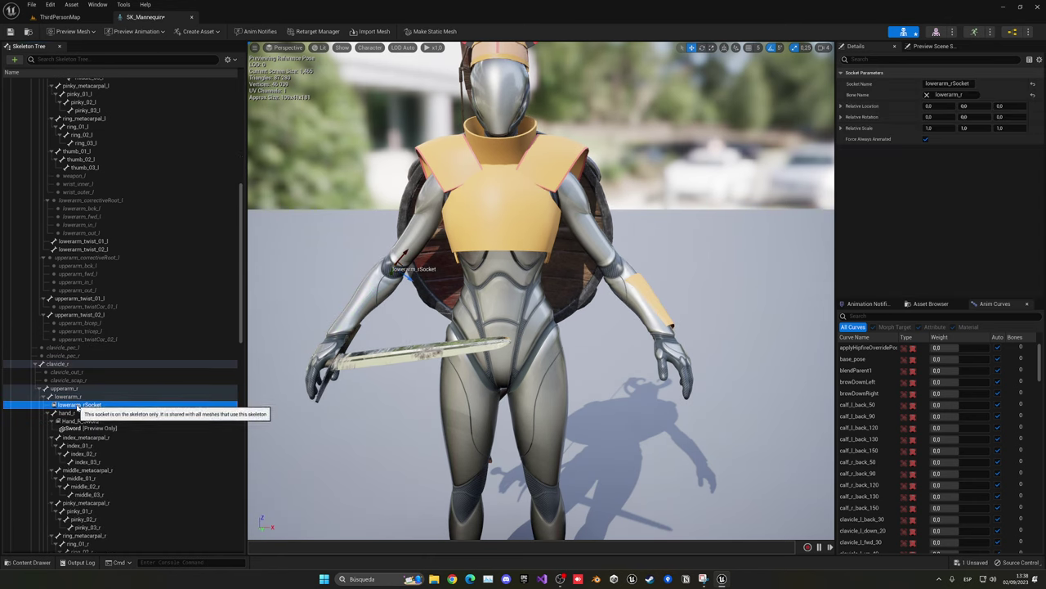
{"action": "double_click", "coordinate": [78, 405]}
{"action": "type", "text": "armor_arm"}
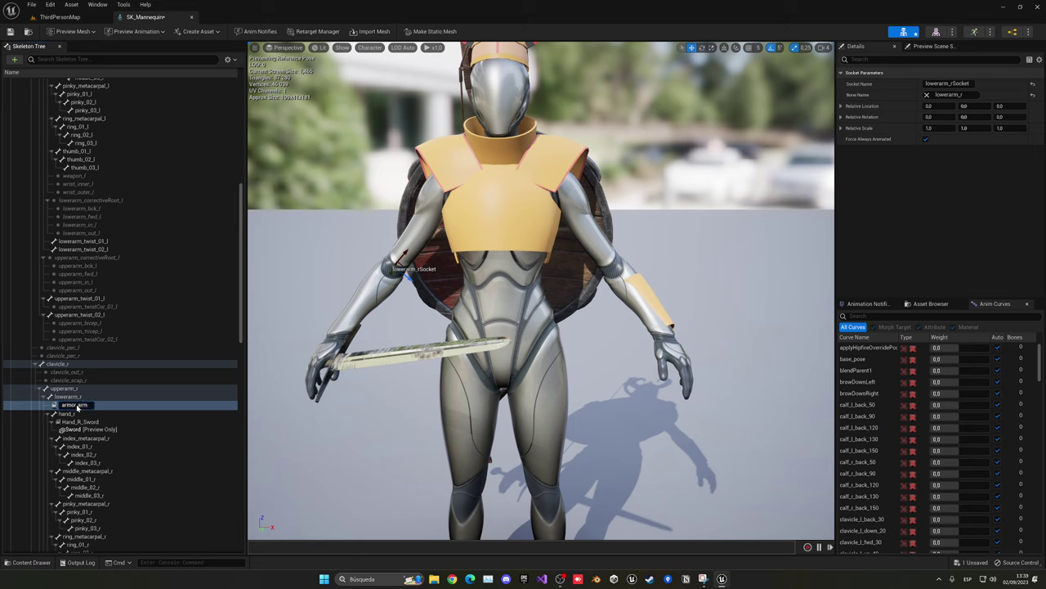
{"action": "key", "text": "Return"}
{"action": "right_click", "coordinate": [78, 406]}
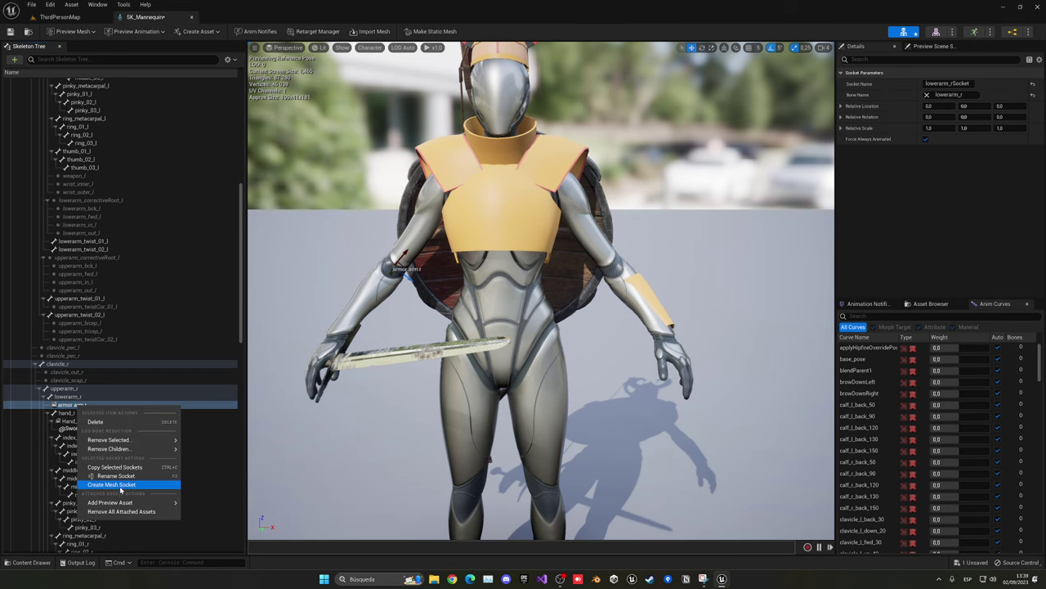
{"action": "mouse_move", "coordinate": [123, 502]}
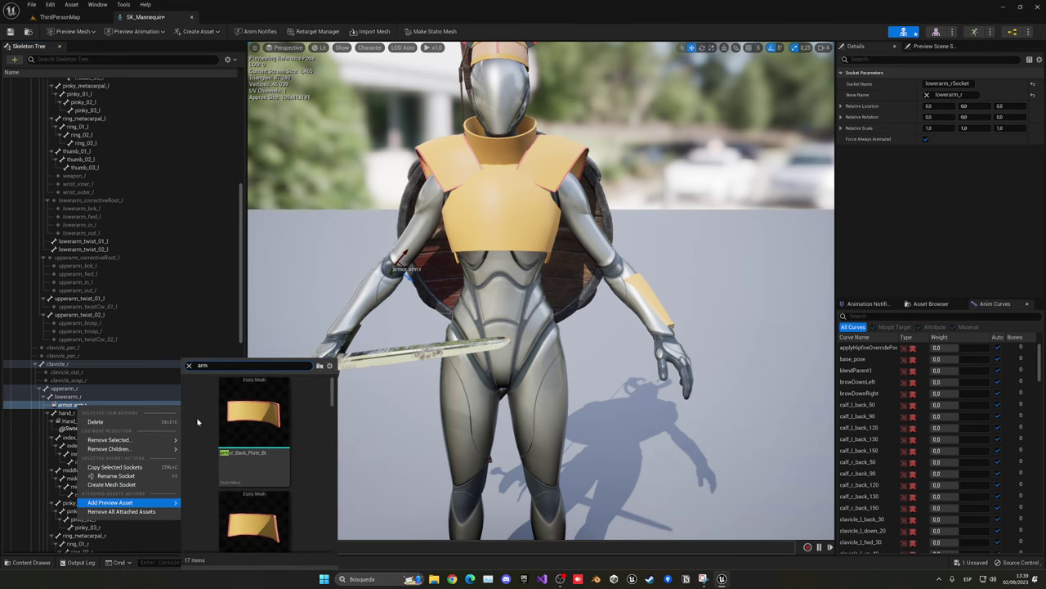
{"action": "scroll", "coordinate": [217, 446], "scroll_direction": "down", "scroll_amount": 3}
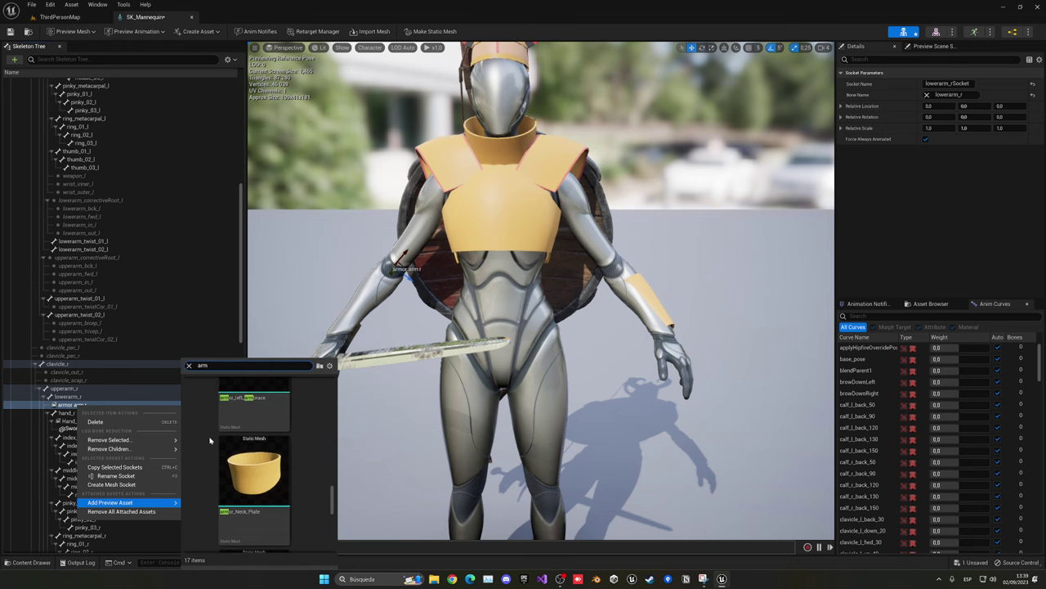
{"action": "left_click", "coordinate": [238, 457]}
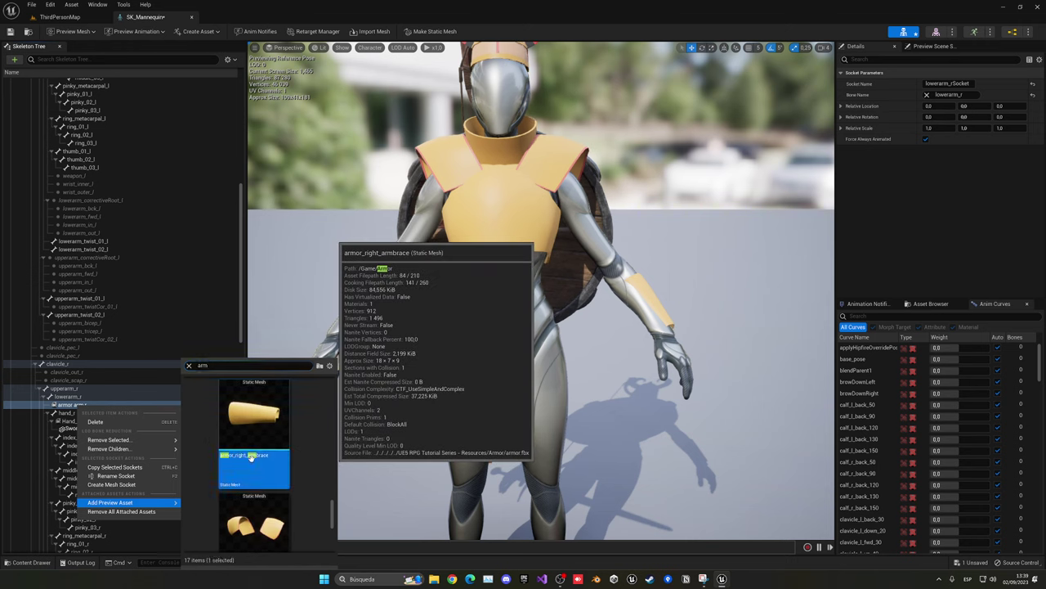
Step: Rotate the right armbrace around the forearm to fit it in place
{"action": "scroll", "coordinate": [494, 299], "scroll_direction": "up", "scroll_amount": 5}
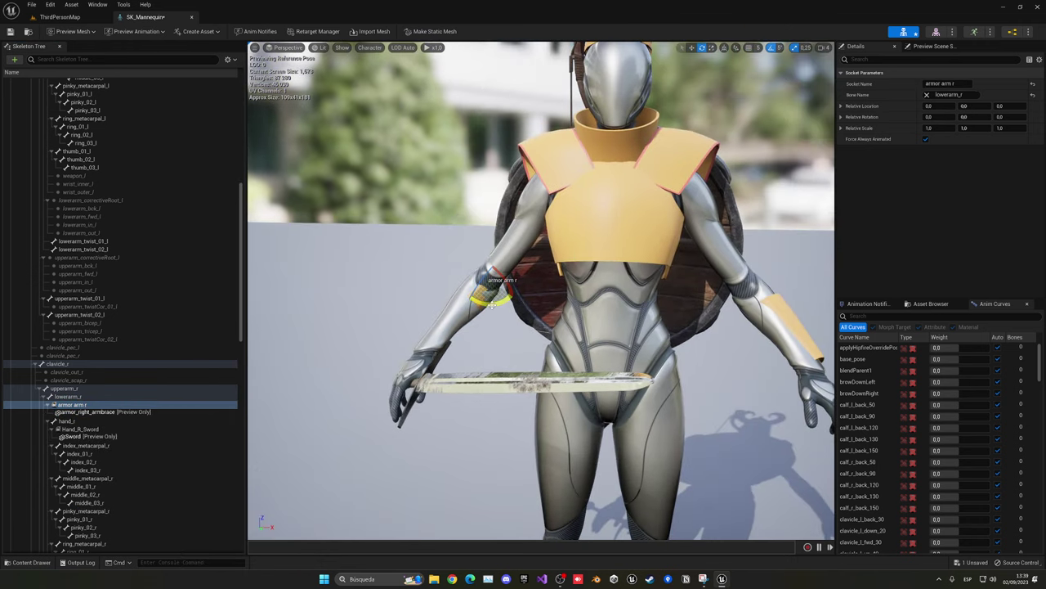
{"action": "mouse_move", "coordinate": [501, 284]}
{"action": "left_mouse_down"}
{"action": "mouse_move", "coordinate": [488, 272]}
{"action": "mouse_move", "coordinate": [505, 304]}
{"action": "mouse_move", "coordinate": [463, 309]}
{"action": "mouse_move", "coordinate": [500, 296]}
{"action": "left_mouse_up"}
{"action": "key", "text": "w"}
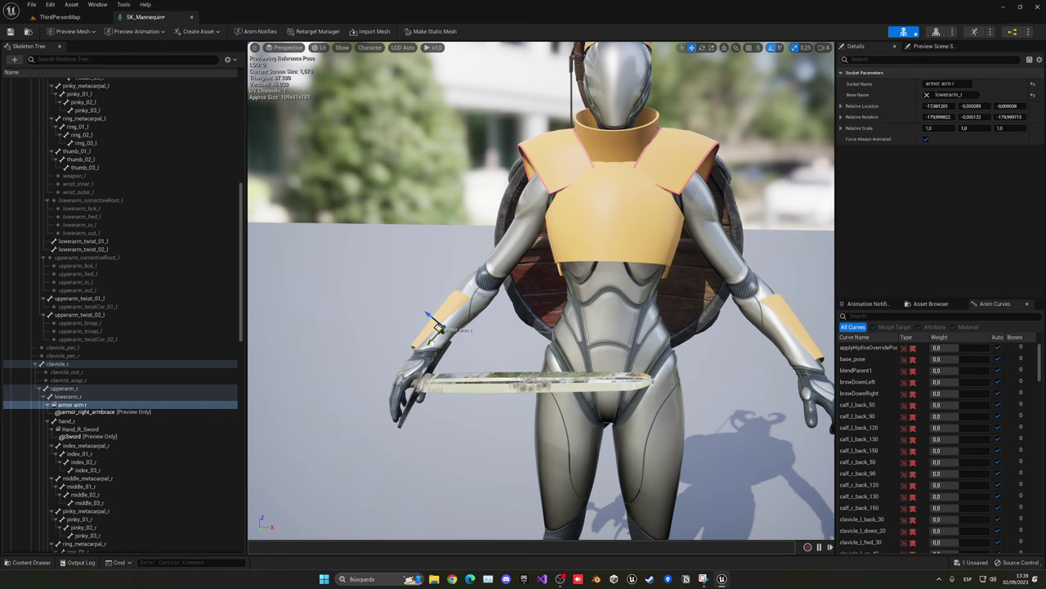
{"action": "left_click_drag", "start_coordinate": [442, 327], "coordinate": [550, 305], "text": "alt"}
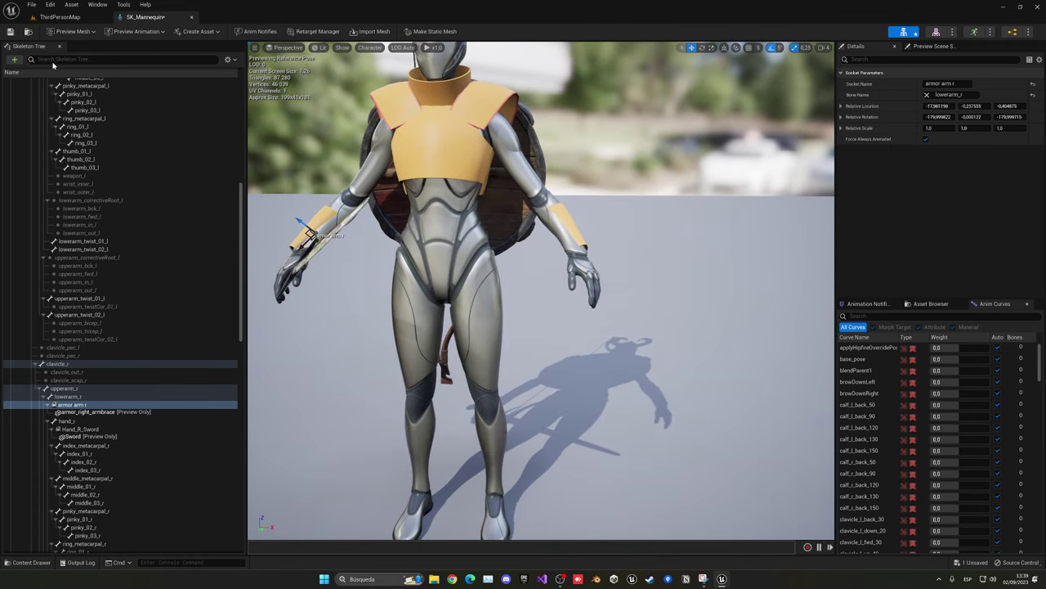
Step: Save the skeleton with the new armor sockets
{"action": "left_click", "coordinate": [11, 33]}
{"action": "key", "text": "ctrl+space"}
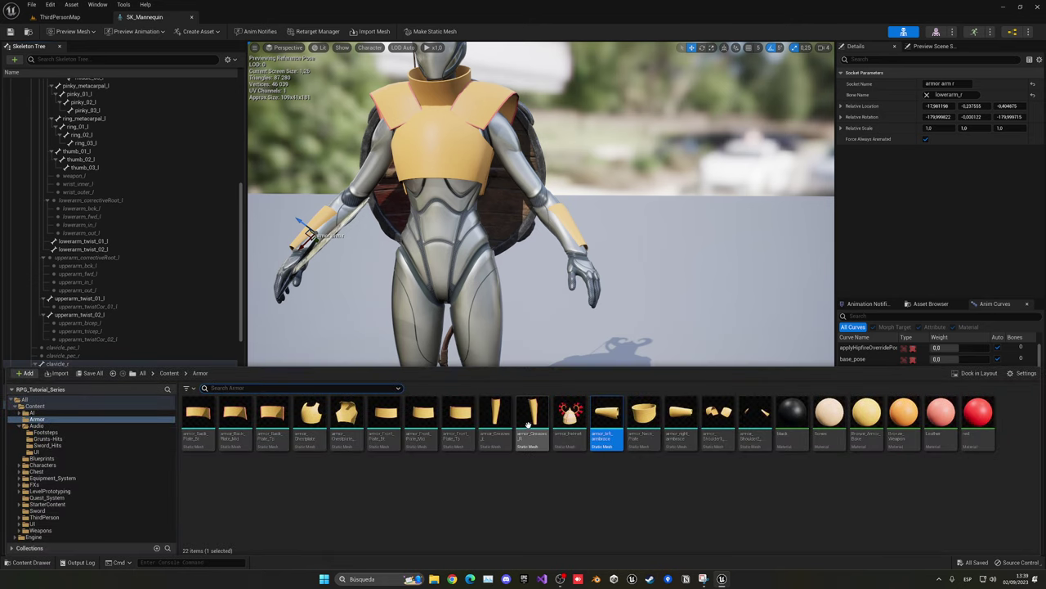
{"action": "left_click", "coordinate": [540, 262]}
{"action": "scroll", "coordinate": [543, 264], "scroll_direction": "up", "scroll_amount": 3}
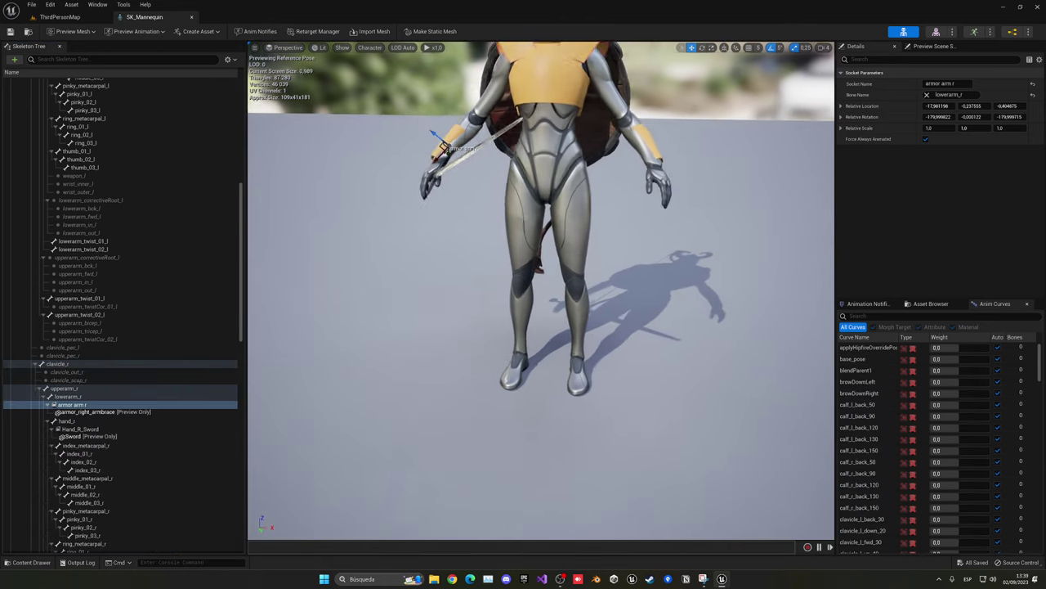
Step: Check the armor_Greaves_L mesh in the Armor folder of the Content Drawer, then close it
{"action": "key", "text": "ctrl+space"}
{"action": "left_click", "coordinate": [496, 419]}
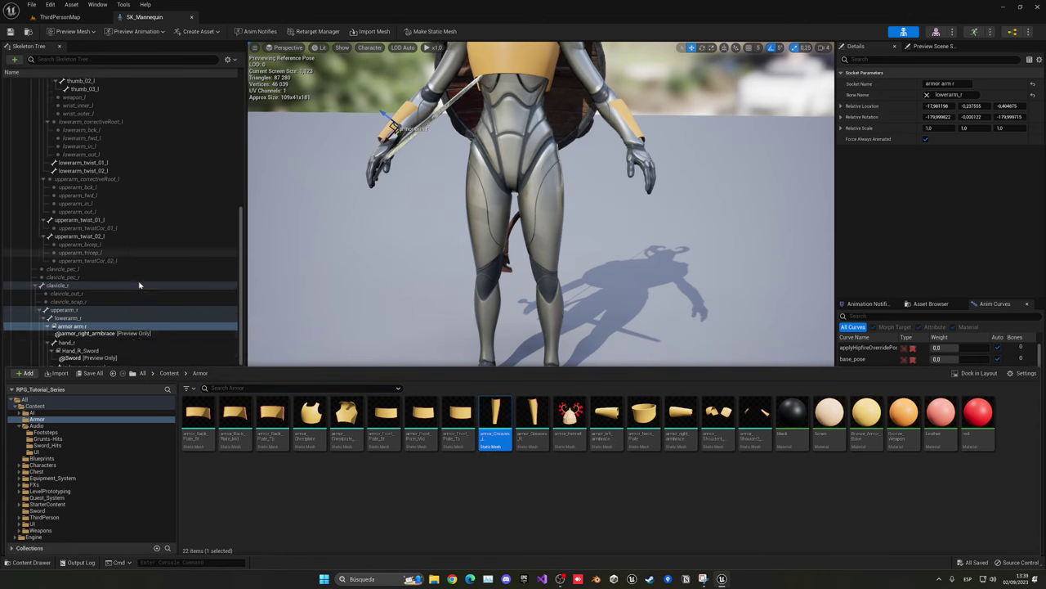
{"action": "left_click", "coordinate": [139, 285]}
Step: Follow the thigh_l chain in the Skeleton Tree down to calf_twist_02_l and select it
{"action": "scroll", "coordinate": [122, 302], "scroll_direction": "down", "scroll_amount": 5}
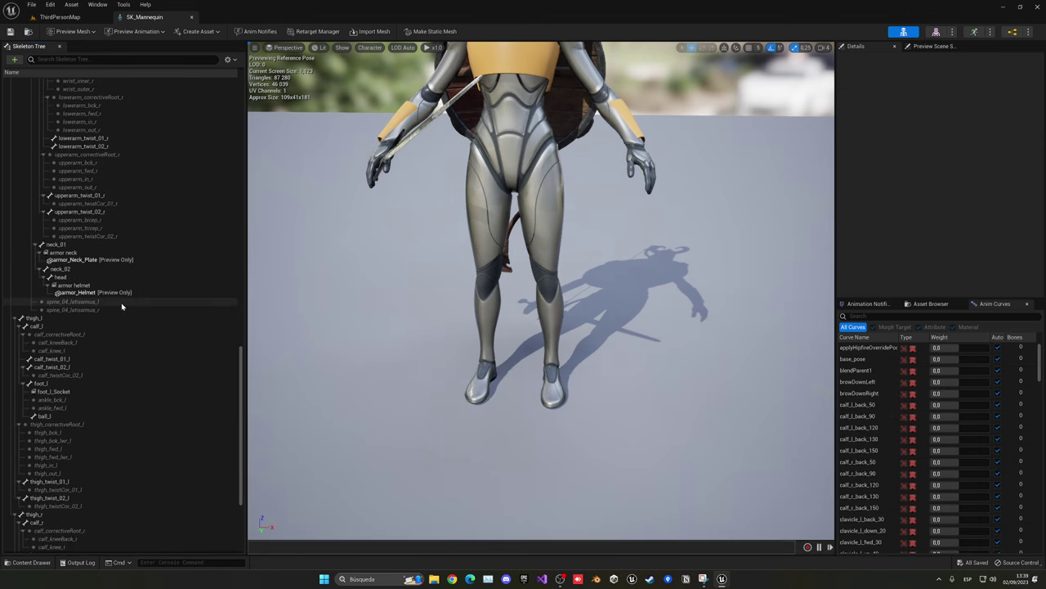
{"action": "scroll", "coordinate": [114, 335], "scroll_direction": "down", "scroll_amount": 5}
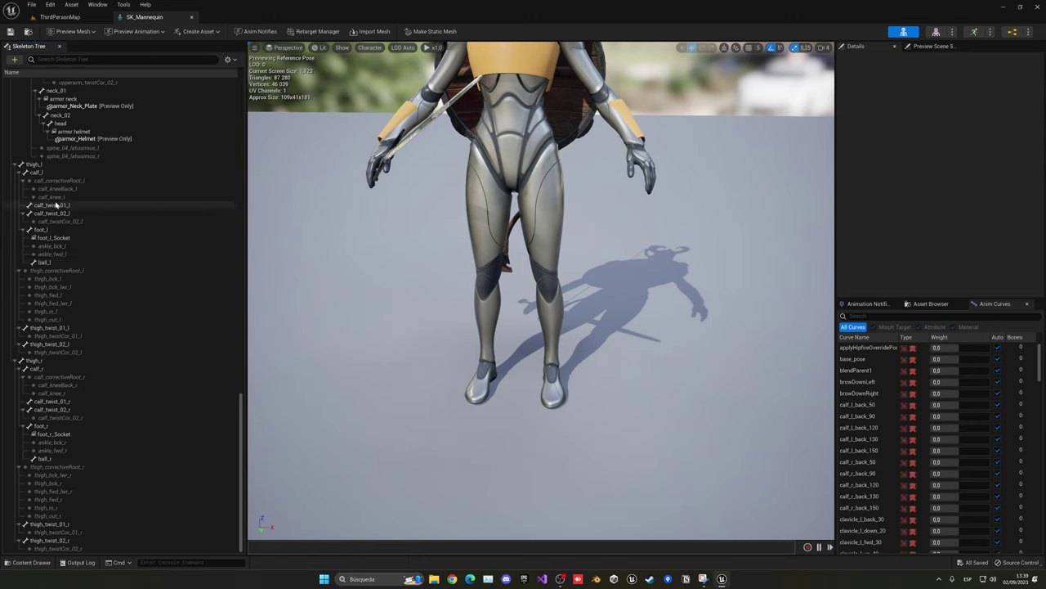
{"action": "scroll", "coordinate": [63, 401], "scroll_direction": "up", "scroll_amount": 4}
{"action": "scroll", "coordinate": [63, 402], "scroll_direction": "up", "scroll_amount": 4}
{"action": "scroll", "coordinate": [65, 409], "scroll_direction": "up", "scroll_amount": 3}
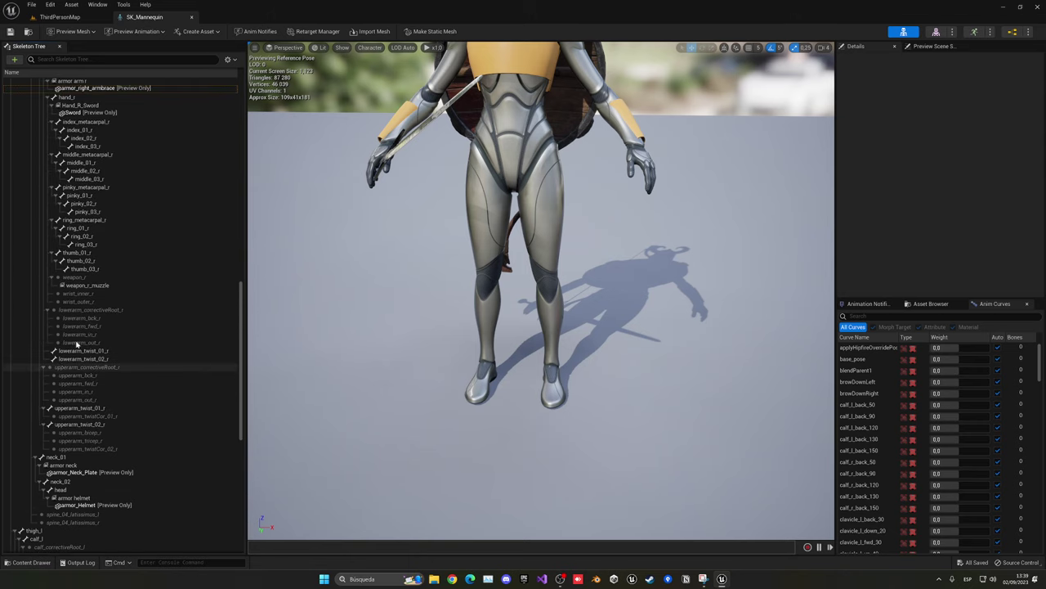
{"action": "scroll", "coordinate": [72, 479], "scroll_direction": "down", "scroll_amount": 3}
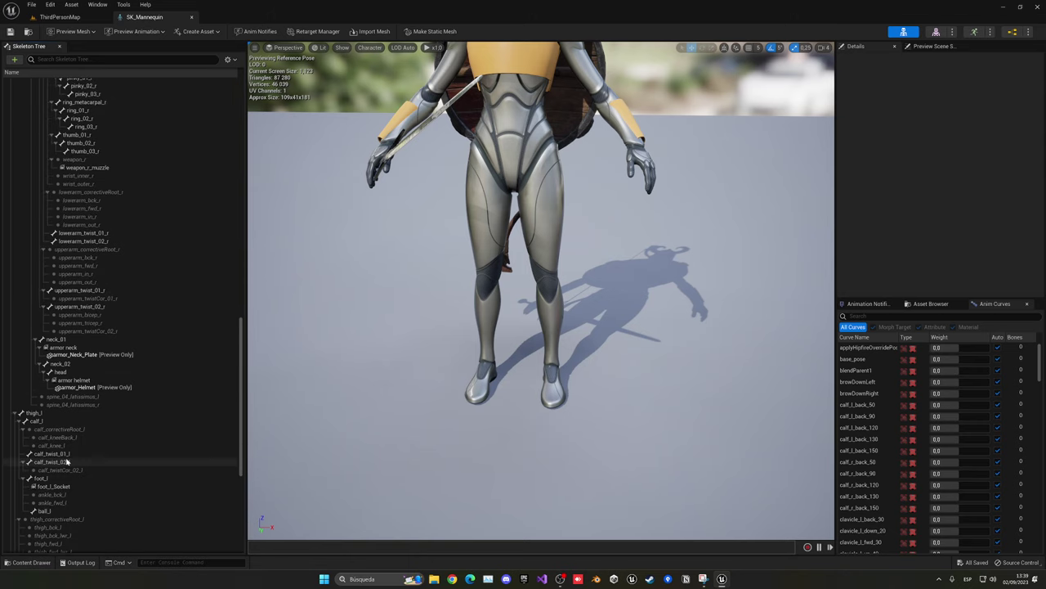
{"action": "left_click", "coordinate": [47, 413]}
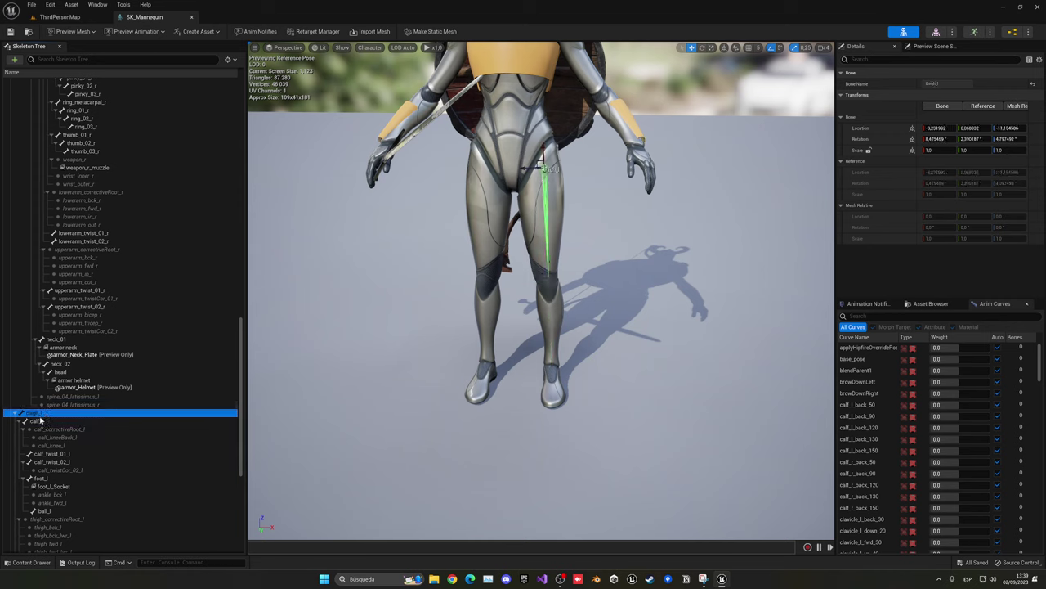
{"action": "left_click", "coordinate": [40, 421]}
{"action": "left_click", "coordinate": [50, 454]}
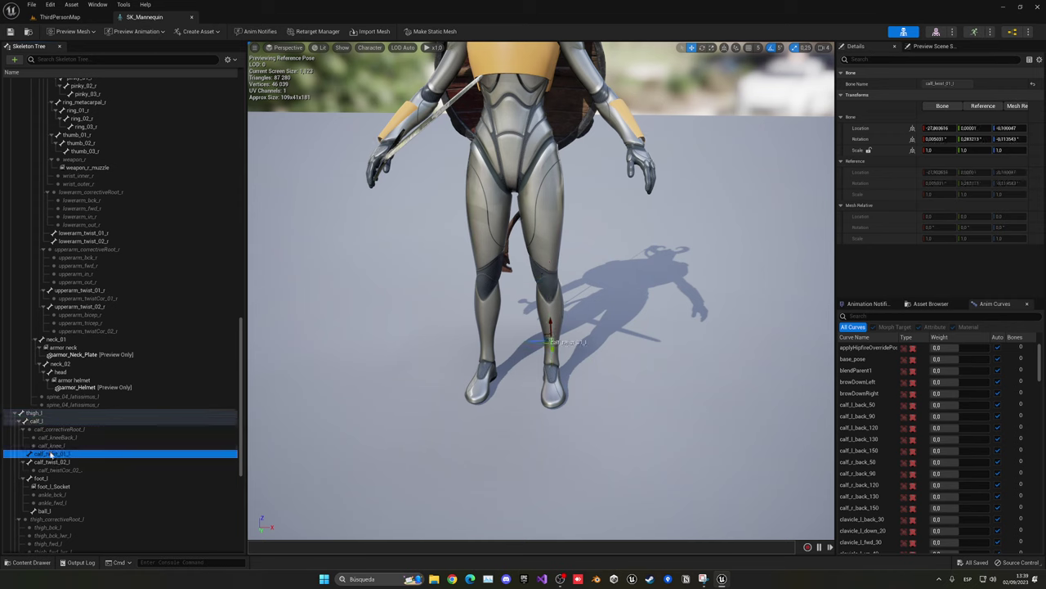
{"action": "left_click", "coordinate": [56, 463]}
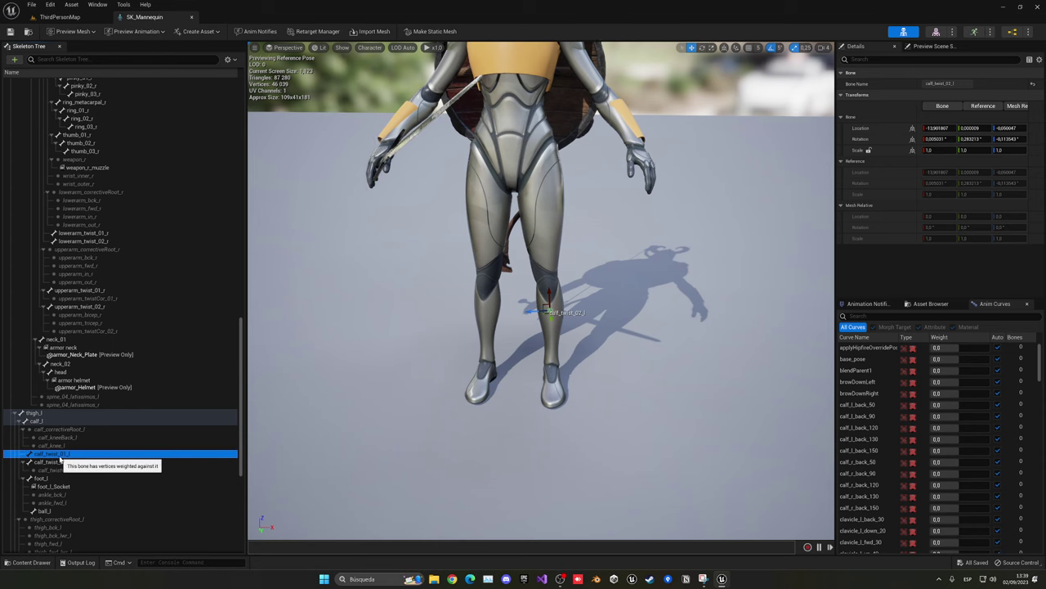
{"action": "left_click", "coordinate": [57, 462]}
Step: Add a socket named 'armor leg l' to the calf_twist_02_l bone
{"action": "key", "text": "f"}
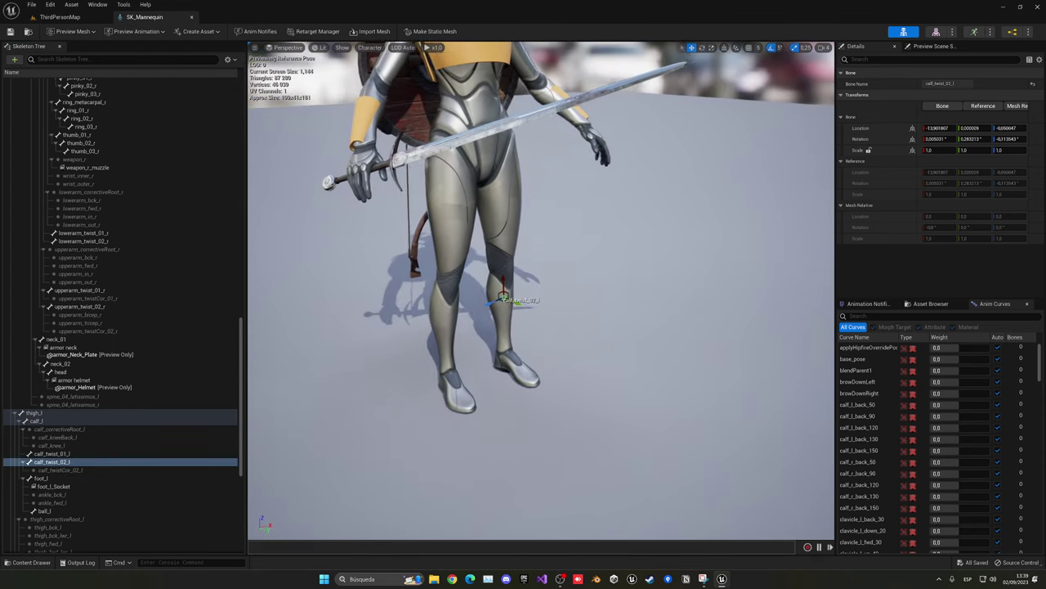
{"action": "right_click", "coordinate": [53, 462]}
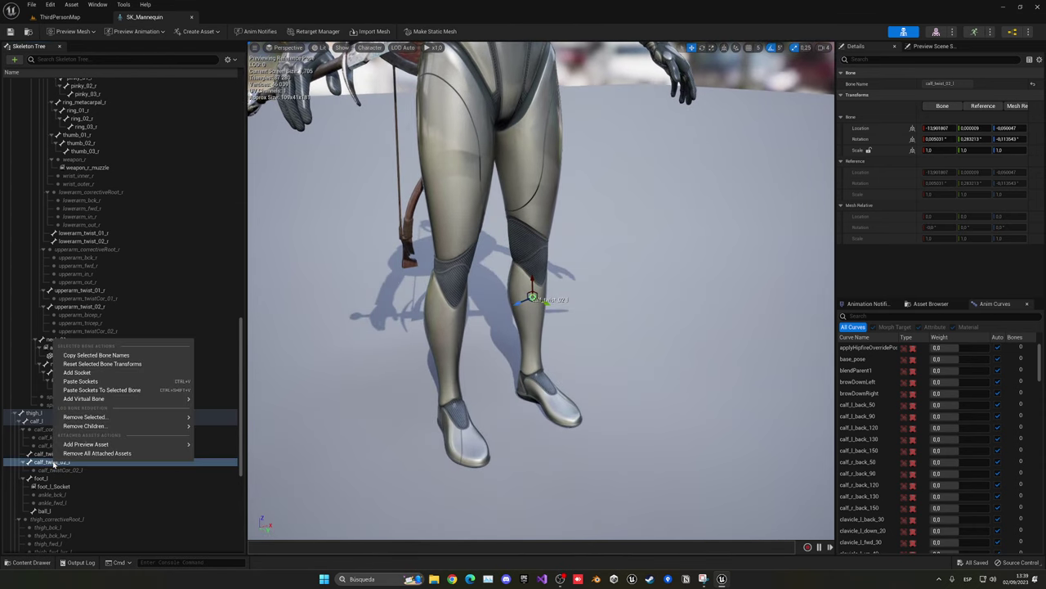
{"action": "left_click", "coordinate": [90, 382]}
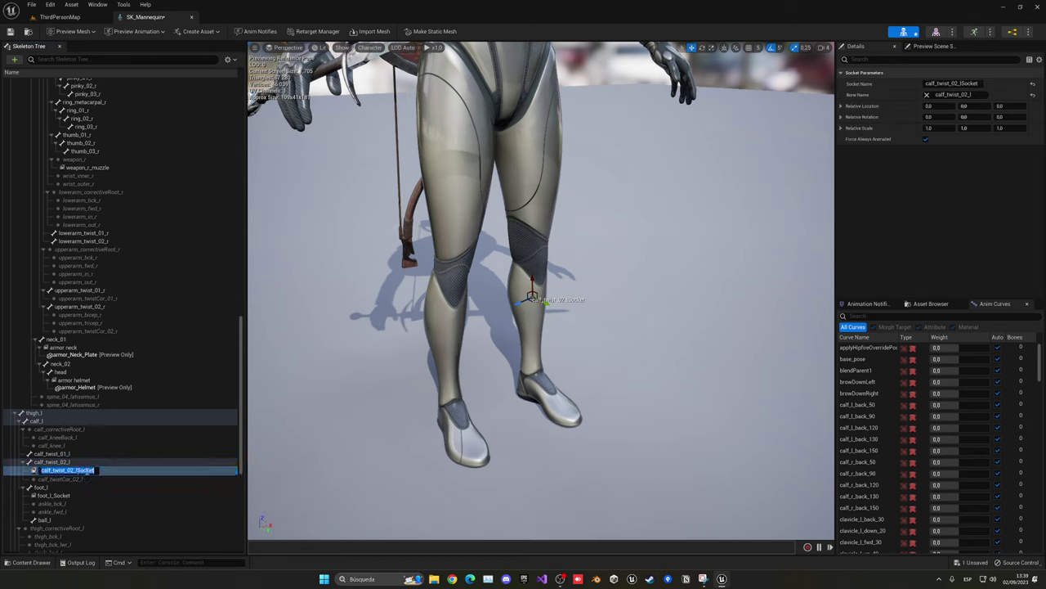
{"action": "type", "text": "armor leg"}
{"action": "key", "text": "Return"}
Step: Preview armor_Greaves_L on the armor leg l socket, found by searching 'arm'
{"action": "right_click", "coordinate": [95, 473]}
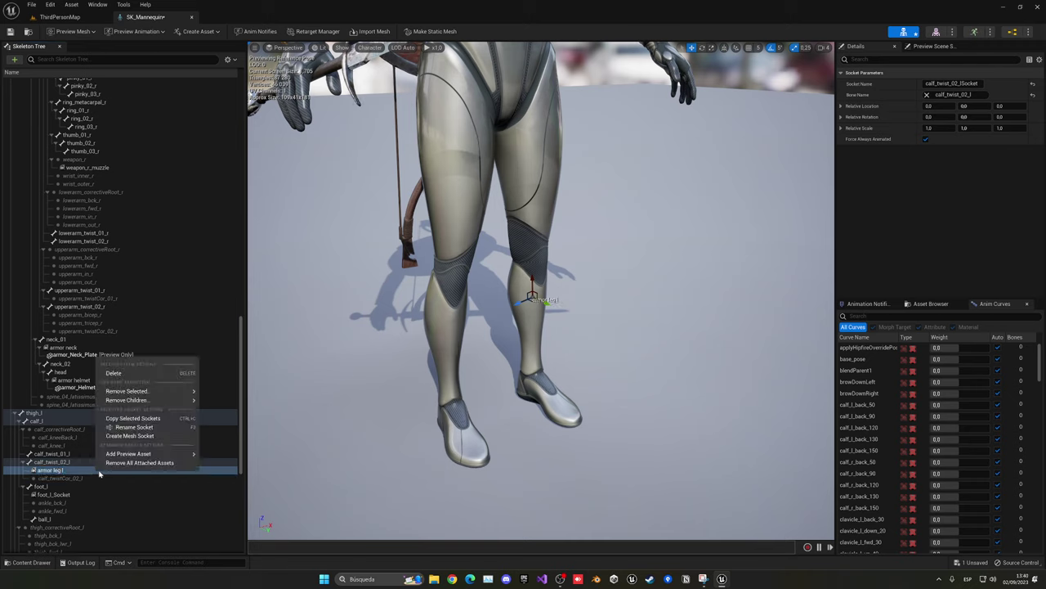
{"action": "mouse_move", "coordinate": [131, 453]}
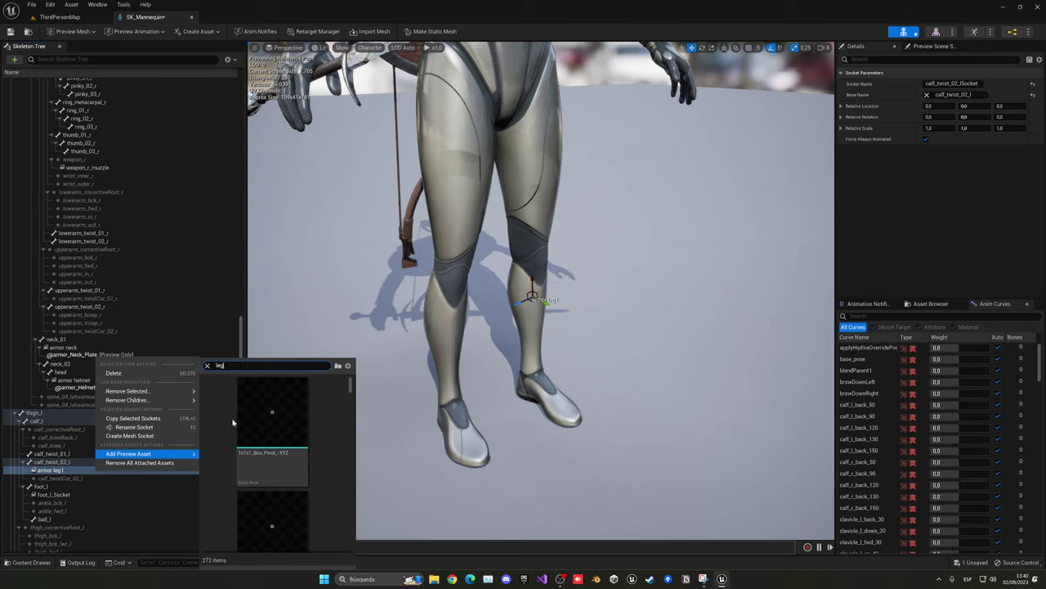
{"action": "type", "text": "arm"}
{"action": "scroll", "coordinate": [236, 429], "scroll_direction": "down", "scroll_amount": 1}
{"action": "scroll", "coordinate": [235, 431], "scroll_direction": "down", "scroll_amount": 1}
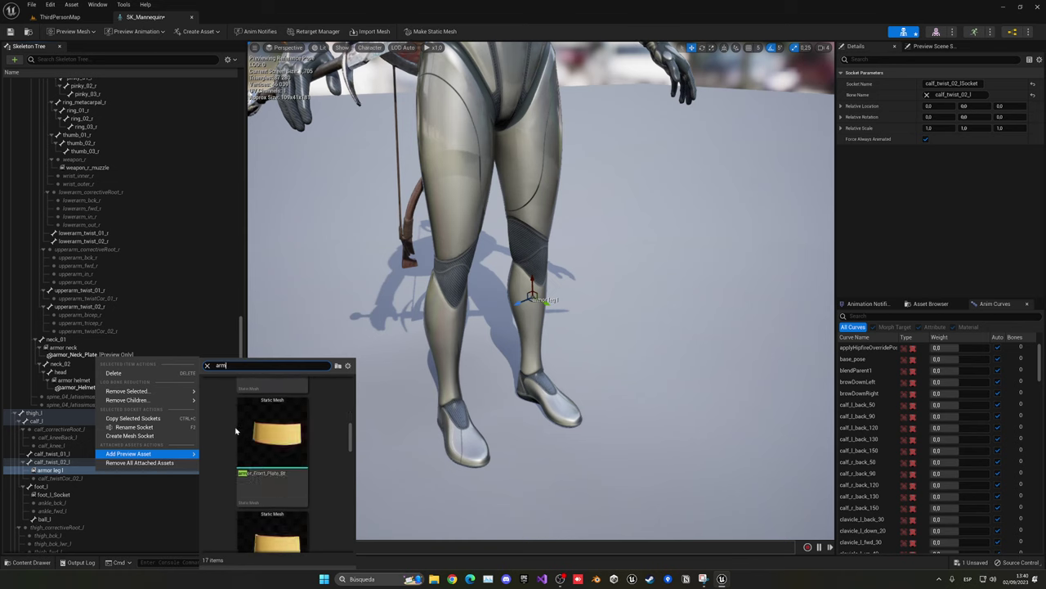
{"action": "scroll", "coordinate": [236, 431], "scroll_direction": "down", "scroll_amount": 1}
{"action": "scroll", "coordinate": [235, 431], "scroll_direction": "down", "scroll_amount": 1}
{"action": "scroll", "coordinate": [236, 431], "scroll_direction": "down", "scroll_amount": 1}
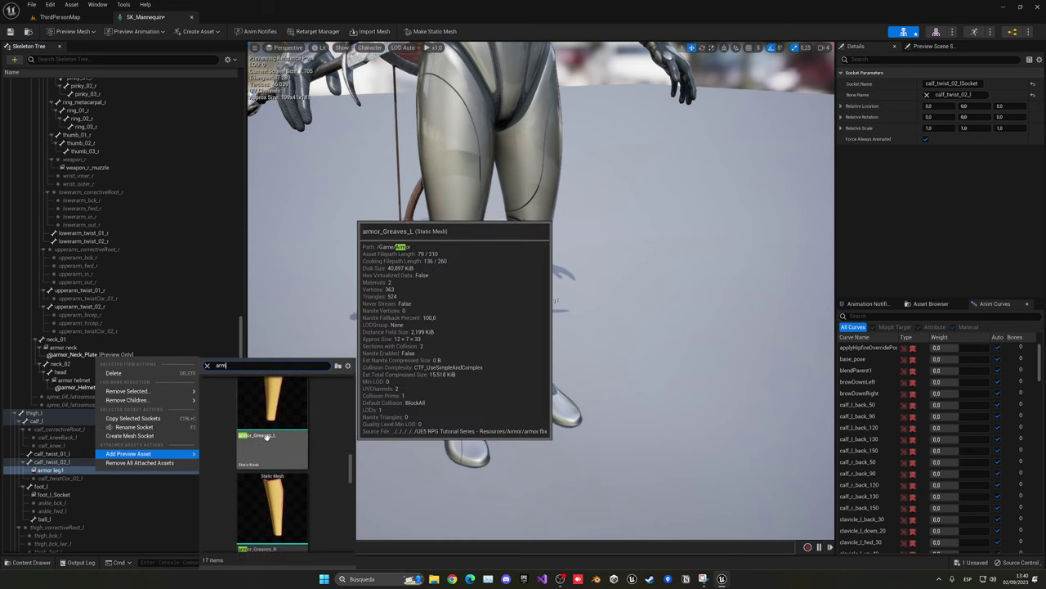
{"action": "scroll", "coordinate": [277, 446], "scroll_direction": "down", "scroll_amount": 1}
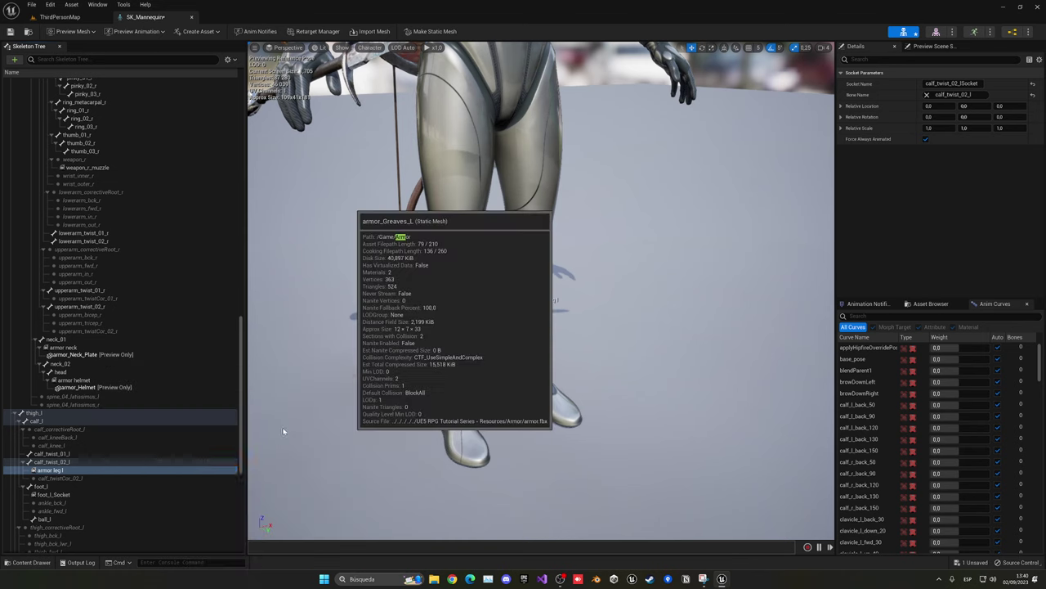
{"action": "left_click", "coordinate": [277, 442]}
Step: Rotate the left greave upright, fit it onto the left shin, then deselect and inspect it
{"action": "mouse_move", "coordinate": [515, 299]}
{"action": "left_mouse_down"}
{"action": "mouse_move", "coordinate": [536, 310]}
{"action": "mouse_move", "coordinate": [547, 343]}
{"action": "mouse_move", "coordinate": [536, 327]}
{"action": "left_mouse_up"}
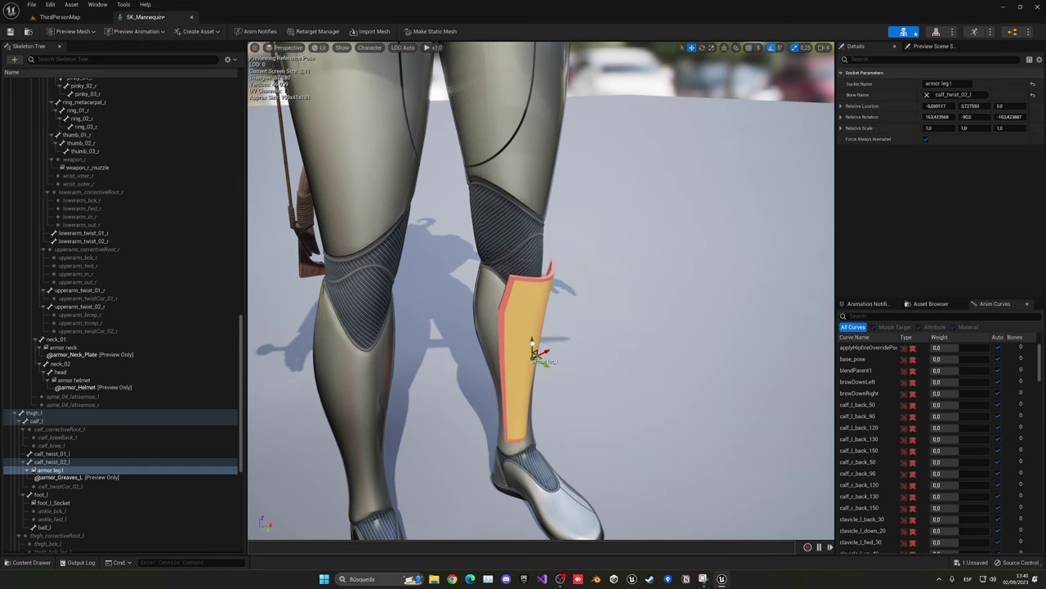
{"action": "mouse_move", "coordinate": [535, 327]}
{"action": "right_mouse_down"}
{"action": "mouse_move", "coordinate": [605, 343]}
{"action": "mouse_move", "coordinate": [579, 321]}
{"action": "right_mouse_up"}
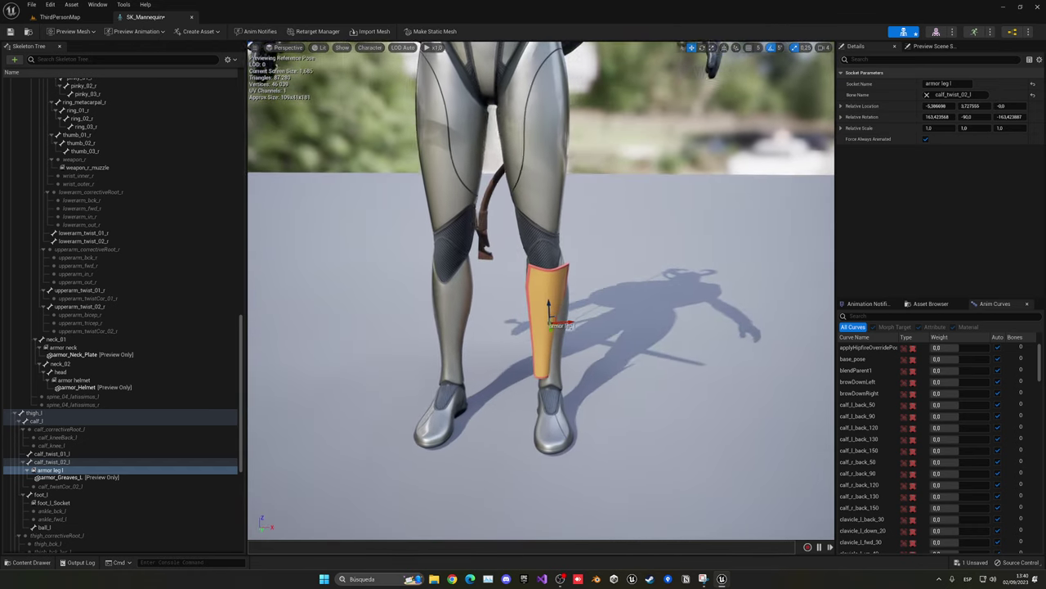
{"action": "mouse_move", "coordinate": [539, 299]}
{"action": "left_mouse_down"}
{"action": "mouse_move", "coordinate": [577, 319]}
{"action": "mouse_move", "coordinate": [554, 327]}
{"action": "left_mouse_up"}
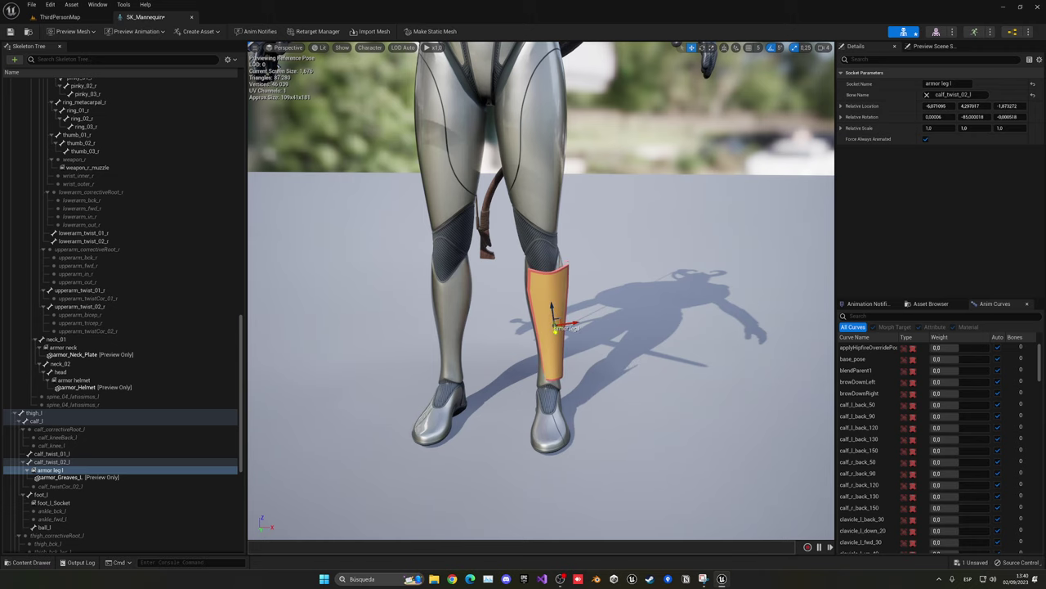
{"action": "left_click", "coordinate": [564, 327]}
{"action": "left_click_drag", "start_coordinate": [564, 327], "coordinate": [564, 327]}
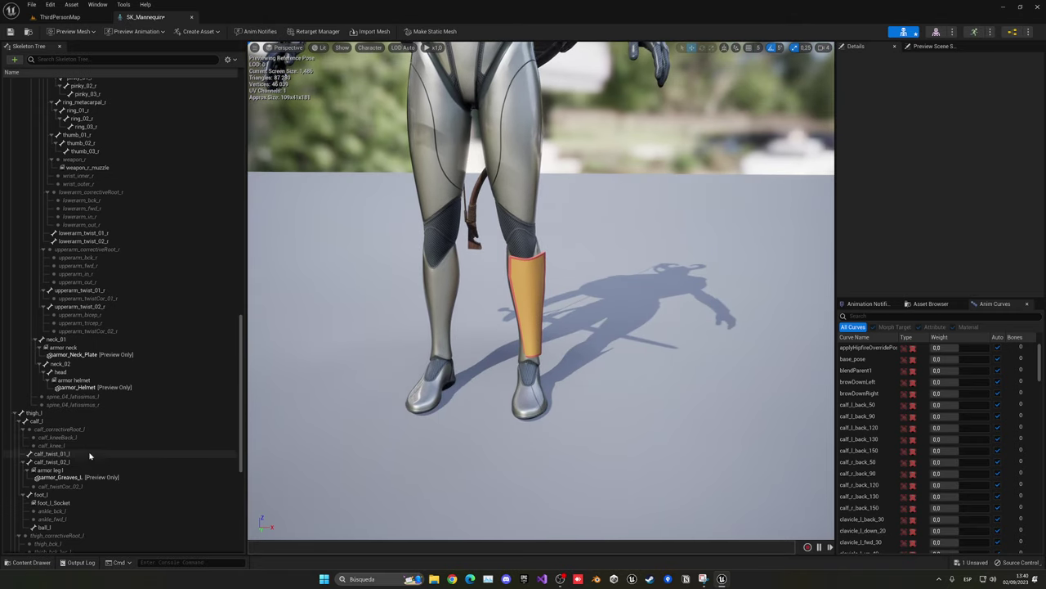
{"action": "scroll", "coordinate": [85, 455], "scroll_direction": "down", "scroll_amount": 3}
{"action": "scroll", "coordinate": [85, 455], "scroll_direction": "down", "scroll_amount": 3}
{"action": "scroll", "coordinate": [85, 455], "scroll_direction": "down", "scroll_amount": 3}
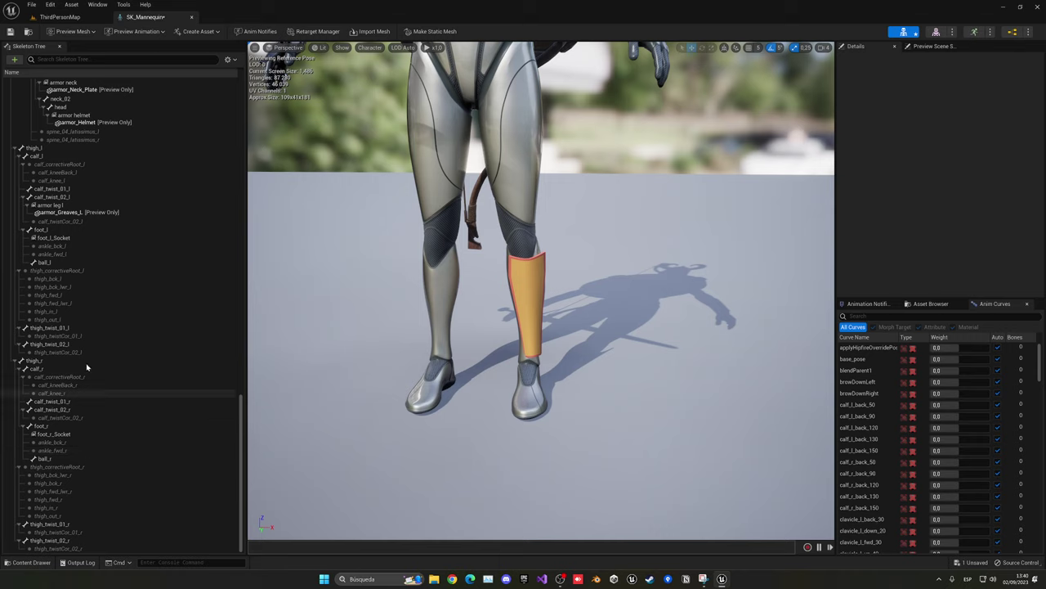
{"action": "scroll", "coordinate": [87, 384], "scroll_direction": "up", "scroll_amount": 2}
{"action": "scroll", "coordinate": [86, 384], "scroll_direction": "down", "scroll_amount": 2}
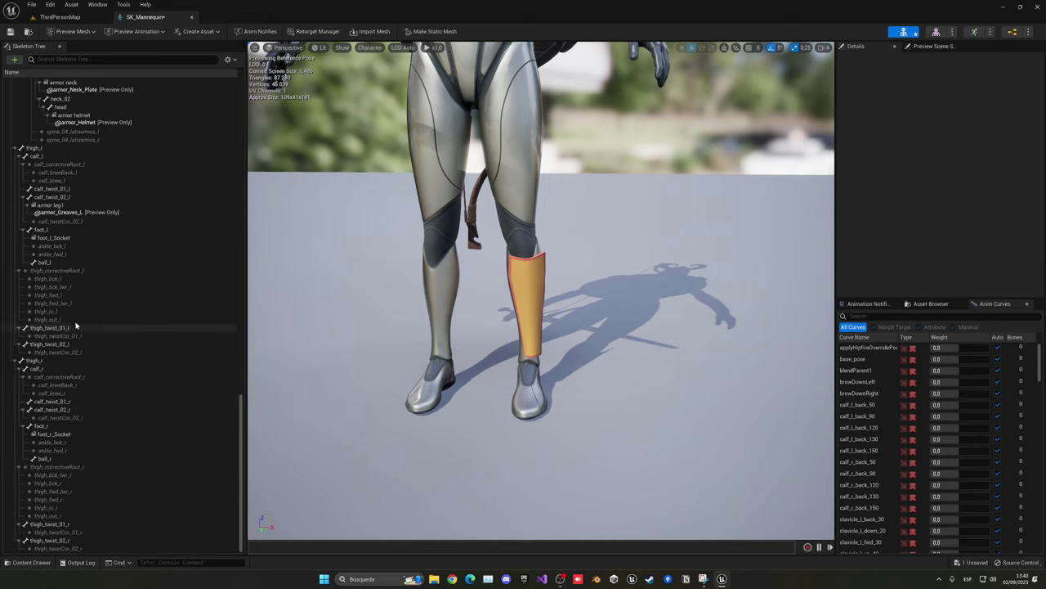
Step: Add a socket named 'armor leg r' to the calf_twist_02_r bone
{"action": "left_click", "coordinate": [65, 204]}
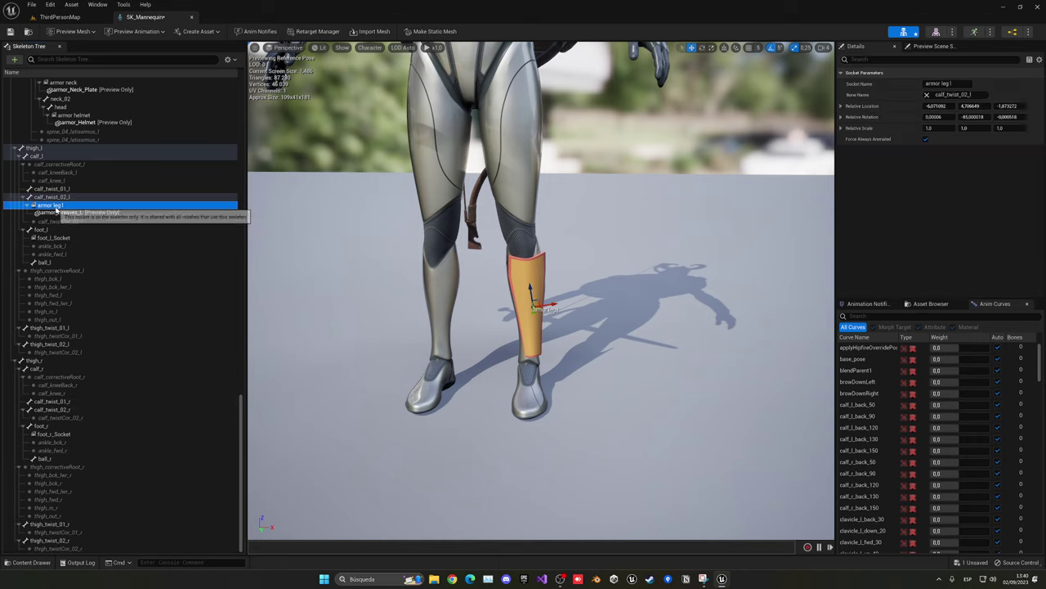
{"action": "left_click", "coordinate": [63, 198]}
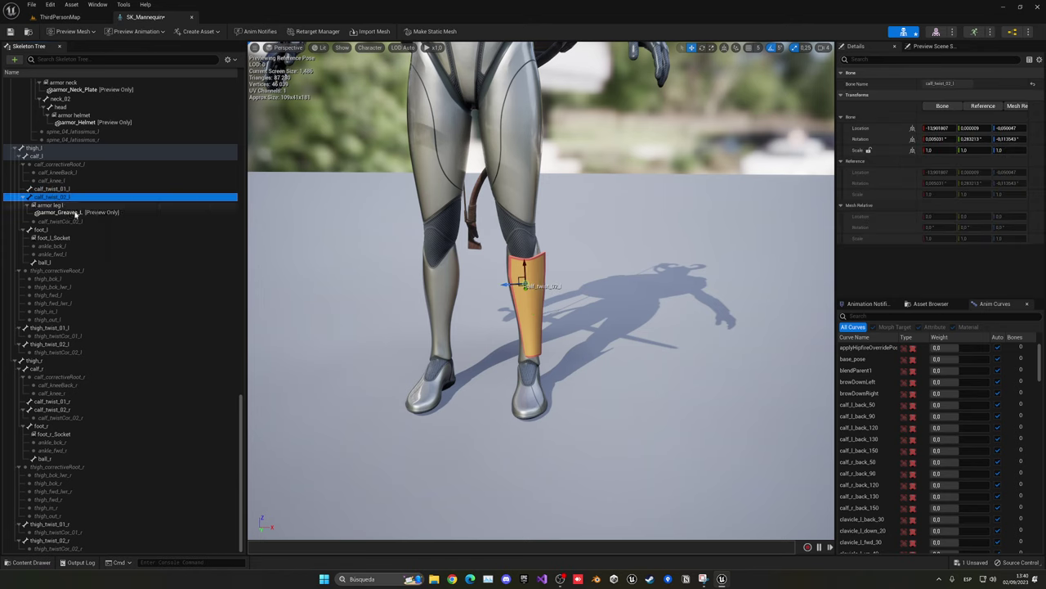
{"action": "left_click", "coordinate": [66, 411]}
{"action": "right_click", "coordinate": [66, 414]}
{"action": "left_click", "coordinate": [98, 447]}
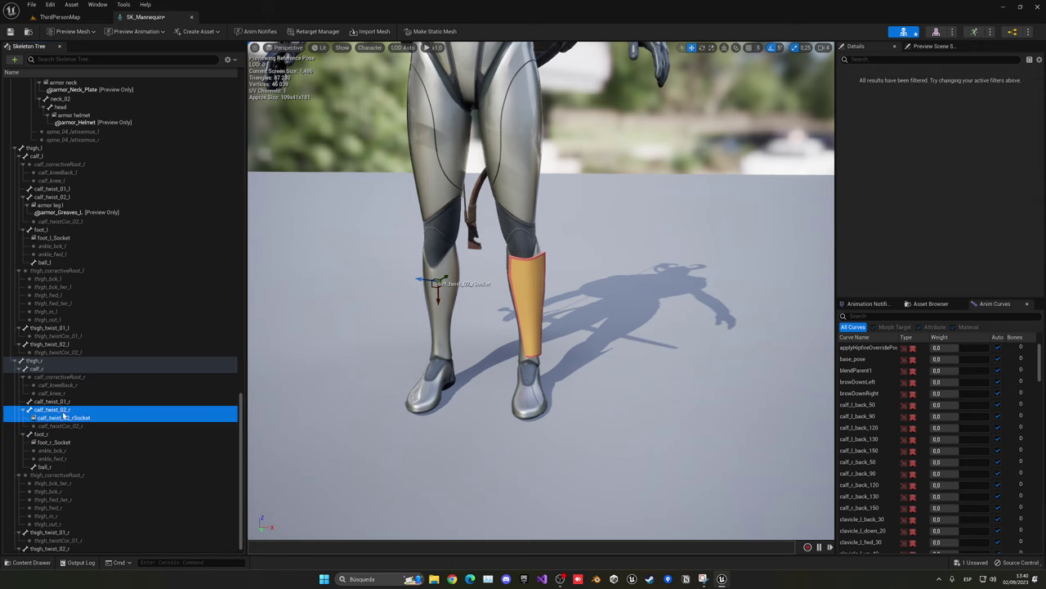
{"action": "left_click", "coordinate": [69, 418]}
{"action": "type", "text": "armo"}
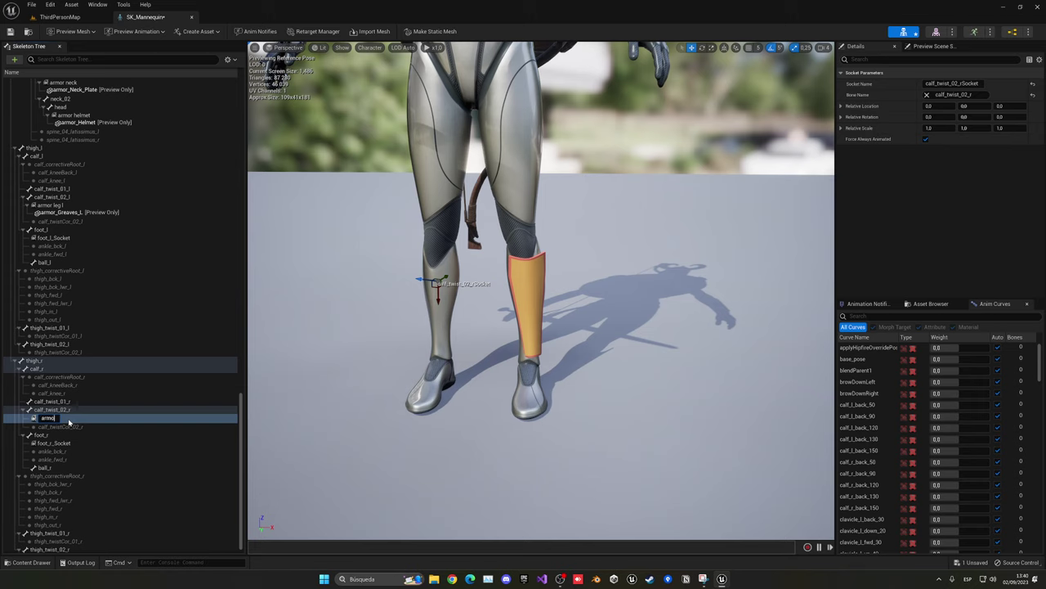
{"action": "type", "text": "r leg"}
{"action": "key", "text": "Return"}
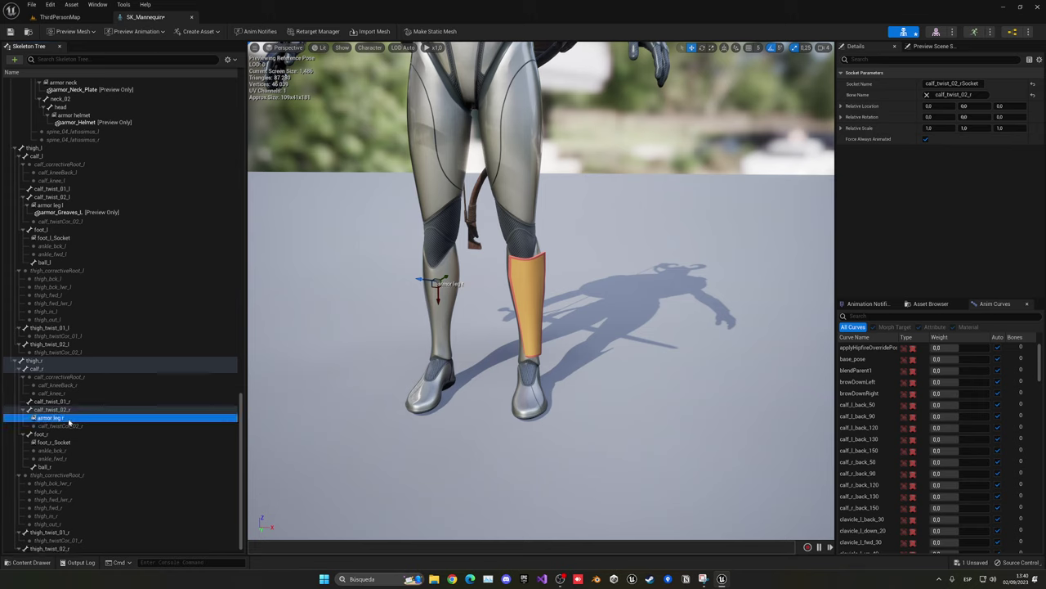
Step: Search the preview assets for 'arm' to find the right greave for armor leg r
{"action": "right_click", "coordinate": [70, 421]}
{"action": "mouse_move", "coordinate": [111, 517]}
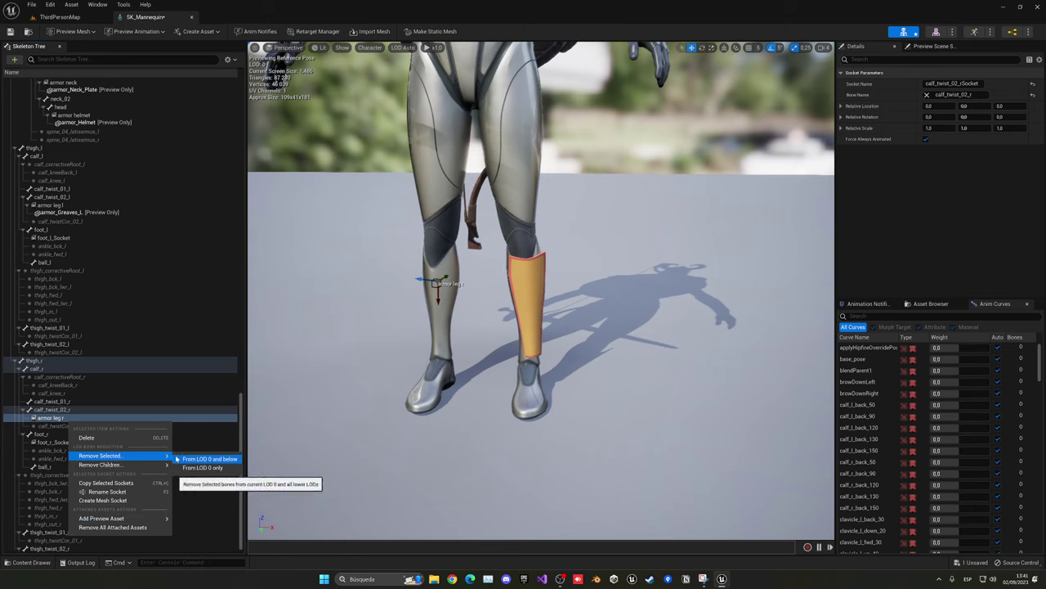
{"action": "type", "text": "arm"}
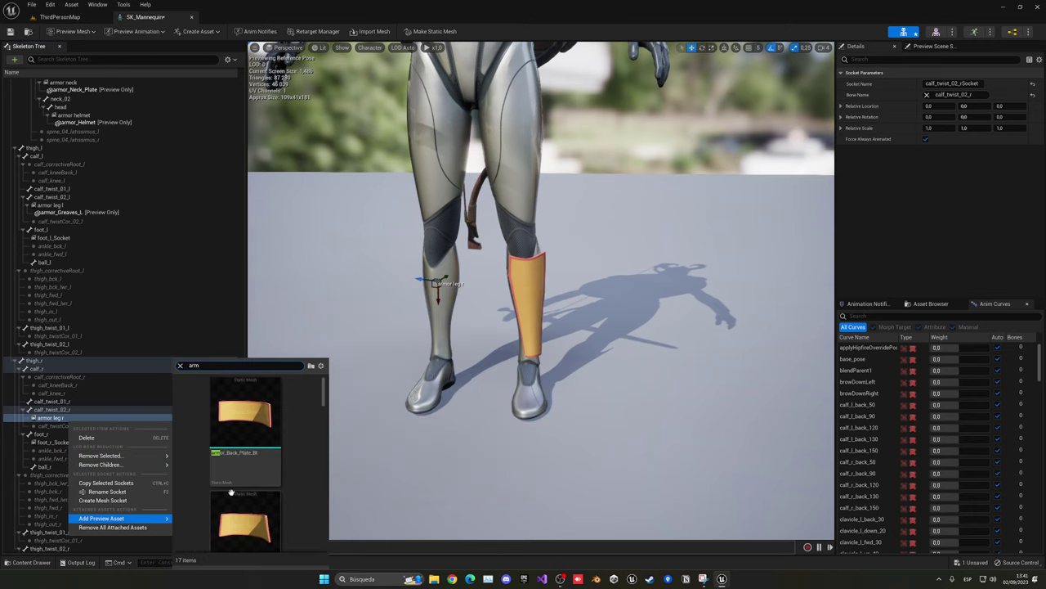
{"action": "scroll", "coordinate": [231, 491], "scroll_direction": "down", "scroll_amount": 5}
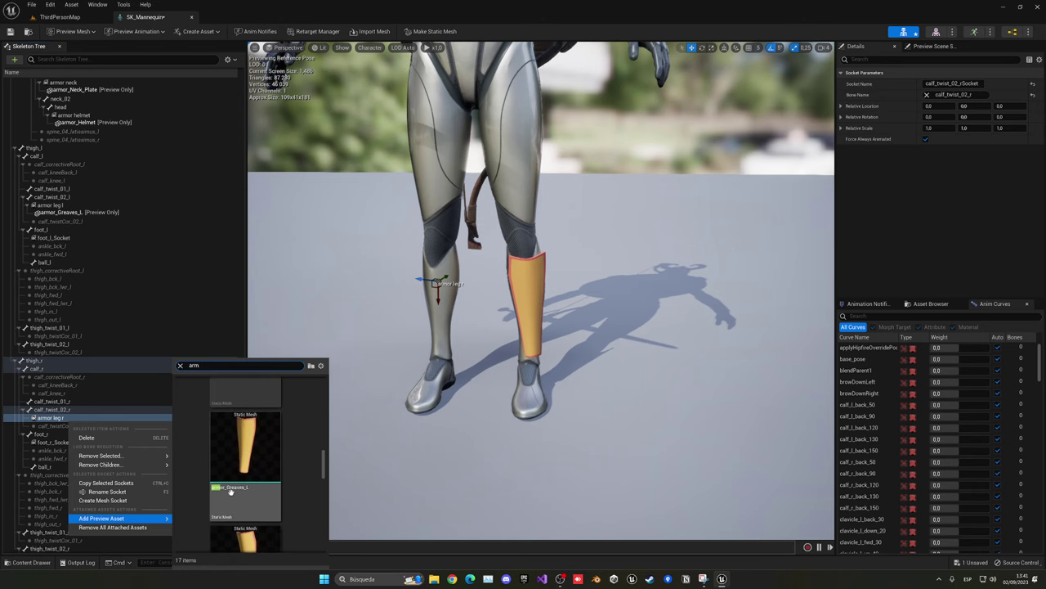
Step: Attach armor_Greaves_R, rotate it upright, and slide it down onto the right shin
{"action": "left_click", "coordinate": [239, 493]}
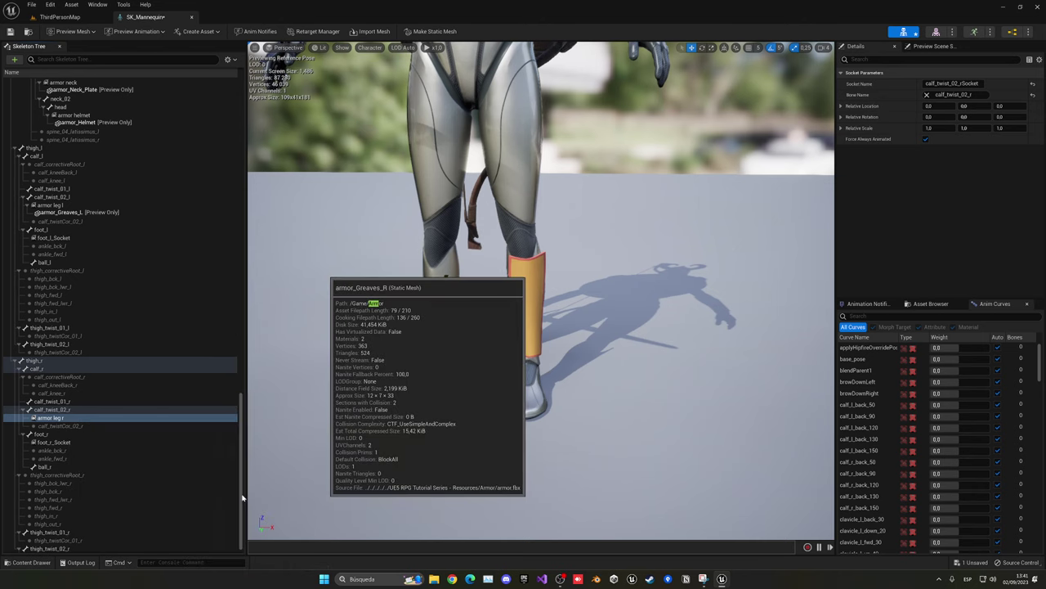
{"action": "mouse_move", "coordinate": [489, 251]}
{"action": "left_mouse_down"}
{"action": "mouse_move", "coordinate": [474, 302]}
{"action": "mouse_move", "coordinate": [442, 275]}
{"action": "left_mouse_up"}
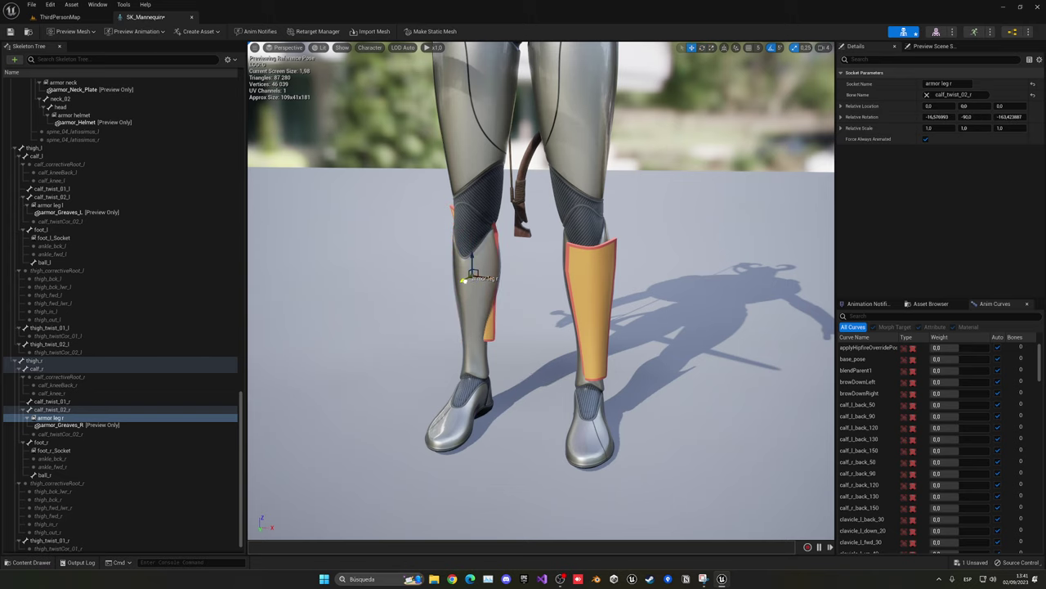
{"action": "left_click_drag", "start_coordinate": [473, 274], "coordinate": [462, 274]}
{"action": "mouse_move", "coordinate": [539, 368]}
{"action": "left_mouse_down"}
{"action": "mouse_move", "coordinate": [621, 367]}
{"action": "mouse_move", "coordinate": [540, 368]}
{"action": "left_mouse_up"}
{"action": "left_click_drag", "start_coordinate": [384, 290], "coordinate": [374, 323]}
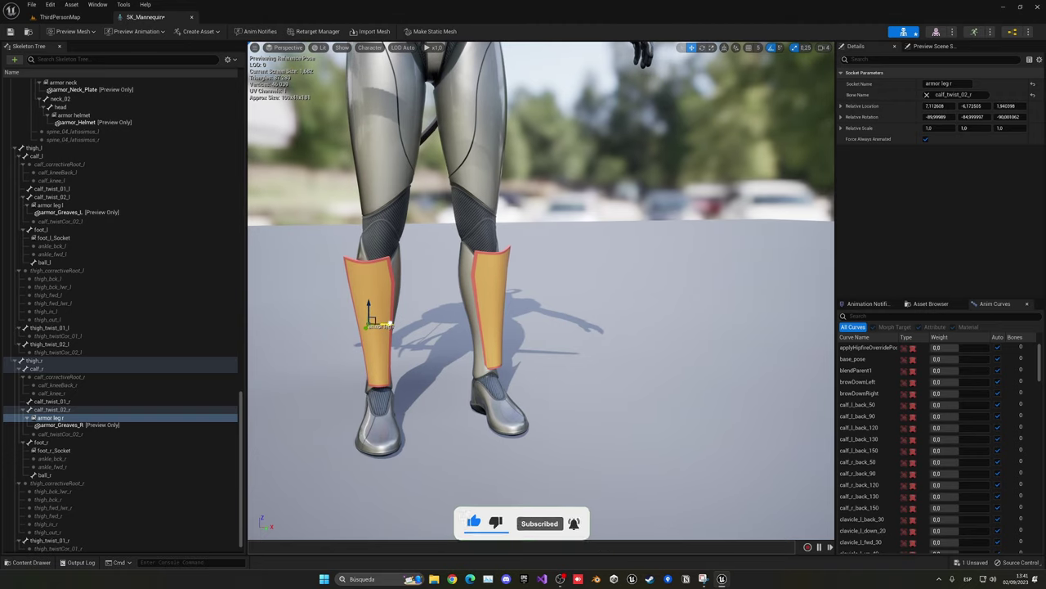
{"action": "left_click_drag", "start_coordinate": [392, 324], "coordinate": [386, 324]}
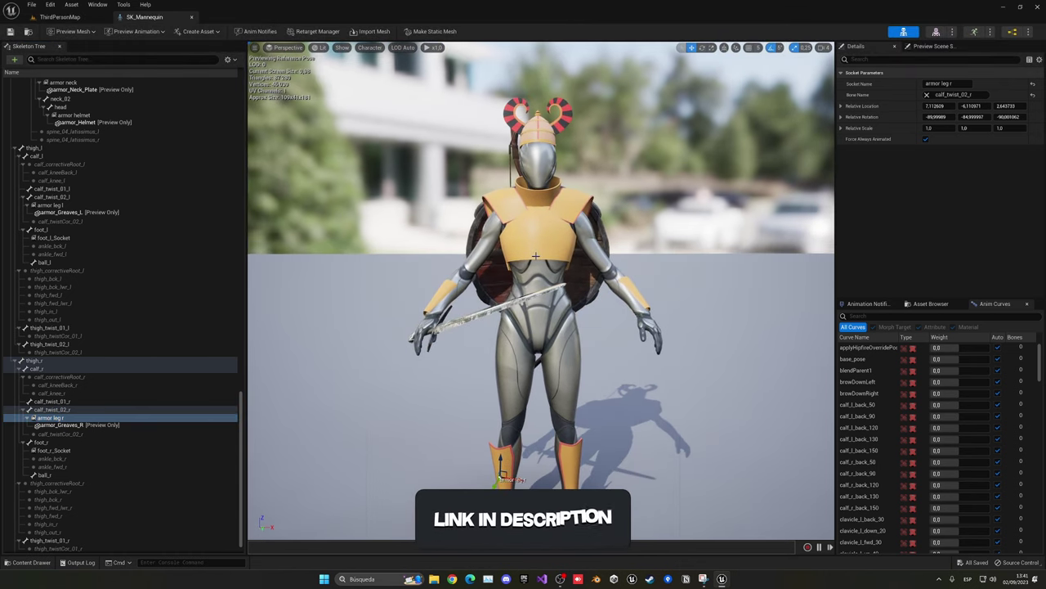
{"action": "key", "text": "ctrl+space"}
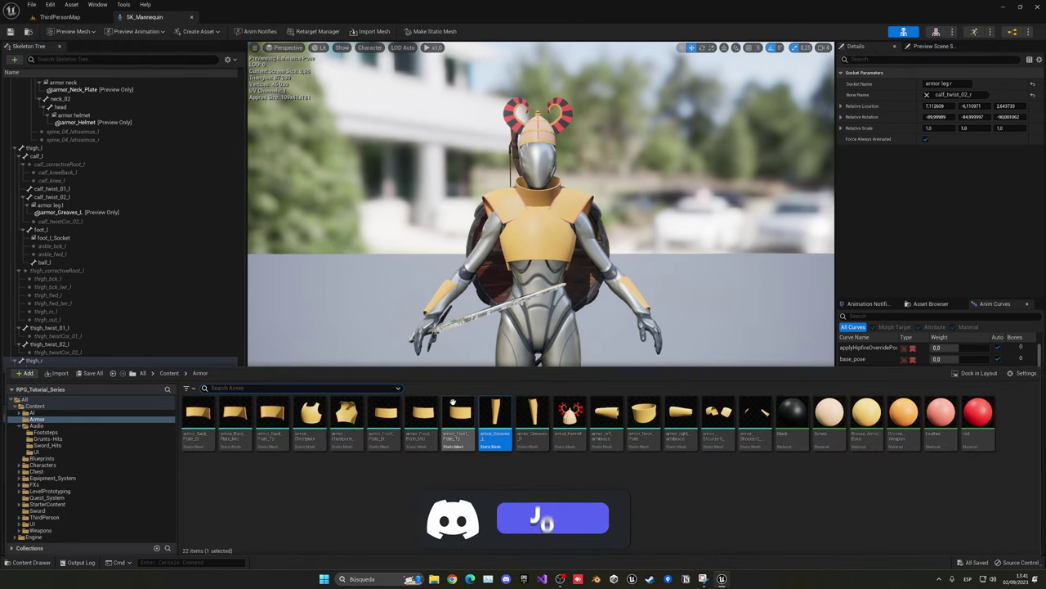
{"action": "key", "text": "Left"}
{"action": "key", "text": "Left"}
{"action": "key", "text": "Left"}
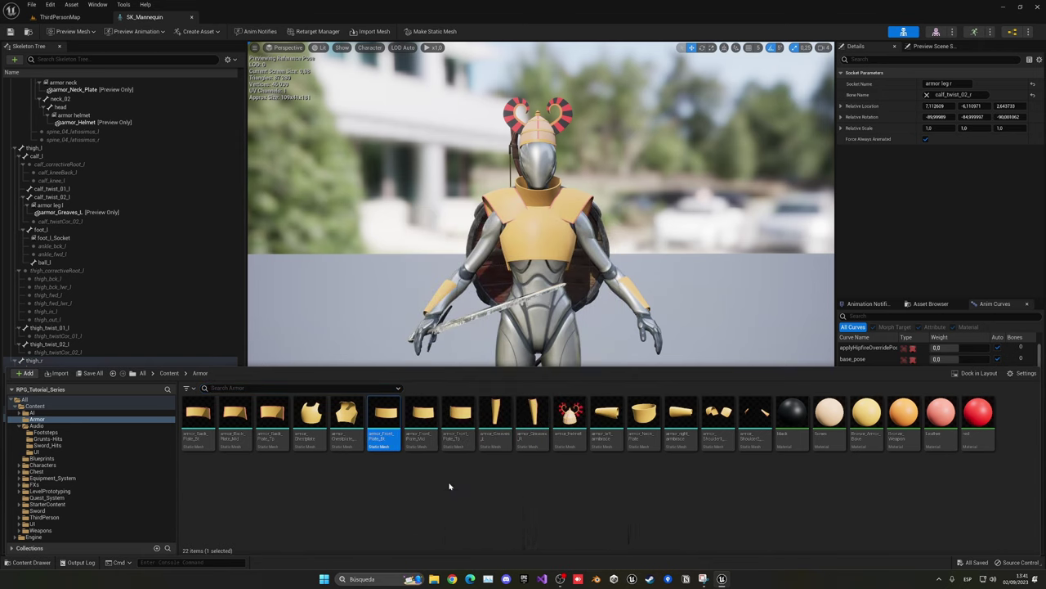
{"action": "key", "text": "ctrl+space"}
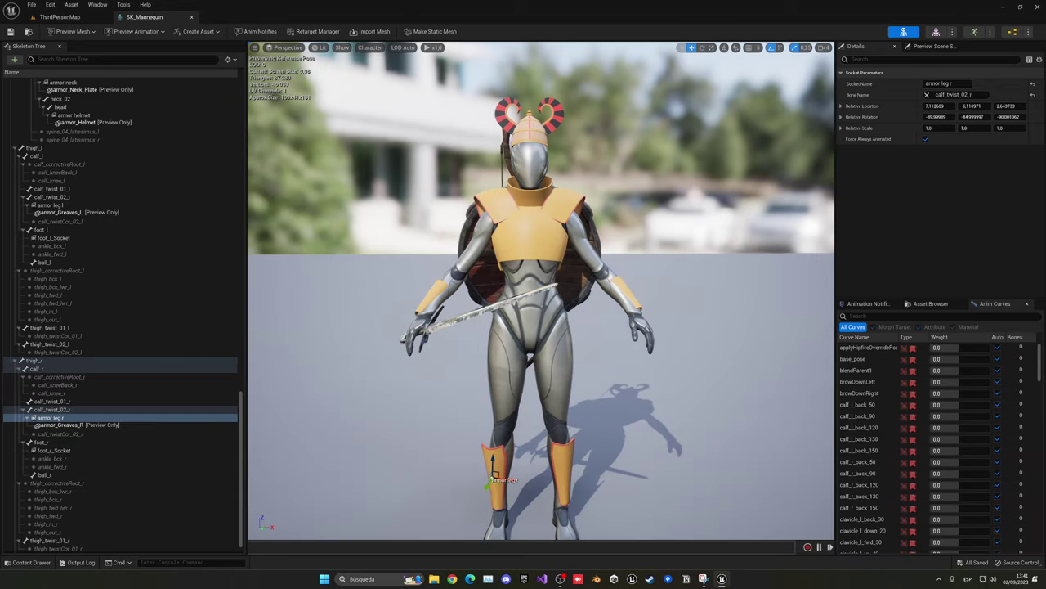
{"action": "scroll", "coordinate": [88, 230], "scroll_direction": "up", "scroll_amount": 5}
{"action": "scroll", "coordinate": [89, 229], "scroll_direction": "up", "scroll_amount": 5}
{"action": "scroll", "coordinate": [88, 229], "scroll_direction": "up", "scroll_amount": 5}
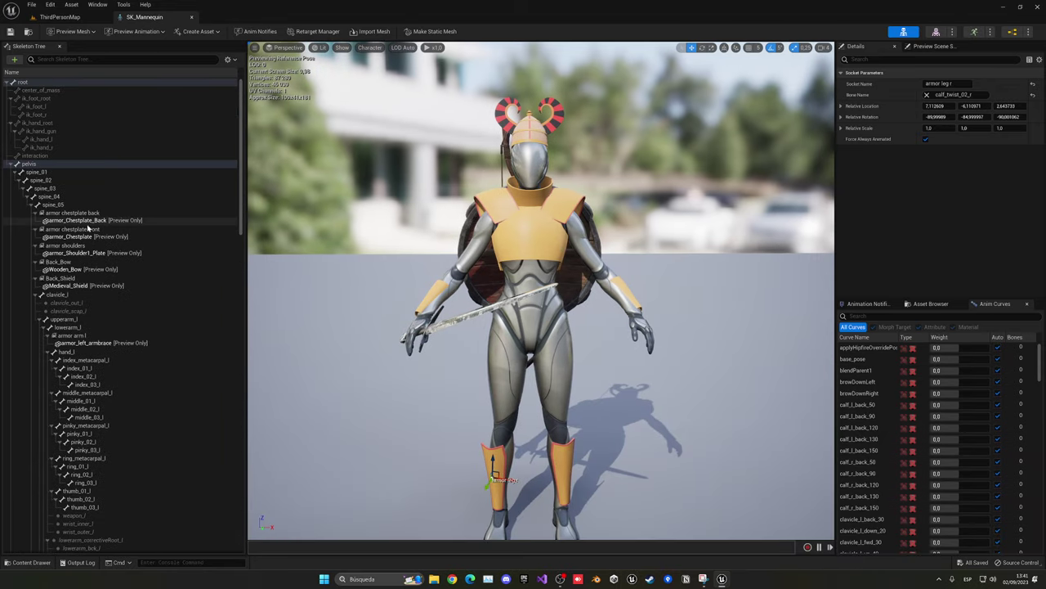
Step: Add a socket named 'spine lowerchest bottom' to the spine_01 bone
{"action": "left_click", "coordinate": [45, 172]}
{"action": "right_click", "coordinate": [47, 174]}
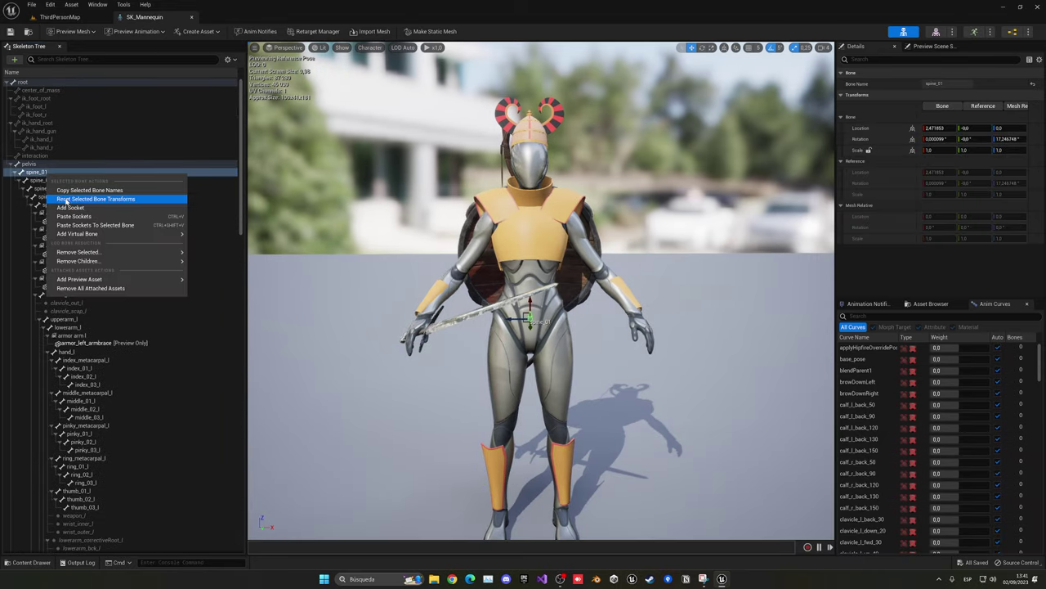
{"action": "left_click", "coordinate": [71, 207]}
{"action": "left_click", "coordinate": [61, 182]}
{"action": "left_click", "coordinate": [62, 182]}
{"action": "type", "text": "spine lowerchest bottom"}
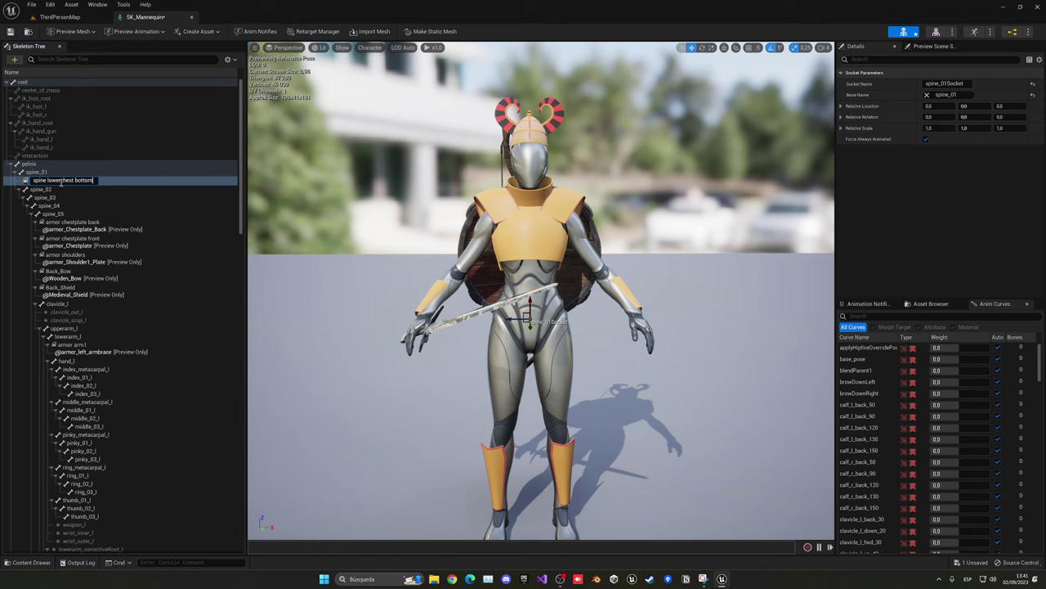
{"action": "key", "text": "Return"}
Step: Preview armor_Front_Plate_Bt on the socket and rename it 'spine lowerchest front bottom'
{"action": "right_click", "coordinate": [57, 181]}
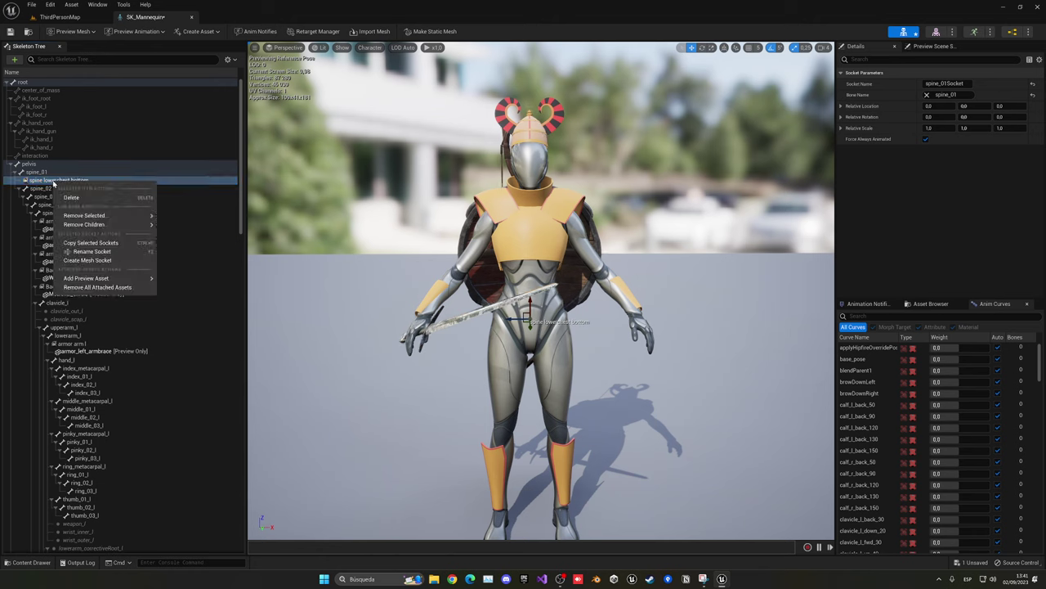
{"action": "mouse_move", "coordinate": [107, 277]}
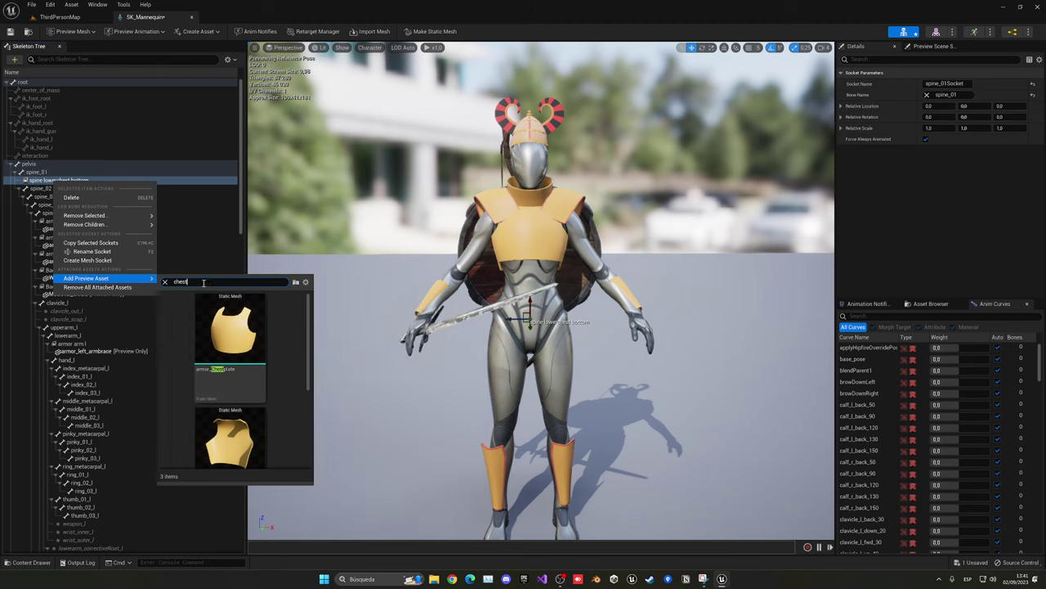
{"action": "type", "text": "bt"}
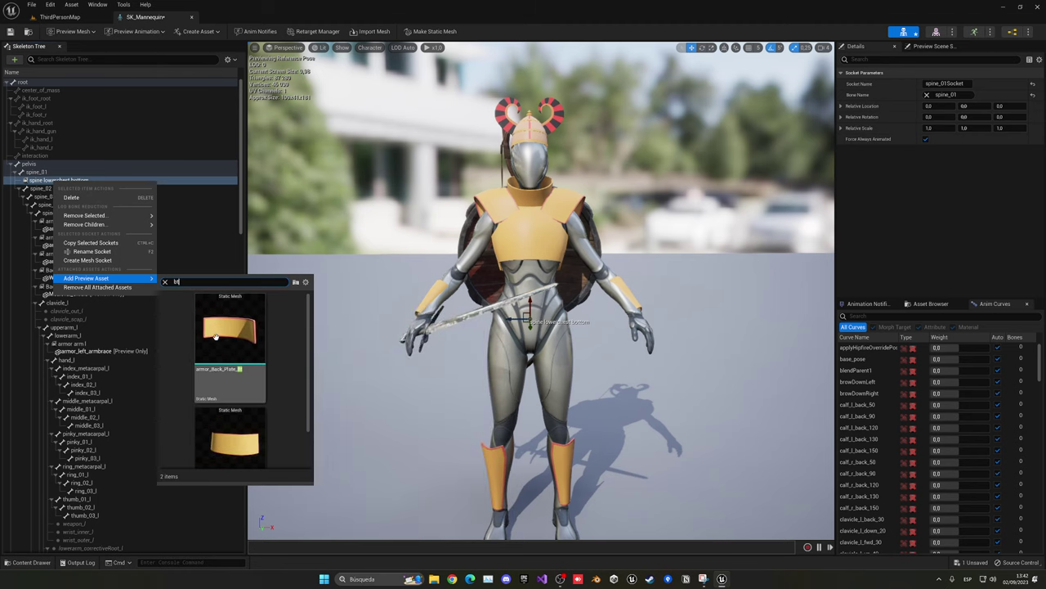
{"action": "left_click", "coordinate": [235, 434]}
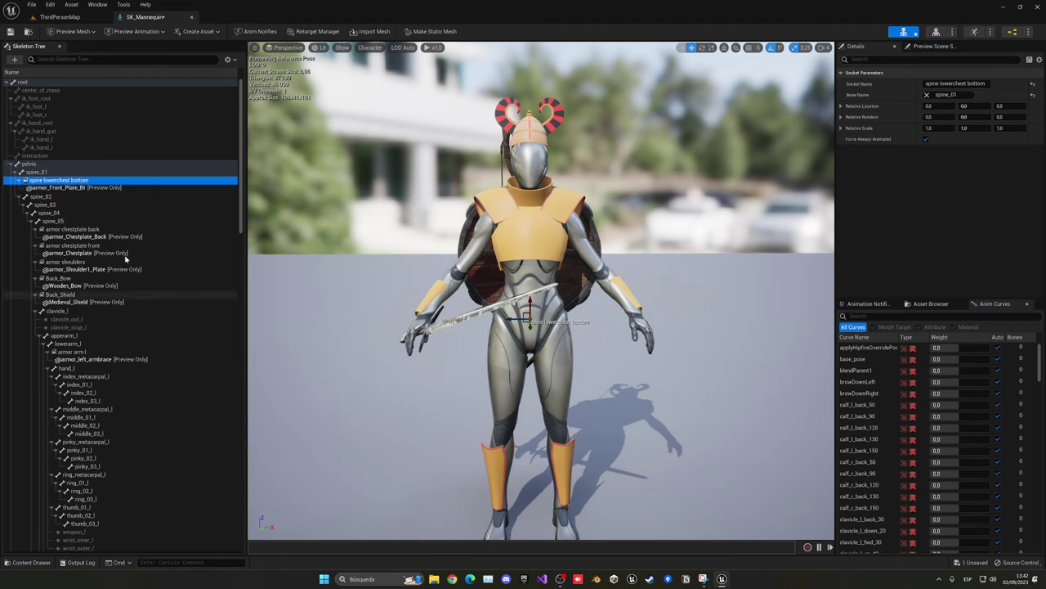
{"action": "left_click", "coordinate": [72, 180]}
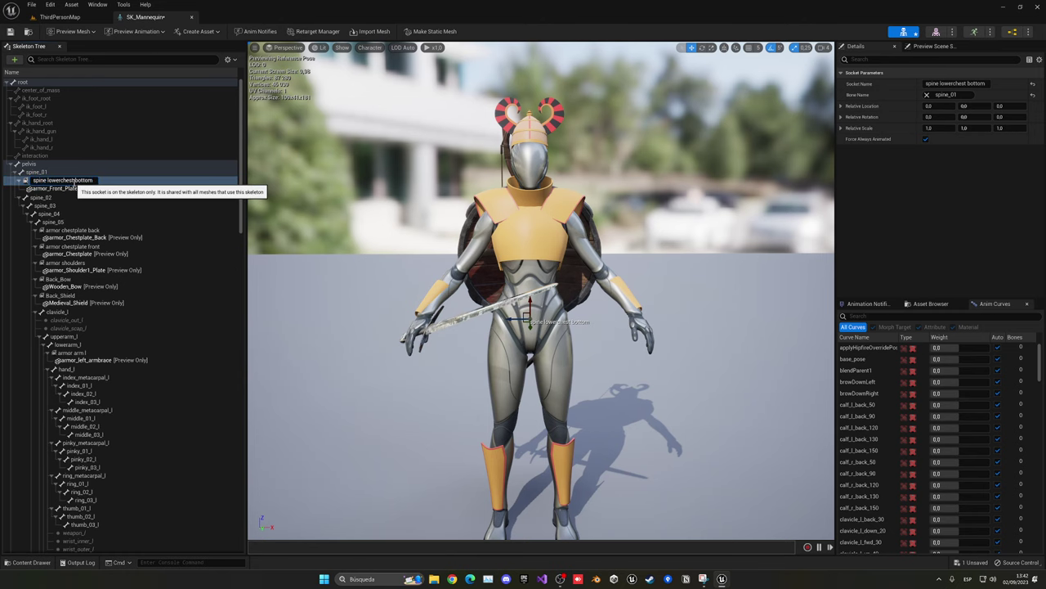
{"action": "type", "text": "front"}
{"action": "key", "text": "Return"}
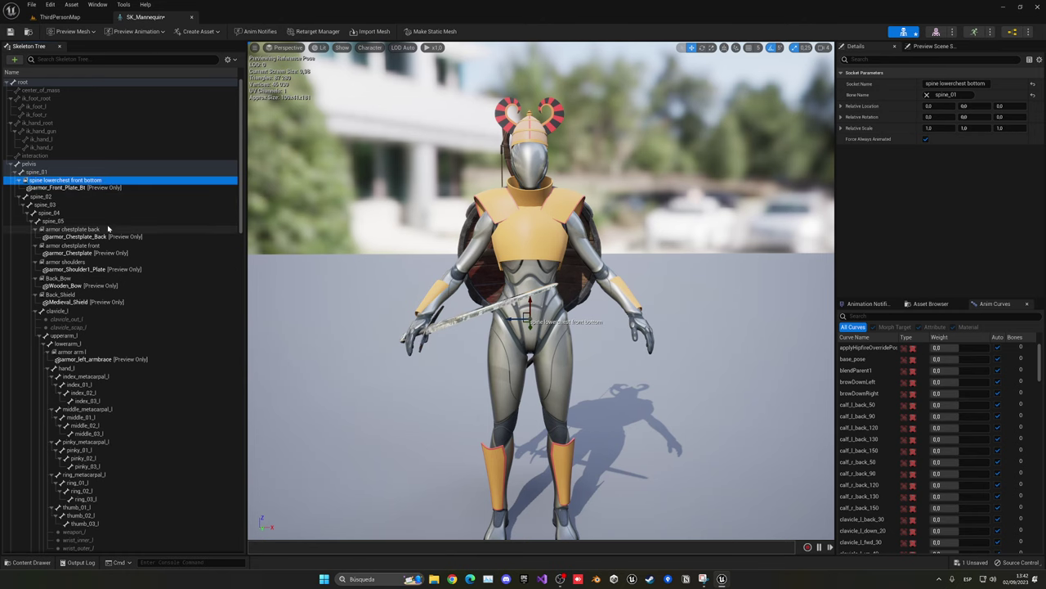
Step: Rotate the front bottom plate down and raise it into place at the waist
{"action": "scroll", "coordinate": [494, 330], "scroll_direction": "up", "scroll_amount": 5}
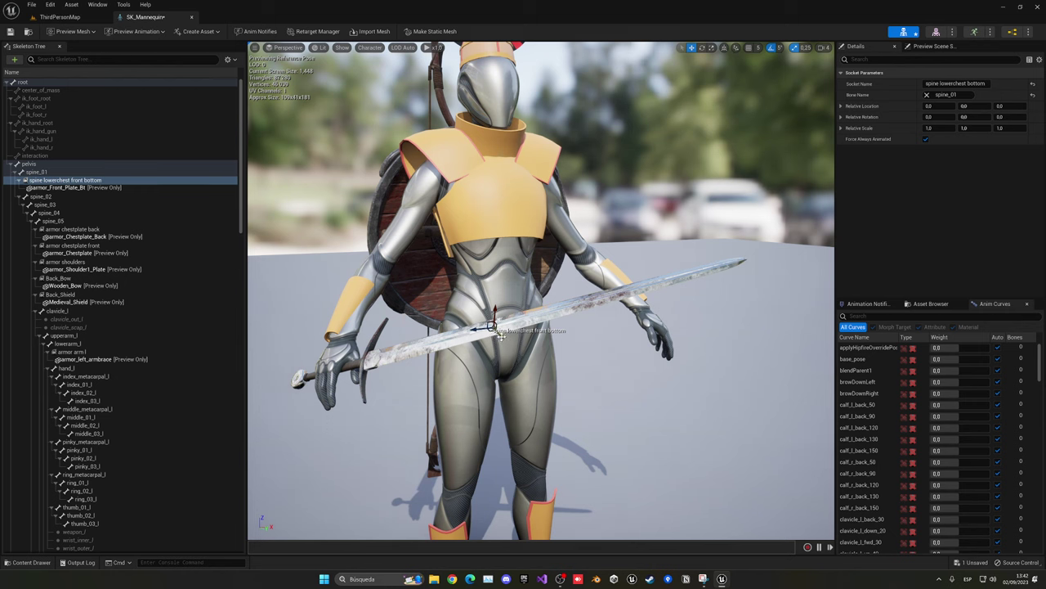
{"action": "mouse_move", "coordinate": [500, 335]}
{"action": "left_mouse_down"}
{"action": "mouse_move", "coordinate": [550, 361]}
{"action": "mouse_move", "coordinate": [544, 351]}
{"action": "left_mouse_up"}
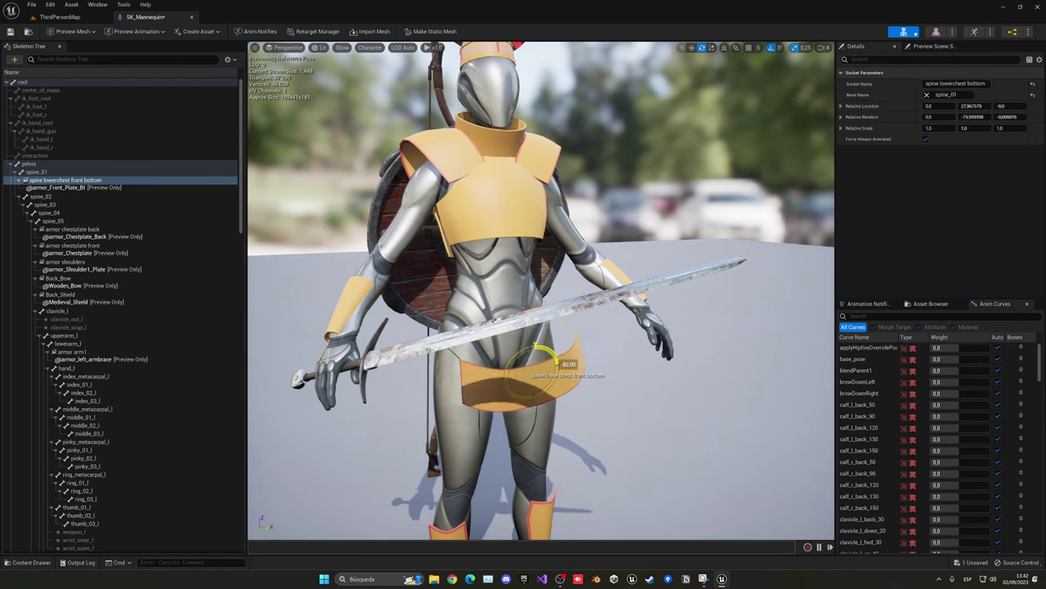
{"action": "key", "text": "w"}
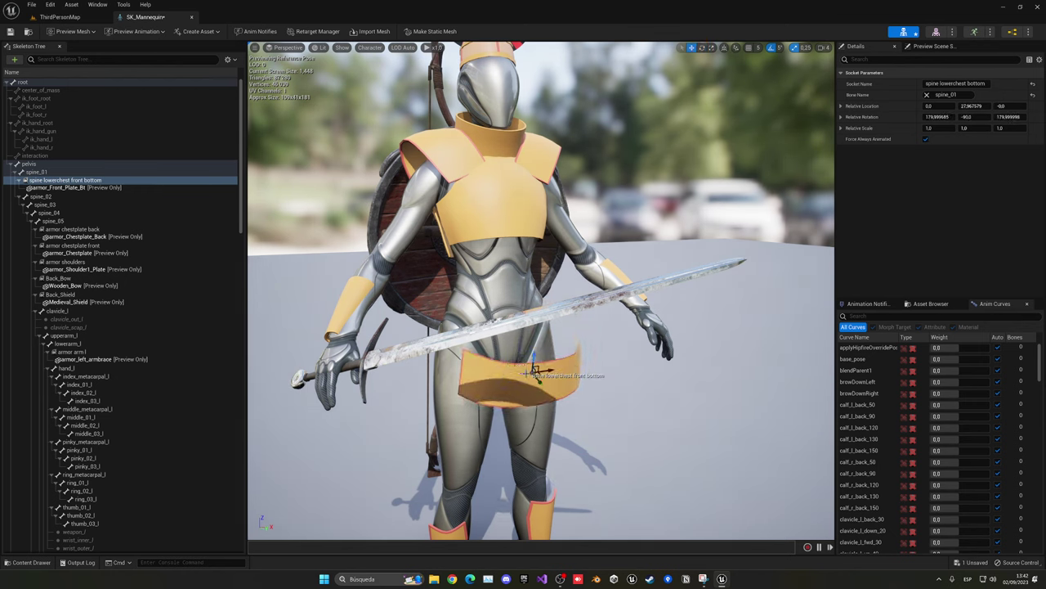
{"action": "left_click_drag", "start_coordinate": [540, 380], "coordinate": [515, 352]}
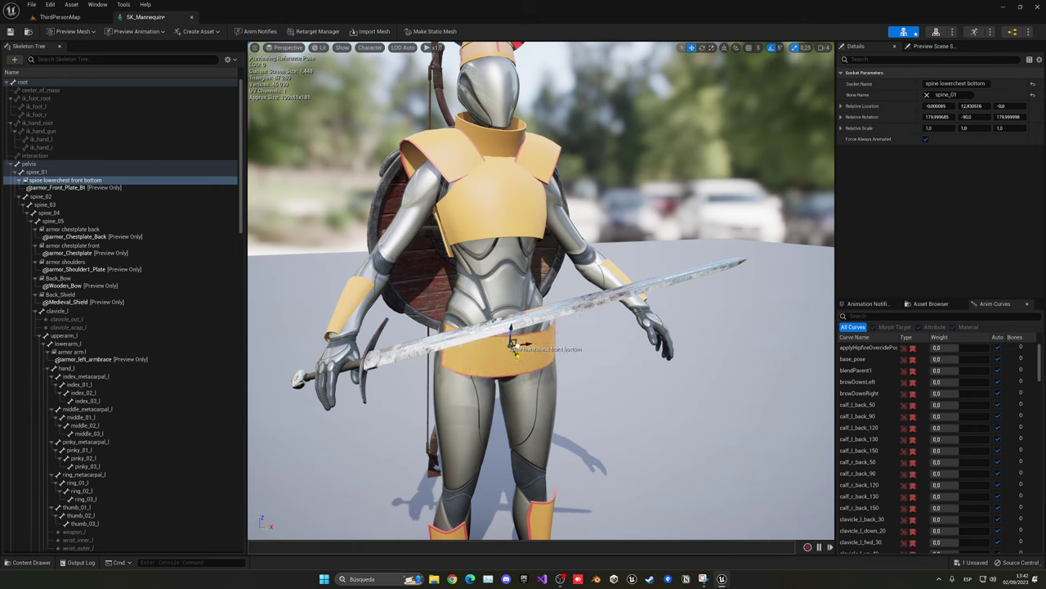
{"action": "left_click", "coordinate": [55, 197]}
Step: Add a socket named 'armor lowerchest front mid' to the spine_02 bone
{"action": "right_click", "coordinate": [56, 197]}
{"action": "left_click", "coordinate": [82, 236]}
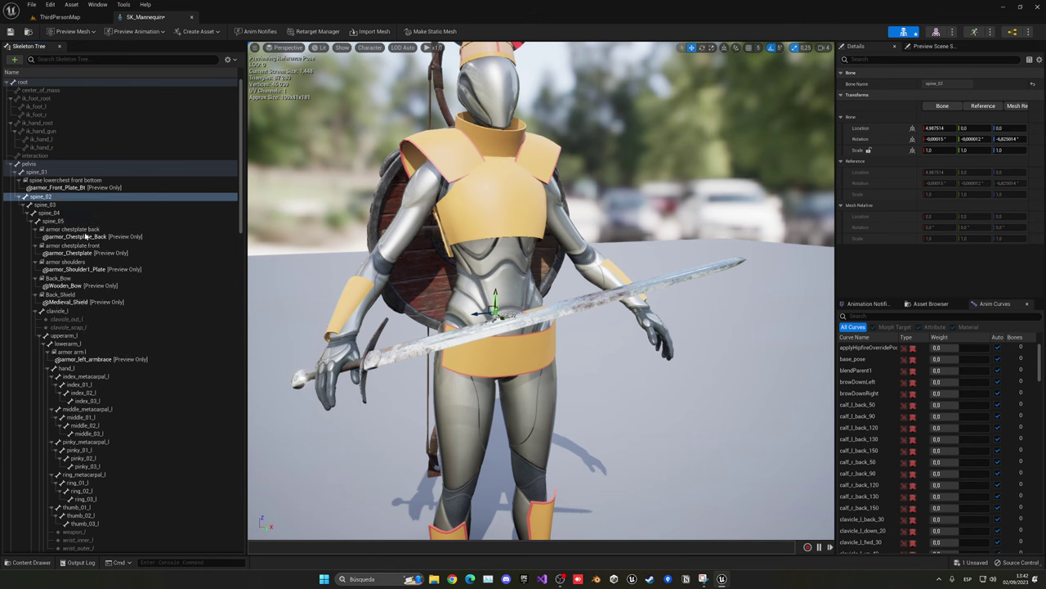
{"action": "double_click", "coordinate": [58, 205]}
{"action": "type", "text": "st front mi"}
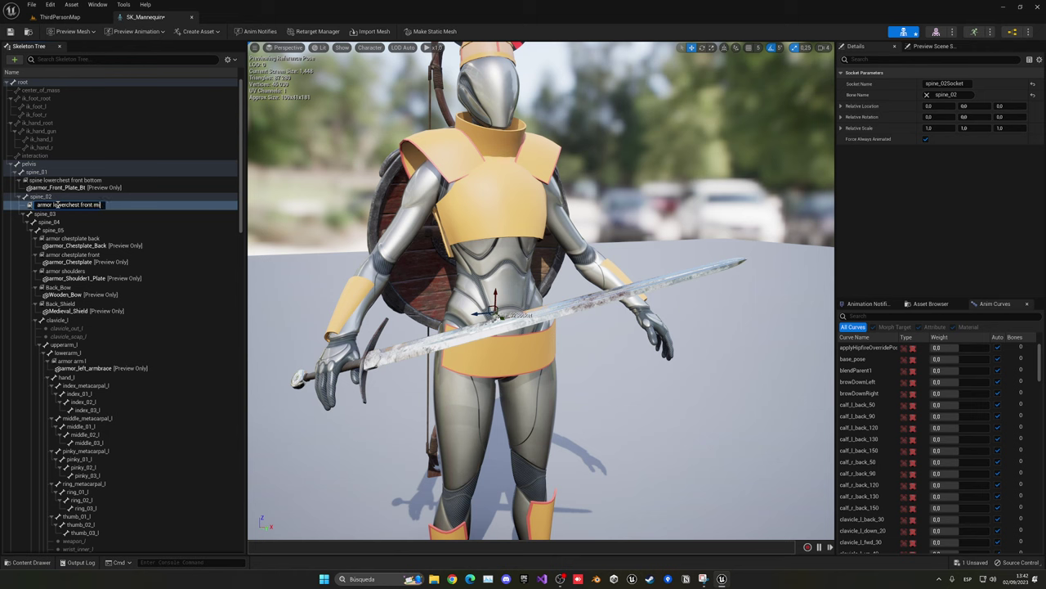
{"action": "type", "text": "d"}
{"action": "key", "text": "Return"}
Step: Preview armor_Front_Plate_Mid on the mid socket and move it up over the midriff
{"action": "right_click", "coordinate": [71, 208]}
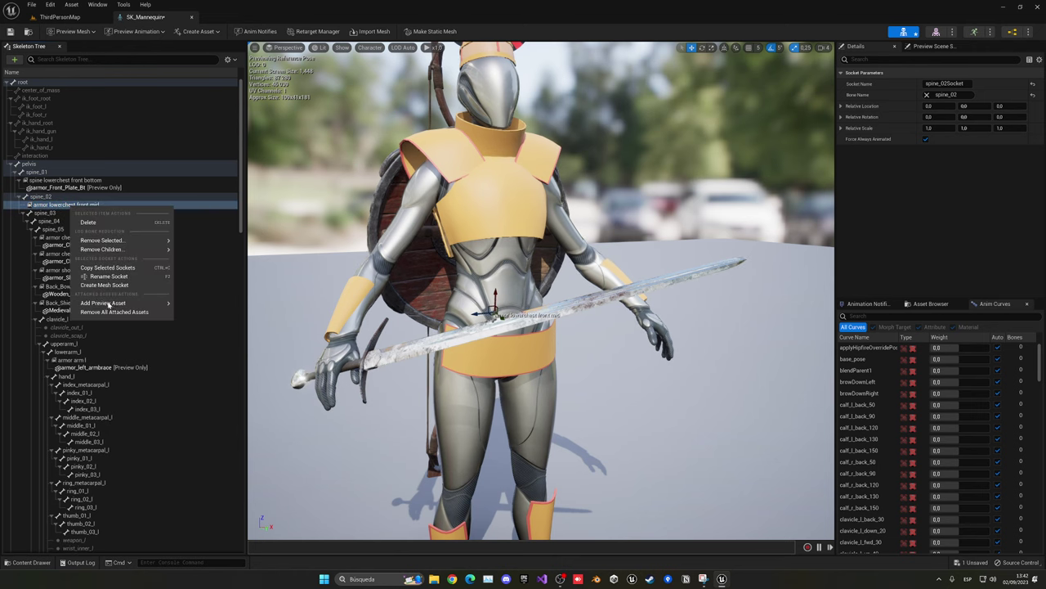
{"action": "mouse_move", "coordinate": [112, 304]}
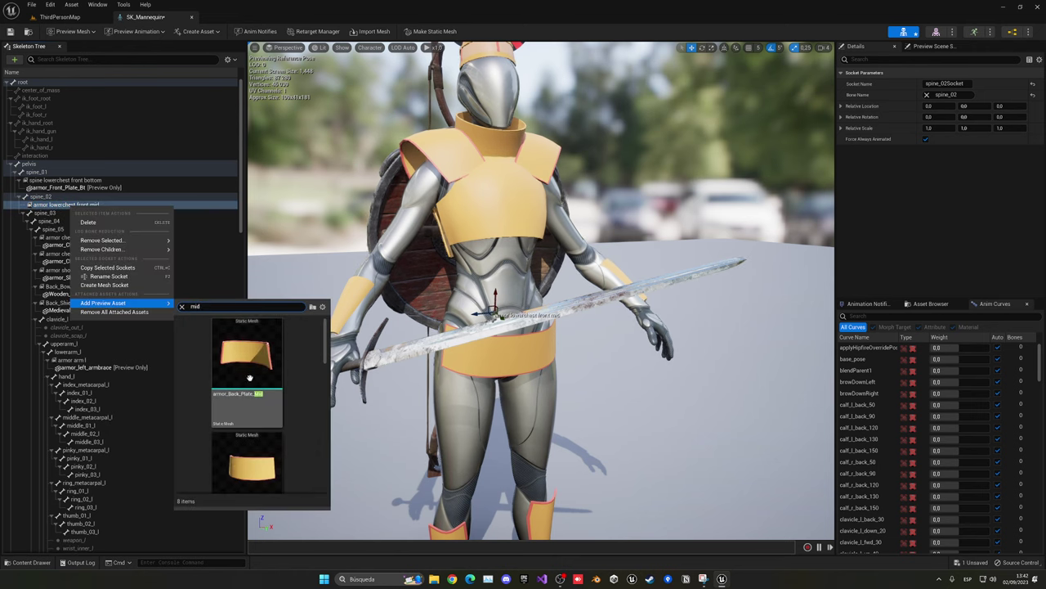
{"action": "left_click", "coordinate": [245, 384]}
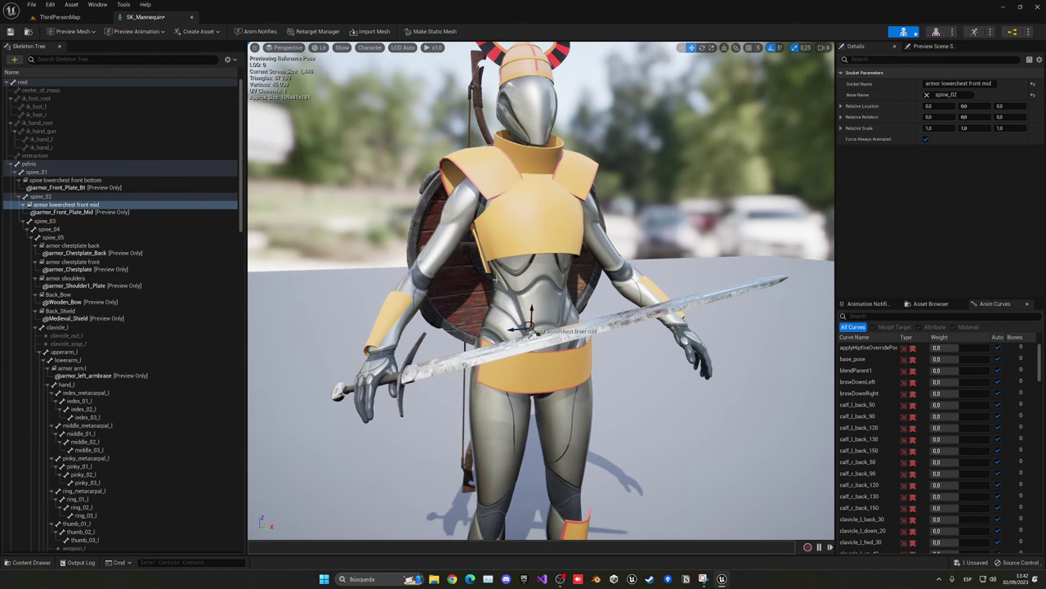
{"action": "mouse_move", "coordinate": [538, 337]}
{"action": "left_mouse_down"}
{"action": "mouse_move", "coordinate": [538, 315]}
{"action": "mouse_move", "coordinate": [564, 321]}
{"action": "mouse_move", "coordinate": [546, 317]}
{"action": "left_mouse_up"}
{"action": "key", "text": "e"}
{"action": "key", "text": "w"}
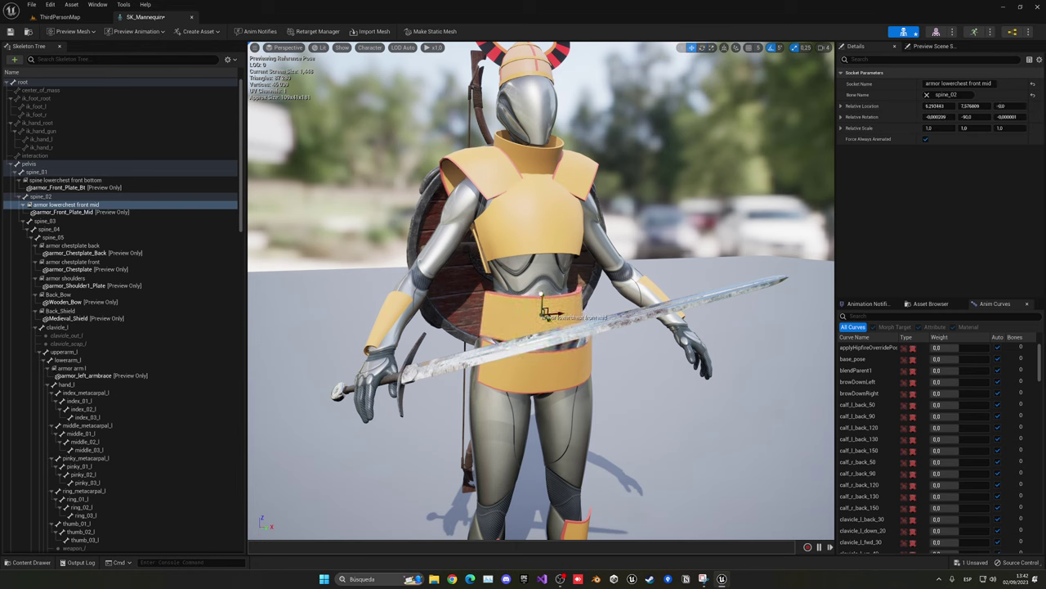
Step: Add a socket named 'armor lowerchest front top' to the spine_04 bone
{"action": "left_click", "coordinate": [49, 229]}
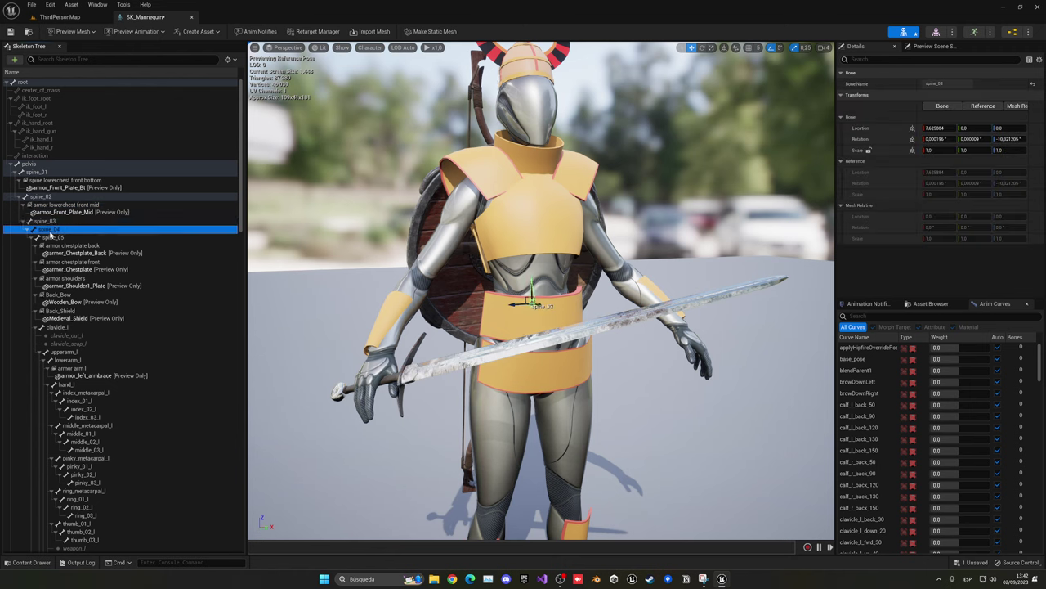
{"action": "right_click", "coordinate": [51, 233]}
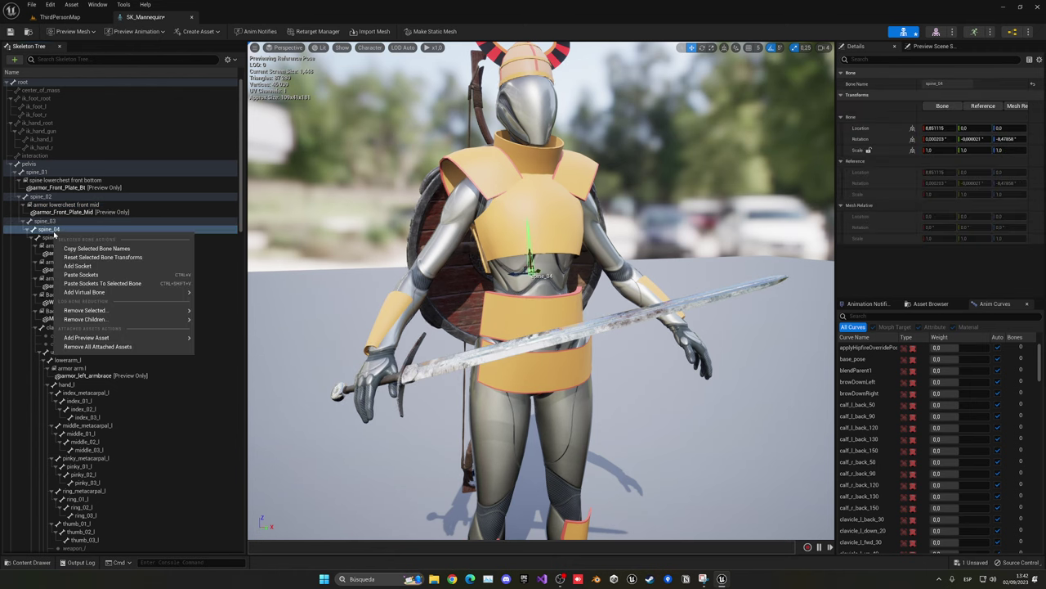
{"action": "left_click", "coordinate": [86, 266]}
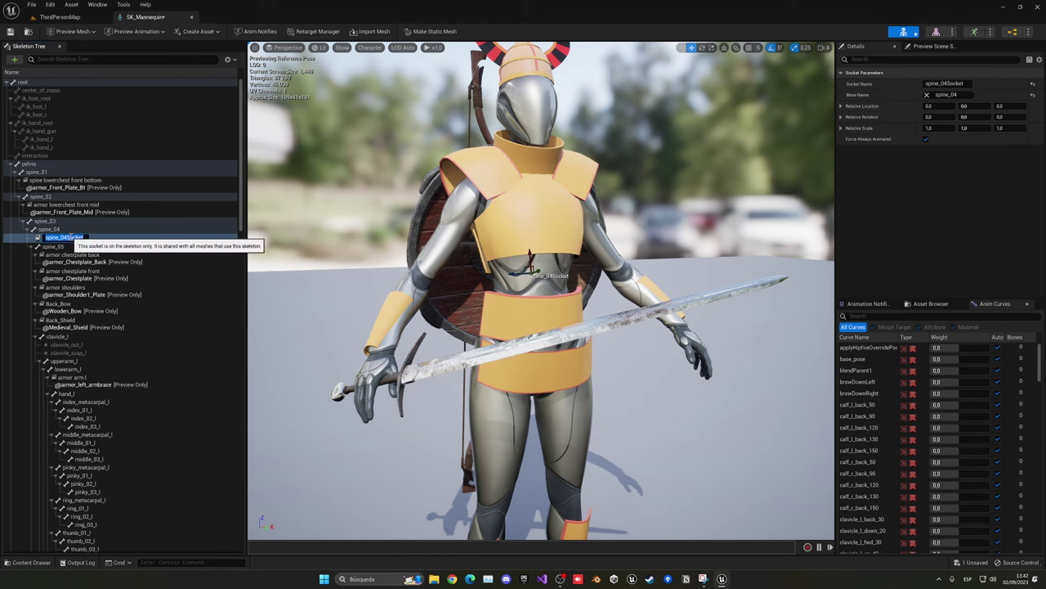
{"action": "type", "text": "armor lowerchest front t"}
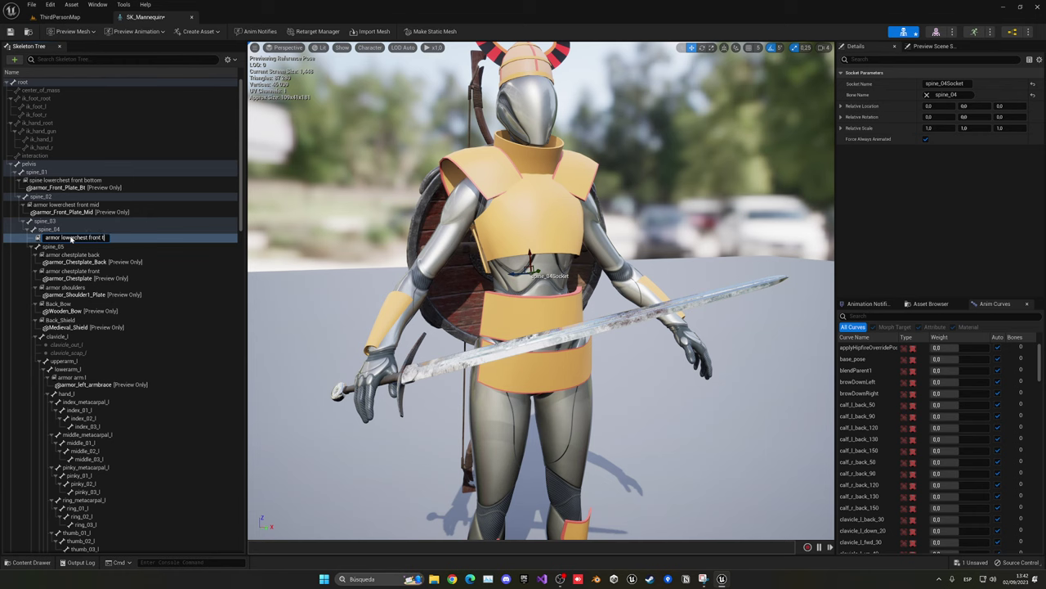
{"action": "type", "text": "op"}
{"action": "key", "text": "Return"}
Step: Preview armor_Front_Plate_Tp on the armor lowerchest front top socket
{"action": "right_click", "coordinate": [73, 237]}
{"action": "mouse_move", "coordinate": [106, 332]}
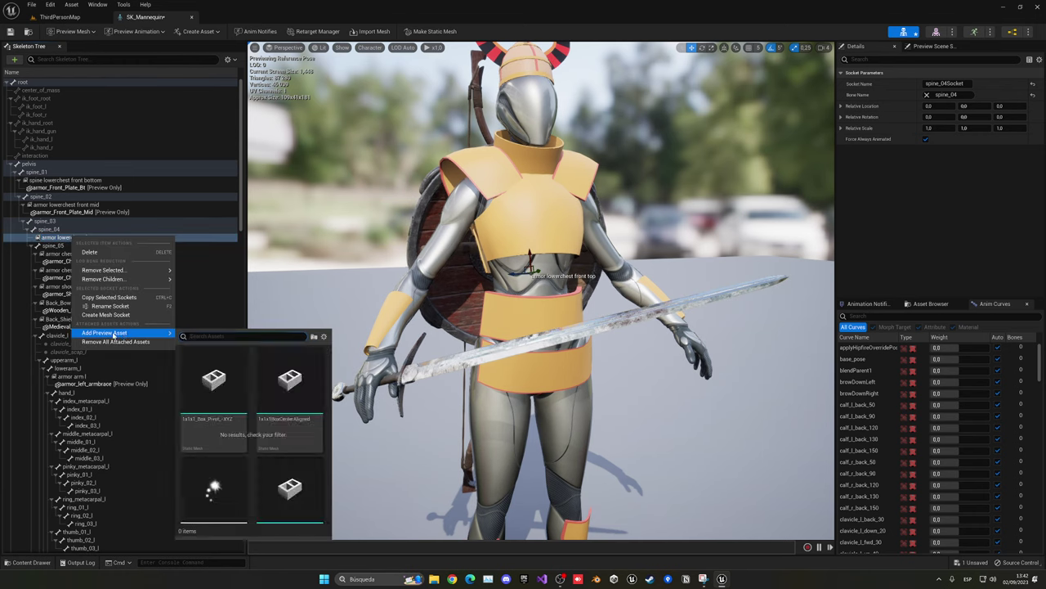
{"action": "type", "text": "top"}
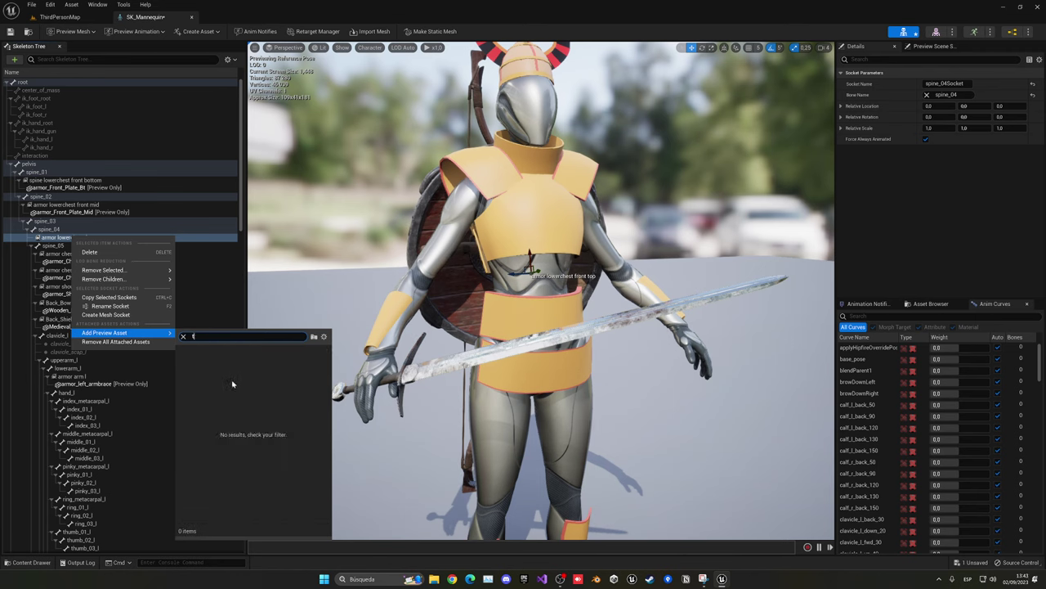
{"action": "type", "text": "o"}
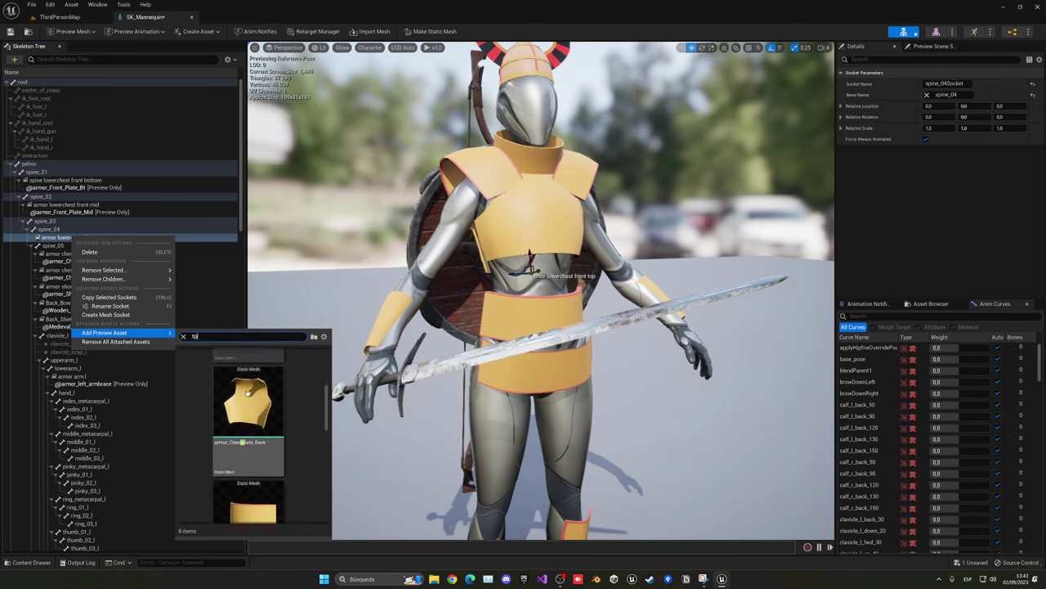
{"action": "left_click", "coordinate": [245, 425]}
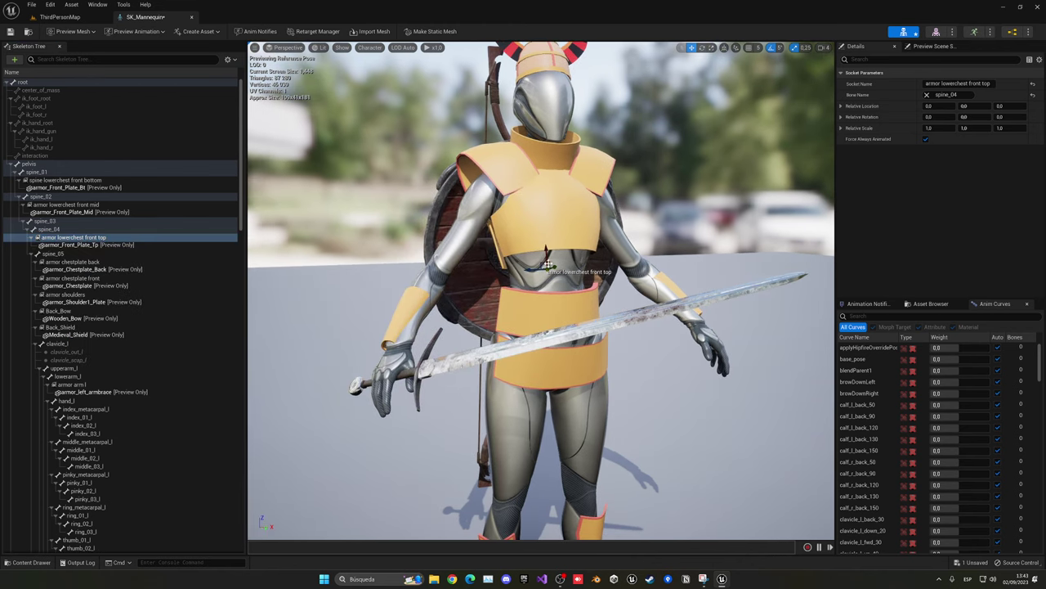
Step: Rotate the top front plate -90 and tuck it just under the chestplate
{"action": "key", "text": "e"}
{"action": "key", "text": "w"}
{"action": "left_click_drag", "start_coordinate": [541, 278], "coordinate": [582, 245]}
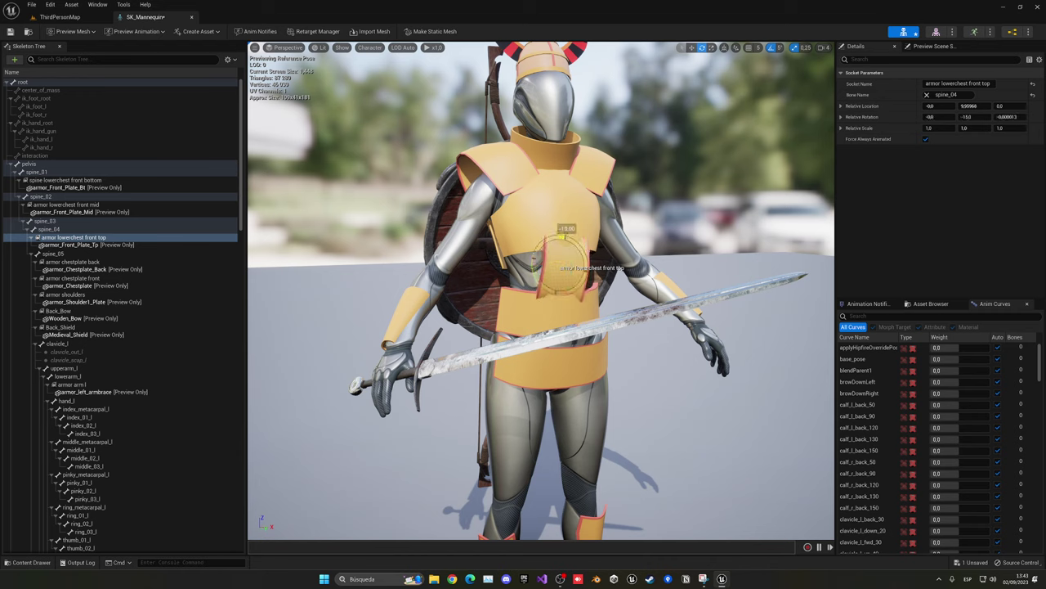
{"action": "key", "text": "w"}
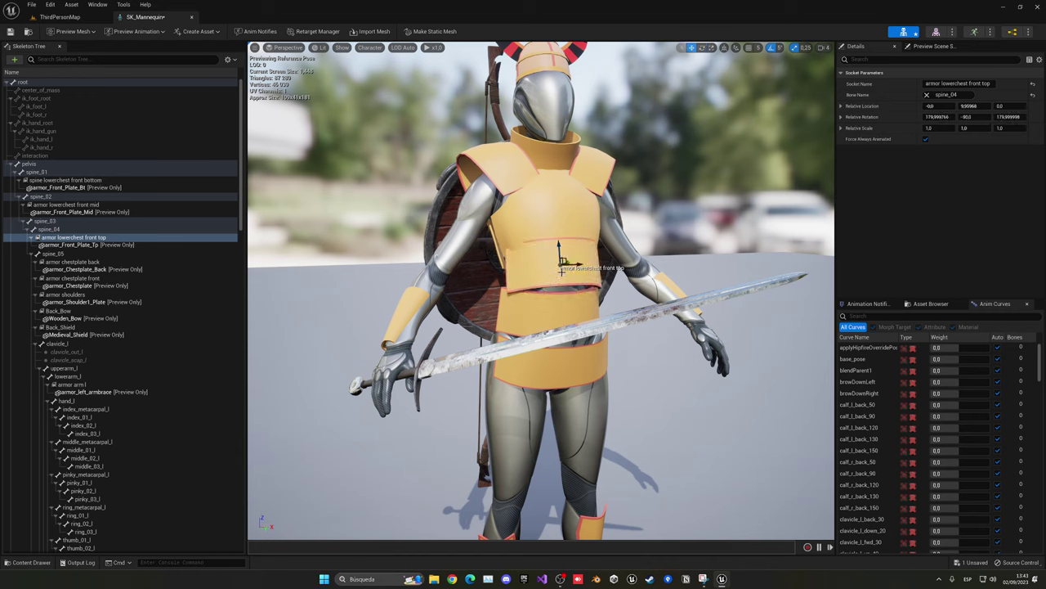
{"action": "left_click_drag", "start_coordinate": [565, 260], "coordinate": [557, 253]}
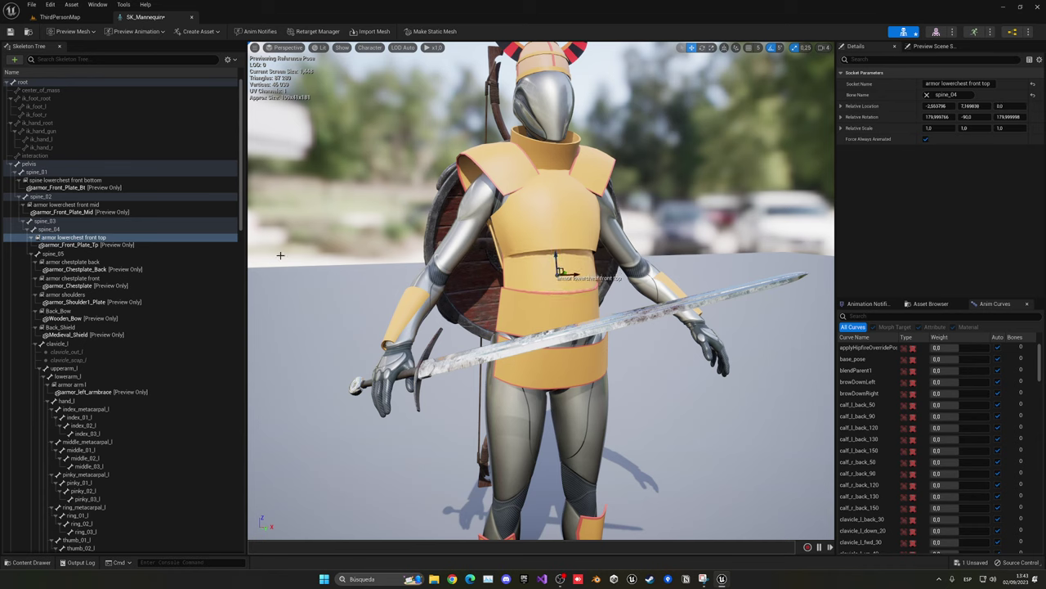
{"action": "left_click", "coordinate": [58, 197]}
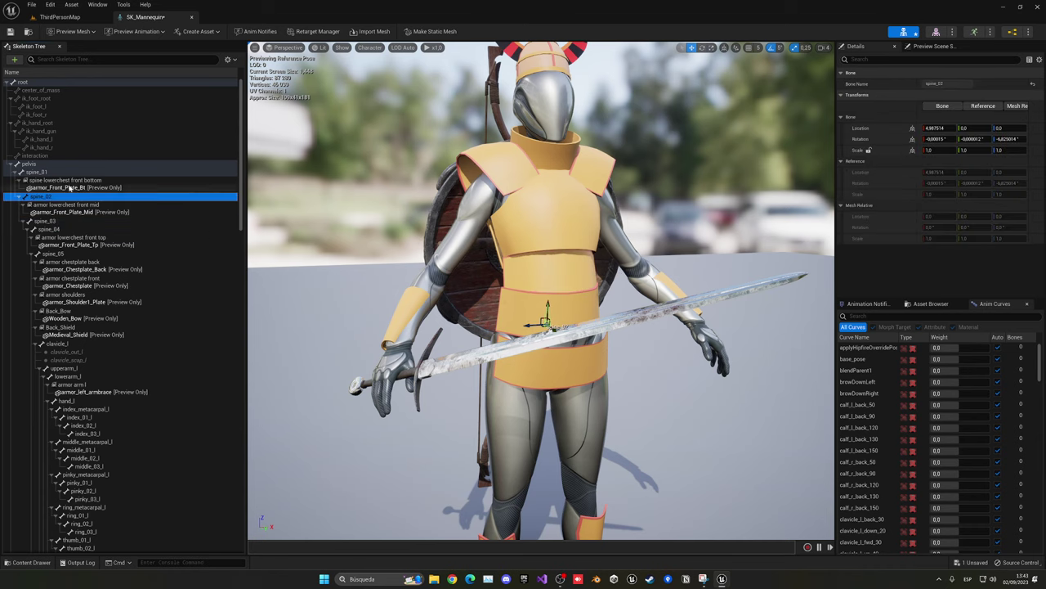
Step: Nudge the spine lowerchest front bottom plate slightly forward and check it from the side
{"action": "left_click", "coordinate": [57, 173]}
{"action": "left_click", "coordinate": [90, 180]}
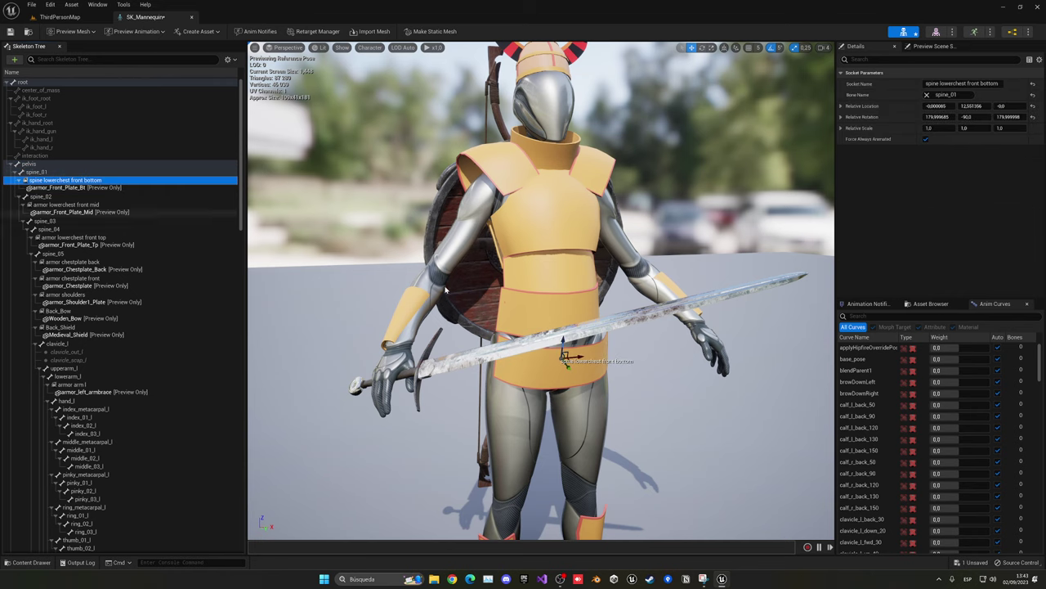
{"action": "mouse_move", "coordinate": [564, 357]}
{"action": "left_mouse_down"}
{"action": "mouse_move", "coordinate": [570, 349]}
{"action": "mouse_move", "coordinate": [560, 354]}
{"action": "left_mouse_up"}
{"action": "key", "text": "e"}
{"action": "key", "text": "w"}
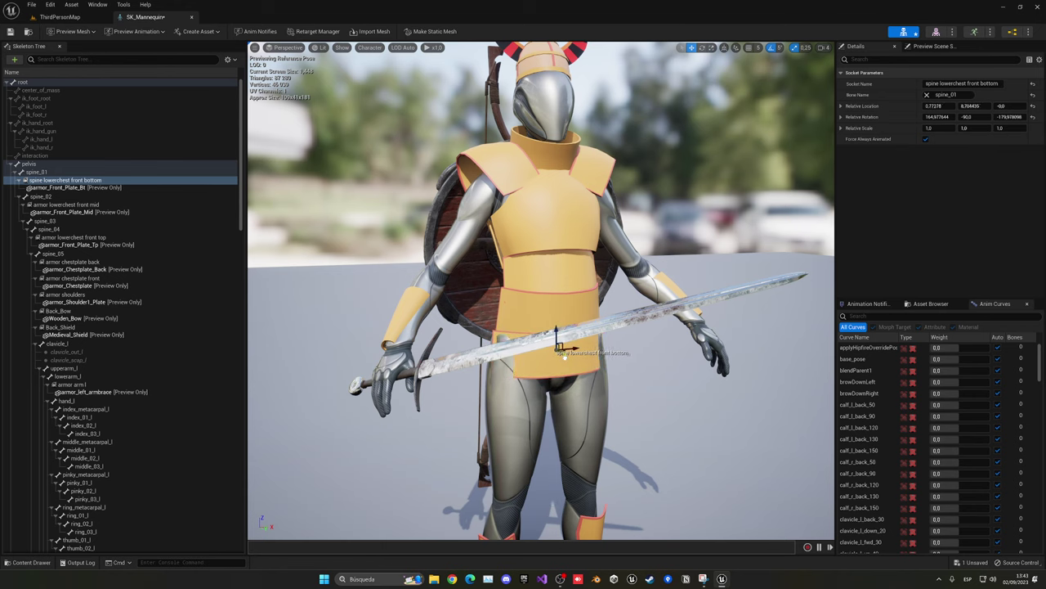
{"action": "right_click_drag", "start_coordinate": [560, 344], "coordinate": [621, 348]}
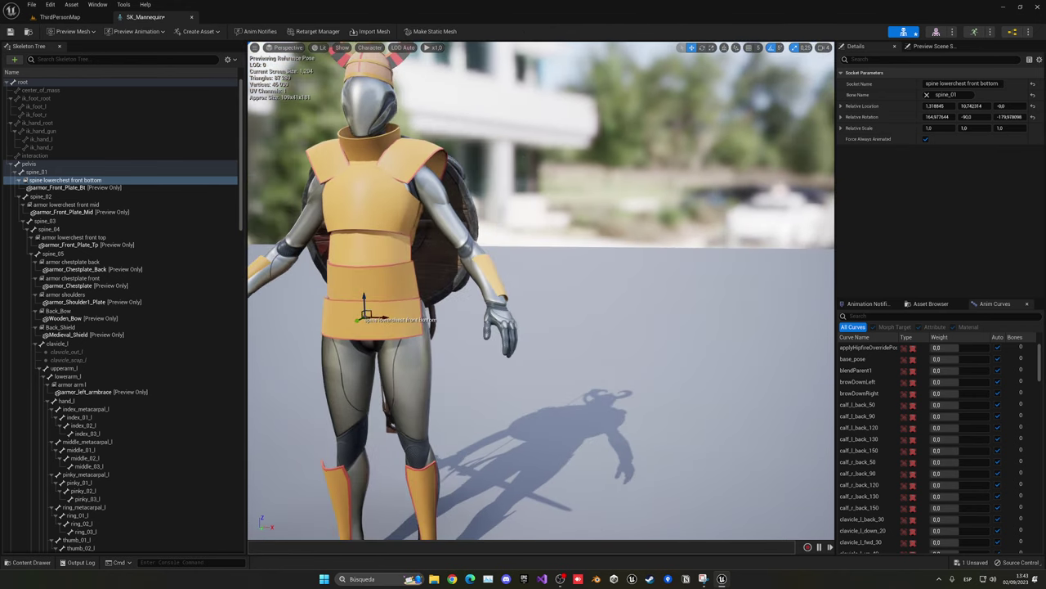
{"action": "left_click", "coordinate": [66, 179]}
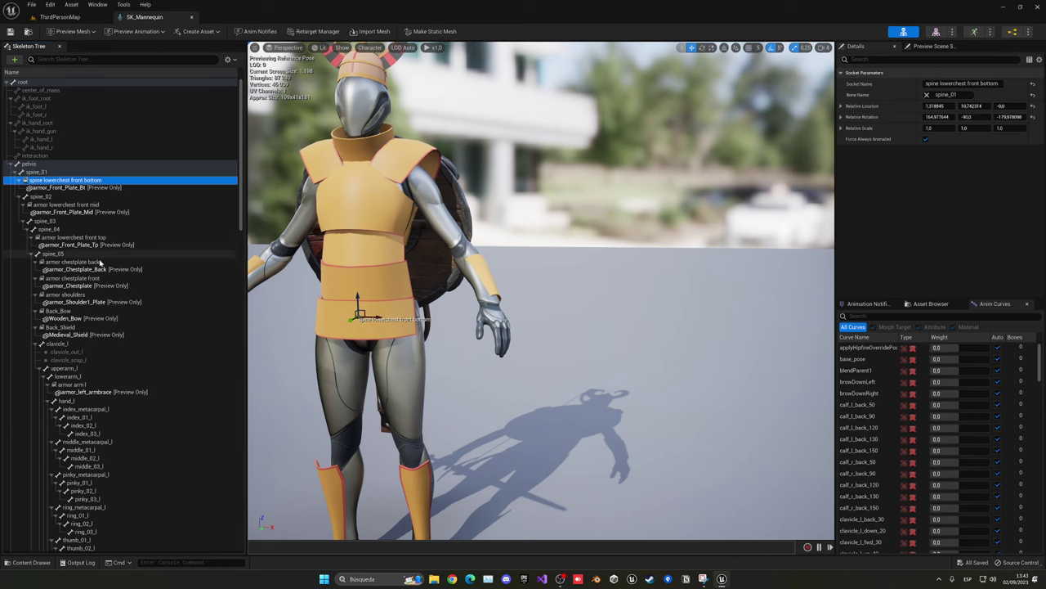
Step: Set the armor shoulders socket's Y scale to 1.25 and save the skeleton
{"action": "left_click", "coordinate": [65, 294]}
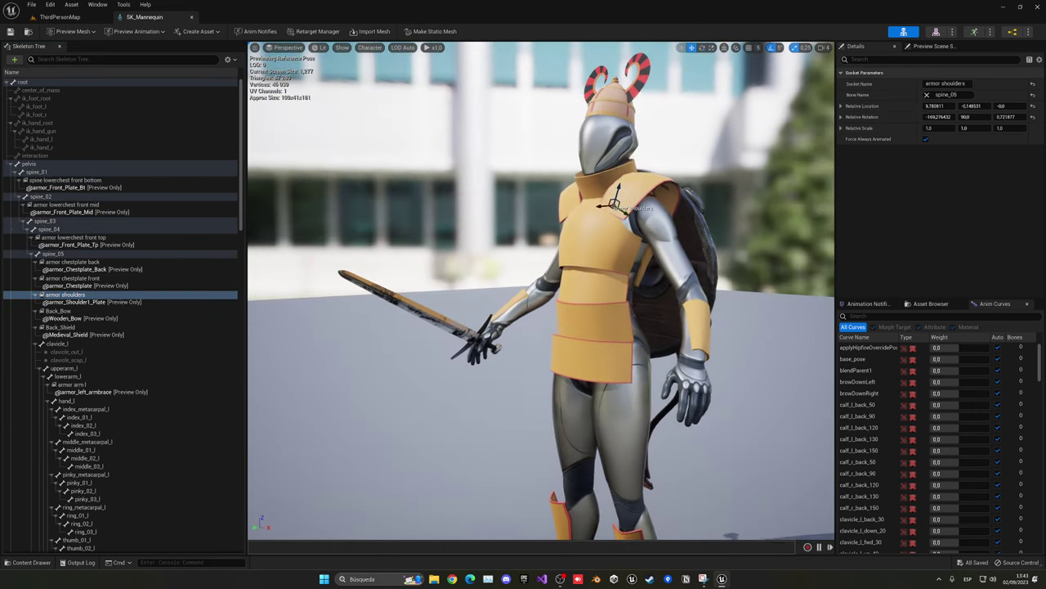
{"action": "right_click_drag", "start_coordinate": [490, 245], "coordinate": [475, 200]}
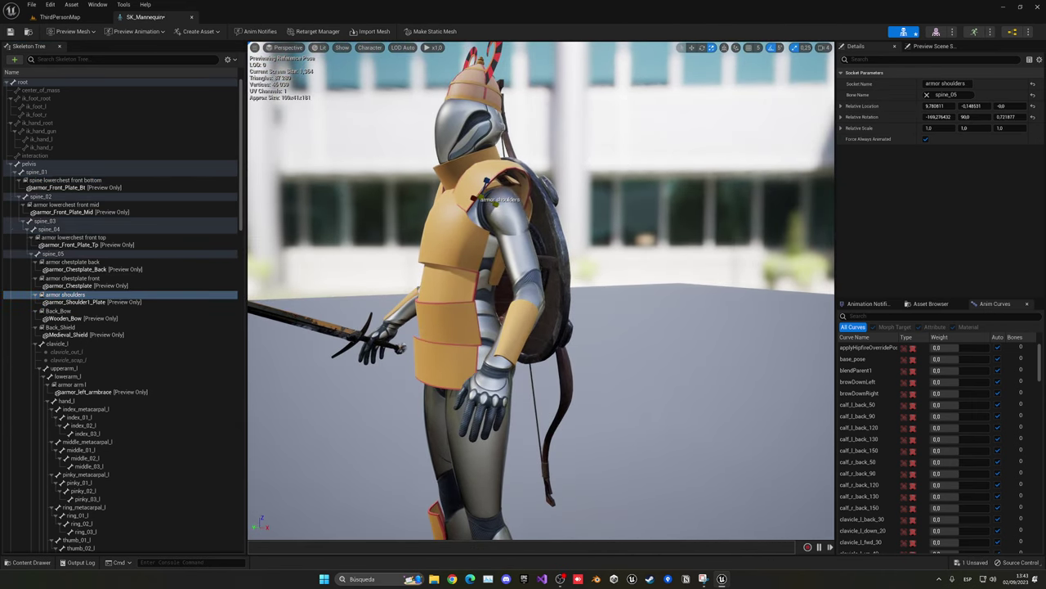
{"action": "left_click_drag", "start_coordinate": [965, 127], "coordinate": [981, 128]}
{"action": "right_click_drag", "start_coordinate": [535, 209], "coordinate": [447, 228]}
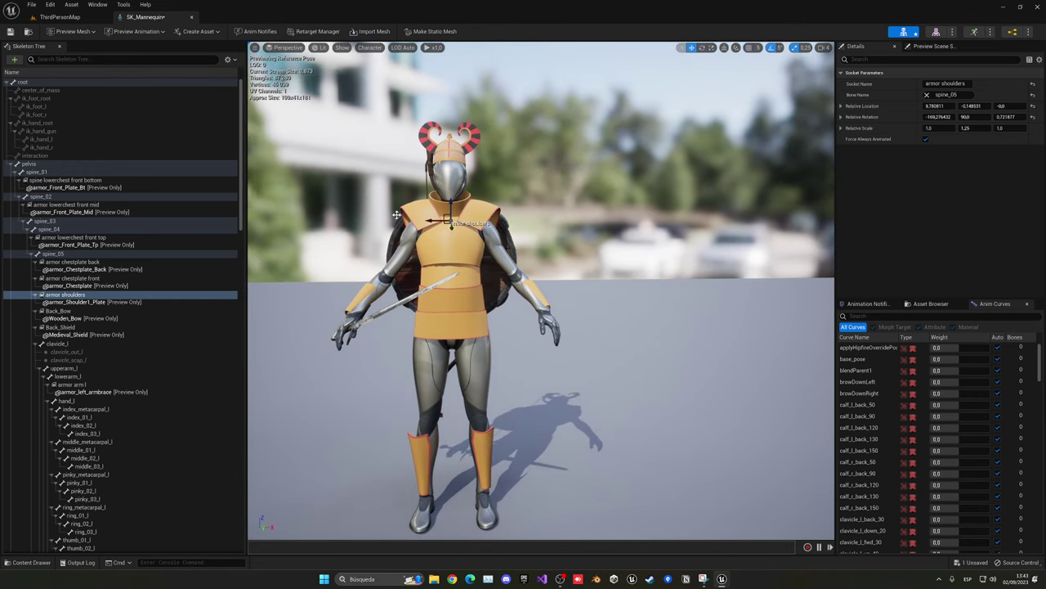
{"action": "left_click", "coordinate": [14, 33]}
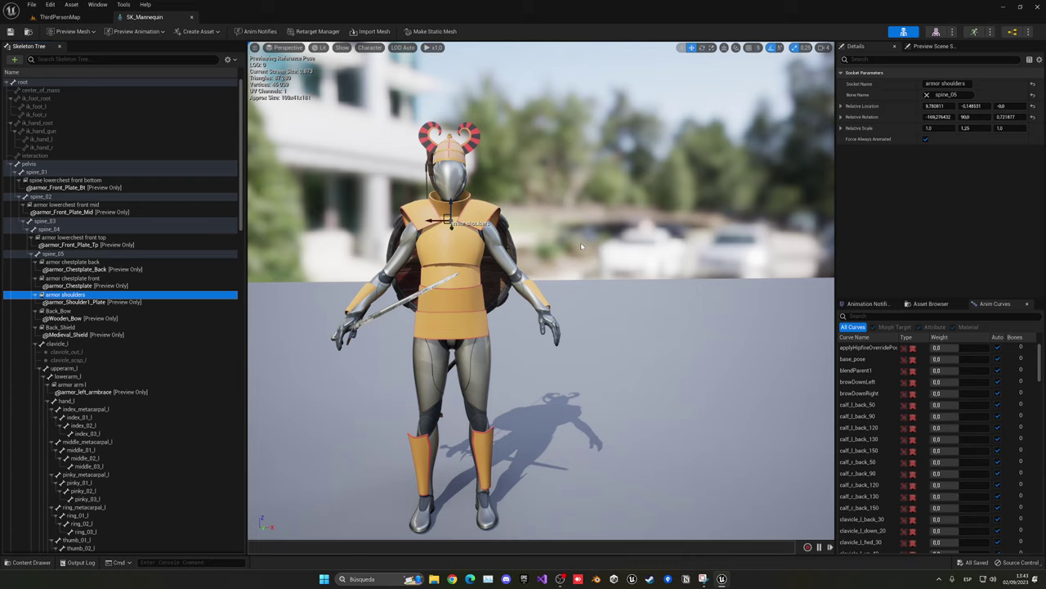
{"action": "mouse_move", "coordinate": [374, 387]}
{"action": "right_mouse_down"}
{"action": "mouse_move", "coordinate": [540, 292]}
{"action": "mouse_move", "coordinate": [524, 256]}
{"action": "mouse_move", "coordinate": [532, 279]}
{"action": "right_mouse_up"}
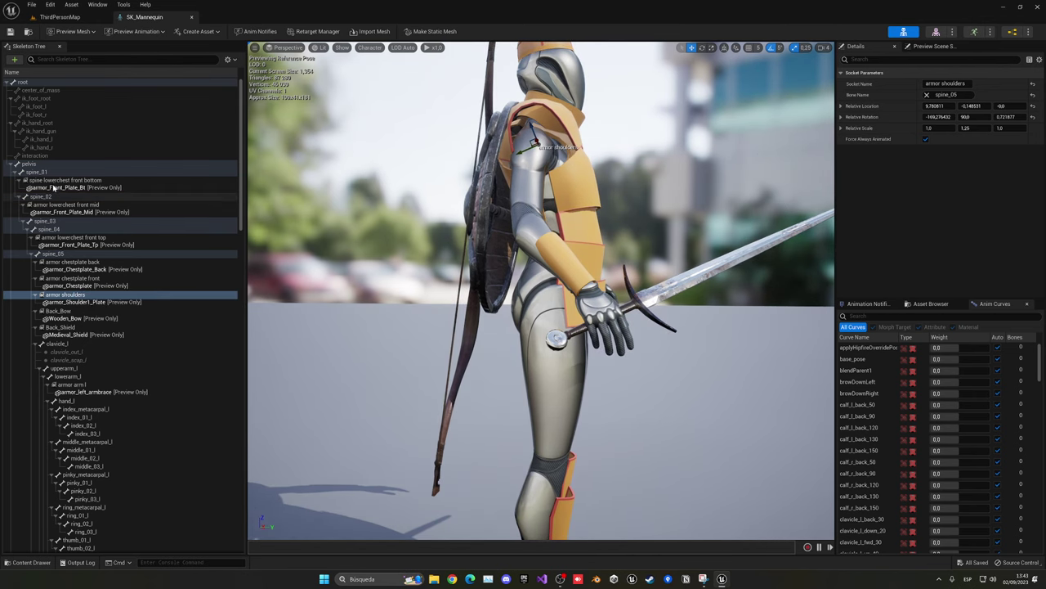
Step: Add a socket named 'armor lowerchest back bottom' to the spine_01 bone
{"action": "left_click", "coordinate": [47, 172]}
{"action": "right_click", "coordinate": [49, 175]}
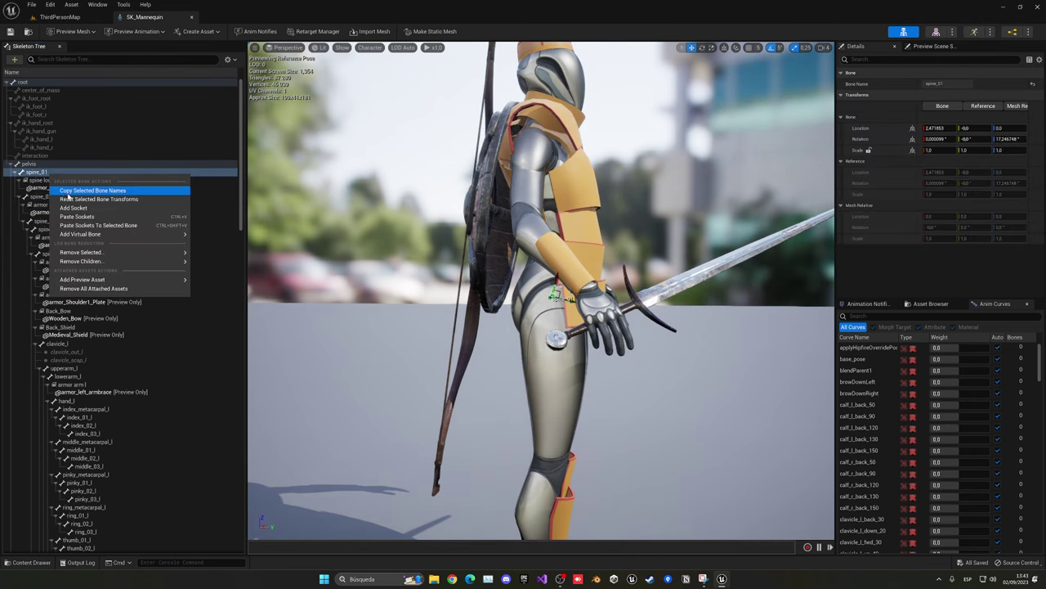
{"action": "left_click", "coordinate": [56, 190]}
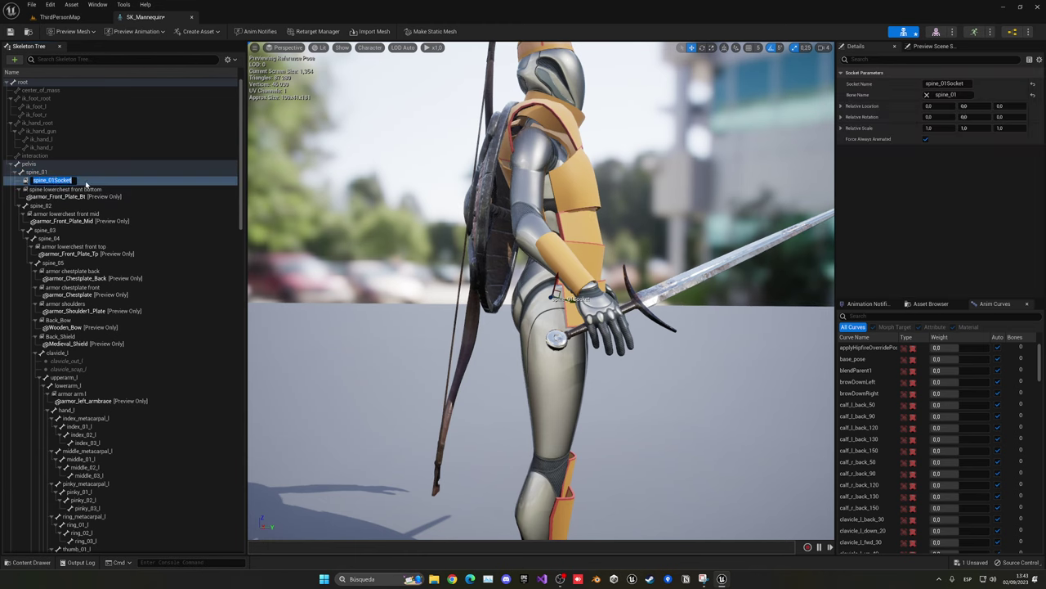
{"action": "type", "text": "armor lowerchest back bott"}
{"action": "type", "text": "om"}
{"action": "key", "text": "Return"}
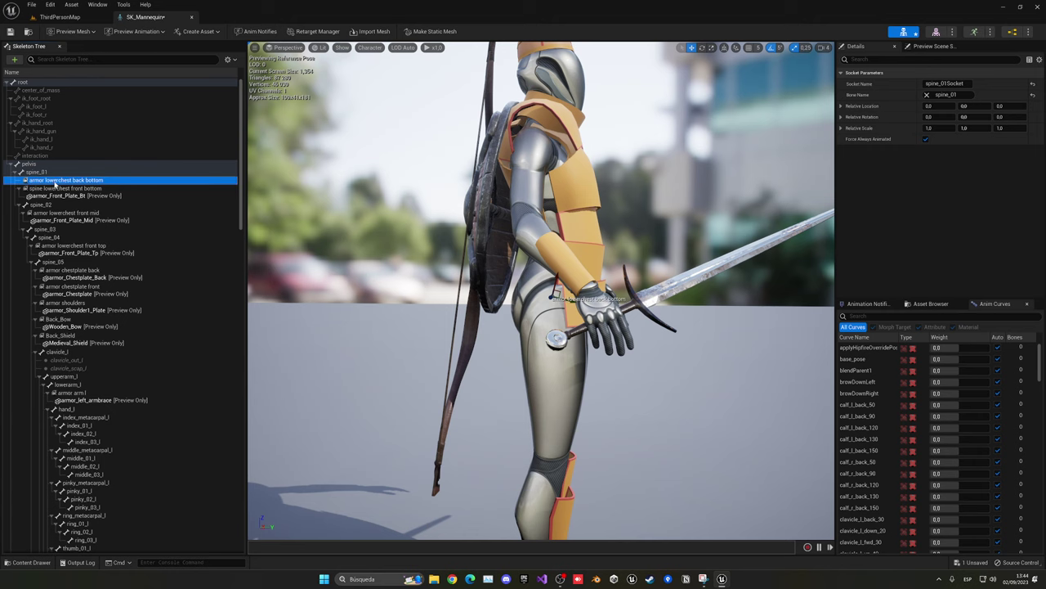
Step: Rename the spine lowerchest front bottom socket to 'armor lowerchest front bottom'
{"action": "left_click", "coordinate": [49, 188]}
{"action": "left_click", "coordinate": [35, 189]}
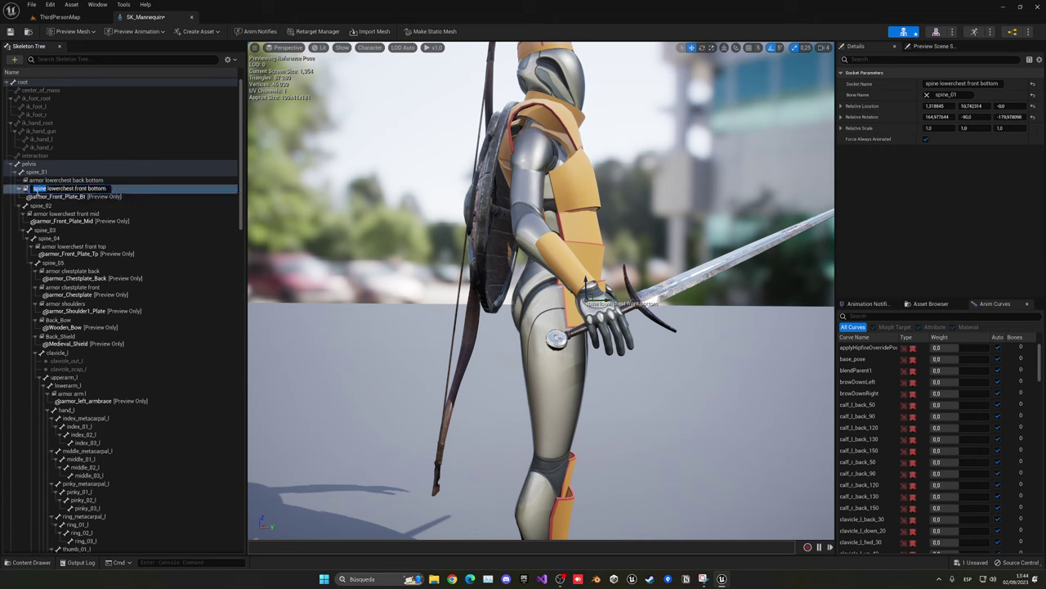
{"action": "type", "text": "armor"}
{"action": "key", "text": "Return"}
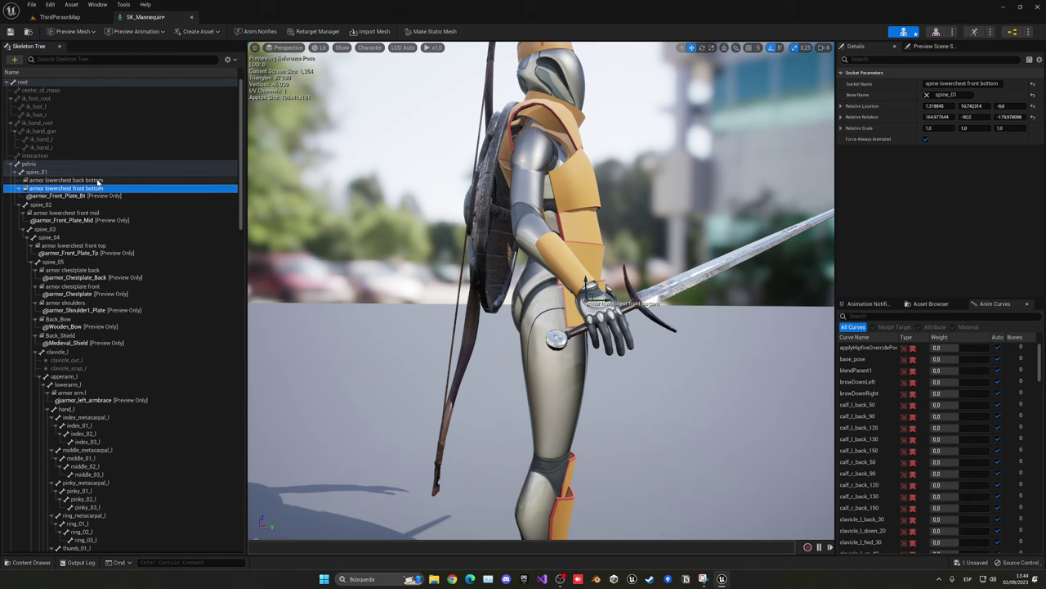
Step: Preview armor_Back_Plate_Bt on the back bottom socket and move it behind the lower back
{"action": "left_click", "coordinate": [97, 181]}
{"action": "right_click", "coordinate": [95, 180]}
{"action": "mouse_move", "coordinate": [135, 277]}
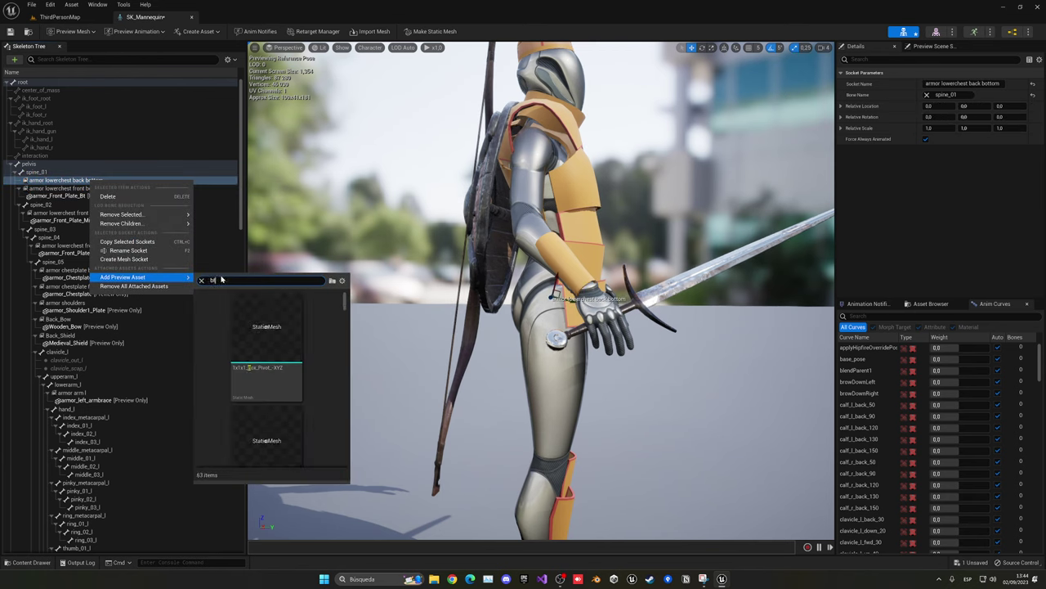
{"action": "type", "text": "back"}
{"action": "left_click", "coordinate": [263, 343]}
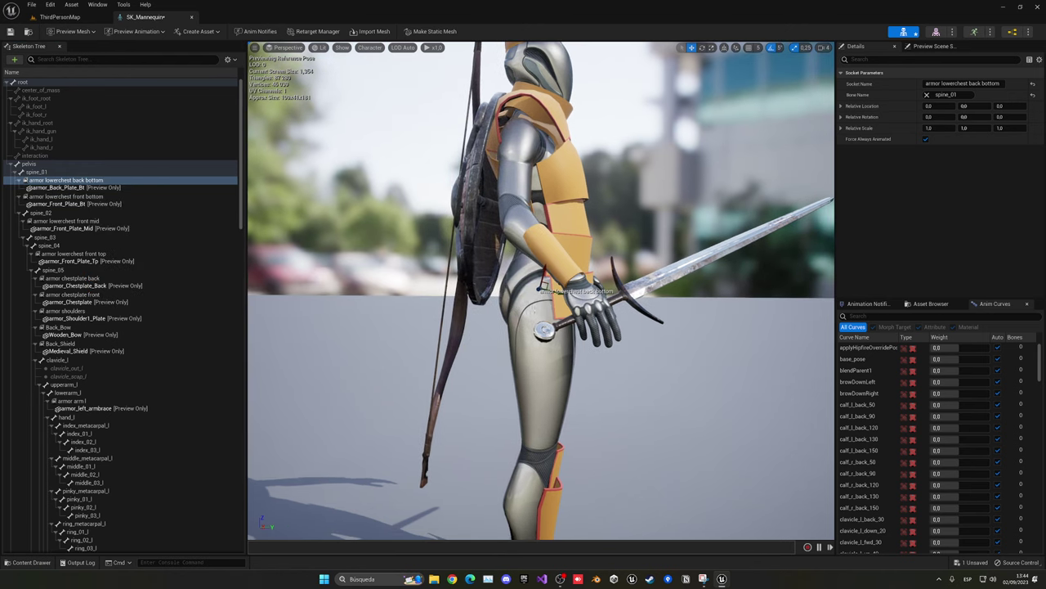
{"action": "left_click_drag", "start_coordinate": [543, 291], "coordinate": [462, 271]}
{"action": "key", "text": "w"}
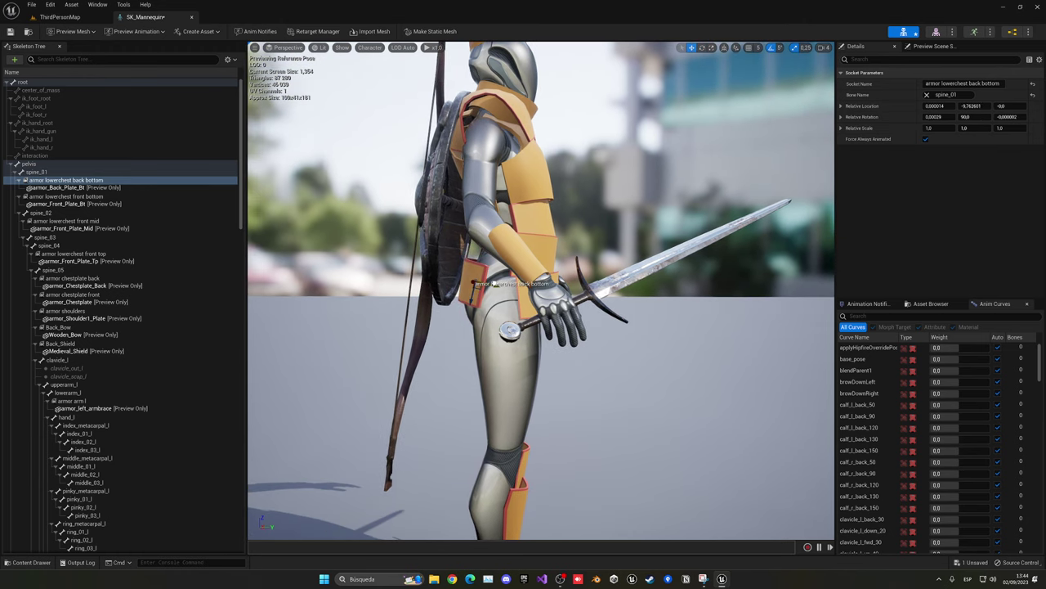
Step: Add an 'armor lowerchest back mid' socket on spine_02 previewing armor_Back_Plate_Mid
{"action": "left_click", "coordinate": [49, 213]}
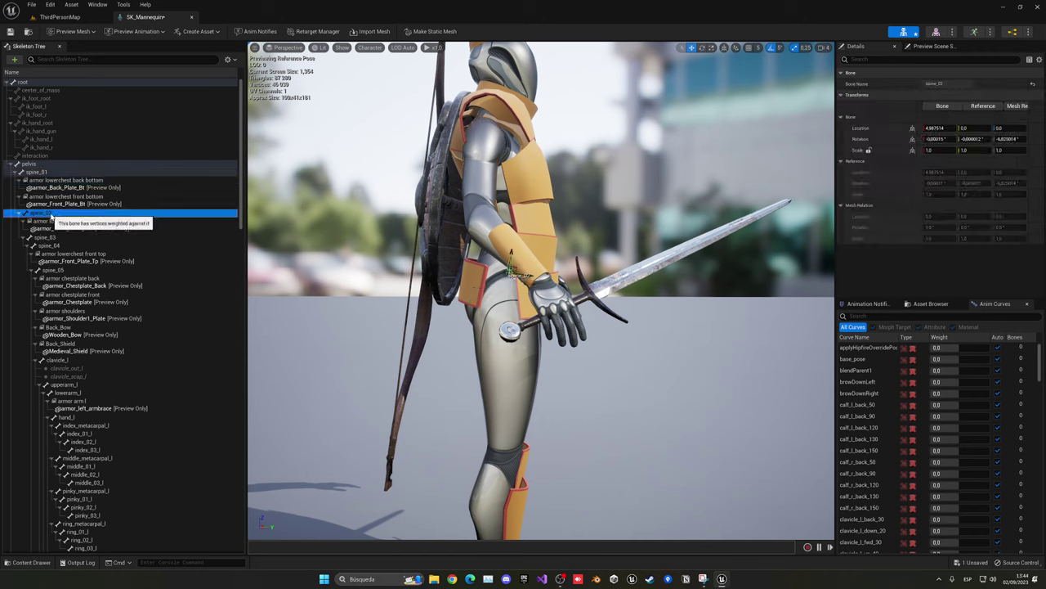
{"action": "right_click", "coordinate": [53, 218]}
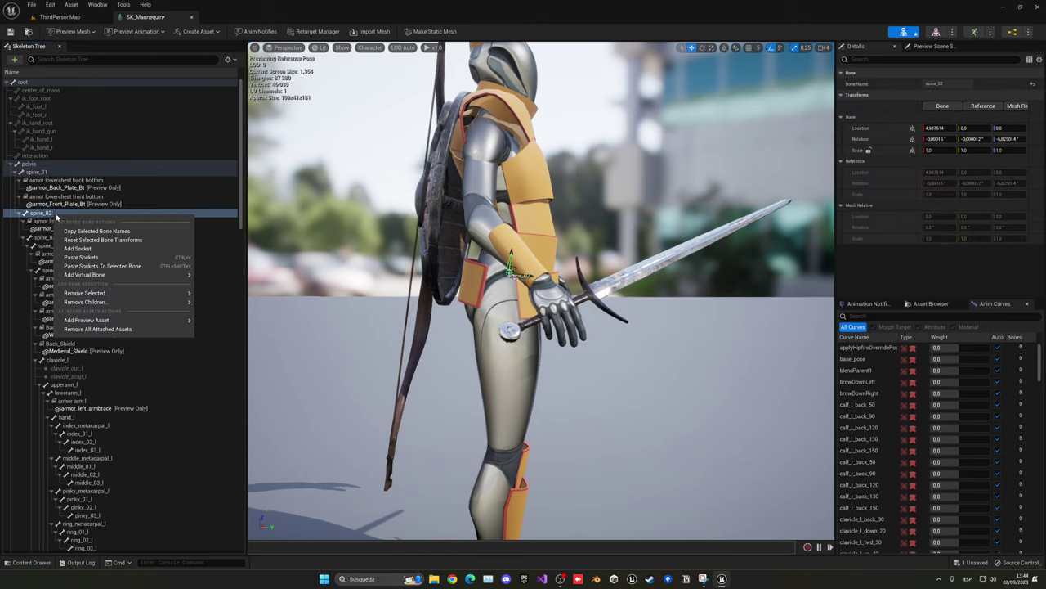
{"action": "left_click", "coordinate": [78, 250]}
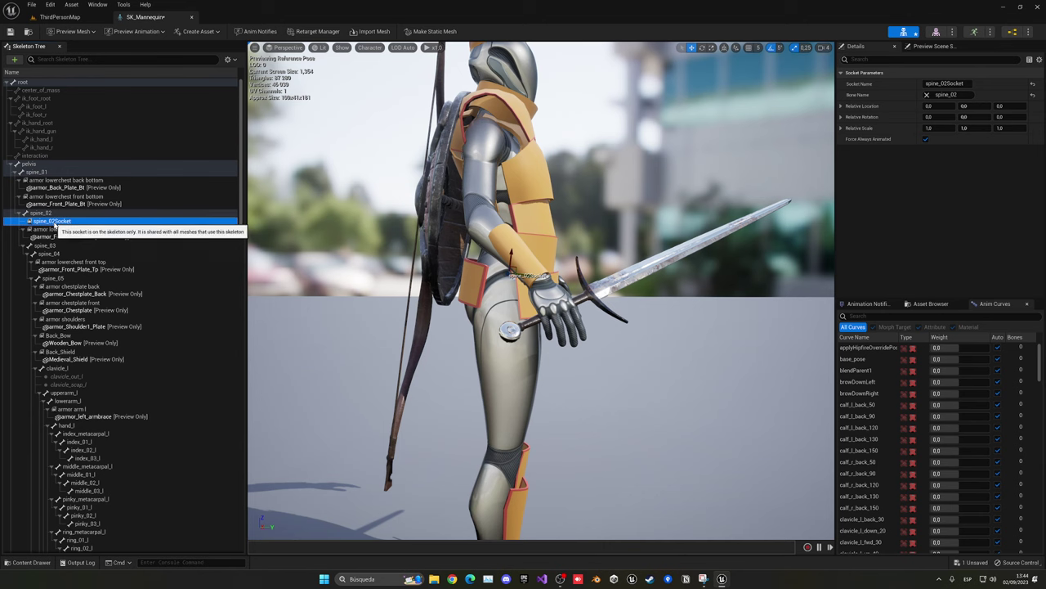
{"action": "double_click", "coordinate": [54, 222]}
{"action": "type", "text": "armor lowerchest"}
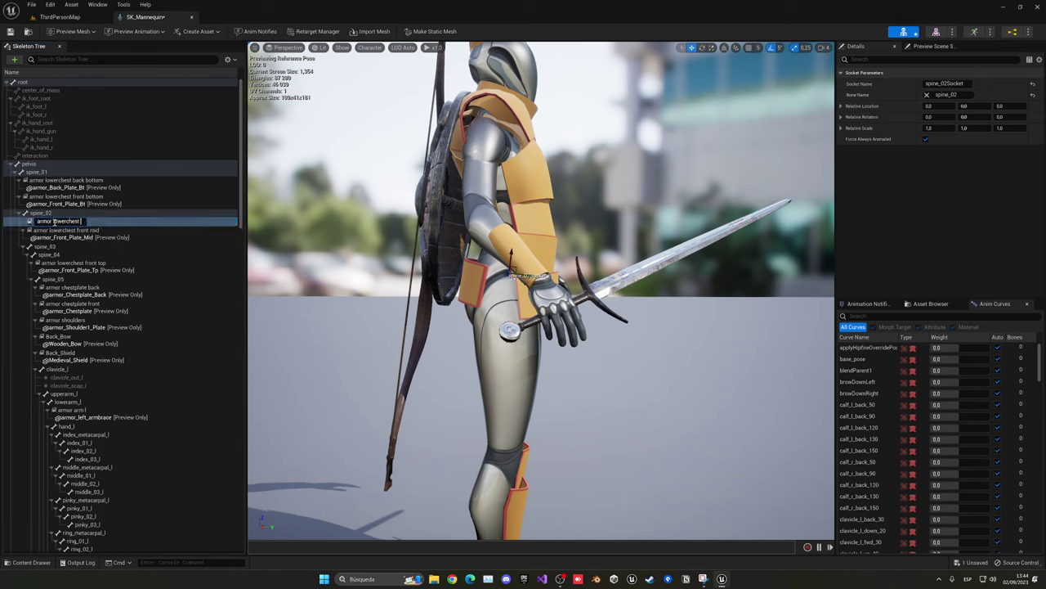
{"action": "type", "text": "d"}
{"action": "key", "text": "Return"}
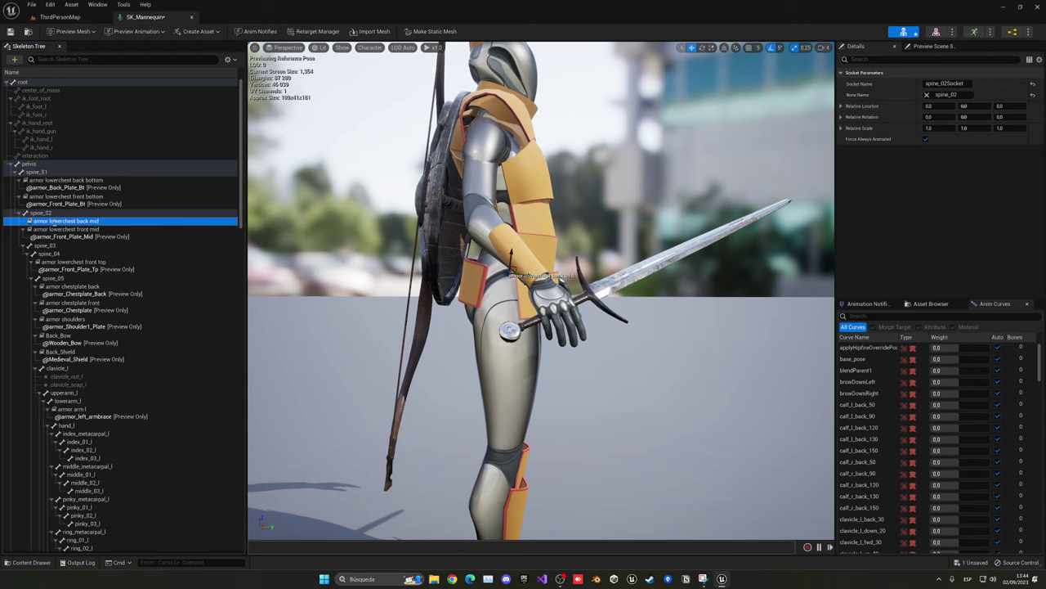
{"action": "right_click", "coordinate": [59, 223]}
{"action": "mouse_move", "coordinate": [114, 318]}
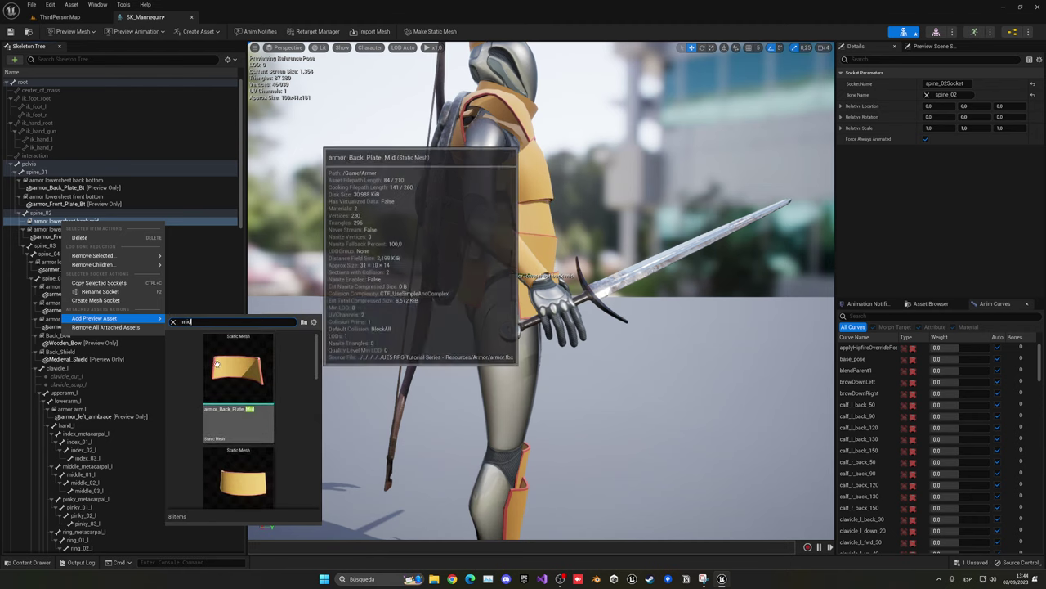
{"action": "left_click", "coordinate": [237, 368]}
Step: Rotate and move the back mid socket so the plate sits against the mid back
{"action": "mouse_move", "coordinate": [535, 285]}
{"action": "left_mouse_down"}
{"action": "mouse_move", "coordinate": [545, 285]}
{"action": "mouse_move", "coordinate": [496, 282]}
{"action": "mouse_move", "coordinate": [461, 258]}
{"action": "mouse_move", "coordinate": [461, 282]}
{"action": "mouse_move", "coordinate": [493, 257]}
{"action": "left_mouse_up"}
{"action": "key", "text": "e"}
{"action": "key", "text": "w"}
{"action": "key", "text": "e"}
{"action": "key", "text": "w"}
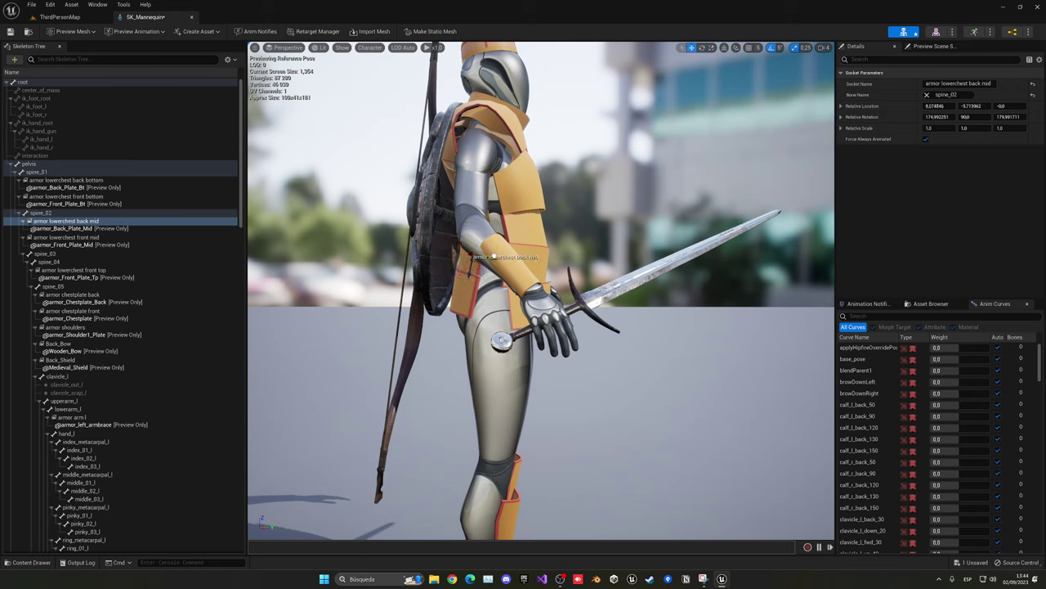
Step: Add an 'armor lowerchest back top' socket on spine_04 previewing armor_Back_Plate_Tp
{"action": "left_click", "coordinate": [72, 255]}
{"action": "left_click", "coordinate": [71, 261]}
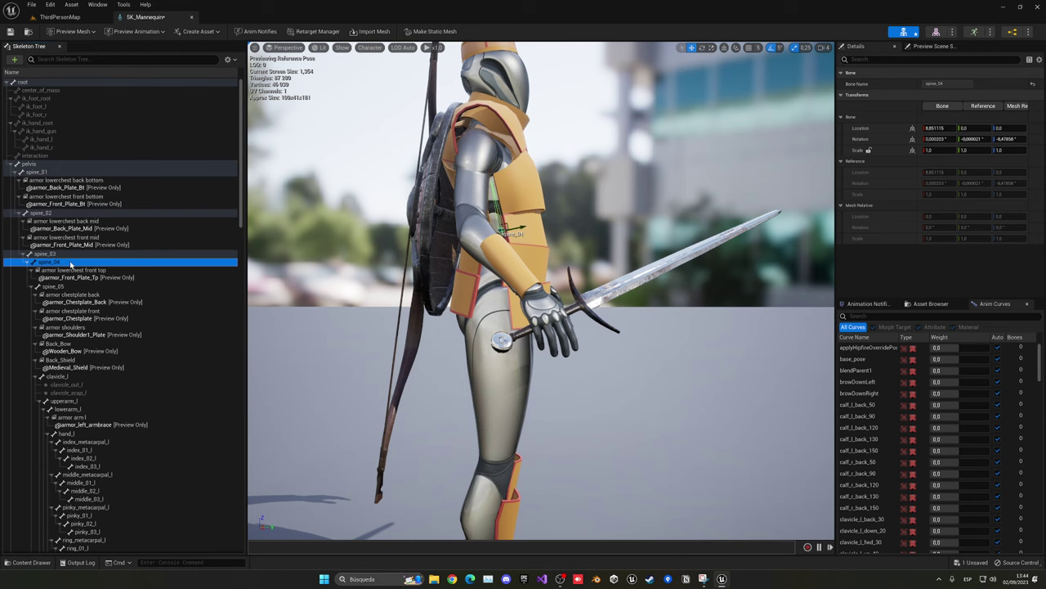
{"action": "right_click", "coordinate": [72, 263]}
{"action": "left_click", "coordinate": [90, 295]}
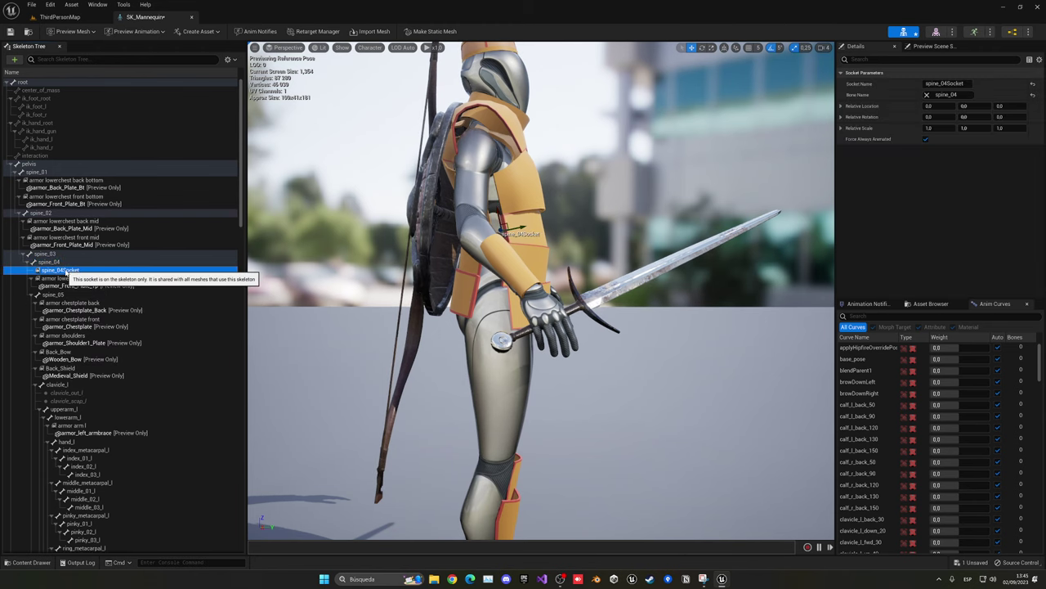
{"action": "double_click", "coordinate": [67, 271]}
{"action": "type", "text": "armor lowerchest back to"}
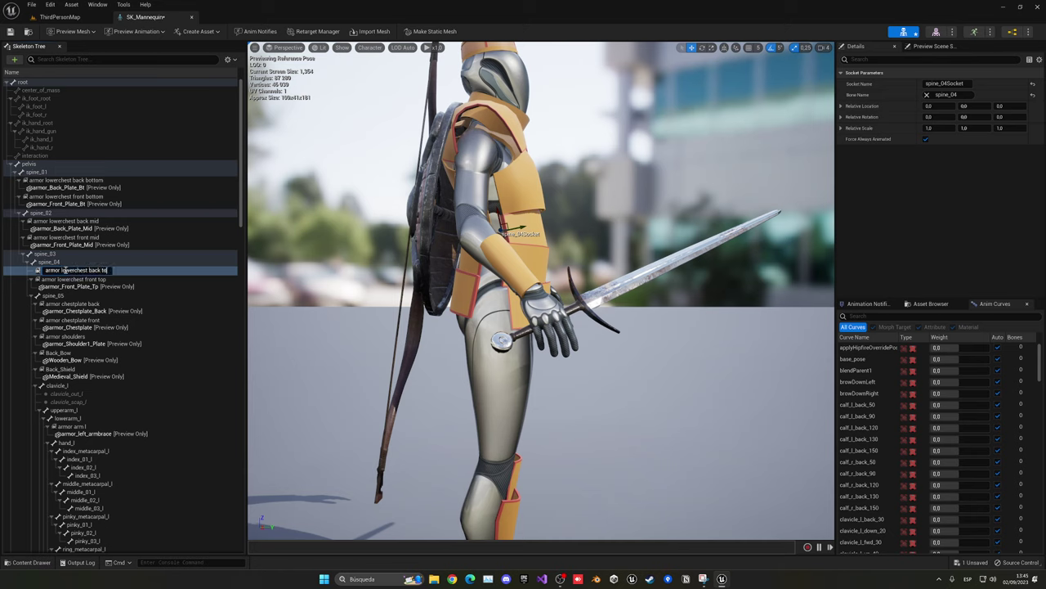
{"action": "type", "text": "p"}
{"action": "key", "text": "Return"}
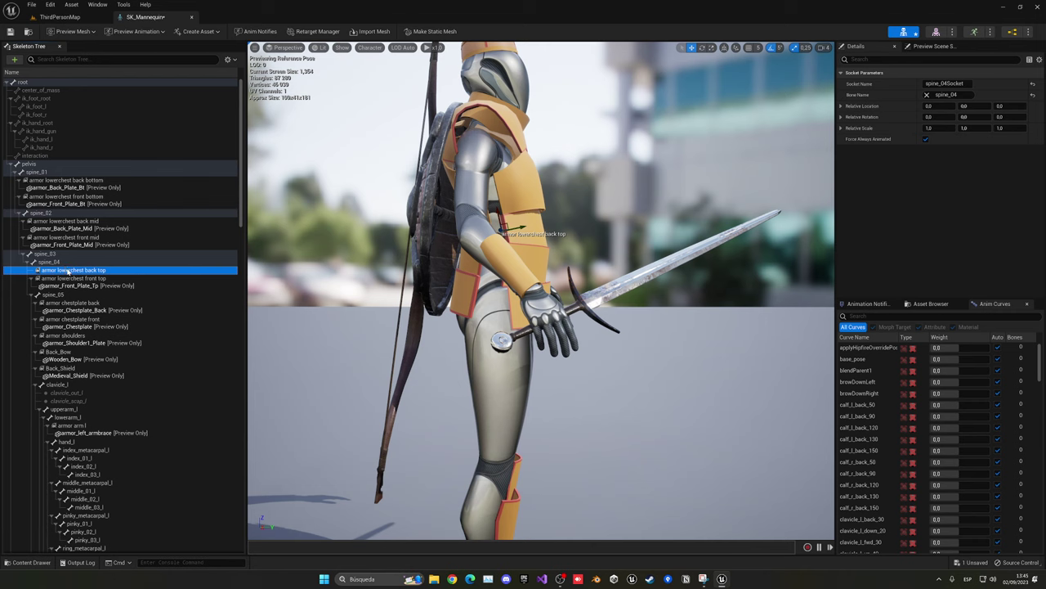
{"action": "right_click", "coordinate": [68, 271]}
{"action": "mouse_move", "coordinate": [133, 368]}
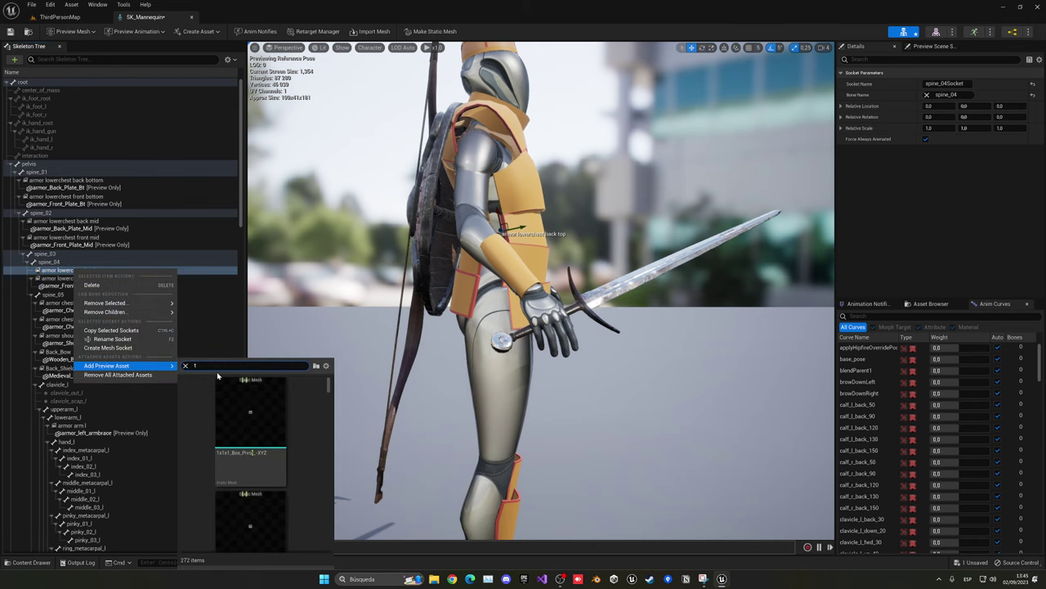
{"action": "left_click", "coordinate": [250, 413]}
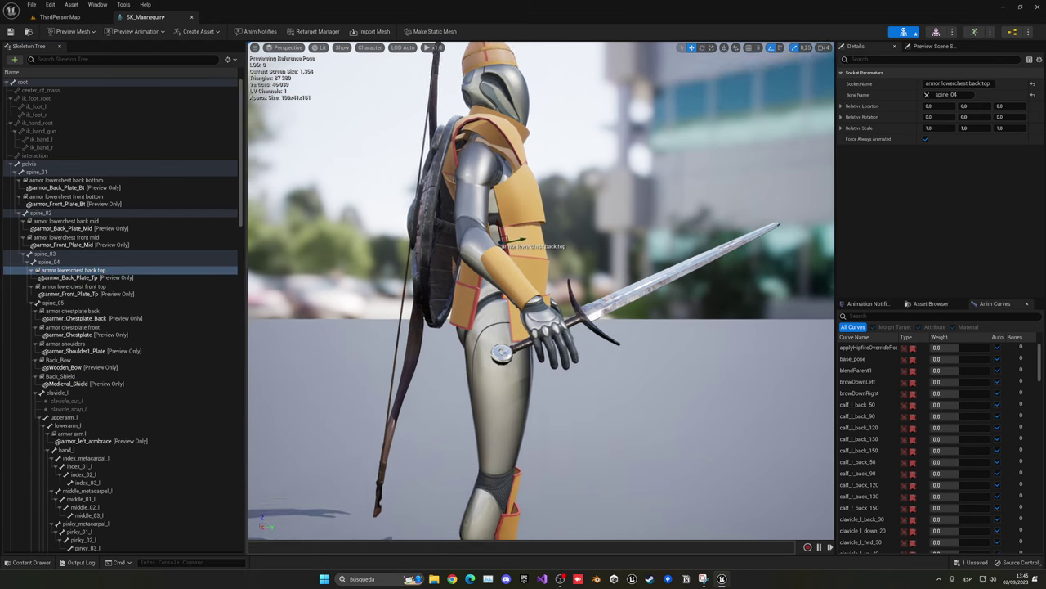
Step: Position the back top plate against the mannequin's upper back
{"action": "mouse_move", "coordinate": [527, 225]}
{"action": "left_mouse_down"}
{"action": "mouse_move", "coordinate": [452, 229]}
{"action": "mouse_move", "coordinate": [448, 219]}
{"action": "left_mouse_up"}
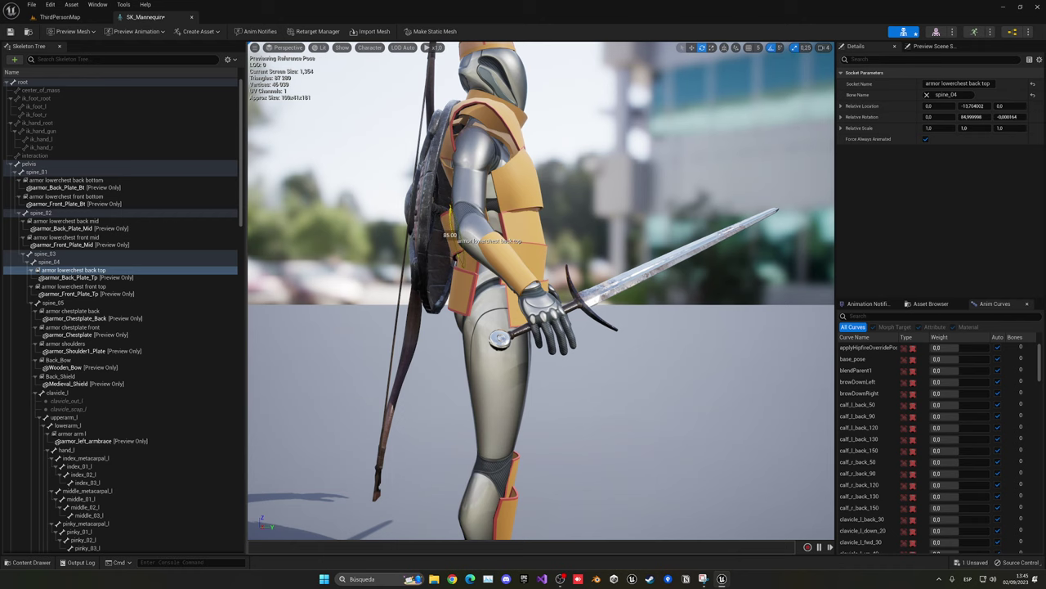
{"action": "key", "text": "w"}
{"action": "left_click_drag", "start_coordinate": [460, 251], "coordinate": [446, 185]}
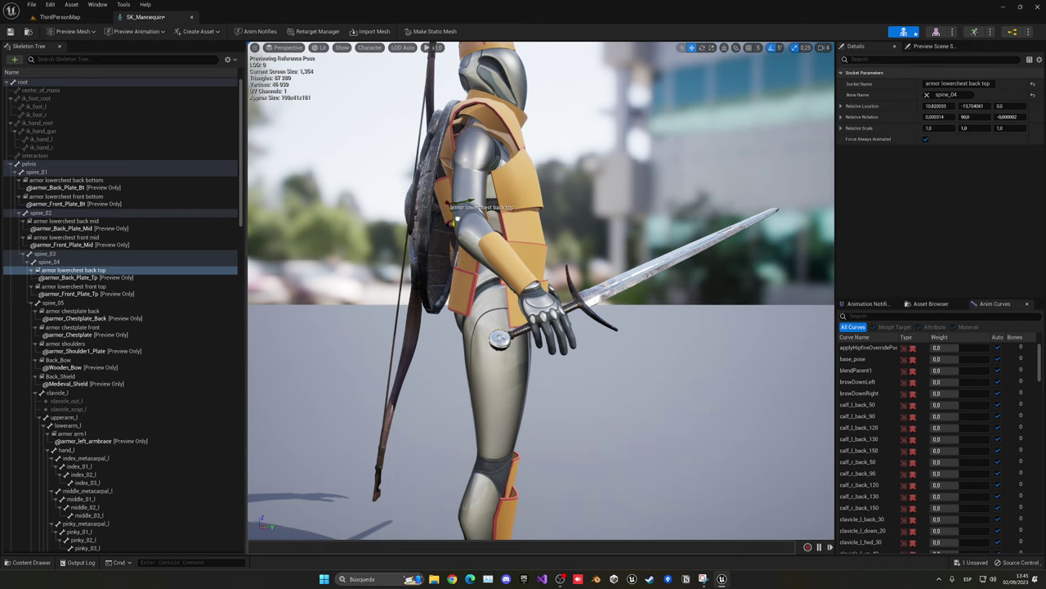
{"action": "right_click_drag", "start_coordinate": [446, 185], "coordinate": [572, 204]}
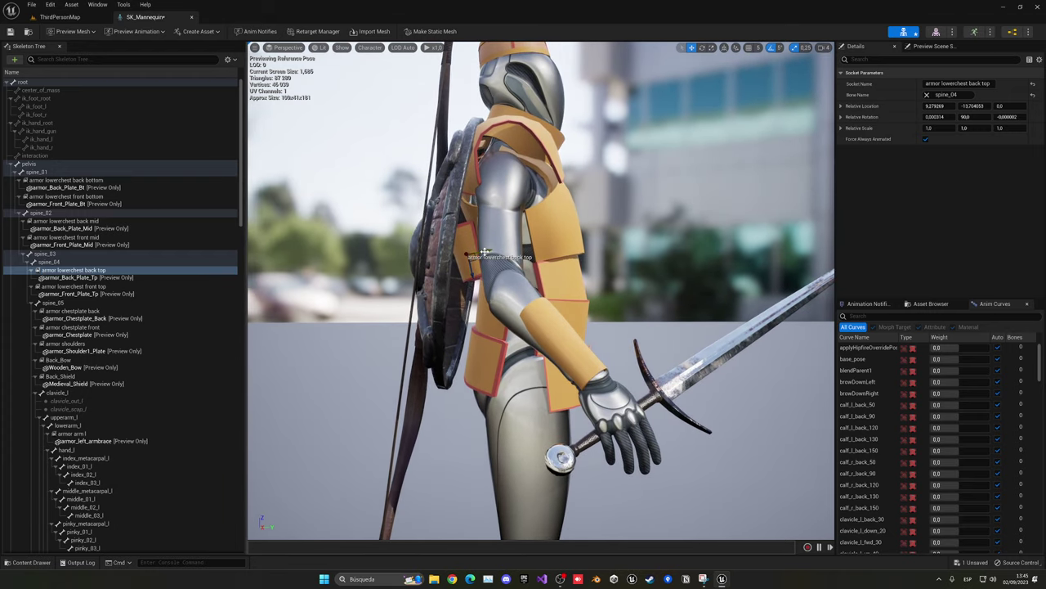
{"action": "mouse_move", "coordinate": [485, 252]}
{"action": "left_mouse_down"}
{"action": "mouse_move", "coordinate": [499, 251]}
{"action": "mouse_move", "coordinate": [487, 277]}
{"action": "left_mouse_up"}
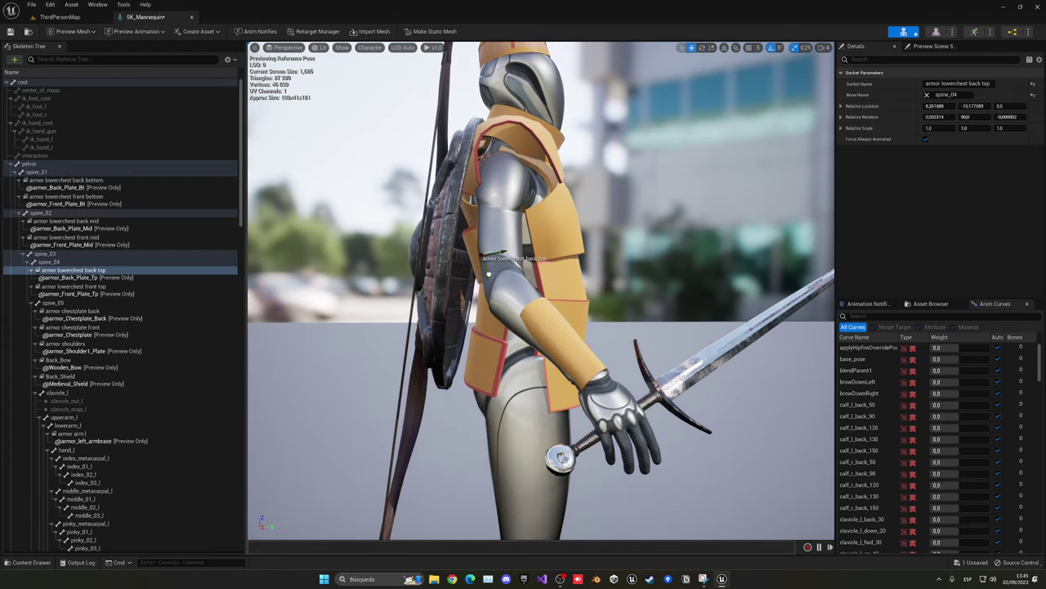
Step: Save the mannequin skeleton, review the armor from the front, and close the skeleton editor
{"action": "left_click", "coordinate": [9, 31]}
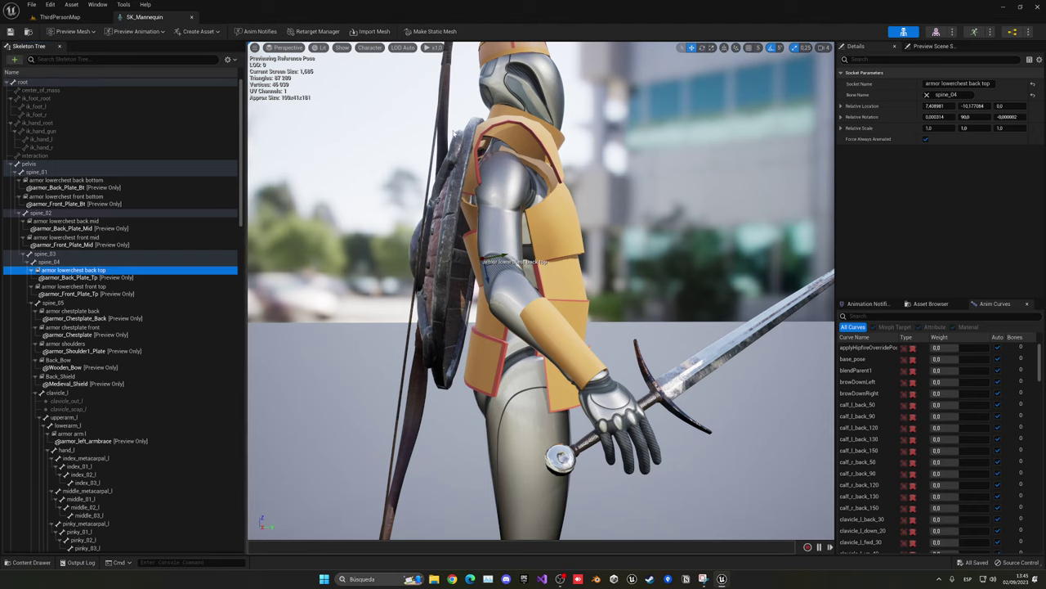
{"action": "left_click_drag", "start_coordinate": [573, 149], "coordinate": [642, 187], "text": "alt"}
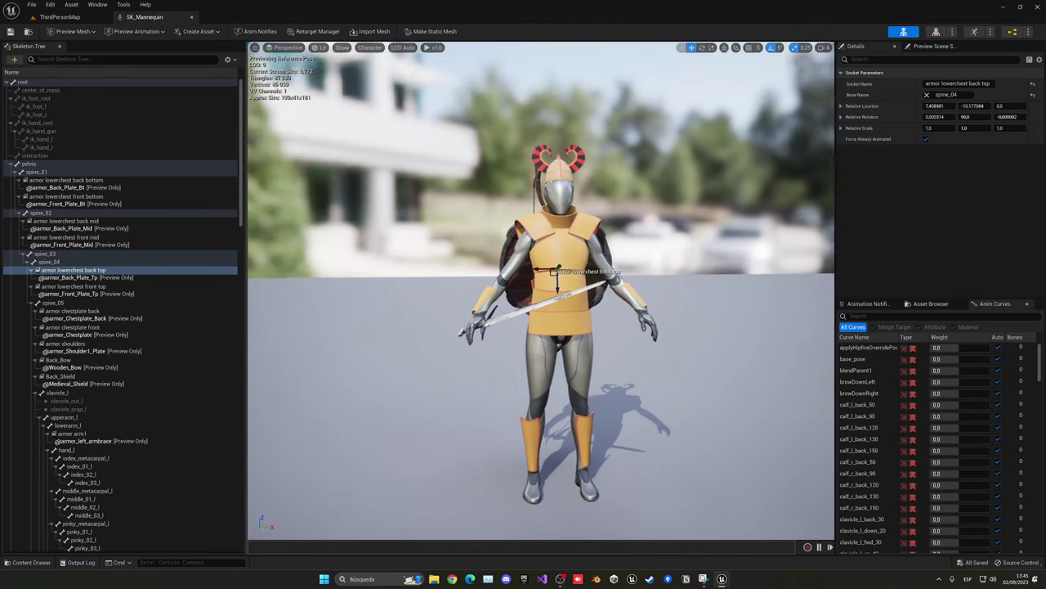
{"action": "key", "text": "ctrl+space"}
{"action": "left_click", "coordinate": [753, 413]}
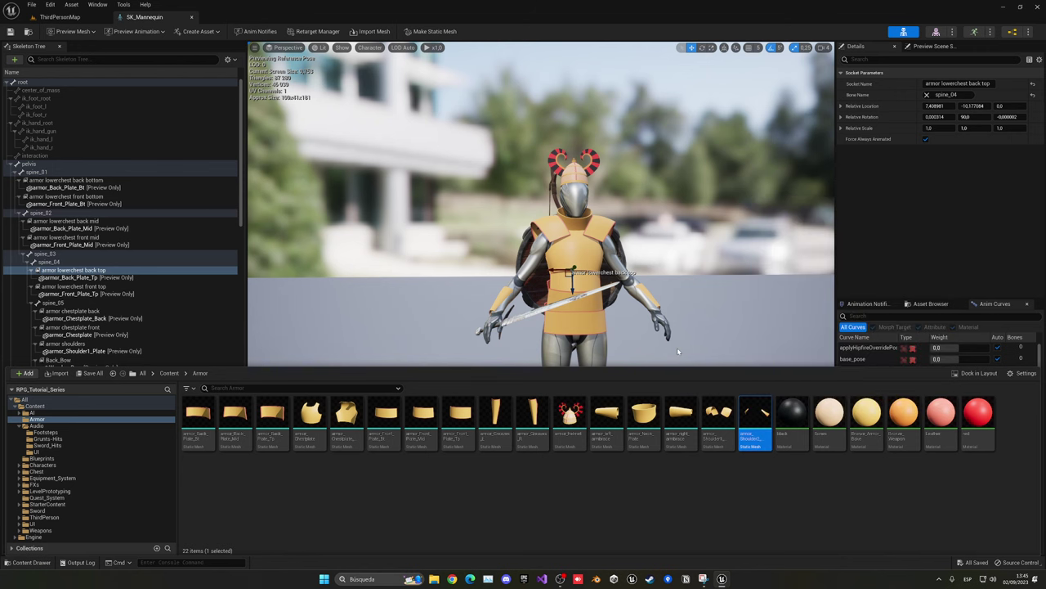
{"action": "left_click_drag", "start_coordinate": [677, 348], "coordinate": [622, 350], "text": "alt"}
{"action": "key", "text": "ctrl+space"}
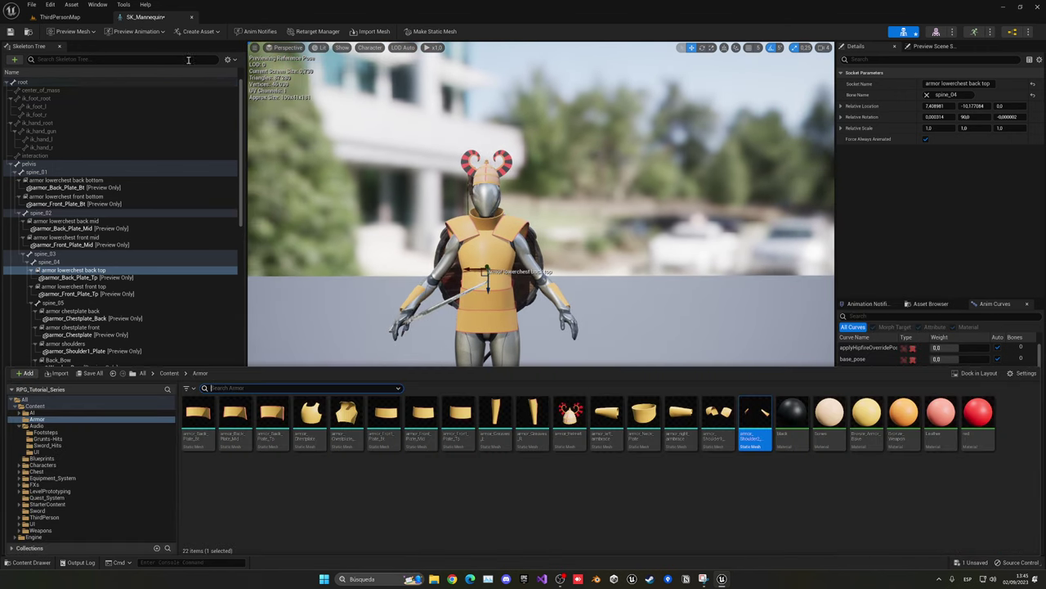
{"action": "left_click", "coordinate": [166, 18]}
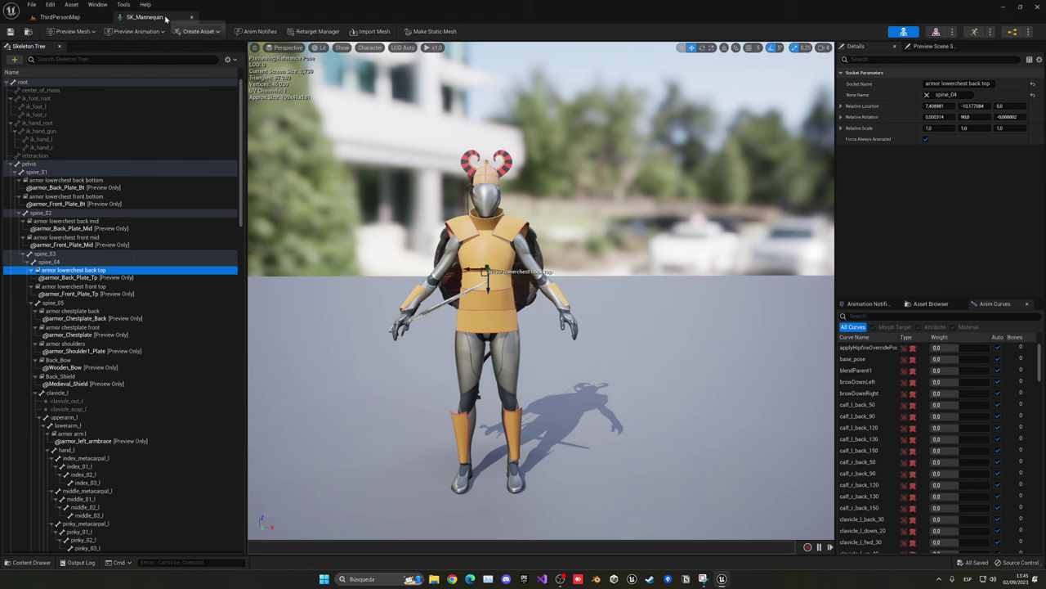
{"action": "left_click", "coordinate": [169, 17]}
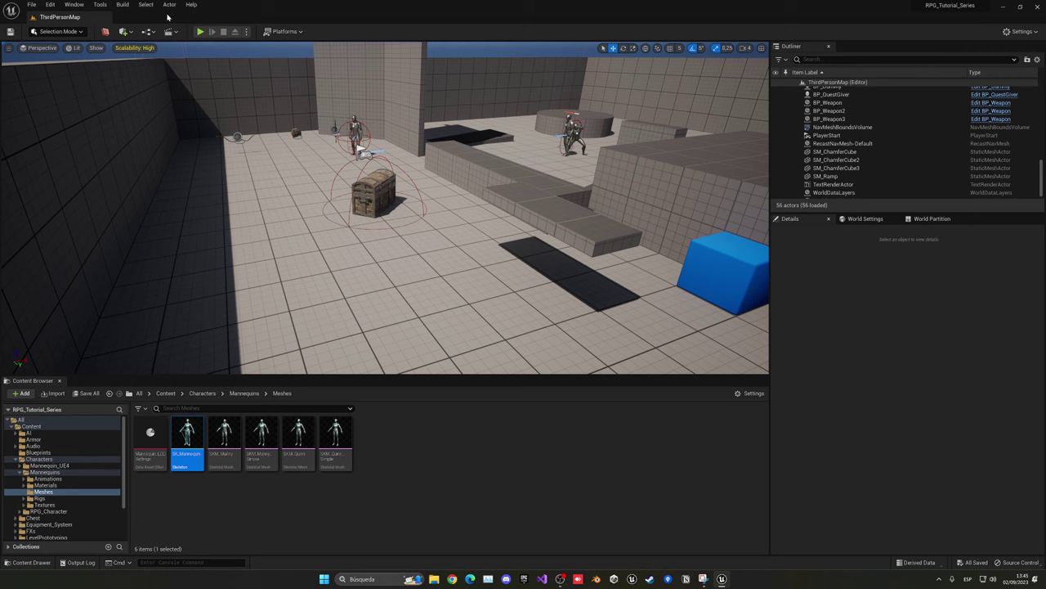
{"action": "left_click", "coordinate": [199, 31]}
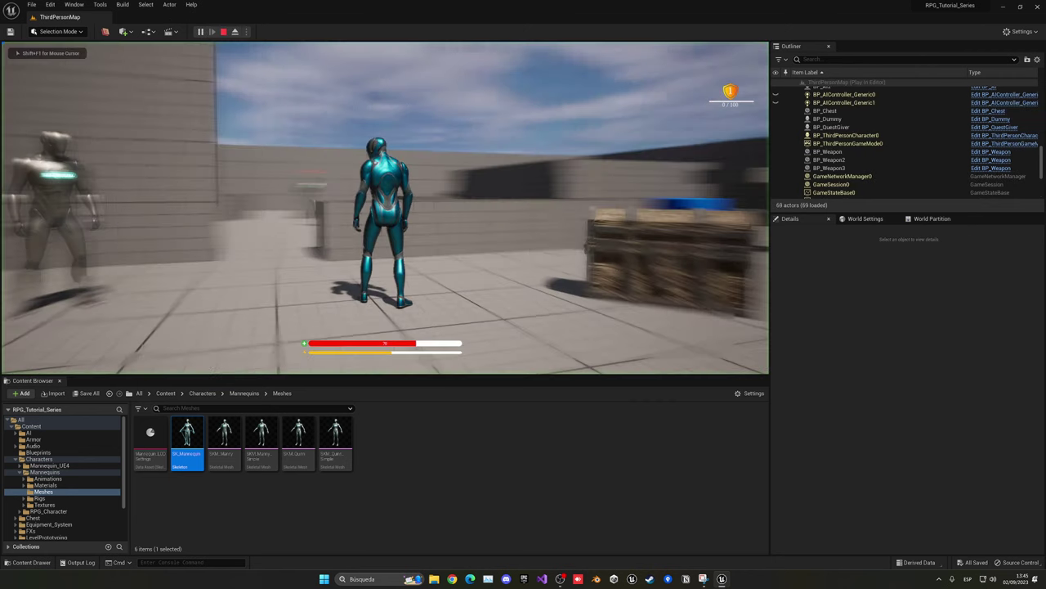
{"action": "key", "text": "w"}
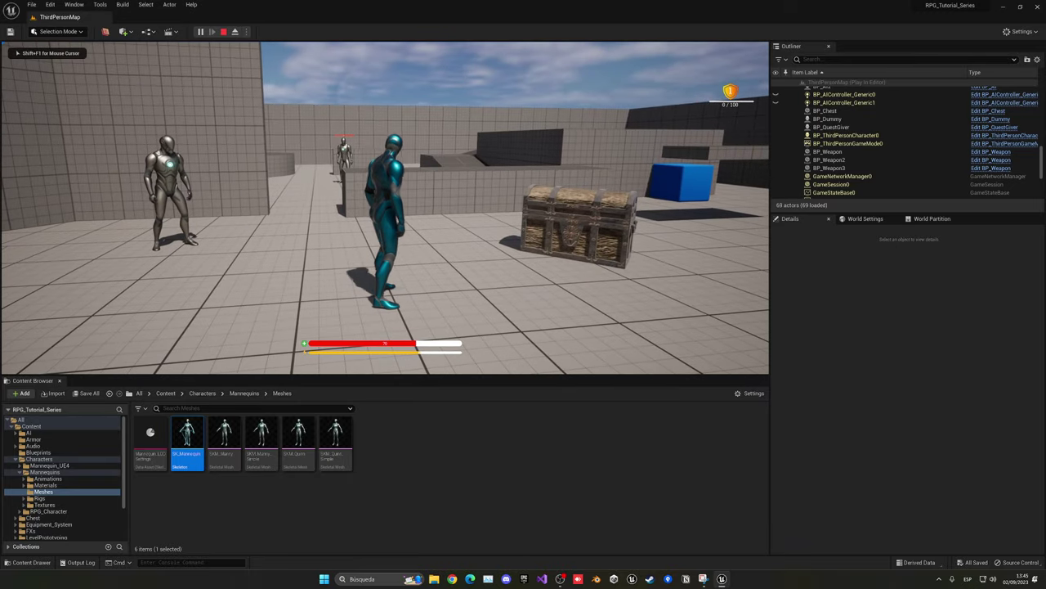
{"action": "key", "text": "w"}
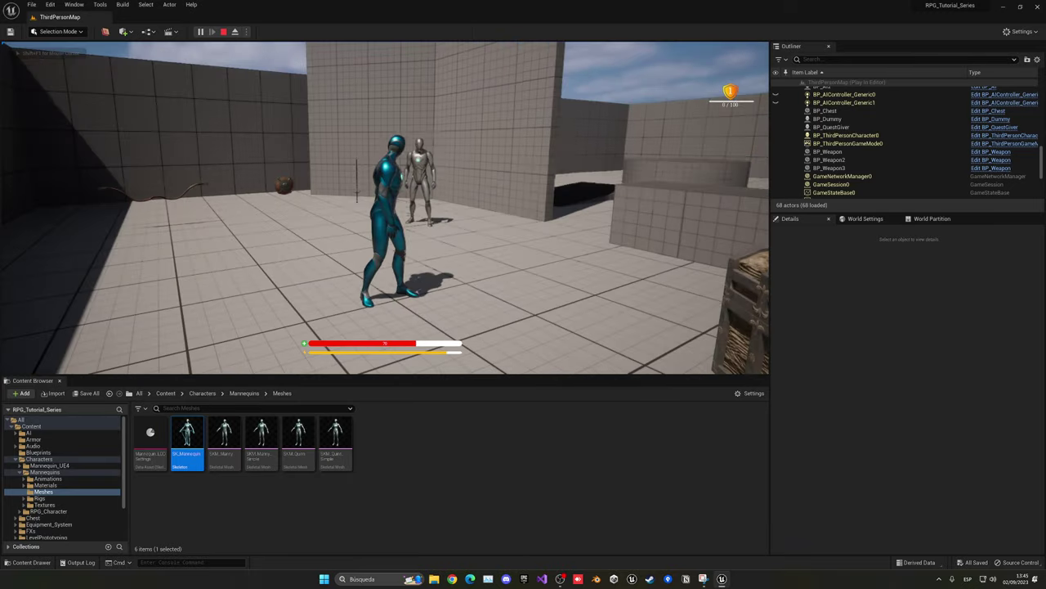
{"action": "key", "text": "w"}
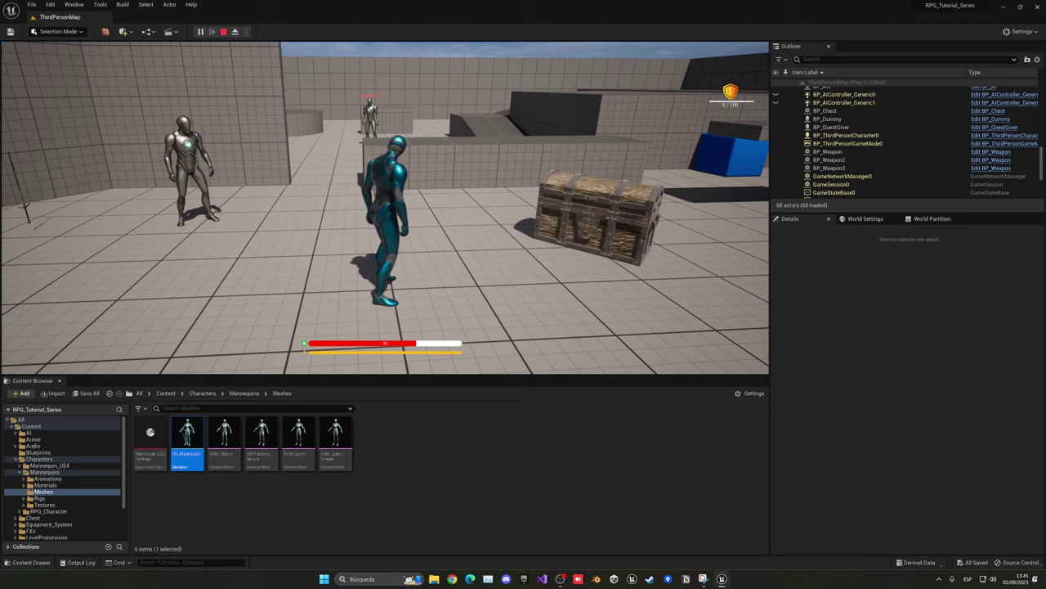
{"action": "key", "text": "Escape"}
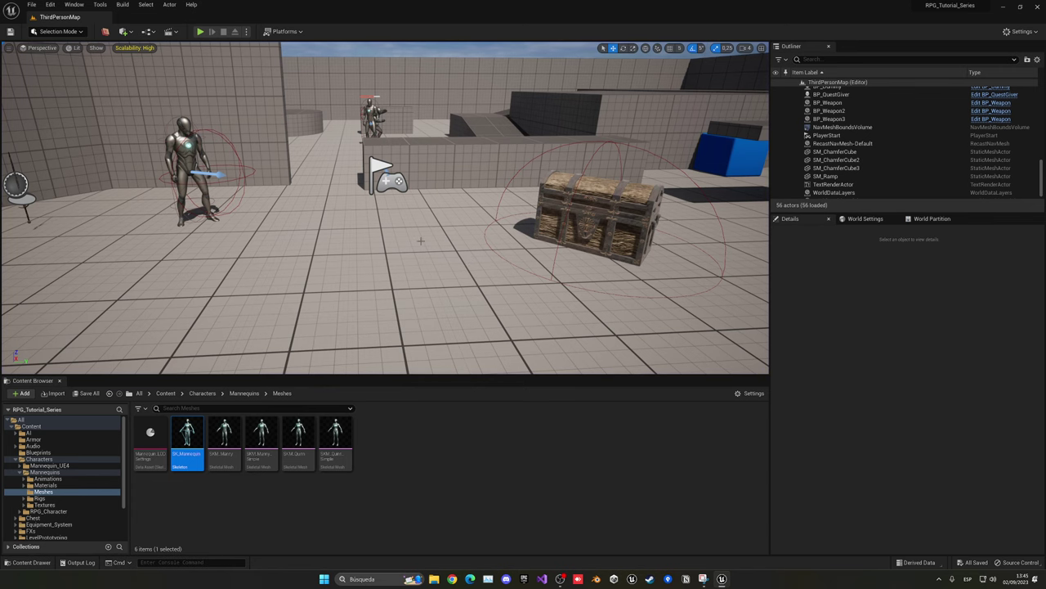
Step: Browse to ThirdPerson > Blueprints and open BP_ThirdPersonCharacter
{"action": "left_click_drag", "start_coordinate": [413, 301], "coordinate": [441, 304]}
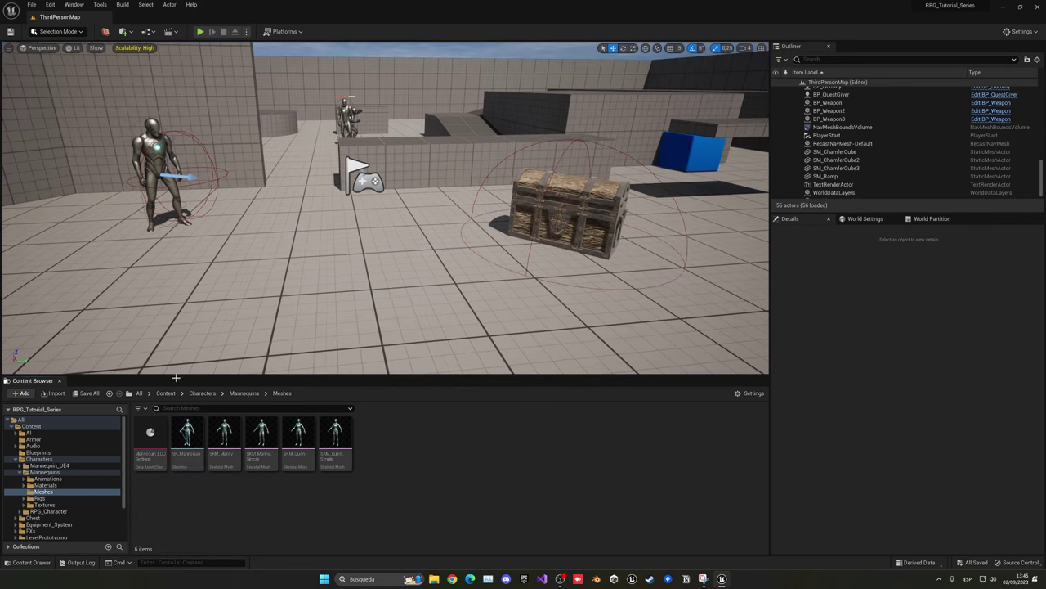
{"action": "left_click", "coordinate": [165, 392]}
{"action": "double_click", "coordinate": [587, 450]}
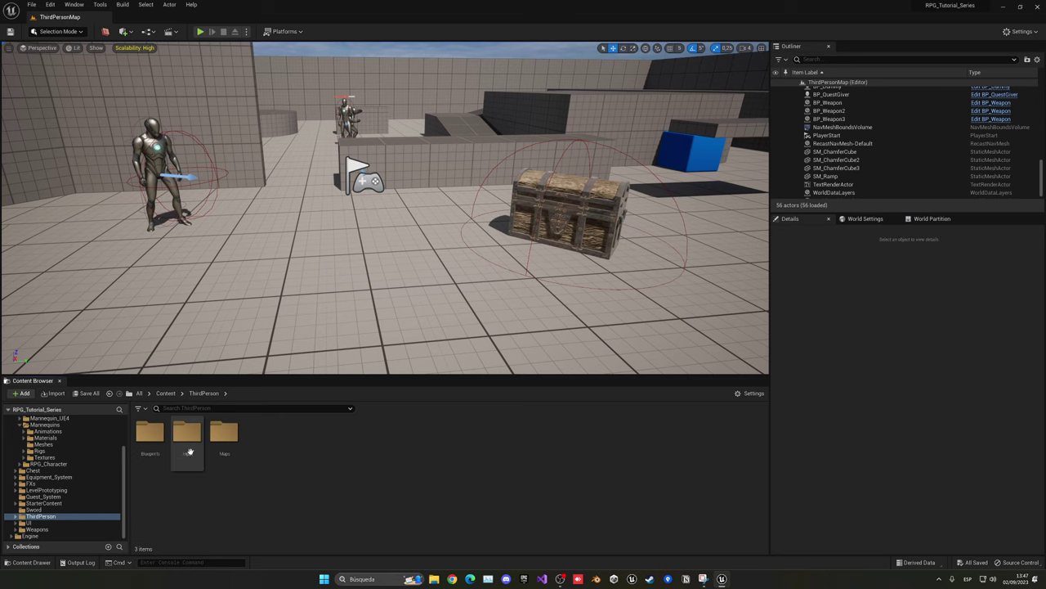
{"action": "double_click", "coordinate": [161, 443]}
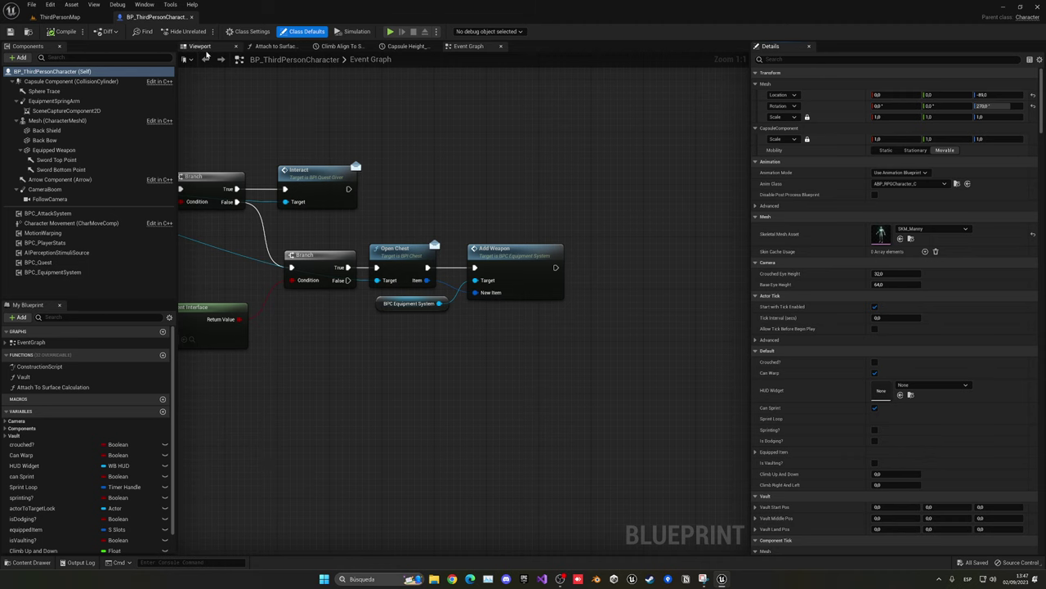
{"action": "left_click", "coordinate": [203, 48]}
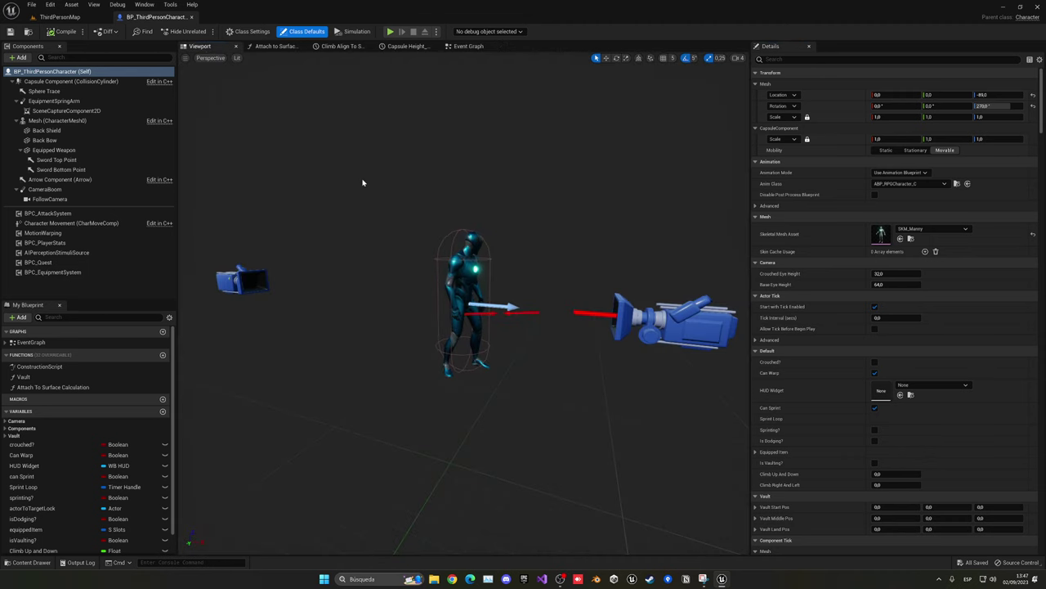
Step: Inspect the Mesh, Back Shield and Back Bow components, then show Armor assets beside Mesh
{"action": "left_click", "coordinate": [54, 120]}
{"action": "left_click", "coordinate": [56, 130]}
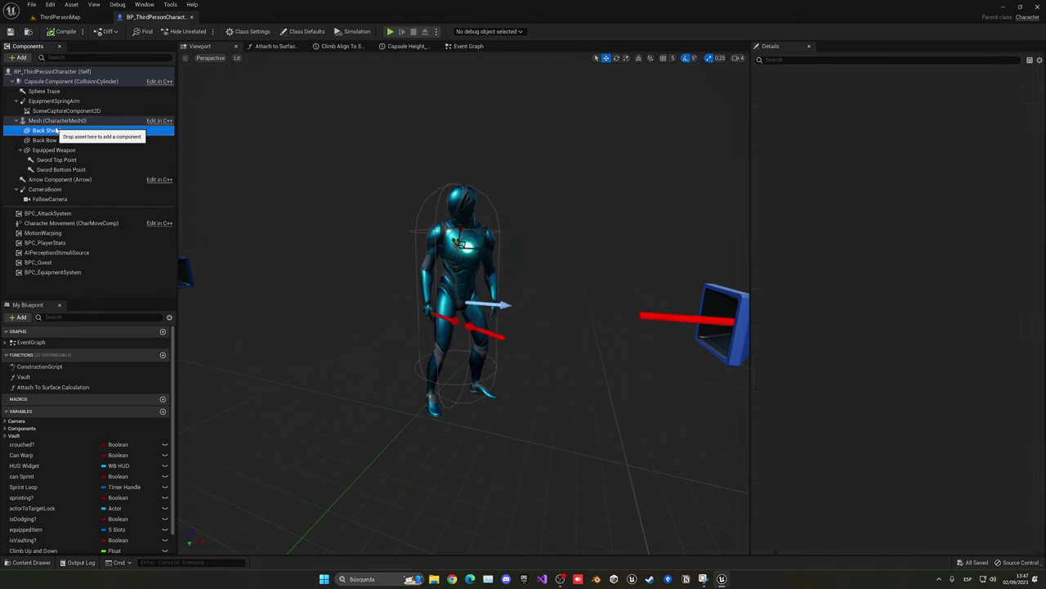
{"action": "left_click", "coordinate": [60, 141]}
{"action": "left_click", "coordinate": [58, 121]}
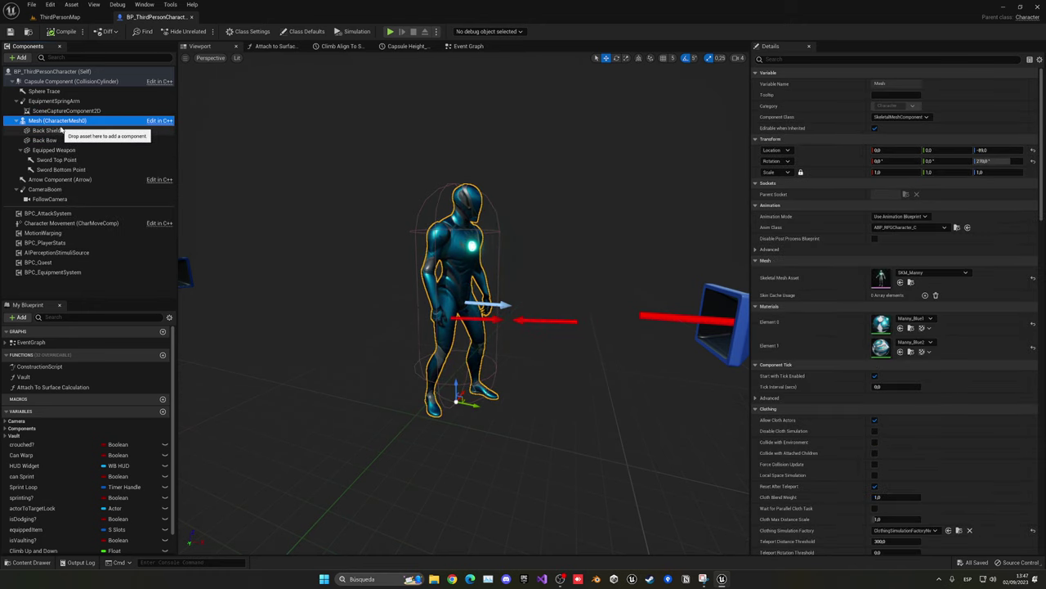
{"action": "left_click", "coordinate": [55, 131]}
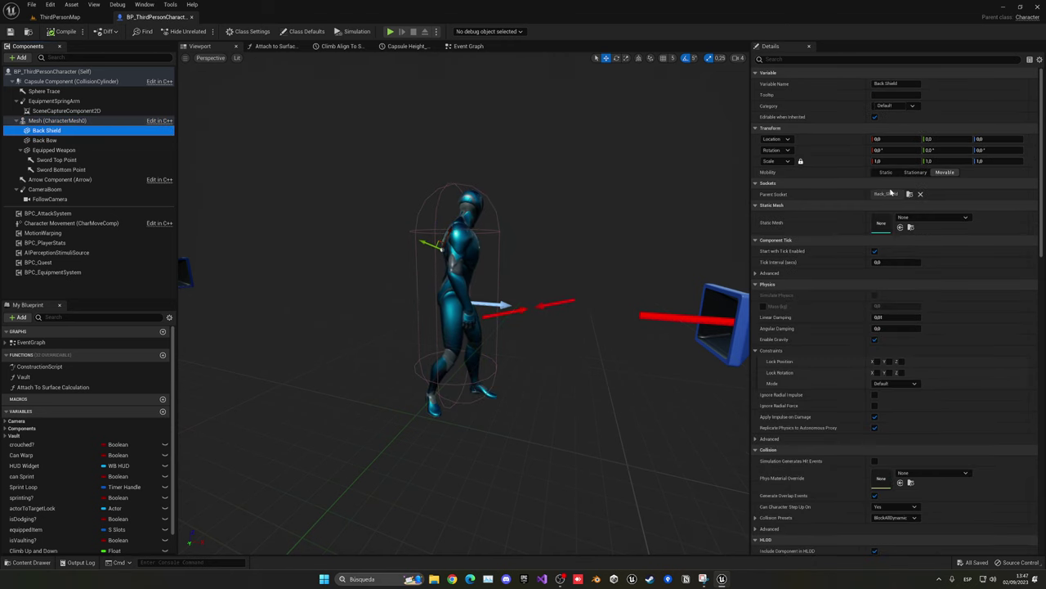
{"action": "left_click", "coordinate": [57, 122]}
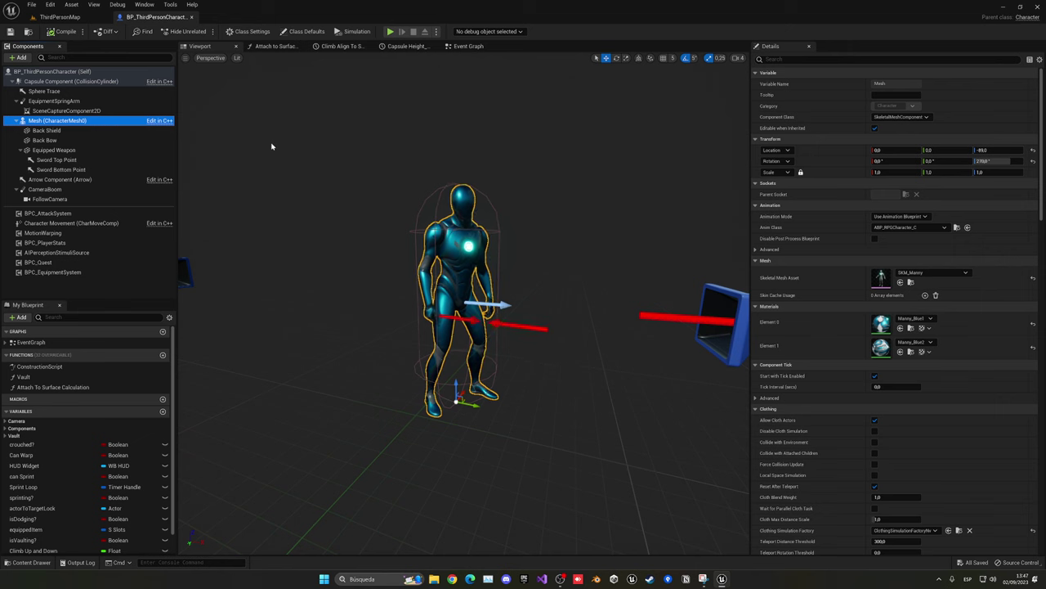
{"action": "key", "text": "ctrl+space"}
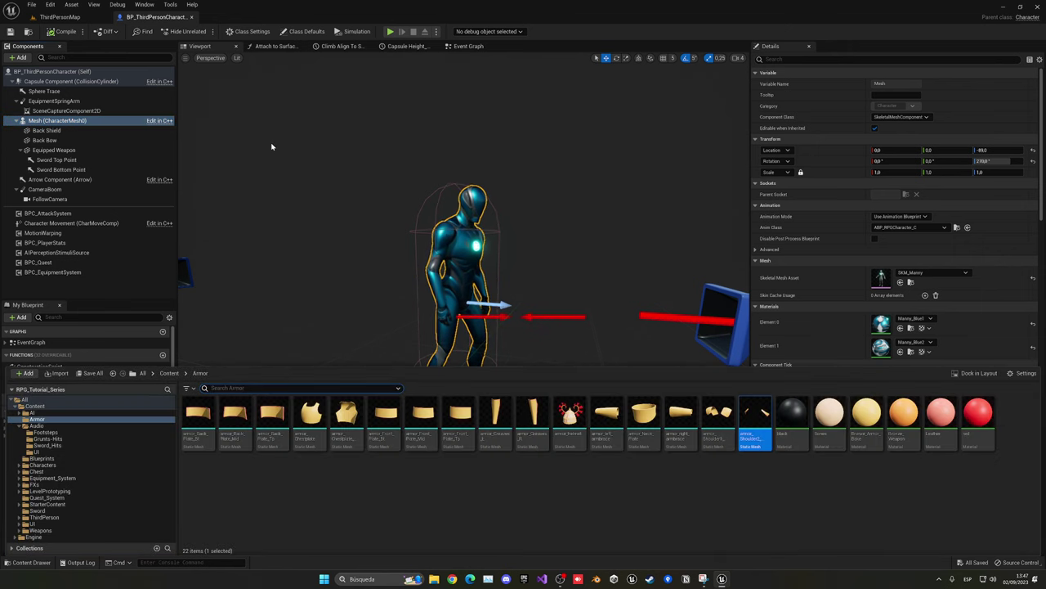
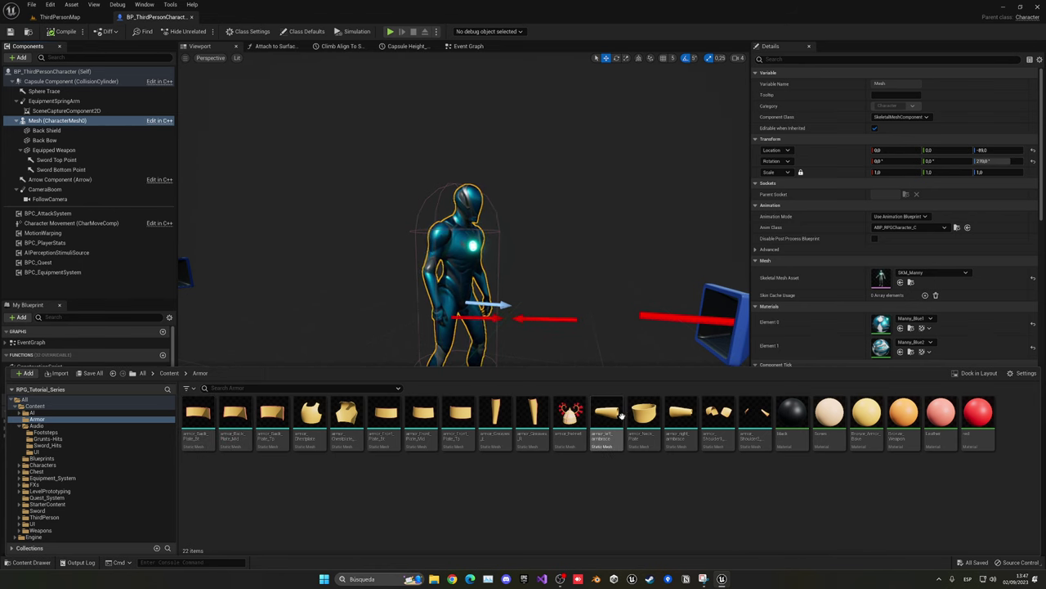
Step: Attach armor_Back_Plate_Bt to a lower-back socket on the mesh with NoCollision
{"action": "mouse_move", "coordinate": [197, 415]}
{"action": "left_mouse_down"}
{"action": "mouse_move", "coordinate": [84, 107]}
{"action": "mouse_move", "coordinate": [76, 121]}
{"action": "left_mouse_up"}
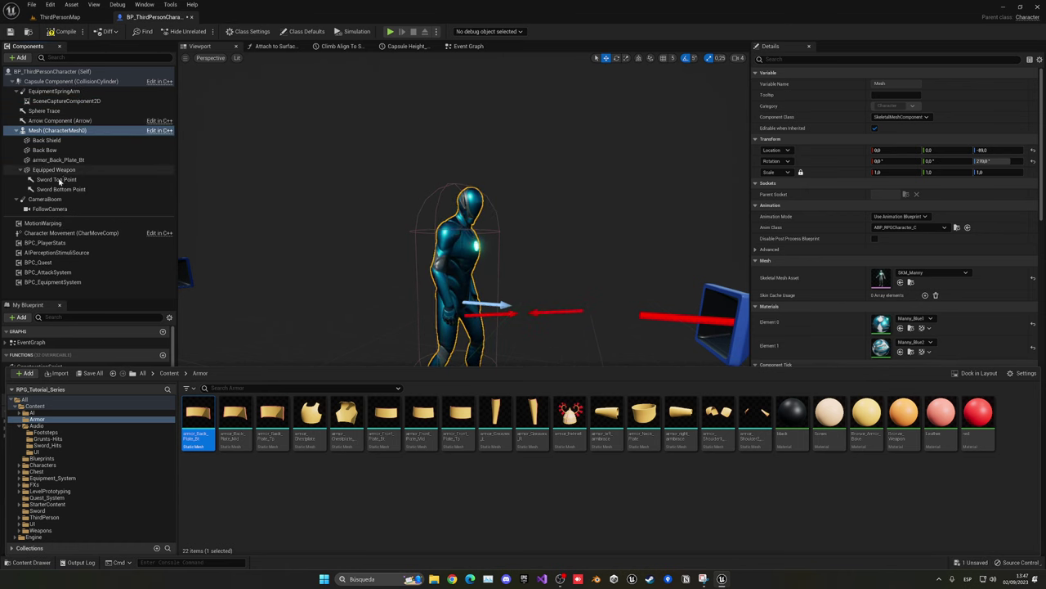
{"action": "left_click", "coordinate": [65, 159]}
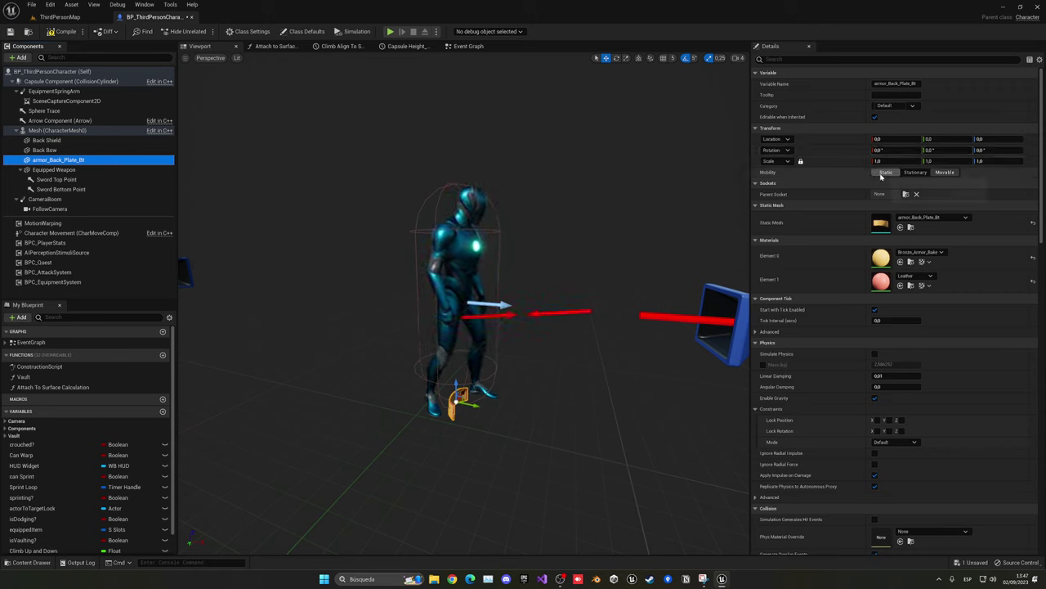
{"action": "left_click", "coordinate": [904, 194]}
{"action": "type", "text": "back"}
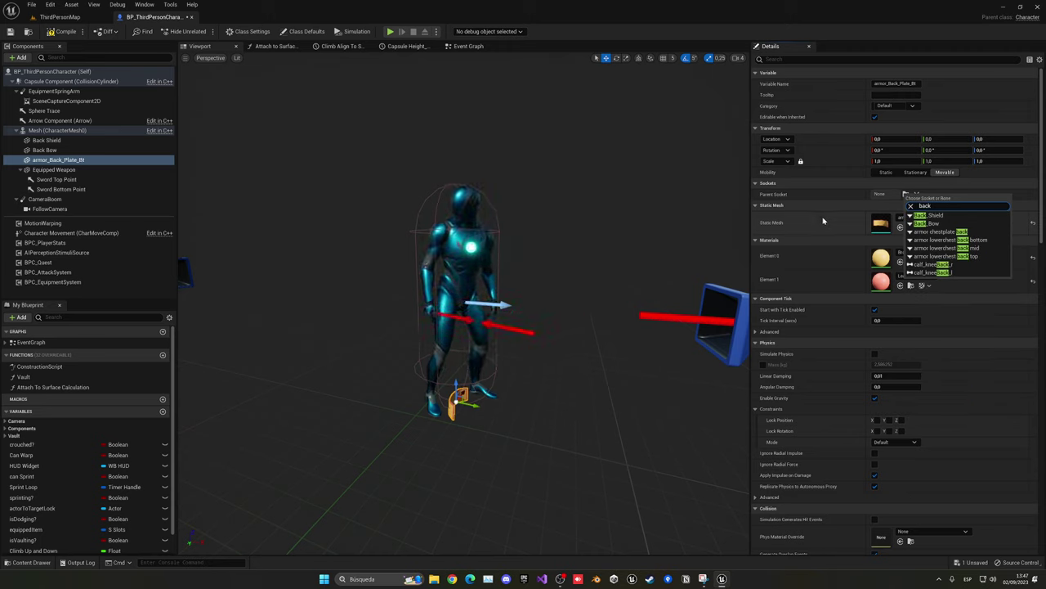
{"action": "left_click", "coordinate": [982, 244]}
{"action": "scroll", "coordinate": [837, 375], "scroll_direction": "down", "scroll_amount": 5}
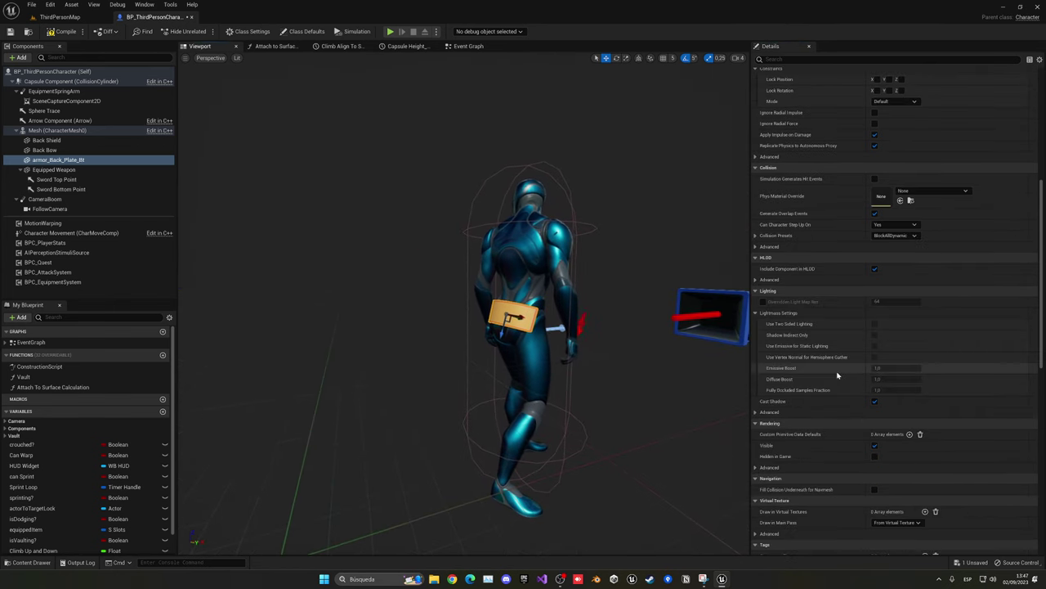
{"action": "scroll", "coordinate": [838, 375], "scroll_direction": "down", "scroll_amount": 2}
{"action": "left_click", "coordinate": [894, 153]}
{"action": "left_click", "coordinate": [892, 173]}
{"action": "scroll", "coordinate": [846, 266], "scroll_direction": "up", "scroll_amount": 4}
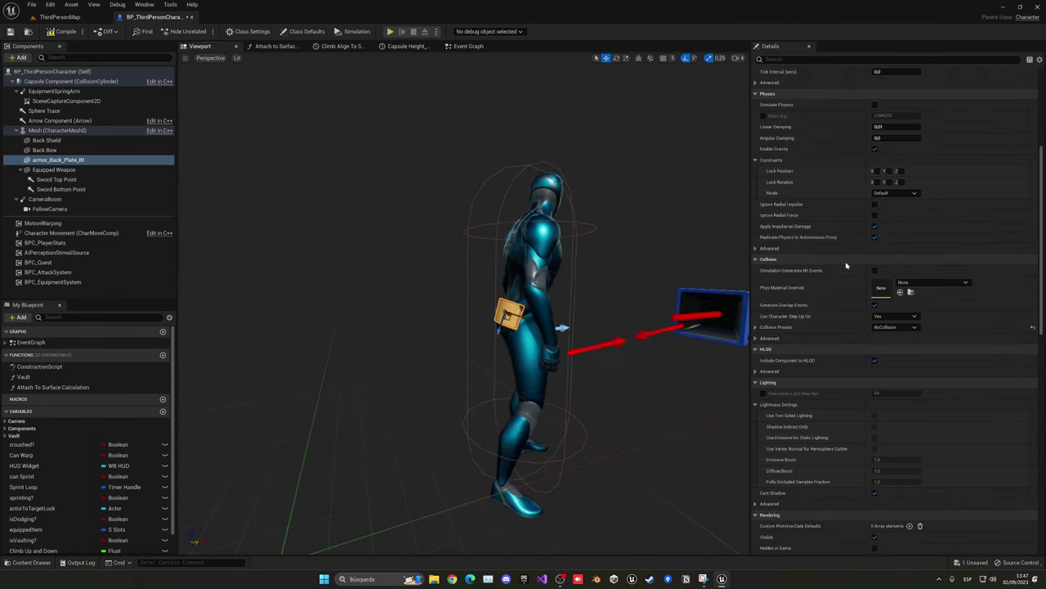
Step: Attach armor_Back_Plate_Mid to the armor lowerchest back mid socket with NoCollision
{"action": "left_click", "coordinate": [57, 130]}
{"action": "key", "text": "ctrl+space"}
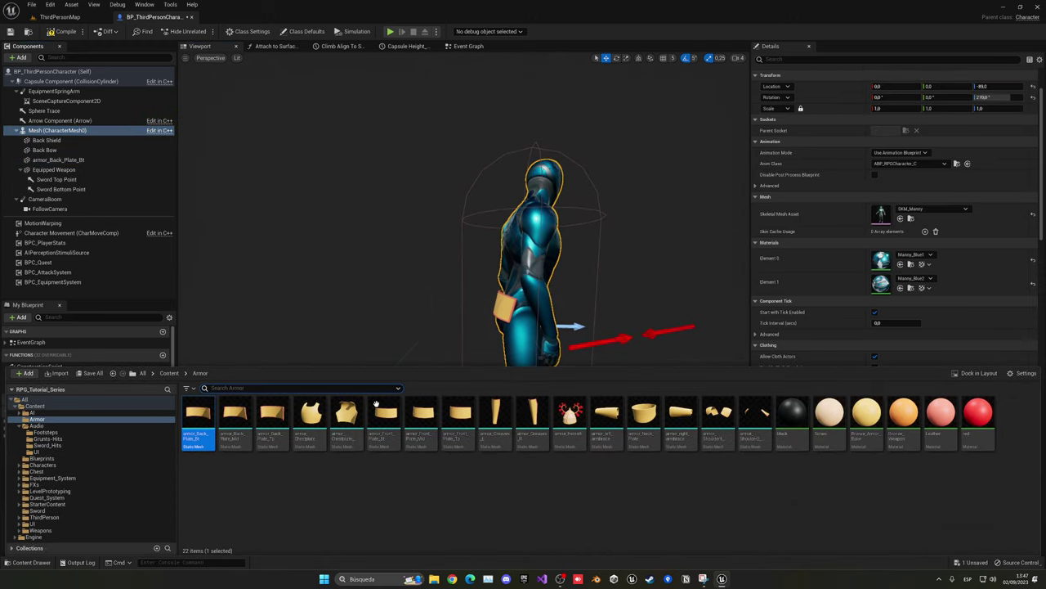
{"action": "left_click_drag", "start_coordinate": [238, 424], "coordinate": [90, 132]}
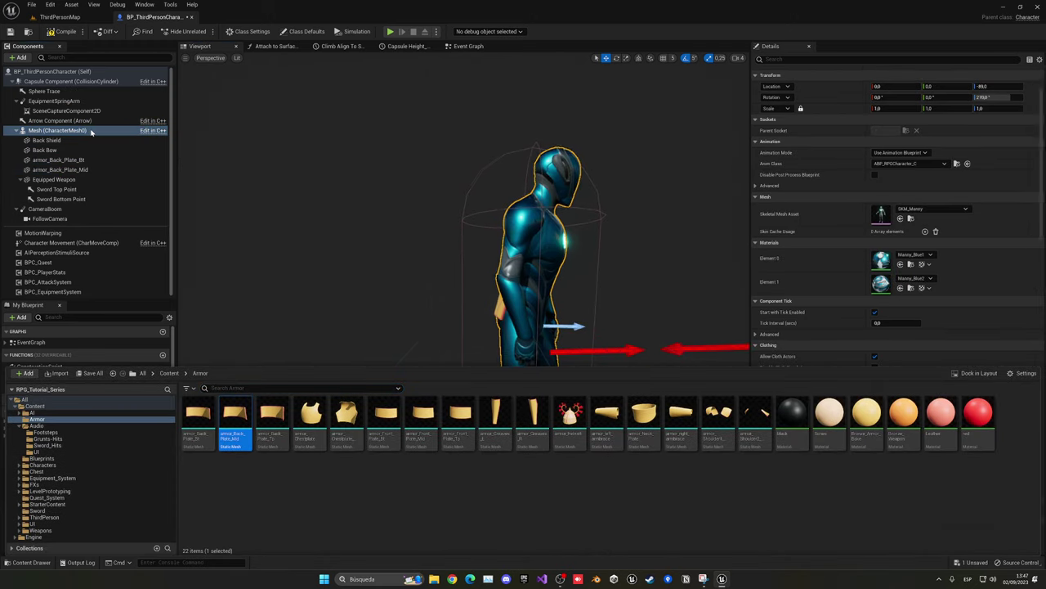
{"action": "left_click", "coordinate": [61, 169]}
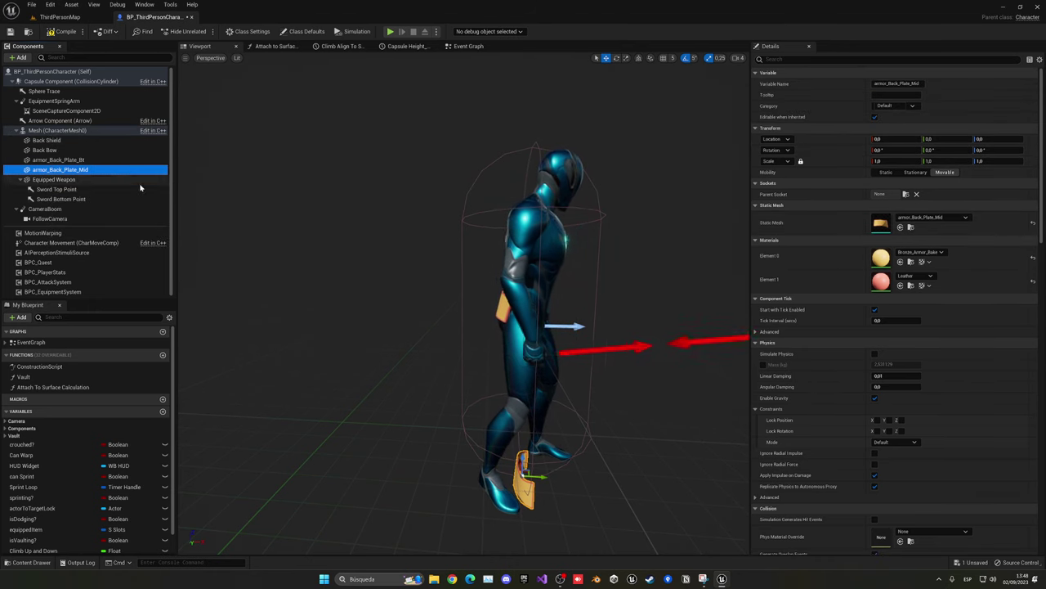
{"action": "left_click", "coordinate": [904, 194]}
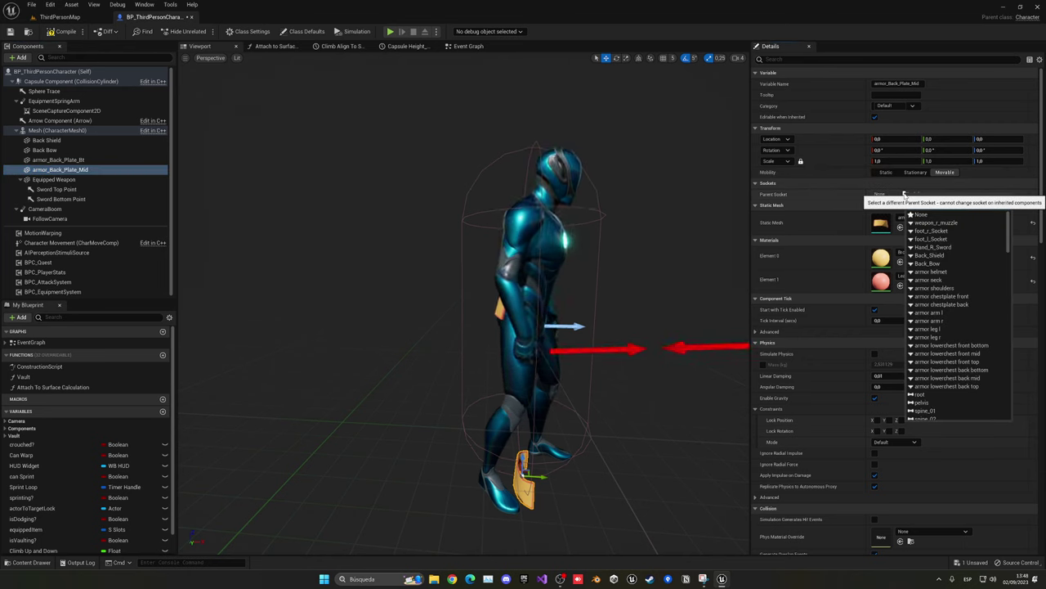
{"action": "type", "text": "chest"}
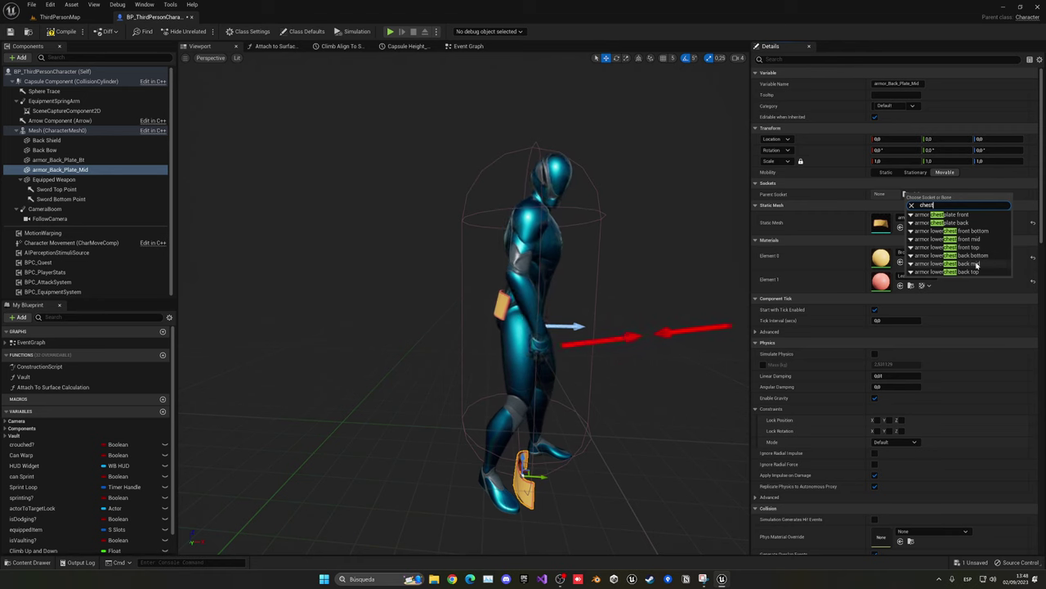
{"action": "left_click", "coordinate": [976, 265]}
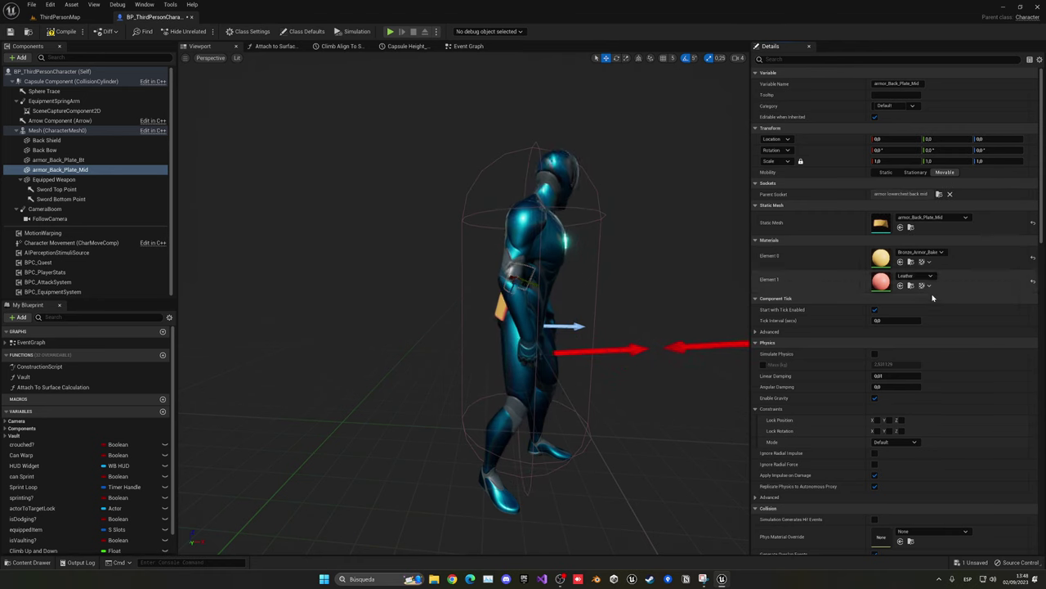
{"action": "scroll", "coordinate": [896, 189], "scroll_direction": "down", "scroll_amount": 10}
{"action": "left_click", "coordinate": [896, 185]}
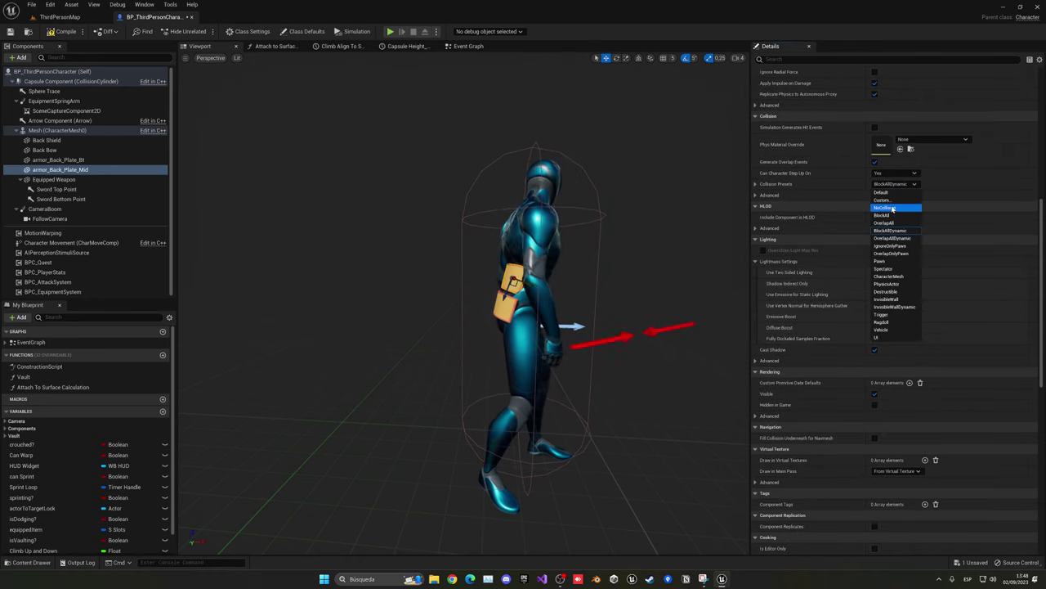
{"action": "left_click", "coordinate": [891, 220]}
{"action": "left_click", "coordinate": [79, 134]}
Step: Attach armor_Back_Plate_Tp to the armor lower chest back top socket with NoCollision
{"action": "key", "text": "ctrl+space"}
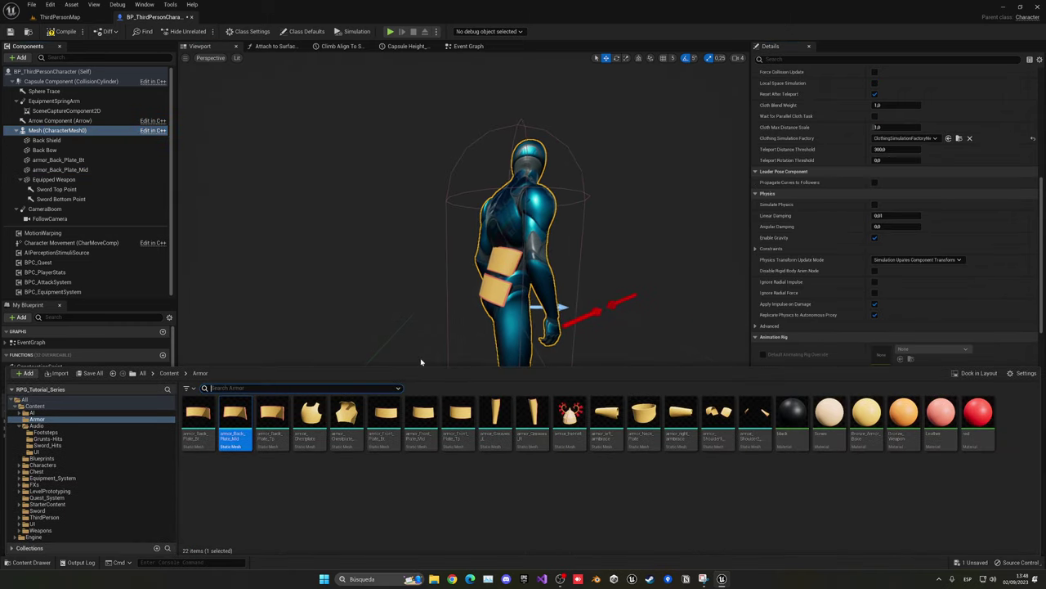
{"action": "left_click_drag", "start_coordinate": [274, 417], "coordinate": [57, 135]}
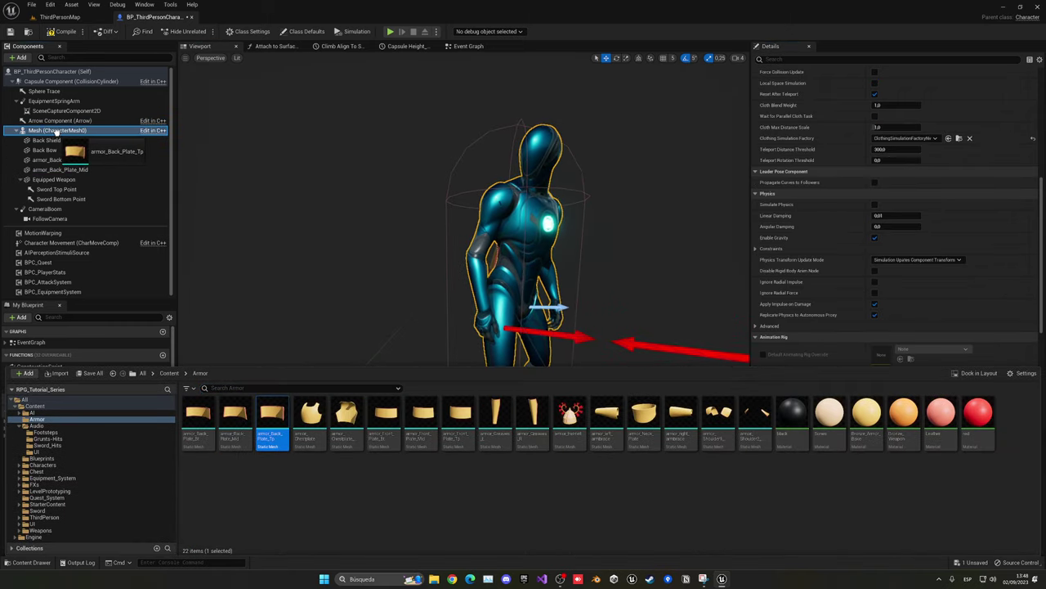
{"action": "left_click", "coordinate": [58, 179]}
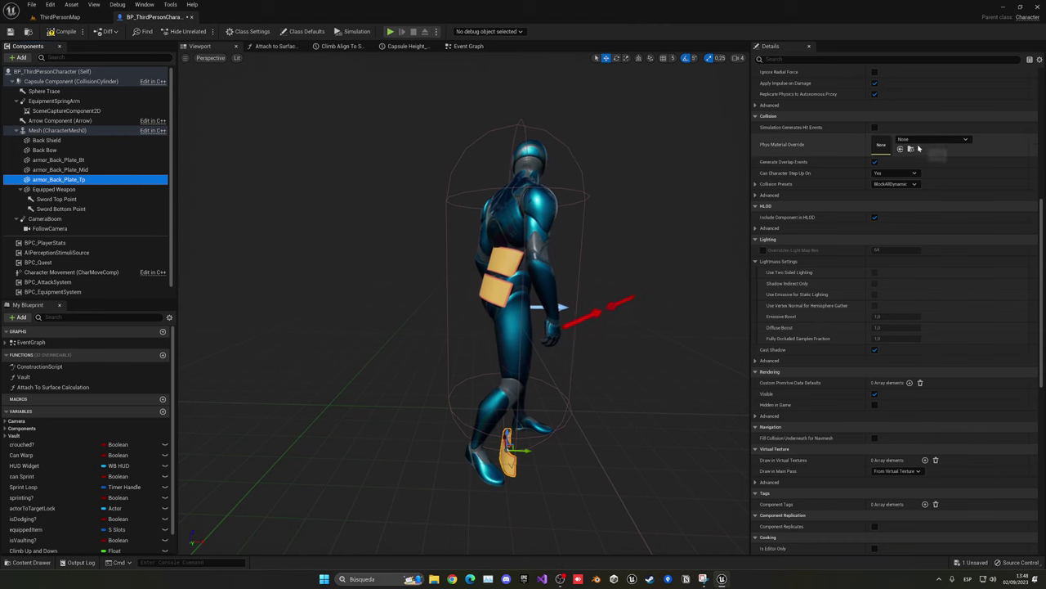
{"action": "scroll", "coordinate": [922, 175], "scroll_direction": "up", "scroll_amount": 5}
{"action": "left_click", "coordinate": [906, 181]}
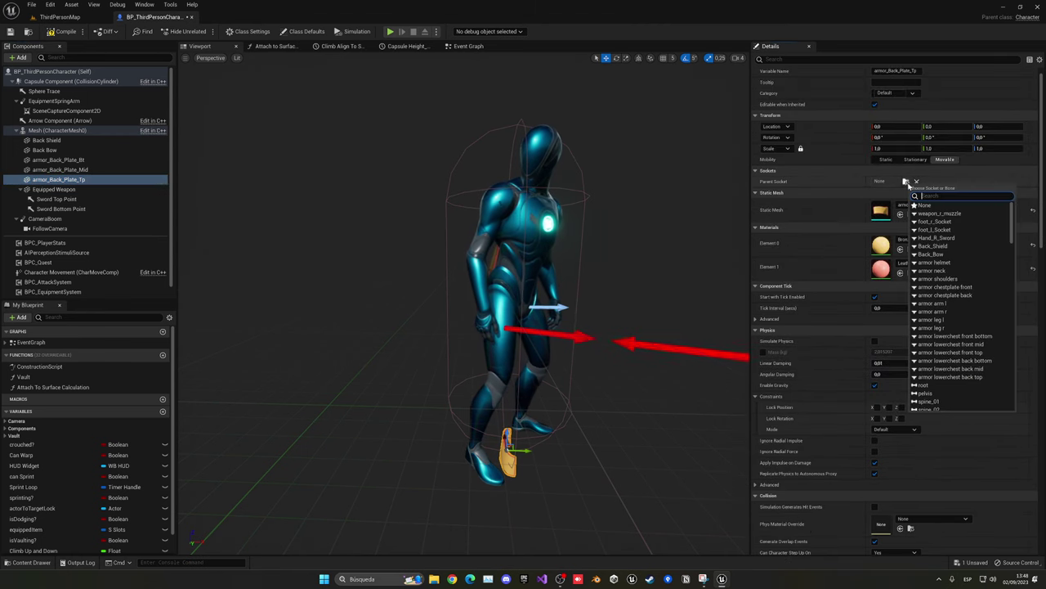
{"action": "type", "text": "lower"}
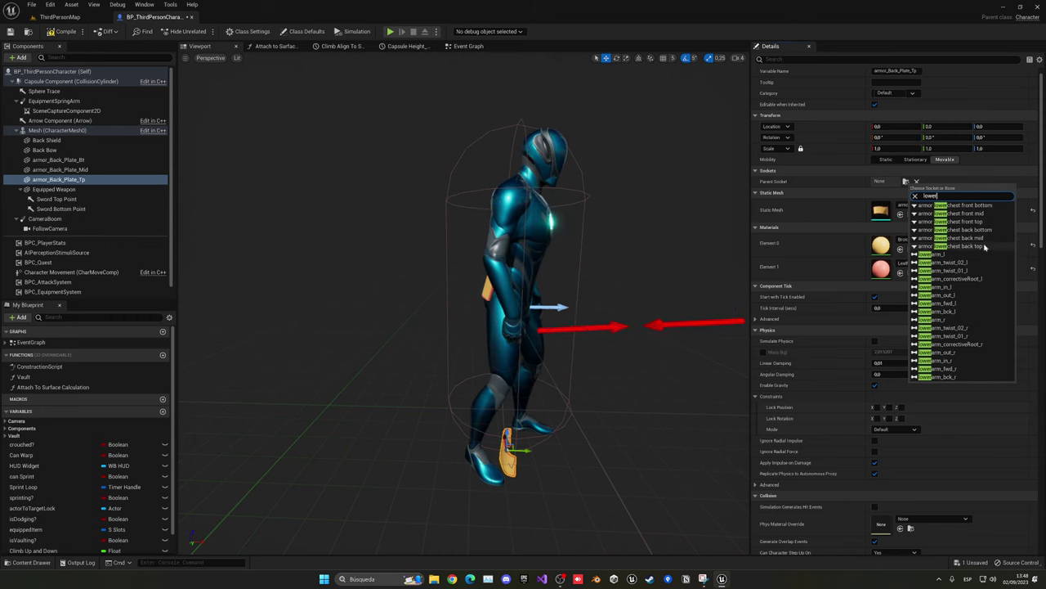
{"action": "left_click", "coordinate": [981, 246]}
{"action": "scroll", "coordinate": [904, 263], "scroll_direction": "down", "scroll_amount": 10}
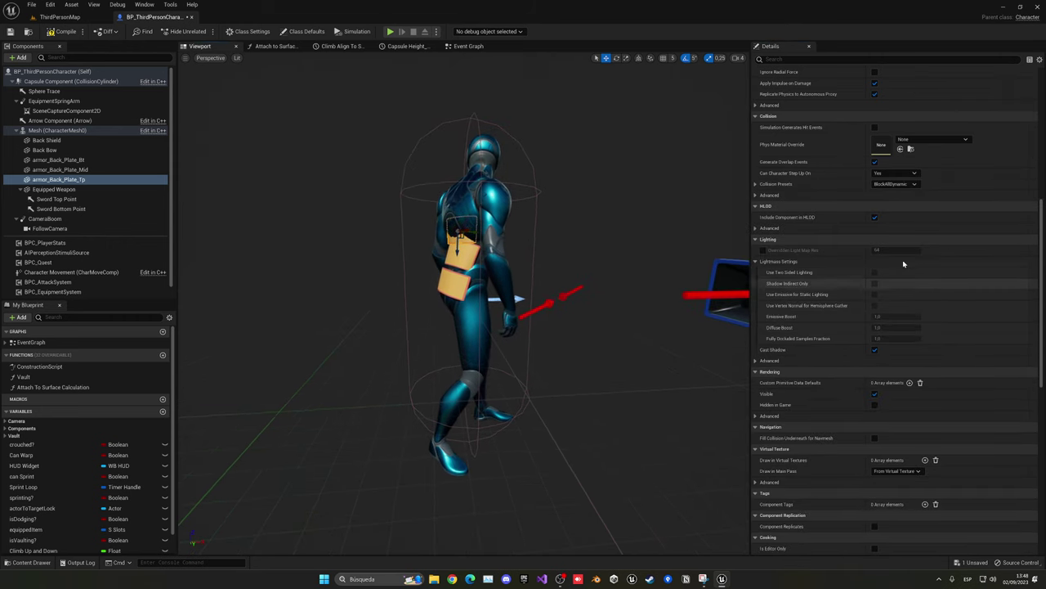
{"action": "left_click", "coordinate": [895, 183]}
{"action": "left_click", "coordinate": [887, 211]}
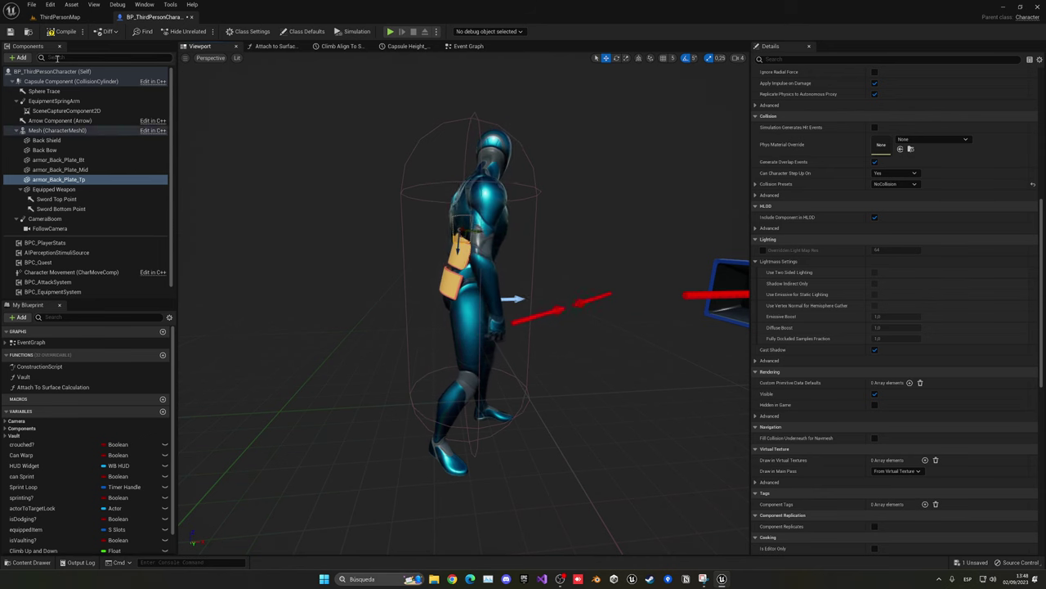
Step: Save the character blueprint and undo an accidental move of the plate
{"action": "left_click", "coordinate": [11, 32]}
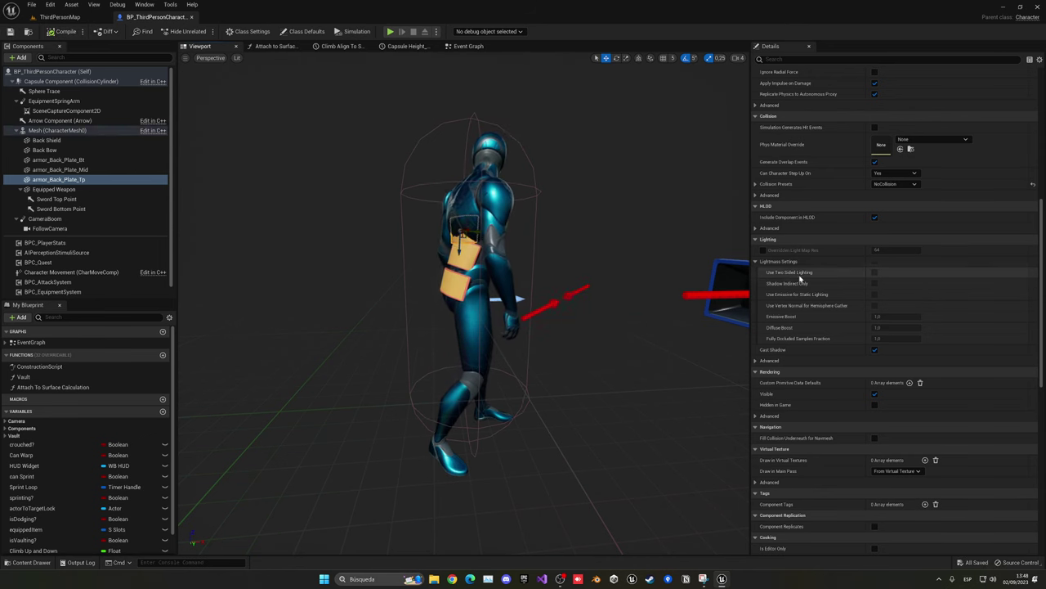
{"action": "mouse_move", "coordinate": [523, 295]}
{"action": "right_mouse_down"}
{"action": "mouse_move", "coordinate": [590, 261]}
{"action": "mouse_move", "coordinate": [442, 253]}
{"action": "right_mouse_up"}
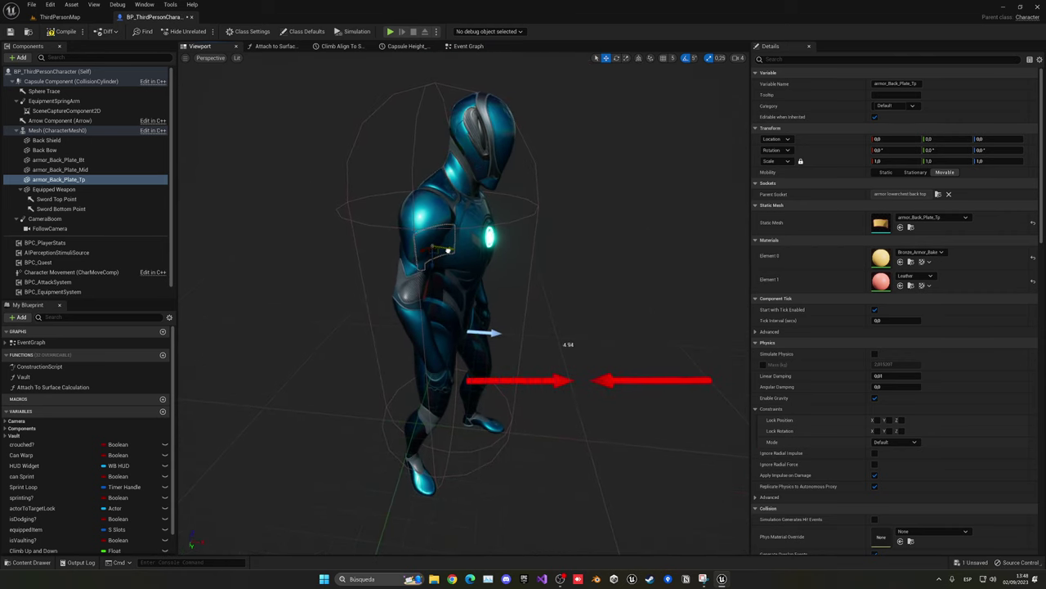
{"action": "key", "text": "ctrl+z"}
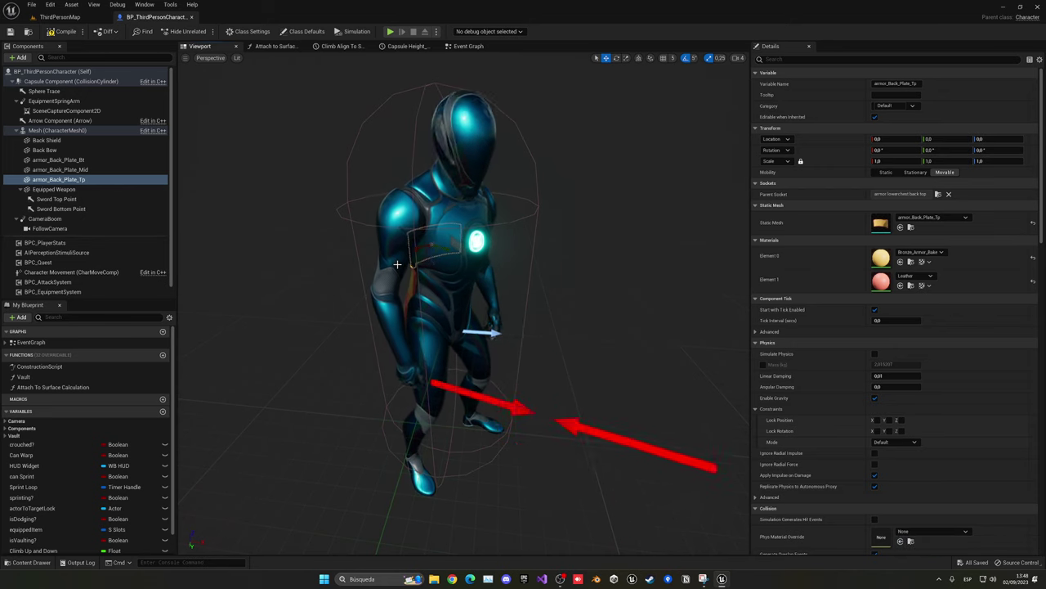
{"action": "left_click", "coordinate": [49, 130]}
{"action": "key", "text": "ctrl+space"}
Step: Attach armor_Chestplate to the armor chestplate front socket on the mesh
{"action": "left_click", "coordinate": [311, 413]}
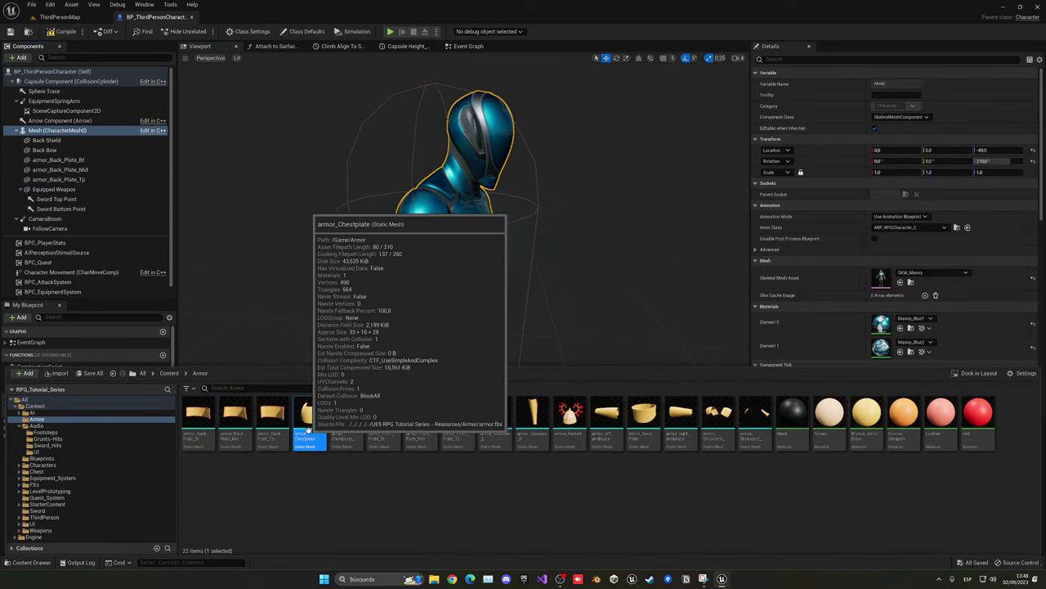
{"action": "mouse_move", "coordinate": [310, 413]}
{"action": "left_mouse_down"}
{"action": "mouse_move", "coordinate": [109, 130]}
{"action": "mouse_move", "coordinate": [109, 194]}
{"action": "left_mouse_up"}
{"action": "left_click", "coordinate": [903, 198]}
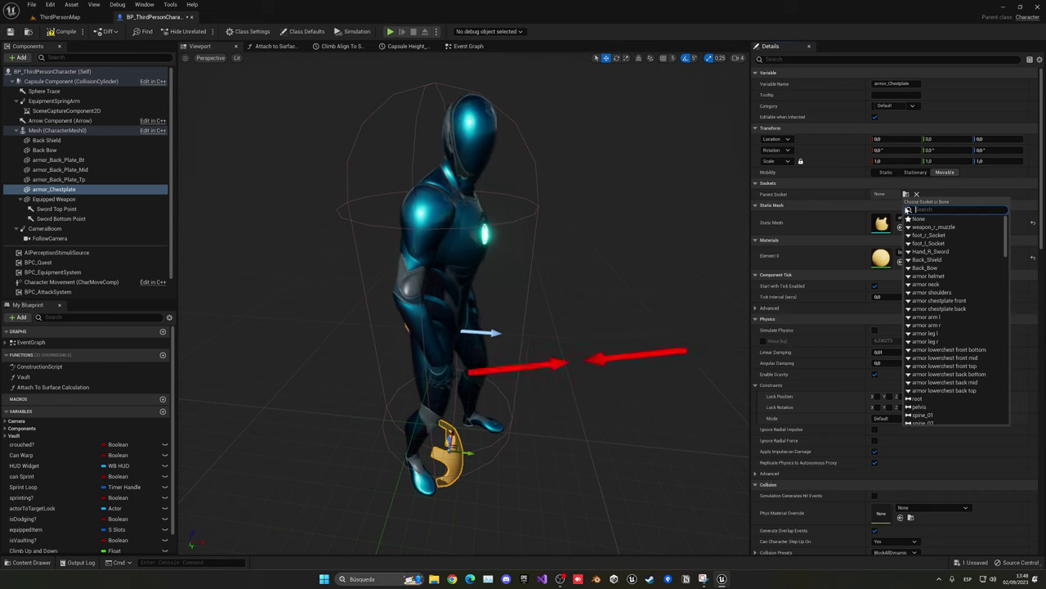
{"action": "type", "text": "chest"}
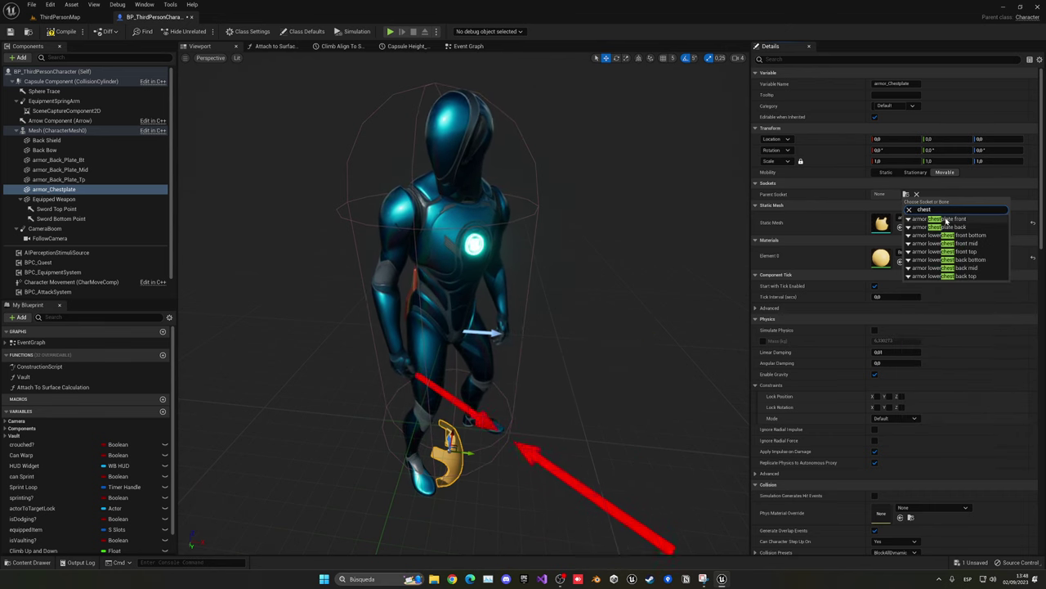
{"action": "left_click", "coordinate": [946, 219]}
{"action": "left_click", "coordinate": [71, 133]}
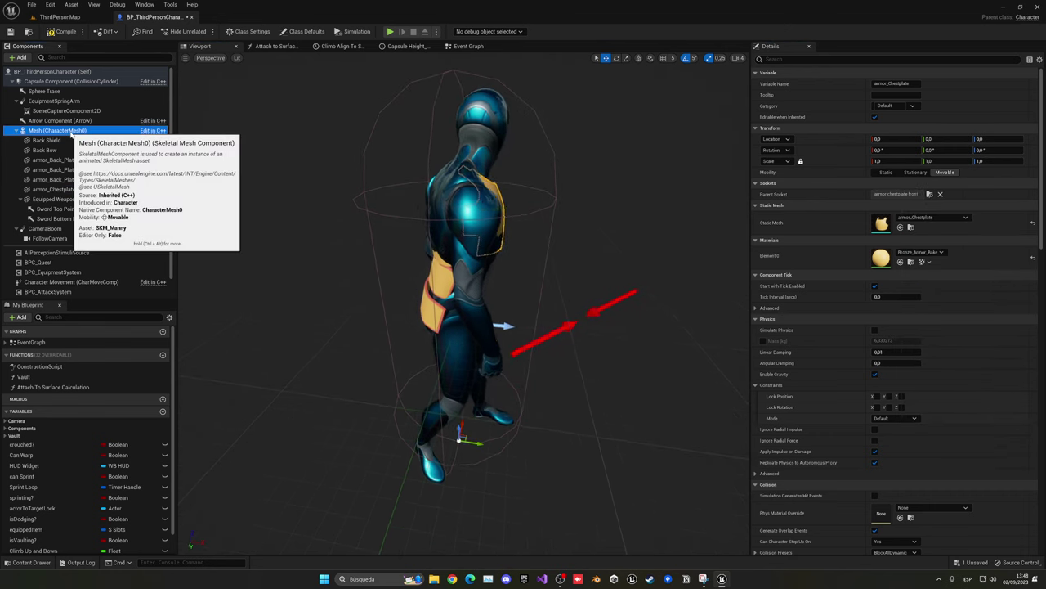
{"action": "left_click_drag", "start_coordinate": [556, 310], "coordinate": [426, 310]}
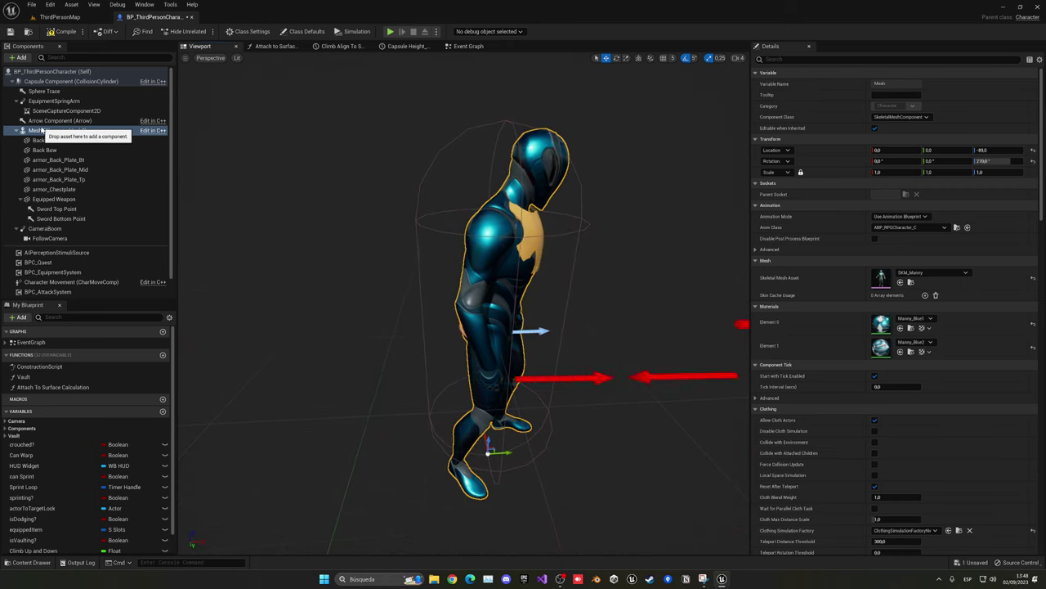
Step: Attach armor_Chestplate_Back to a chest socket and set both chestplates to NoCollision
{"action": "left_click", "coordinate": [31, 562]}
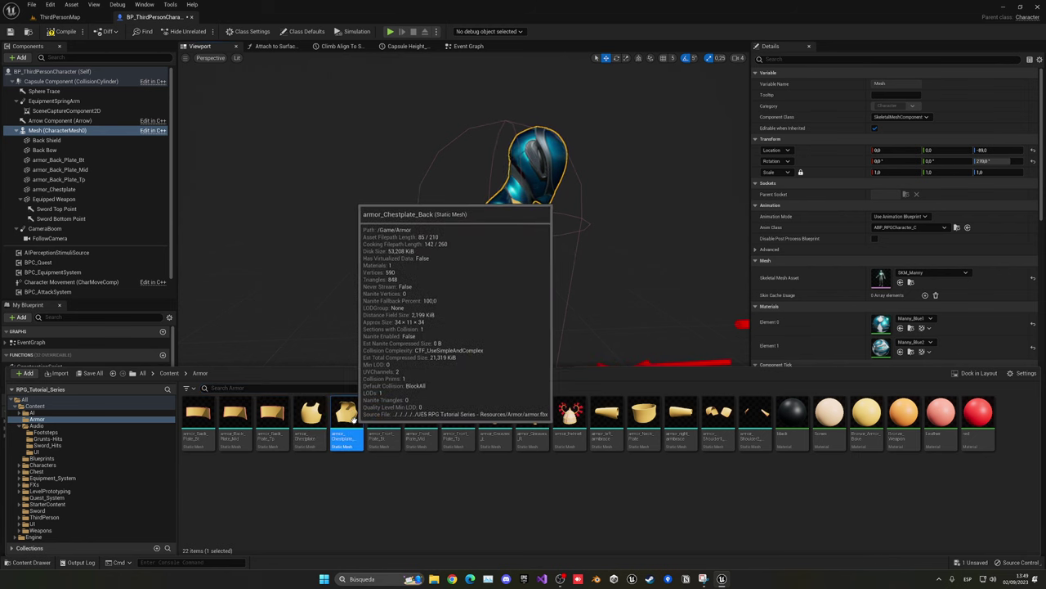
{"action": "left_click_drag", "start_coordinate": [354, 417], "coordinate": [88, 130]}
{"action": "left_click", "coordinate": [62, 199]}
{"action": "left_click", "coordinate": [906, 193]}
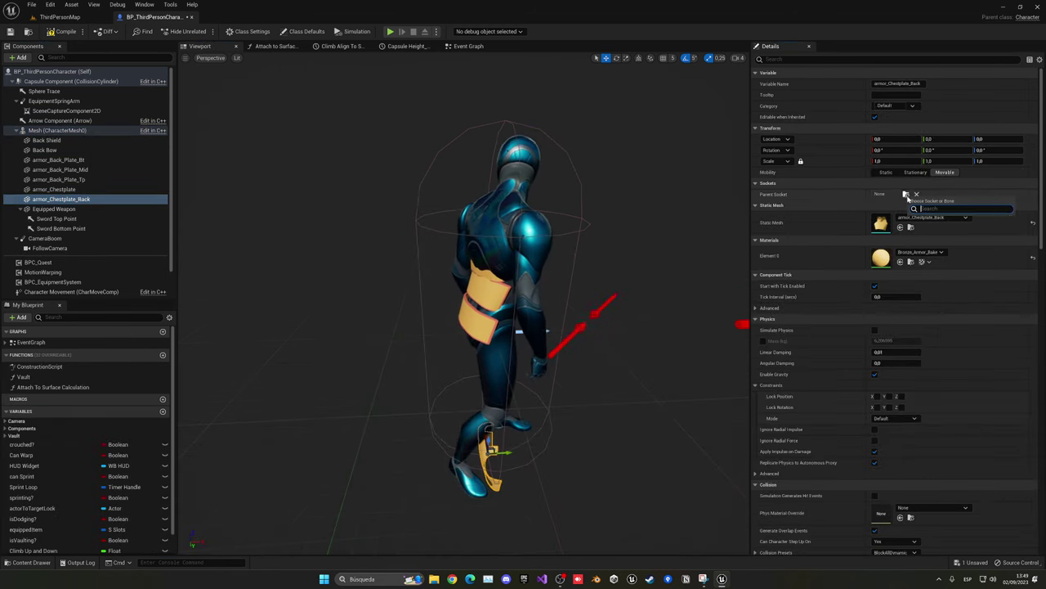
{"action": "type", "text": "chest"}
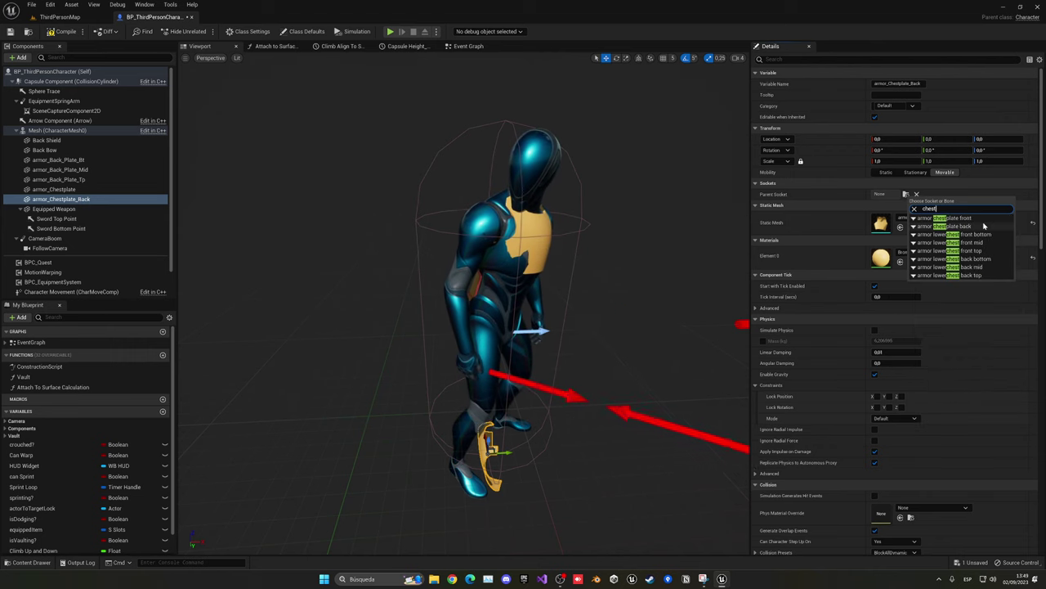
{"action": "left_click", "coordinate": [941, 226]}
{"action": "scroll", "coordinate": [893, 259], "scroll_direction": "down", "scroll_amount": 3}
{"action": "scroll", "coordinate": [893, 260], "scroll_direction": "down", "scroll_amount": 5}
{"action": "left_click", "coordinate": [895, 251]}
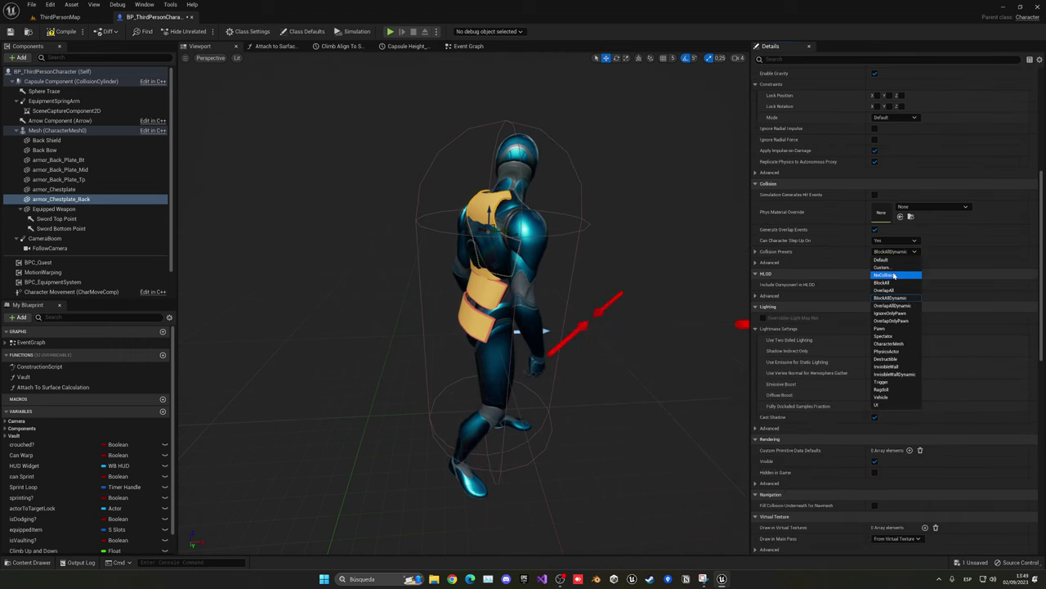
{"action": "left_click", "coordinate": [903, 275]}
{"action": "left_click", "coordinate": [117, 189]}
{"action": "left_click", "coordinate": [895, 251]}
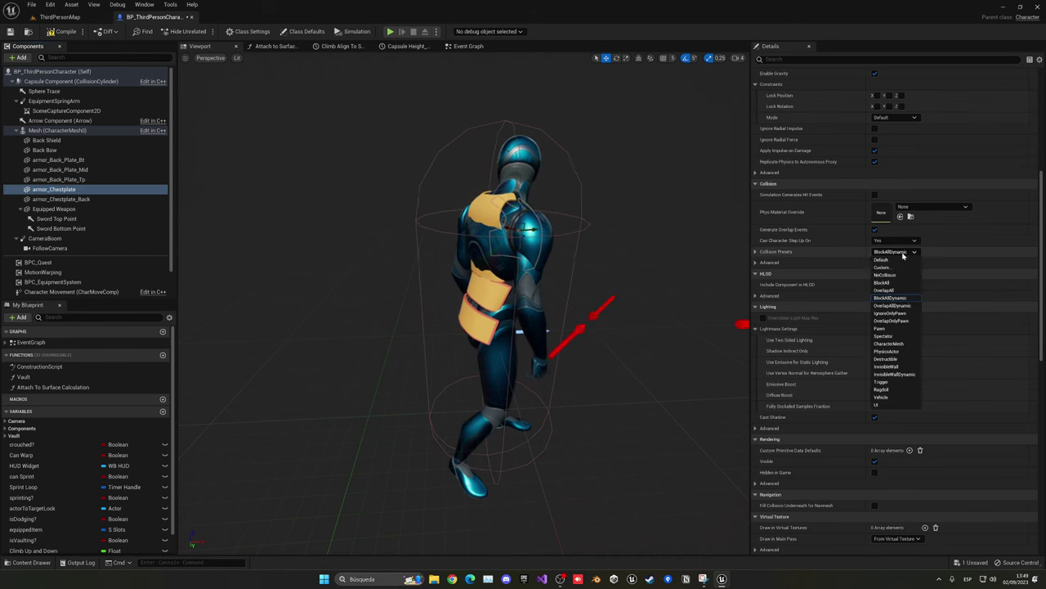
{"action": "left_click", "coordinate": [891, 275]}
Step: Add armor_Front_Plate_Bt under the character mesh, redoing a misplaced drop
{"action": "left_click_drag", "start_coordinate": [469, 172], "coordinate": [469, 172]}
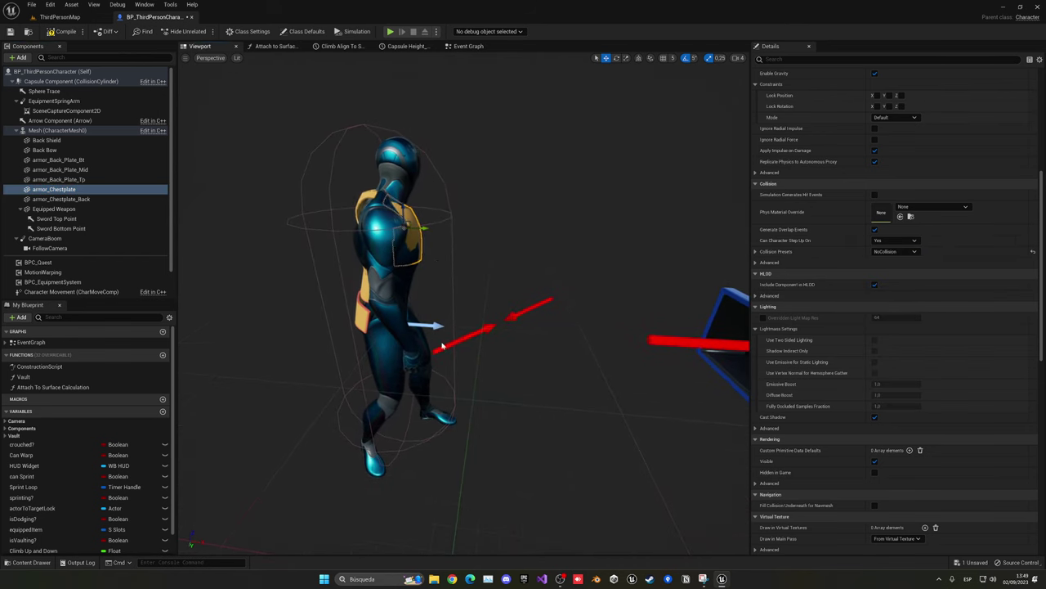
{"action": "key", "text": "ctrl+space"}
{"action": "mouse_move", "coordinate": [385, 413]}
{"action": "left_mouse_down"}
{"action": "mouse_move", "coordinate": [87, 130]}
{"action": "mouse_move", "coordinate": [90, 189]}
{"action": "left_mouse_up"}
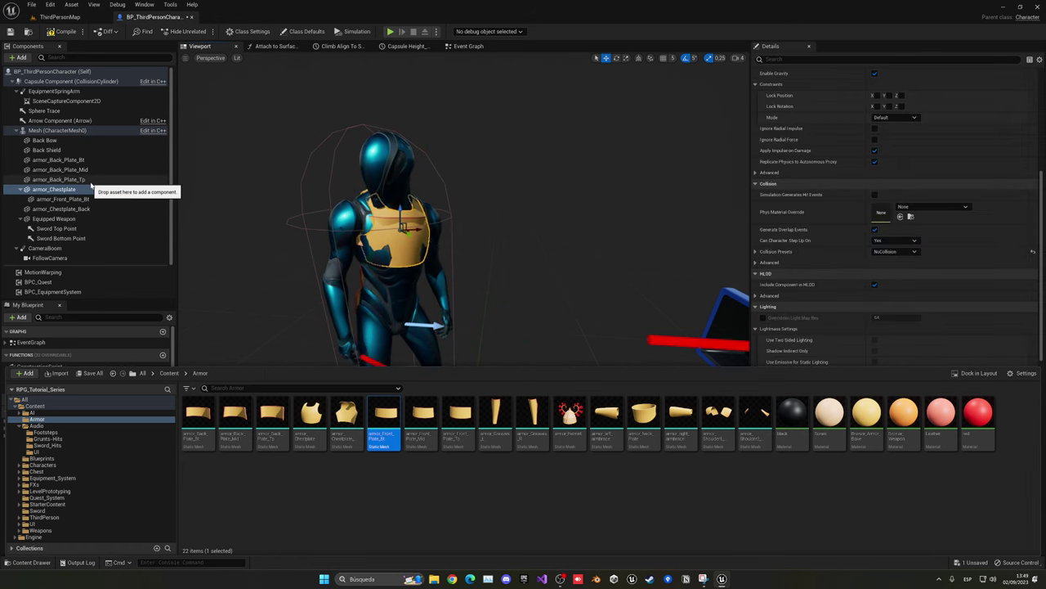
{"action": "key", "text": "ctrl+z"}
{"action": "key", "text": "ctrl+space"}
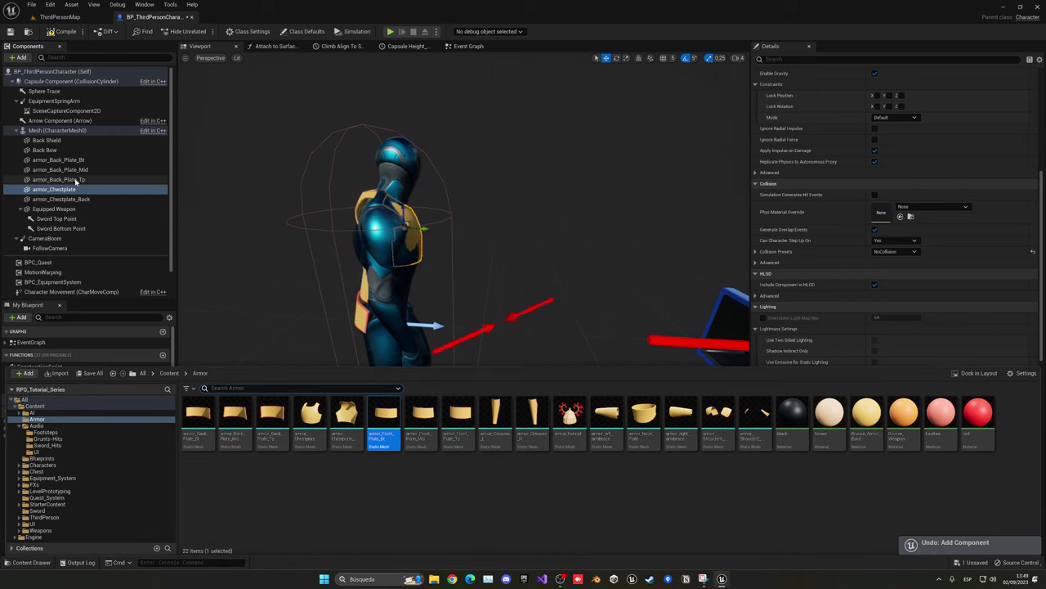
{"action": "left_click_drag", "start_coordinate": [385, 421], "coordinate": [65, 131]}
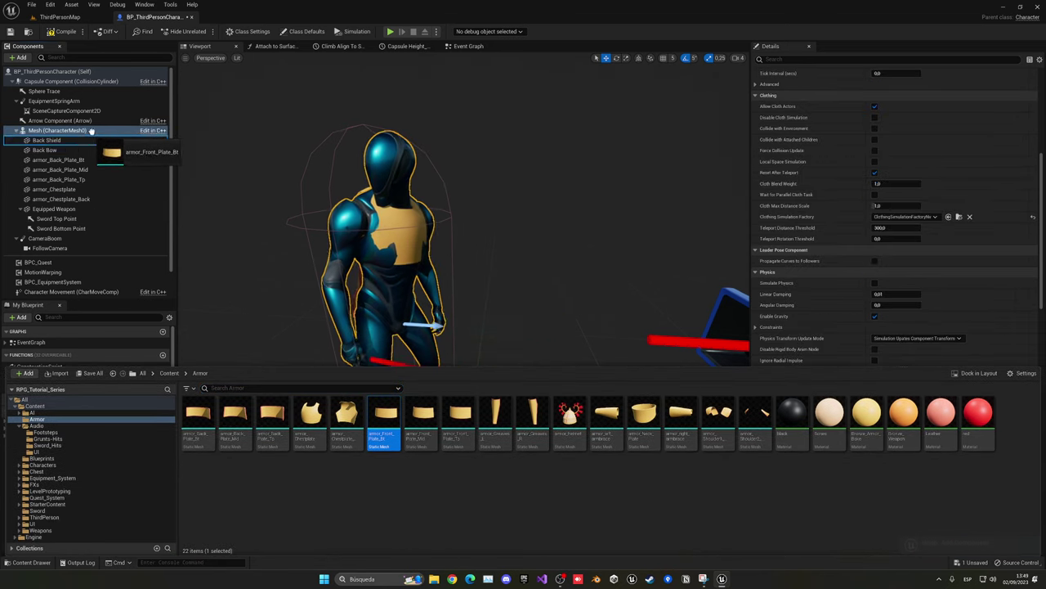
Step: Attach the bottom front plate to the armor lowerchest front bottom socket with NoCollision
{"action": "left_click", "coordinate": [71, 151]}
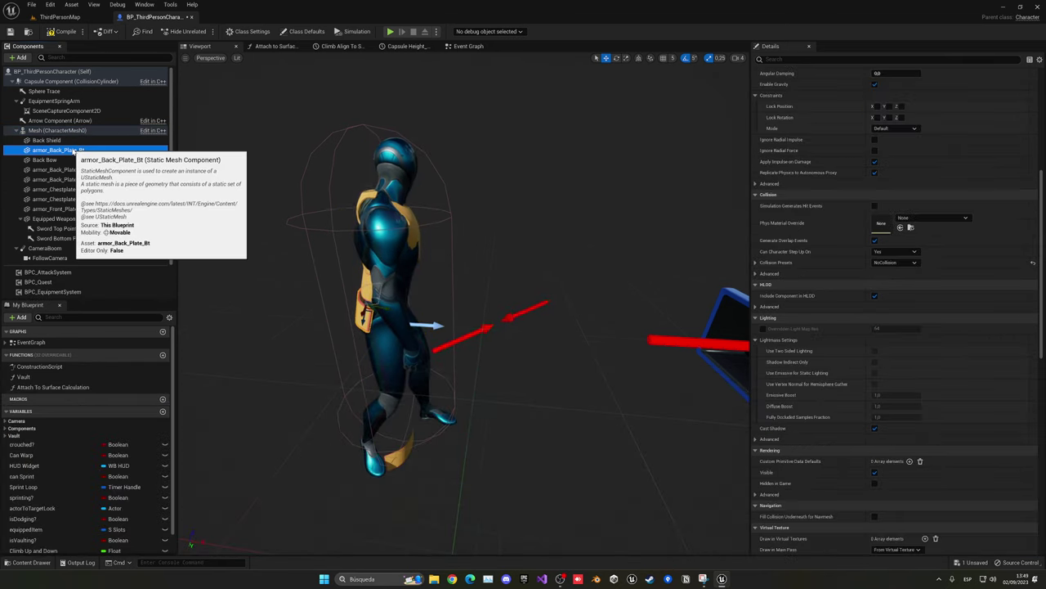
{"action": "left_click", "coordinate": [81, 208]}
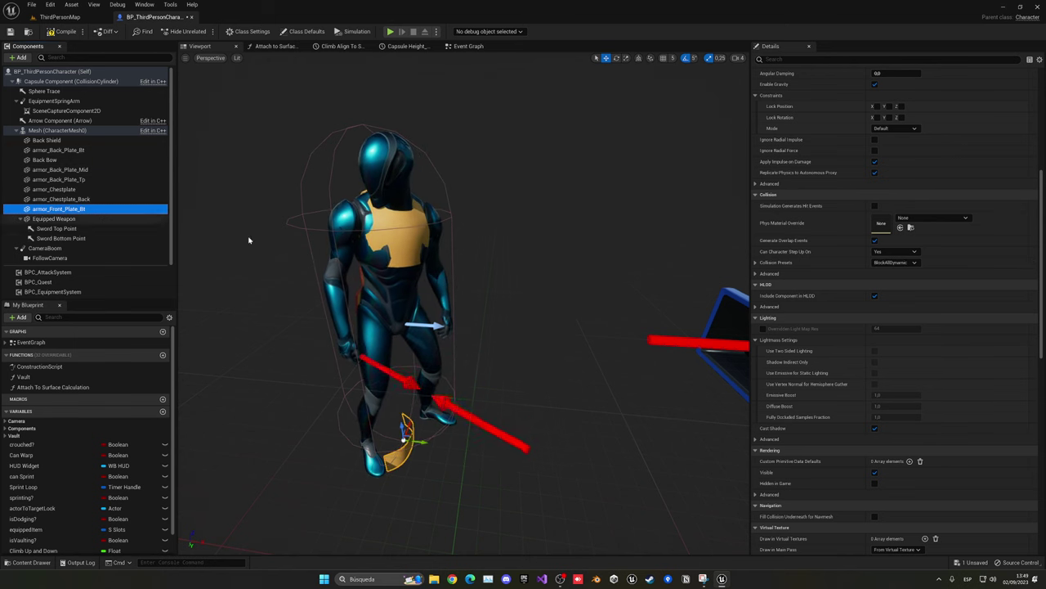
{"action": "left_click", "coordinate": [906, 130]}
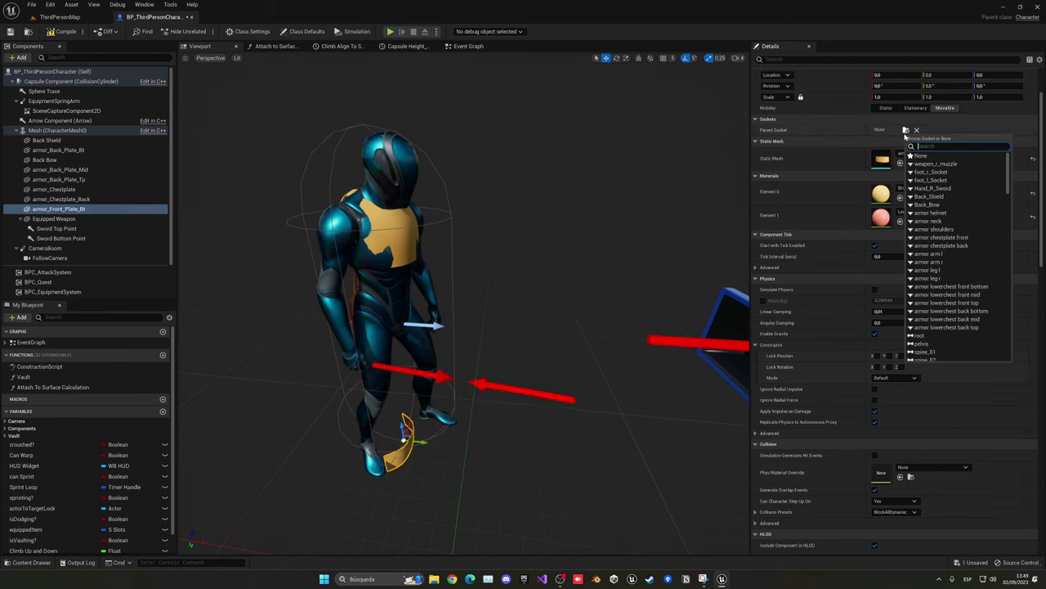
{"action": "type", "text": "lowerches"}
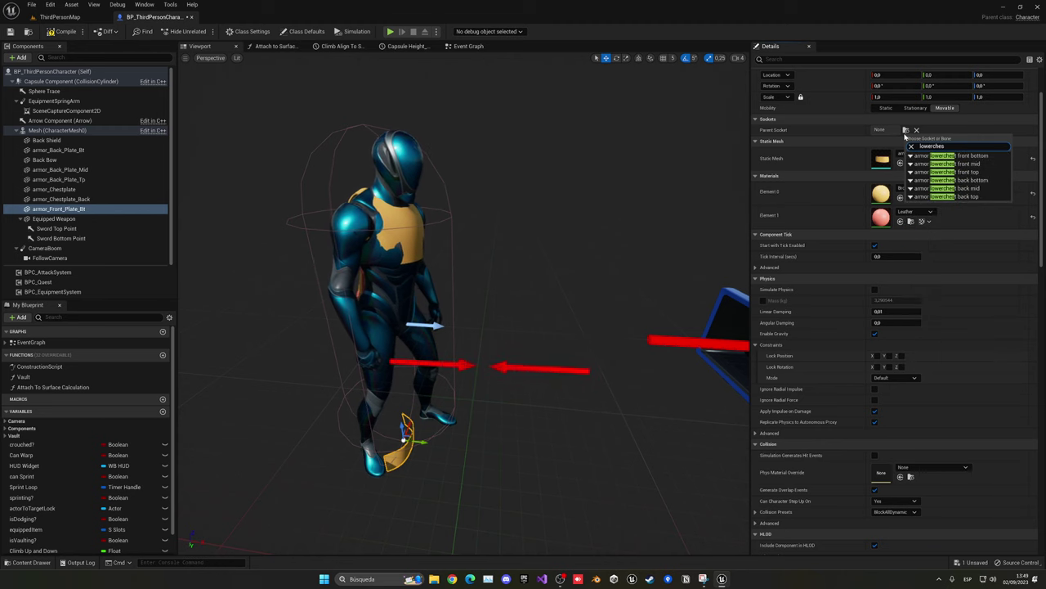
{"action": "left_click", "coordinate": [978, 157]}
{"action": "scroll", "coordinate": [817, 327], "scroll_direction": "down", "scroll_amount": 8}
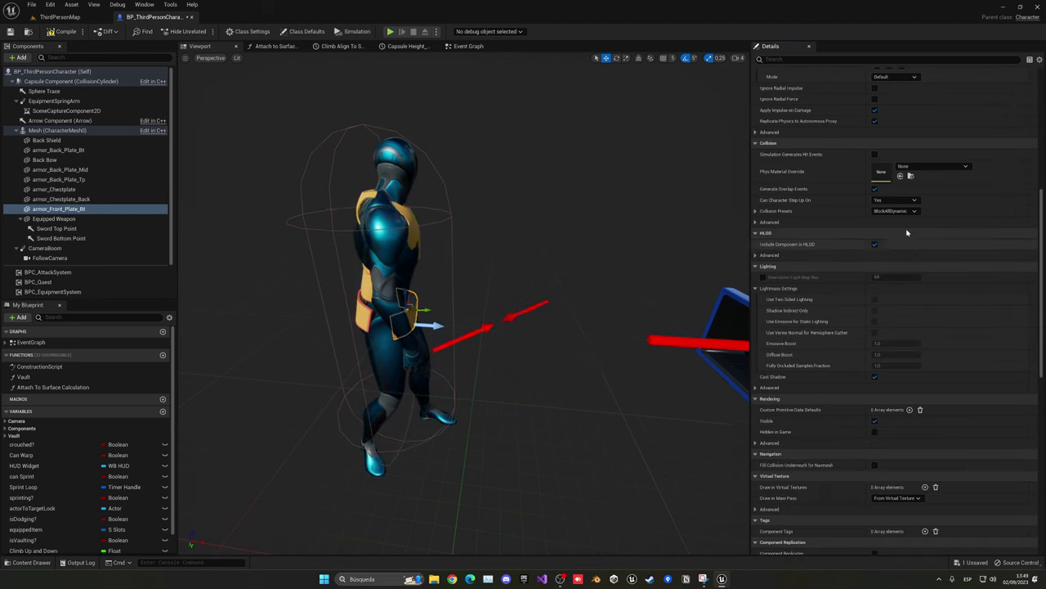
{"action": "left_click", "coordinate": [895, 211]}
{"action": "left_click", "coordinate": [891, 235]}
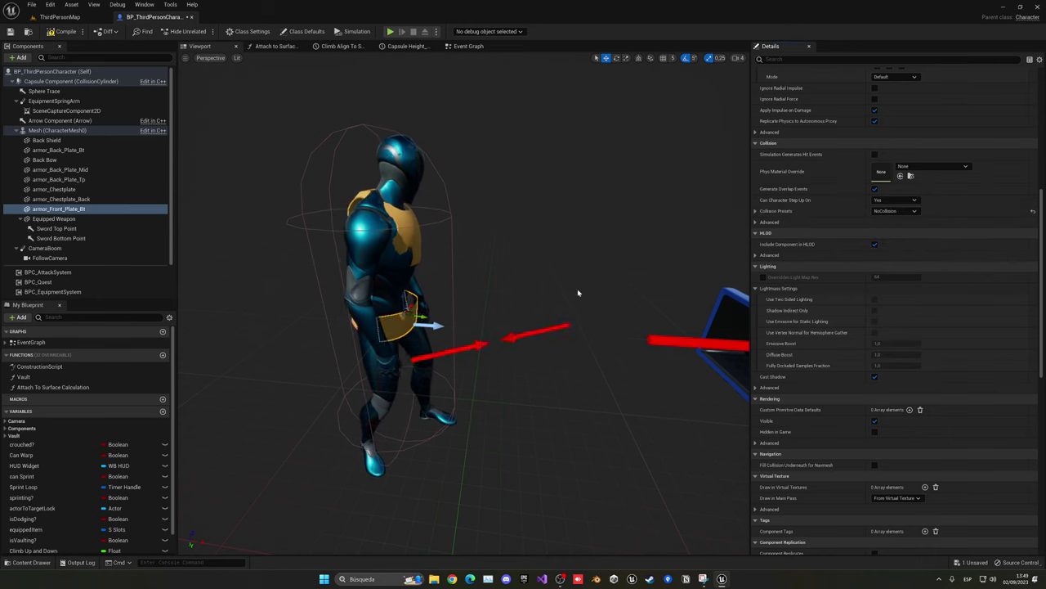
{"action": "left_click", "coordinate": [62, 130]}
Step: Add armor_Front_Plate_Mid, set its collision preset, and attach it to the lowerchest front mid socket
{"action": "key", "text": "ctrl+space"}
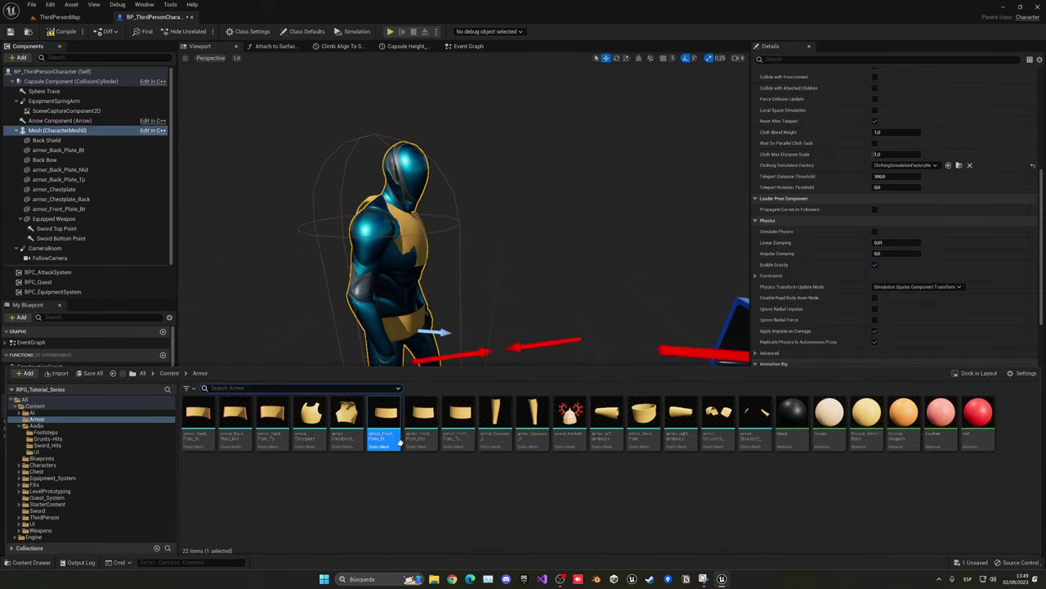
{"action": "mouse_move", "coordinate": [422, 413]}
{"action": "left_mouse_down"}
{"action": "mouse_move", "coordinate": [56, 148]}
{"action": "mouse_move", "coordinate": [66, 150]}
{"action": "left_mouse_up"}
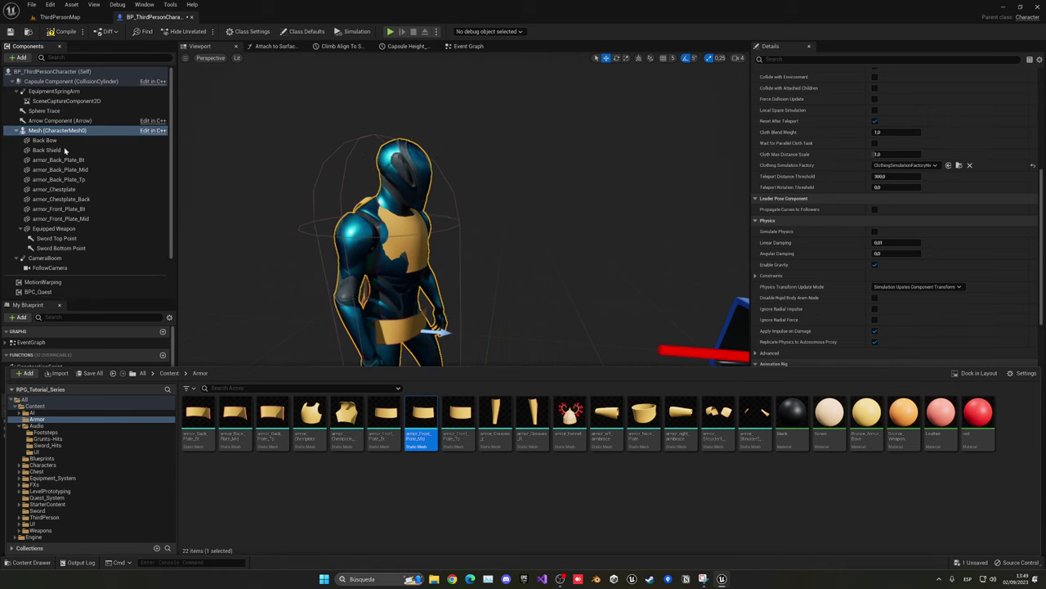
{"action": "left_click", "coordinate": [74, 218]}
{"action": "scroll", "coordinate": [818, 204], "scroll_direction": "down", "scroll_amount": 5}
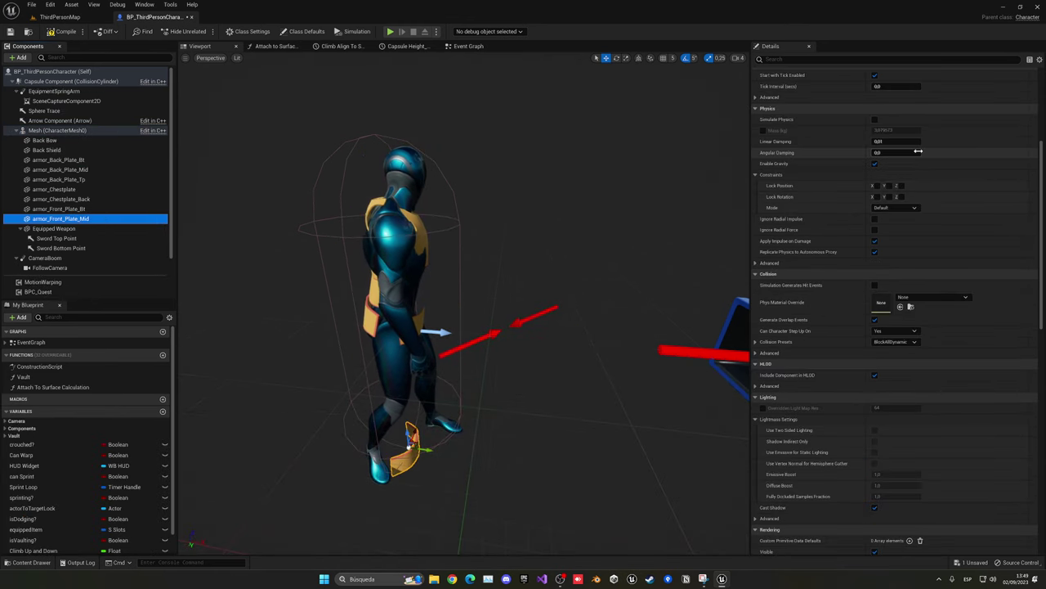
{"action": "left_click", "coordinate": [904, 342]}
{"action": "left_click", "coordinate": [884, 365]}
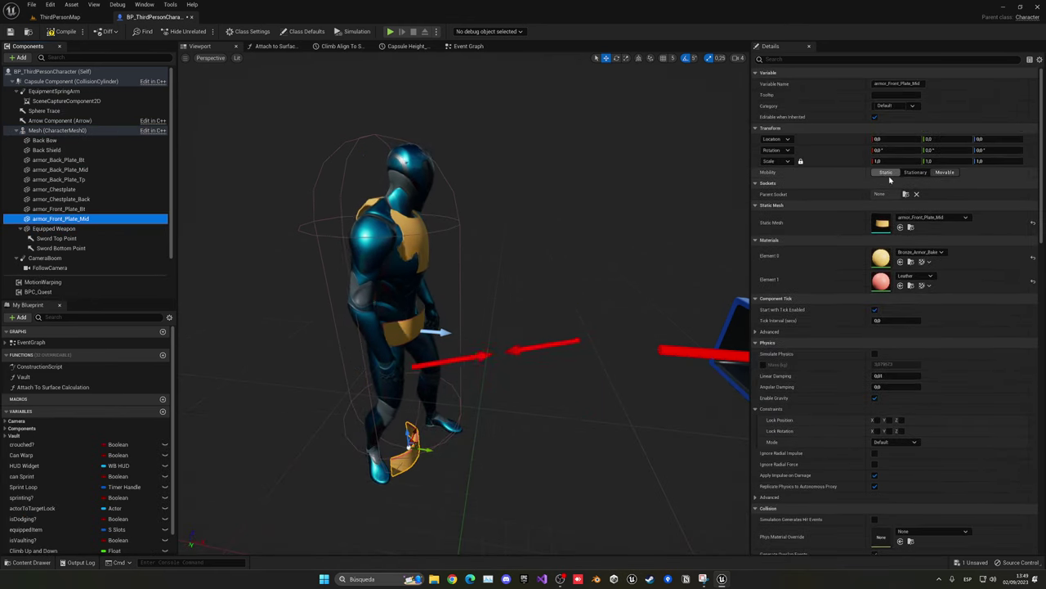
{"action": "left_click", "coordinate": [906, 195]}
{"action": "type", "text": "werches"}
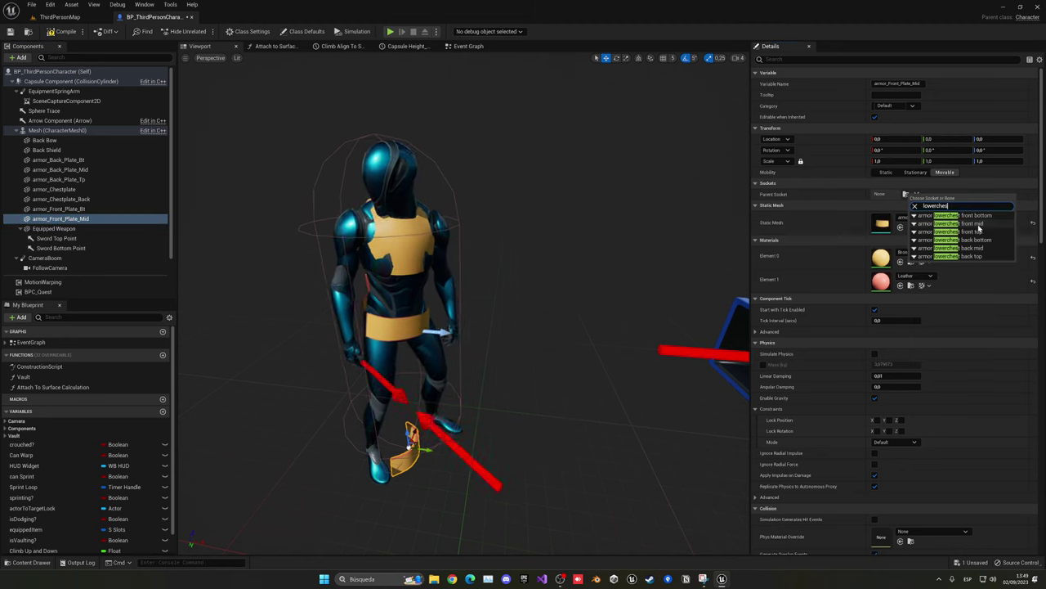
{"action": "left_click", "coordinate": [985, 224]}
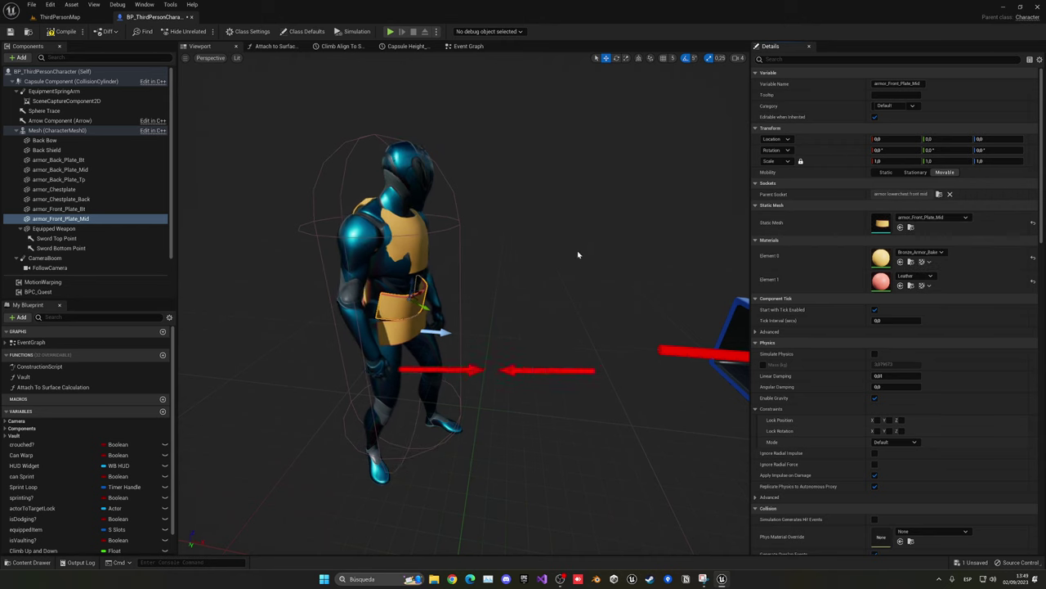
{"action": "left_click", "coordinate": [65, 131]}
Step: Attach armor_Front_Plate_Tp to the lowerchest front top socket with NoCollision
{"action": "key", "text": "ctrl+space"}
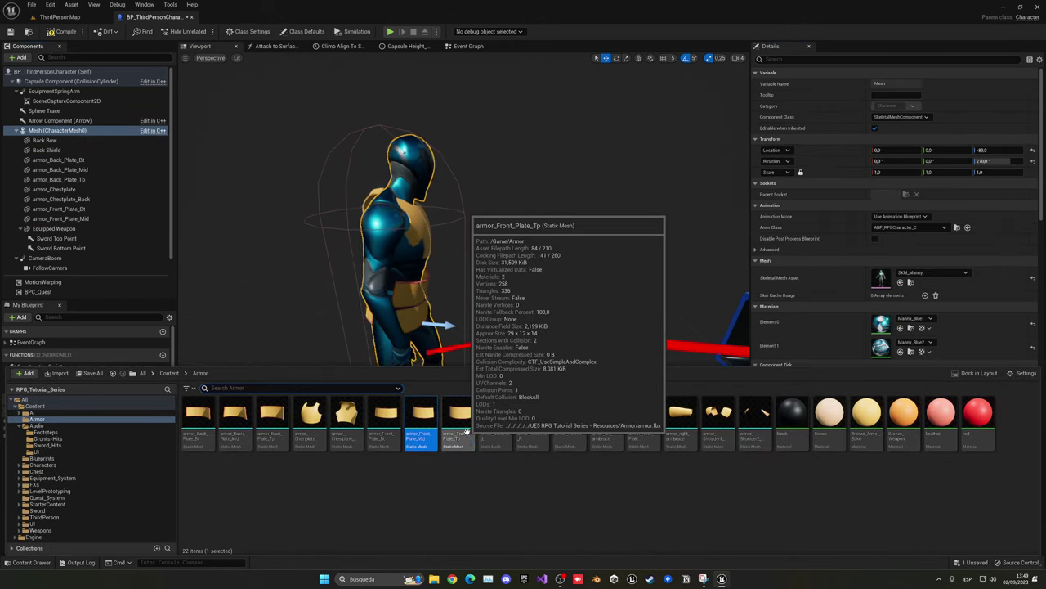
{"action": "left_click_drag", "start_coordinate": [458, 415], "coordinate": [74, 131]}
{"action": "left_click", "coordinate": [59, 228]}
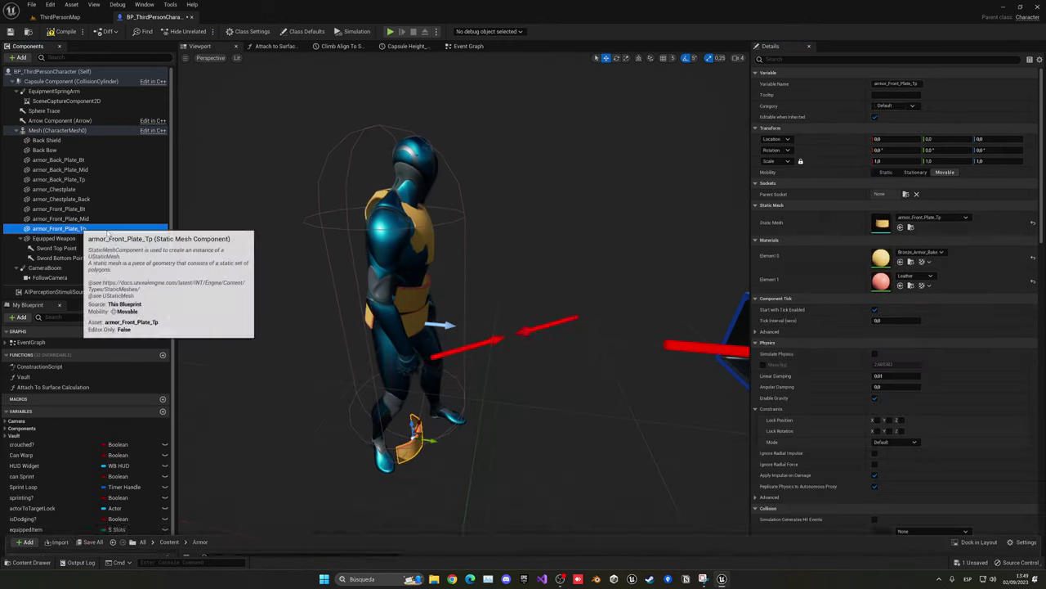
{"action": "left_click", "coordinate": [906, 195]}
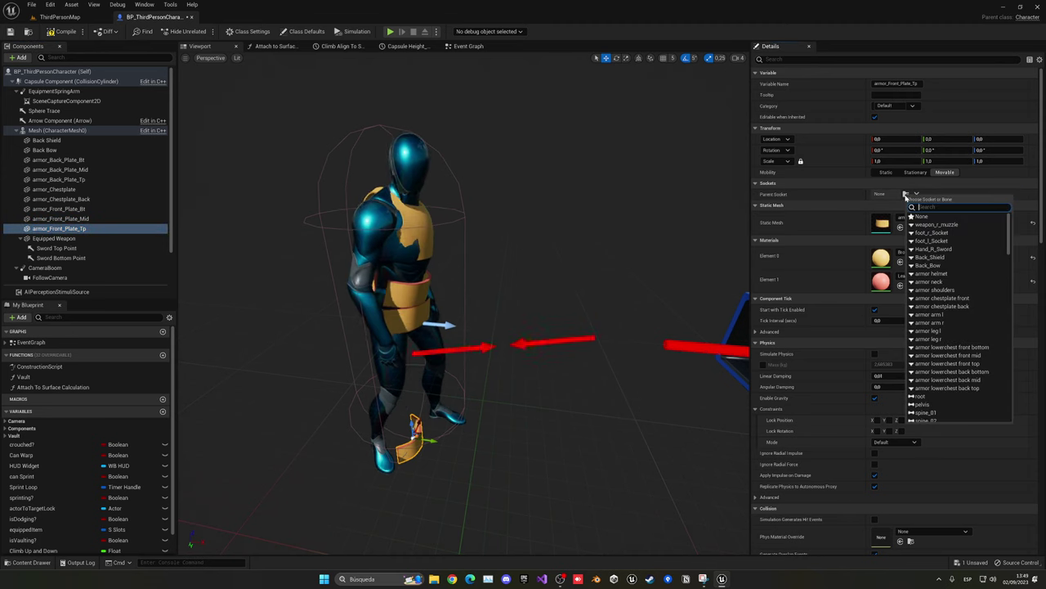
{"action": "type", "text": "lowe"}
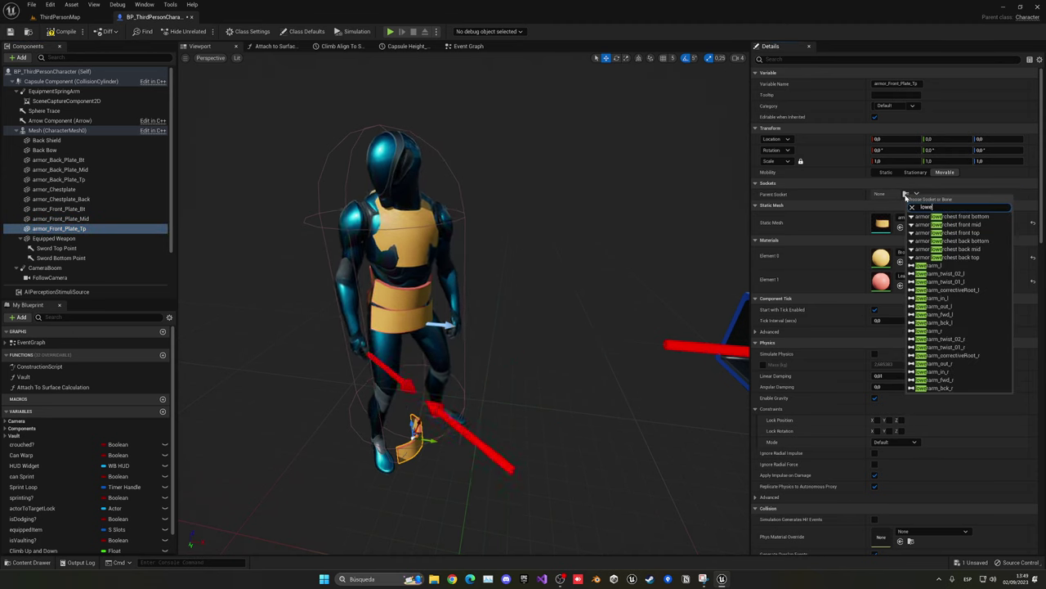
{"action": "type", "text": "rches"}
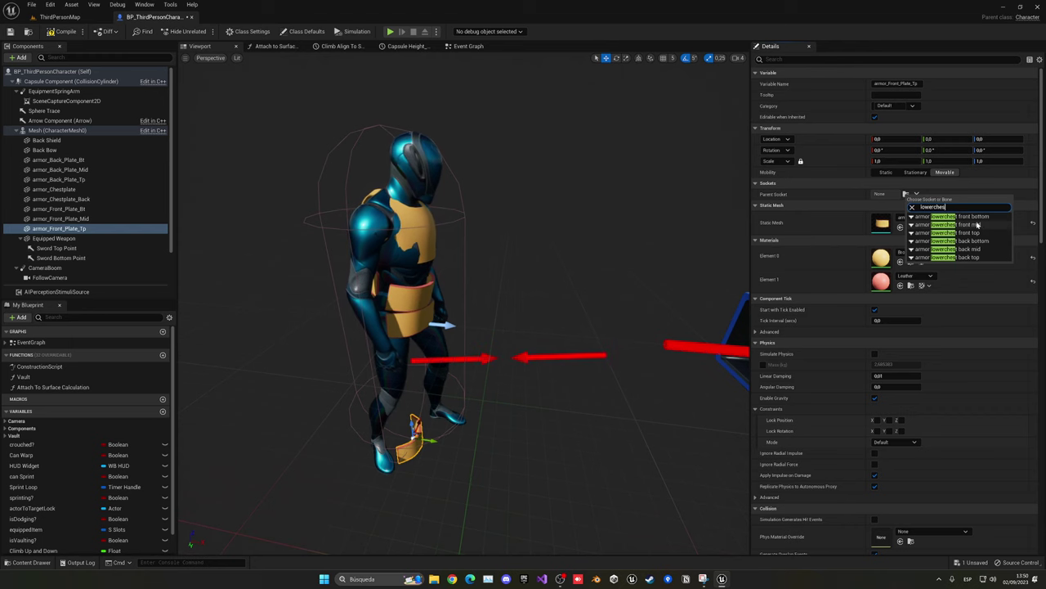
{"action": "left_click", "coordinate": [984, 233]}
{"action": "scroll", "coordinate": [946, 253], "scroll_direction": "down", "scroll_amount": 5}
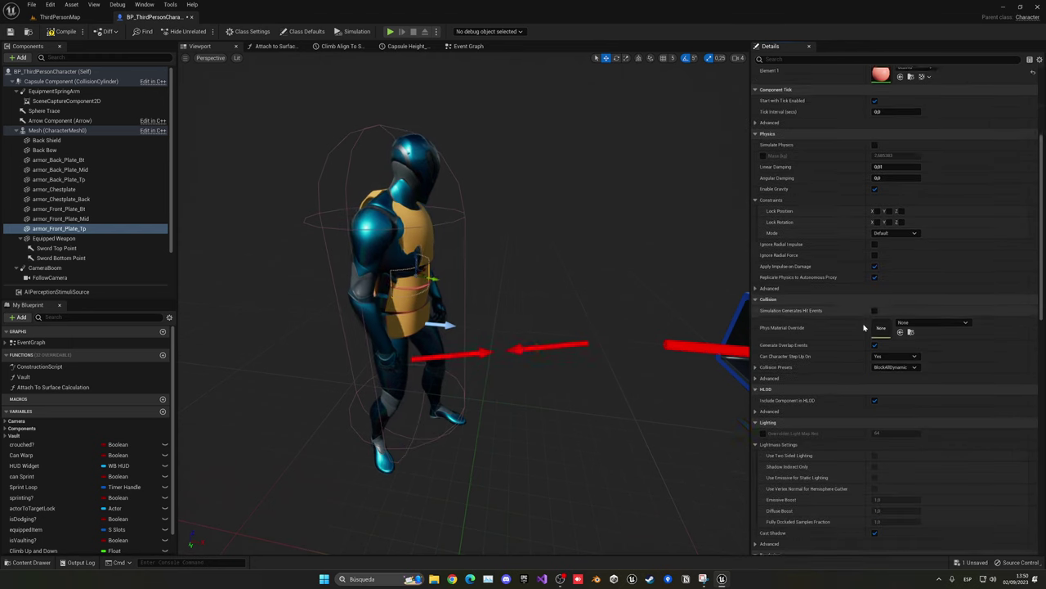
{"action": "scroll", "coordinate": [892, 264], "scroll_direction": "down", "scroll_amount": 3}
{"action": "left_click", "coordinate": [896, 250]}
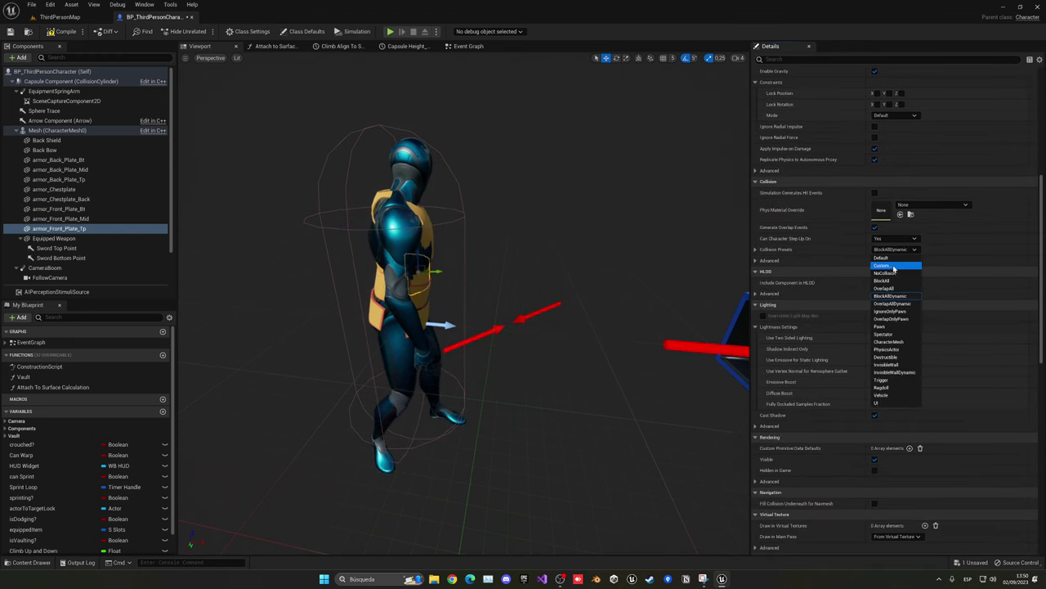
{"action": "left_click", "coordinate": [122, 219]}
{"action": "left_click", "coordinate": [122, 228]}
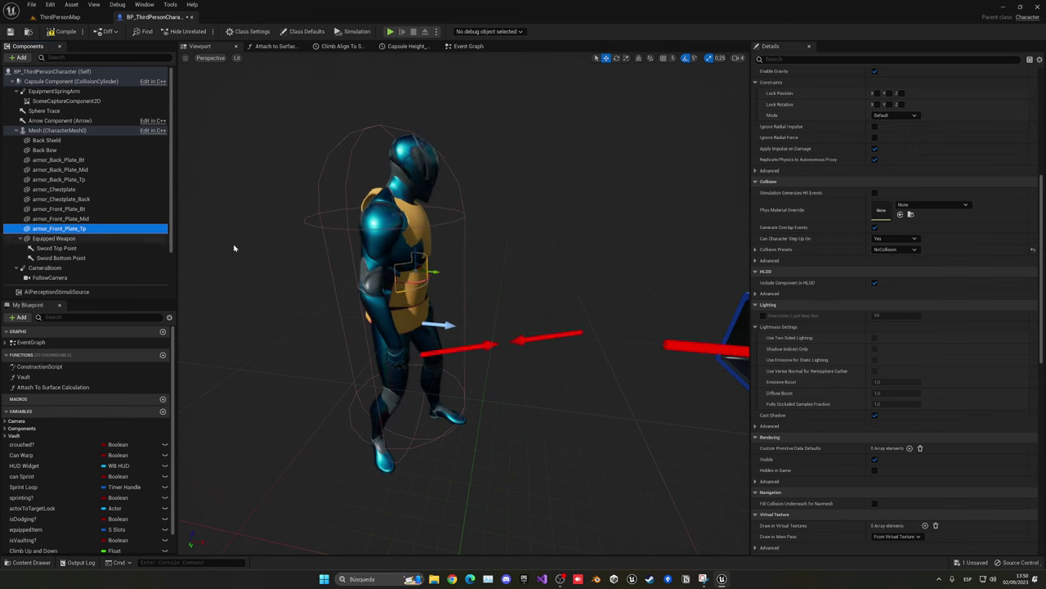
{"action": "key", "text": "ctrl+space"}
{"action": "left_click", "coordinate": [495, 413]}
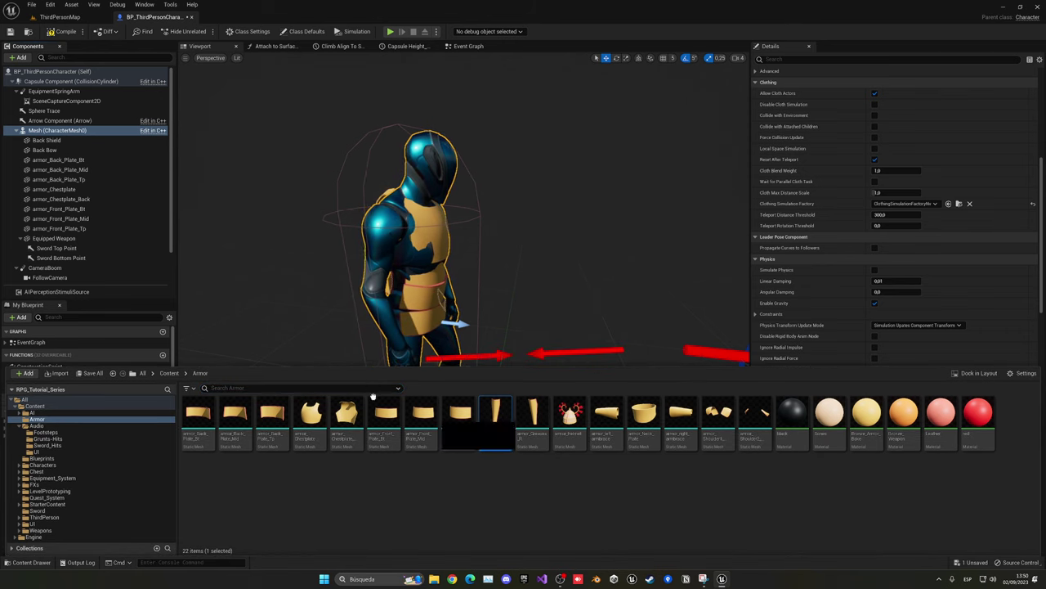
Step: Add armor_Greaves_L under the character mesh and assign it a parent socket
{"action": "left_click_drag", "start_coordinate": [478, 437], "coordinate": [70, 145]}
{"action": "left_click", "coordinate": [74, 238]}
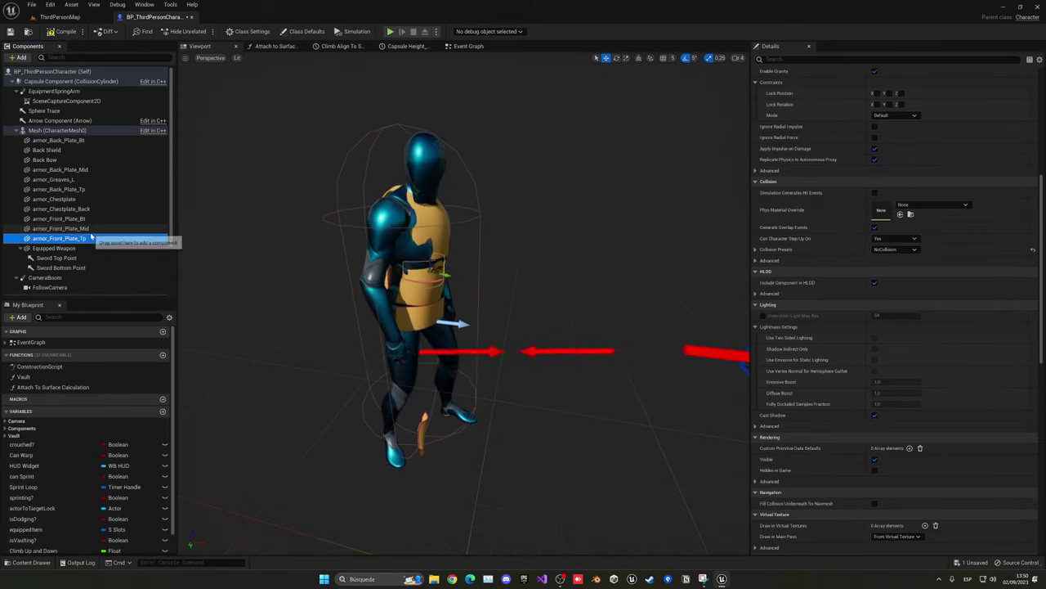
{"action": "left_click", "coordinate": [58, 179]}
{"action": "scroll", "coordinate": [899, 264], "scroll_direction": "up", "scroll_amount": 2}
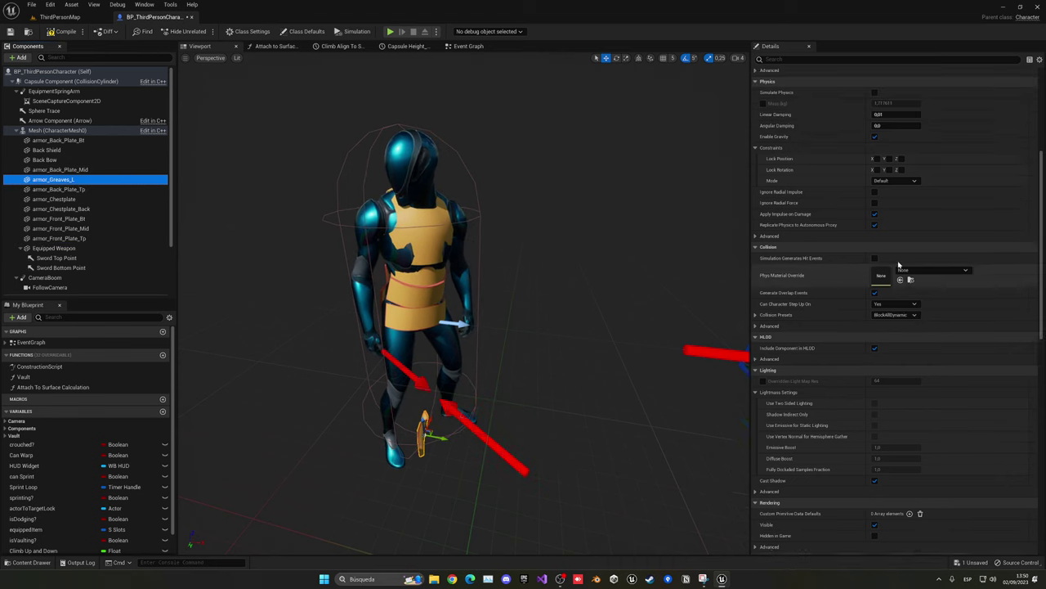
{"action": "scroll", "coordinate": [898, 264], "scroll_direction": "up", "scroll_amount": 2}
{"action": "left_click", "coordinate": [895, 393]}
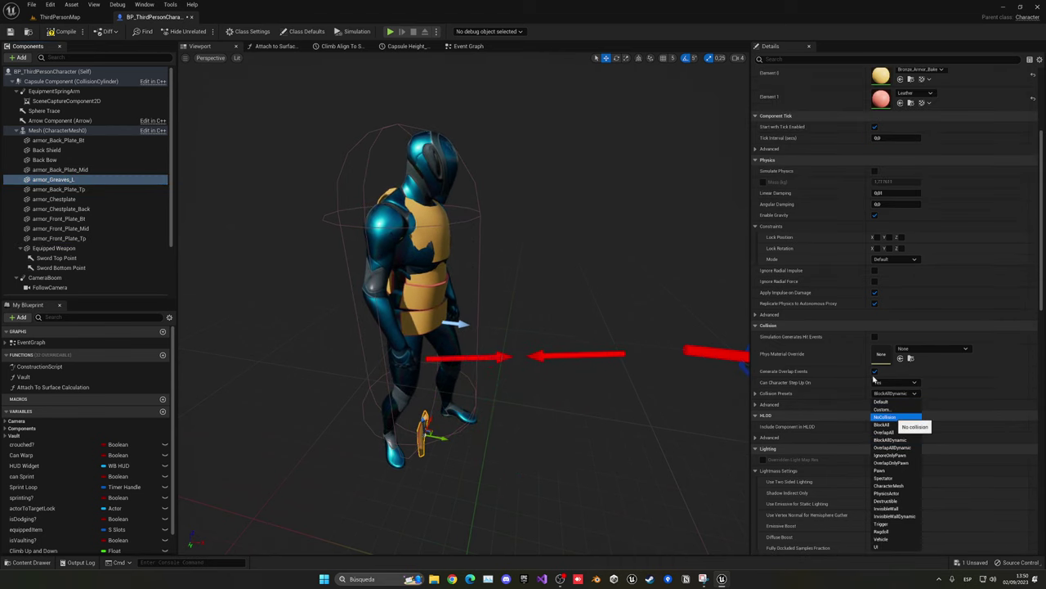
{"action": "scroll", "coordinate": [873, 379], "scroll_direction": "up", "scroll_amount": 5}
{"action": "left_click", "coordinate": [906, 193]}
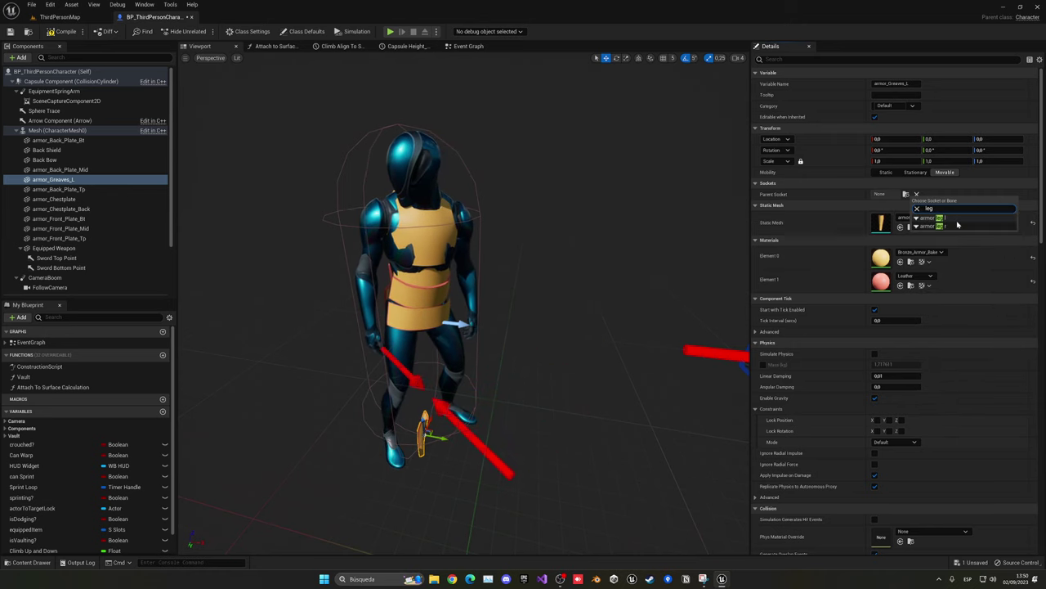
{"action": "left_click", "coordinate": [944, 220]}
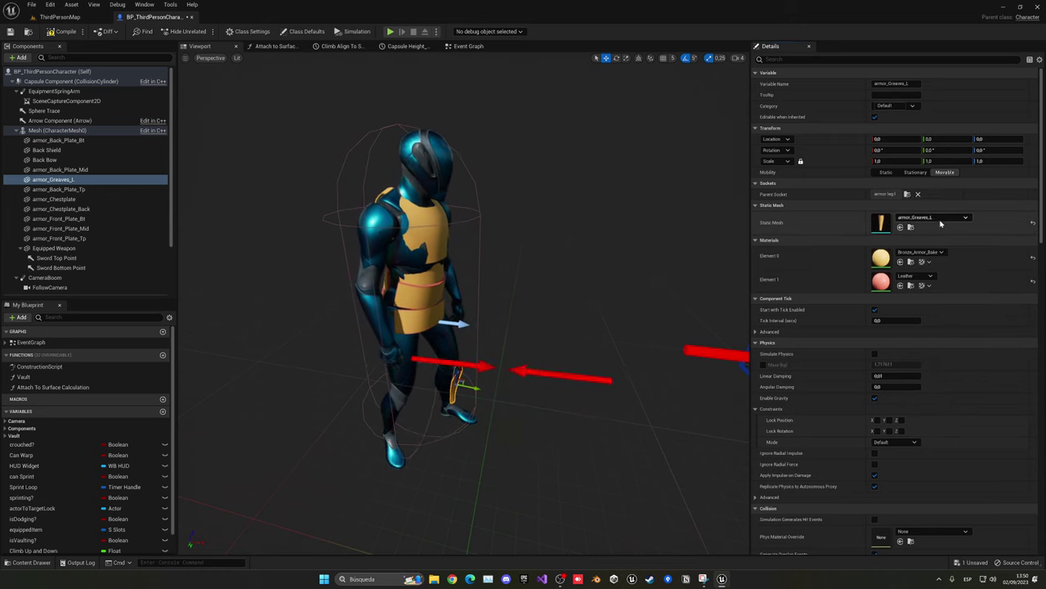
Step: Attach armor_Greaves_R to the armor leg r socket with NoCollision
{"action": "left_click", "coordinate": [57, 130]}
{"action": "key", "text": "ctrl+space"}
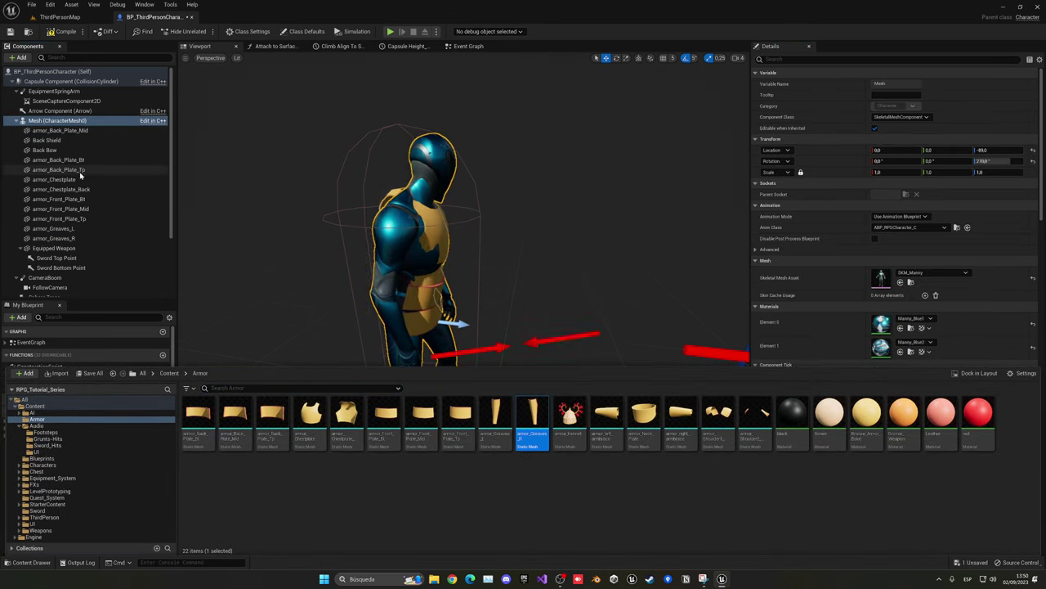
{"action": "left_click", "coordinate": [54, 238]}
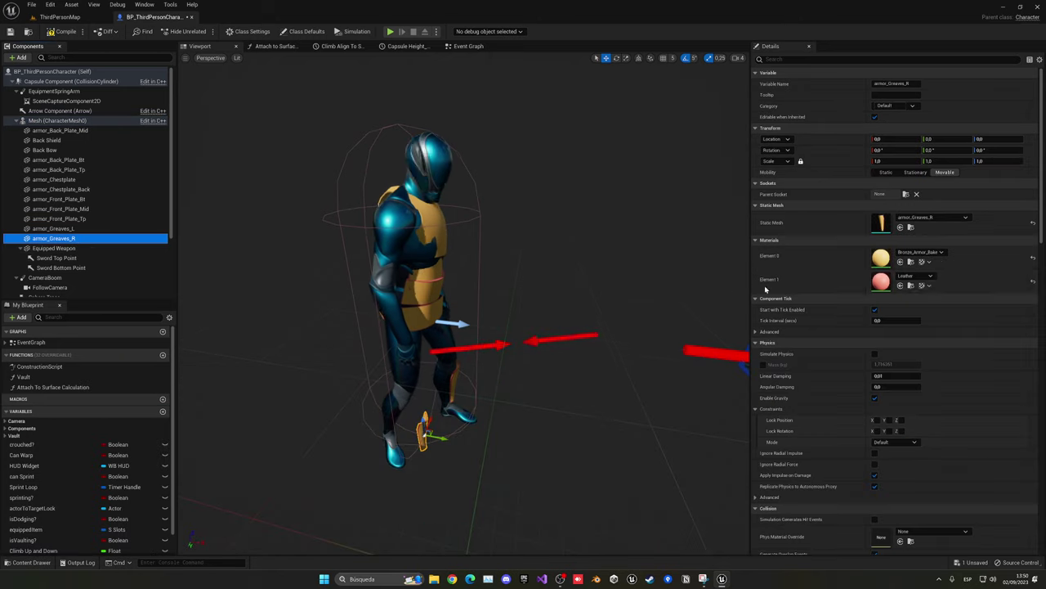
{"action": "left_click", "coordinate": [906, 195]}
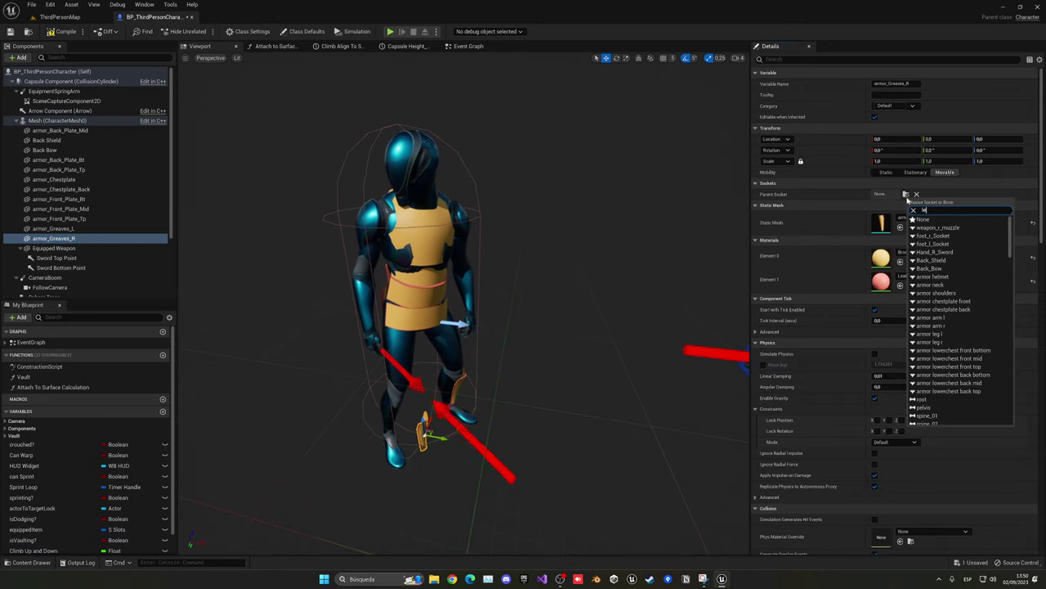
{"action": "left_click", "coordinate": [931, 341]}
{"action": "scroll", "coordinate": [835, 314], "scroll_direction": "down", "scroll_amount": 5}
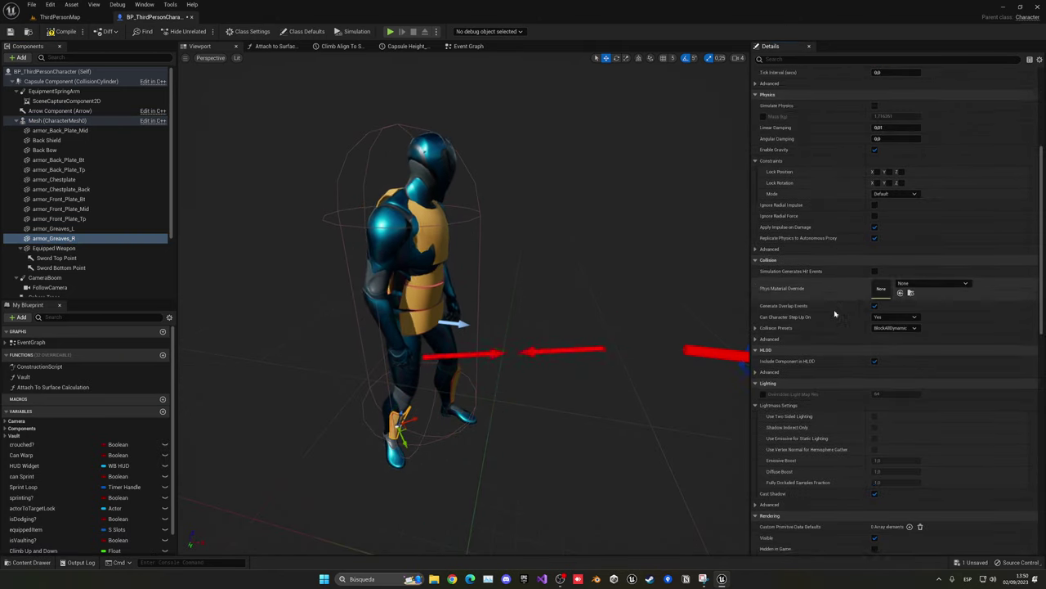
{"action": "scroll", "coordinate": [834, 314], "scroll_direction": "down", "scroll_amount": 1}
{"action": "left_click", "coordinate": [896, 289]}
{"action": "left_click", "coordinate": [887, 313]}
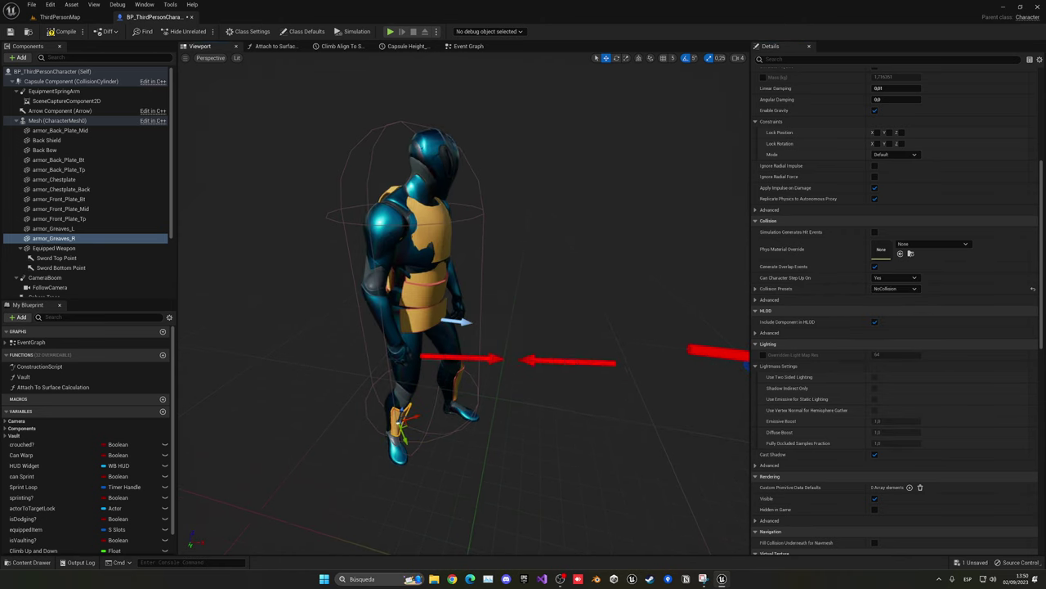
{"action": "key", "text": "ctrl+space"}
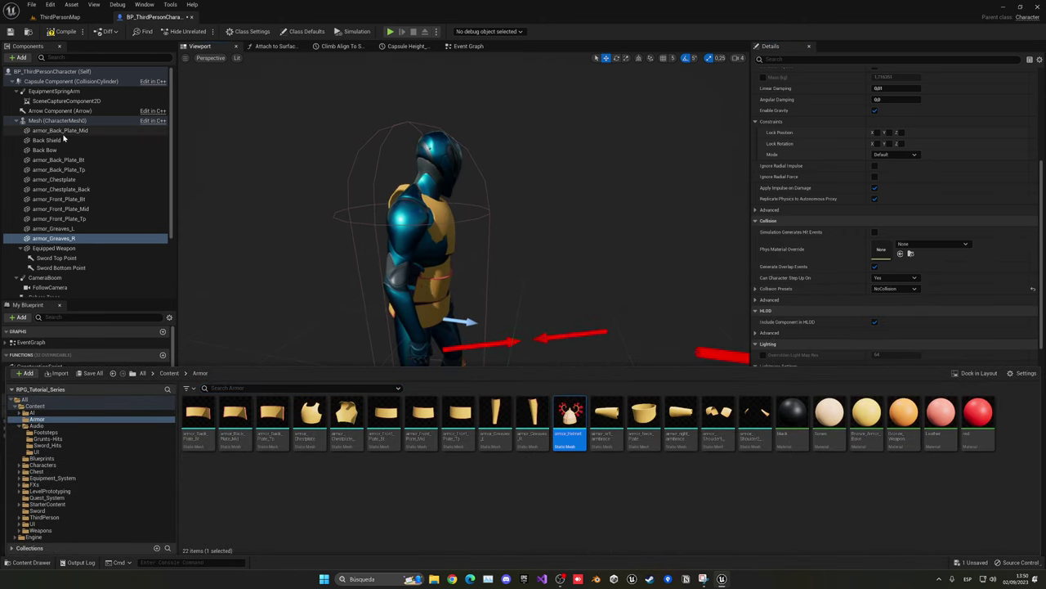
Step: Add armor_Helmet under the mesh and attach it to the armor helmet socket
{"action": "left_click_drag", "start_coordinate": [425, 245], "coordinate": [491, 246]}
{"action": "left_click_drag", "start_coordinate": [566, 411], "coordinate": [82, 123]}
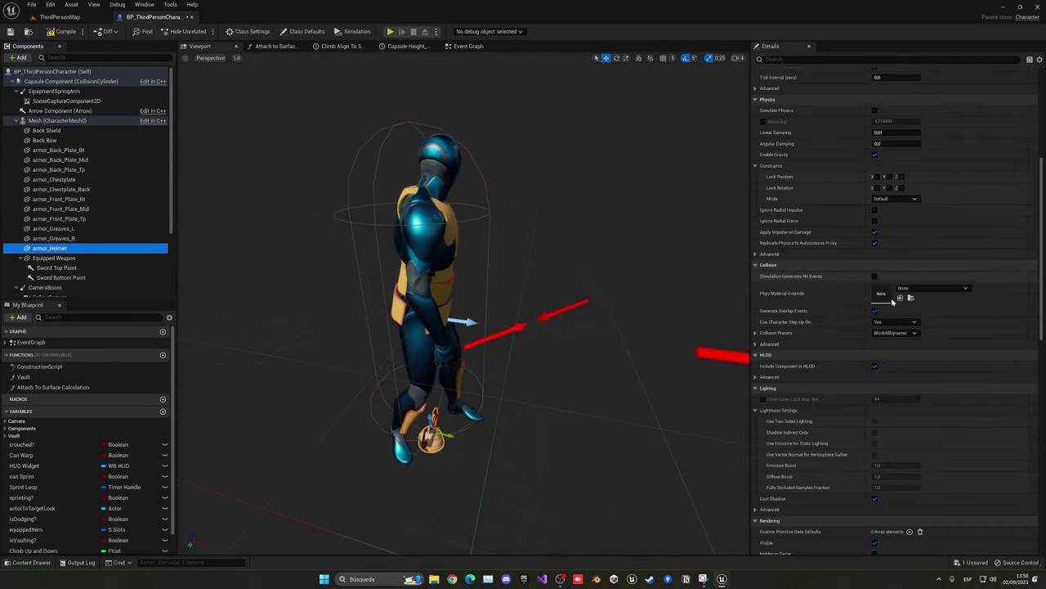
{"action": "left_click", "coordinate": [895, 332]}
{"action": "scroll", "coordinate": [869, 302], "scroll_direction": "up", "scroll_amount": 10}
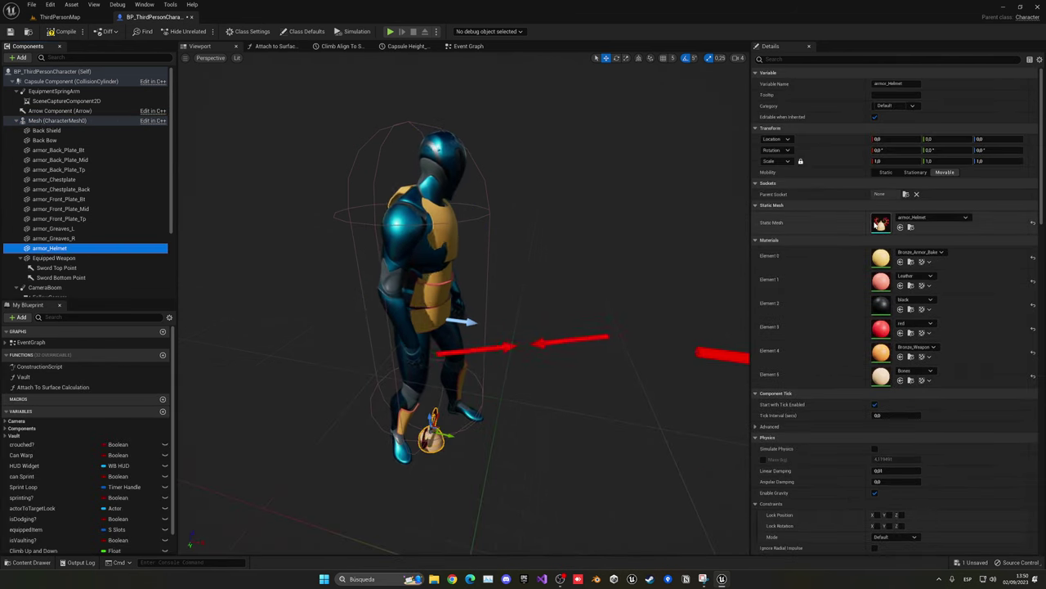
{"action": "left_click", "coordinate": [904, 195]}
{"action": "type", "text": "helm"}
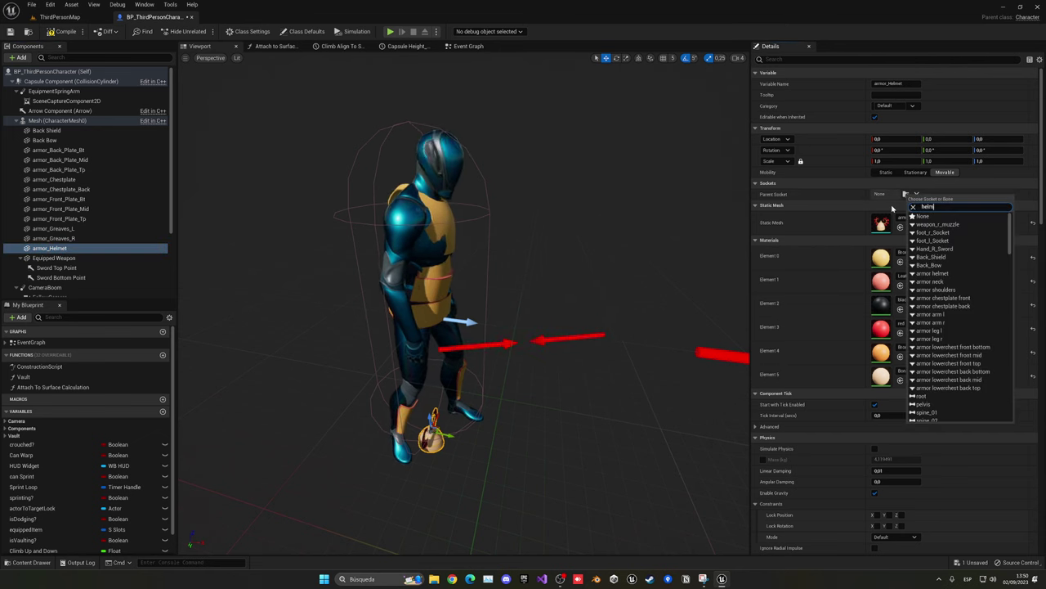
{"action": "left_click", "coordinate": [932, 216]}
Step: Attach armor_left_armbrace to an arm socket with NoCollision
{"action": "key", "text": "ctrl+space"}
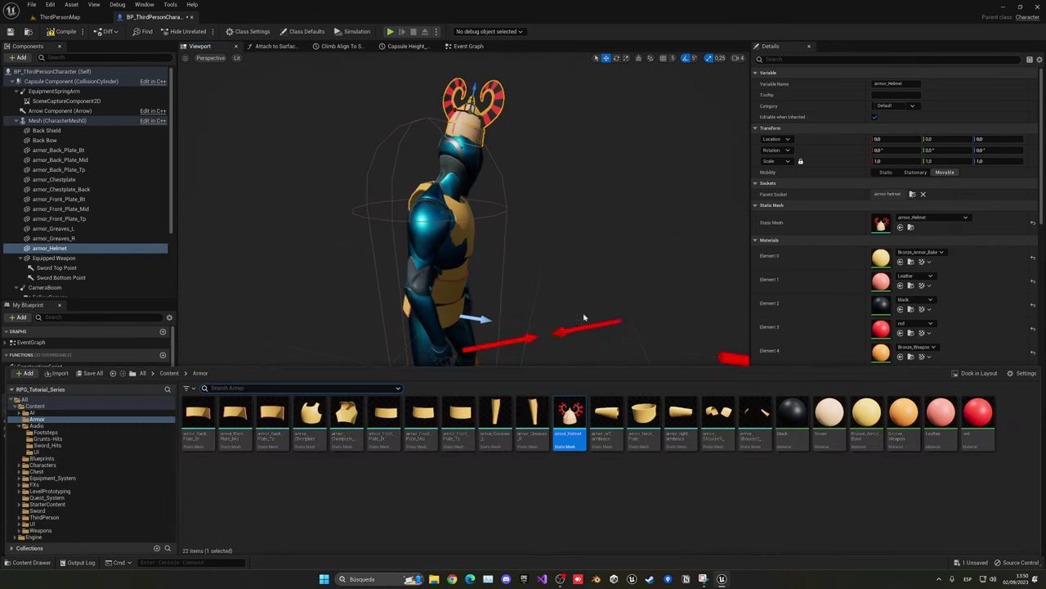
{"action": "left_click", "coordinate": [606, 414]}
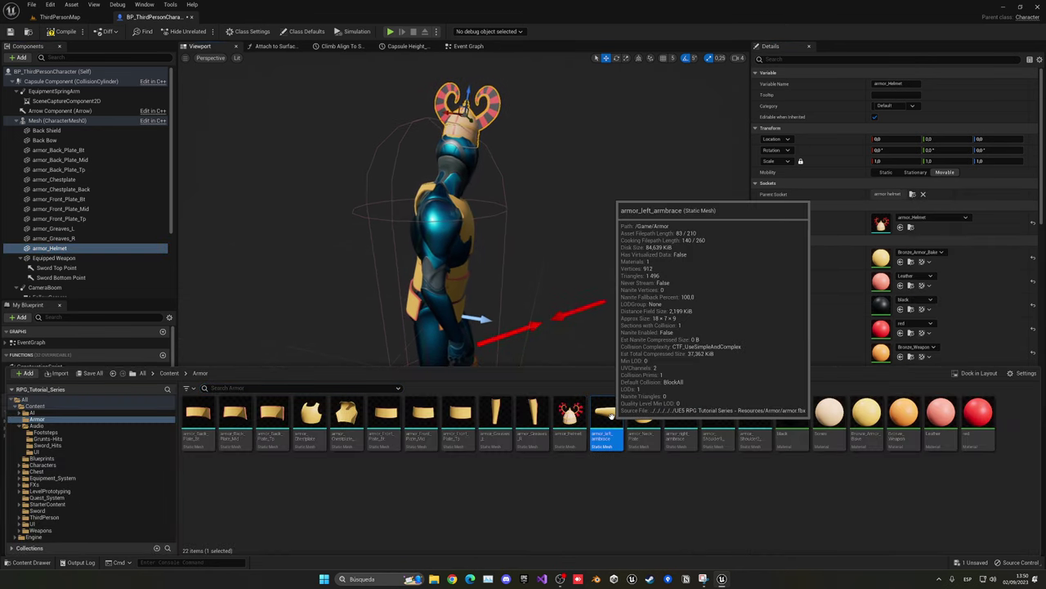
{"action": "left_click", "coordinate": [63, 123]}
{"action": "left_click_drag", "start_coordinate": [607, 414], "coordinate": [86, 122]}
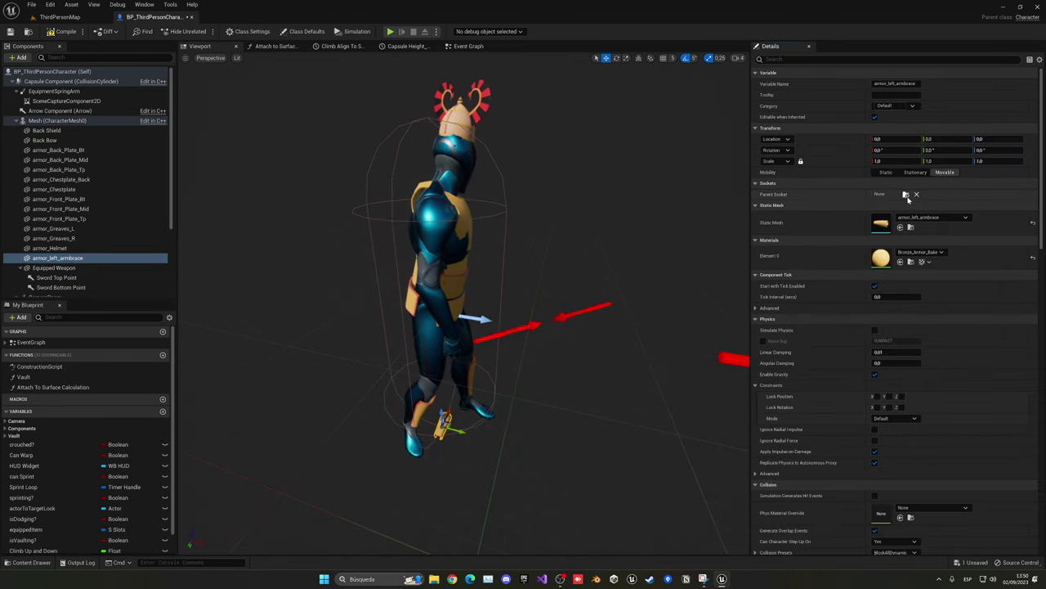
{"action": "left_click", "coordinate": [907, 196]}
{"action": "type", "text": "arm"}
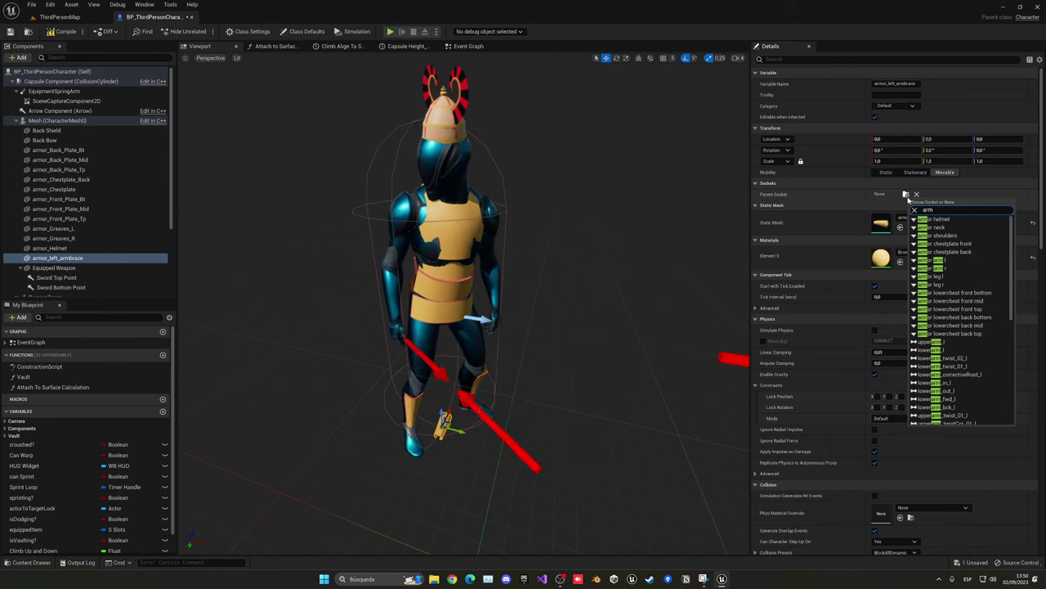
{"action": "left_click", "coordinate": [951, 260]}
{"action": "scroll", "coordinate": [893, 237], "scroll_direction": "down", "scroll_amount": 10}
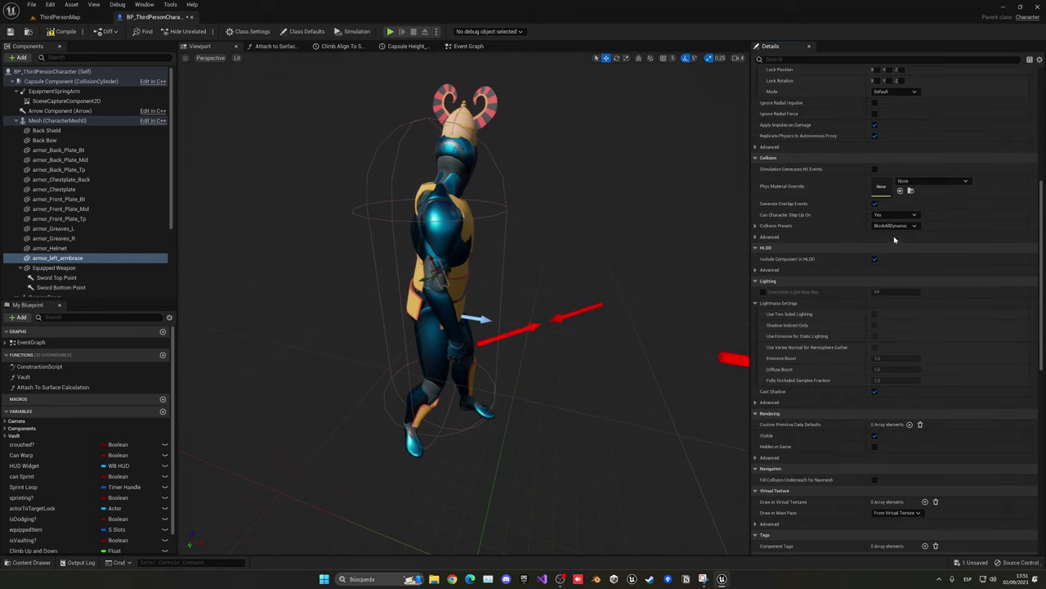
{"action": "left_click", "coordinate": [894, 226]}
{"action": "key", "text": "Return"}
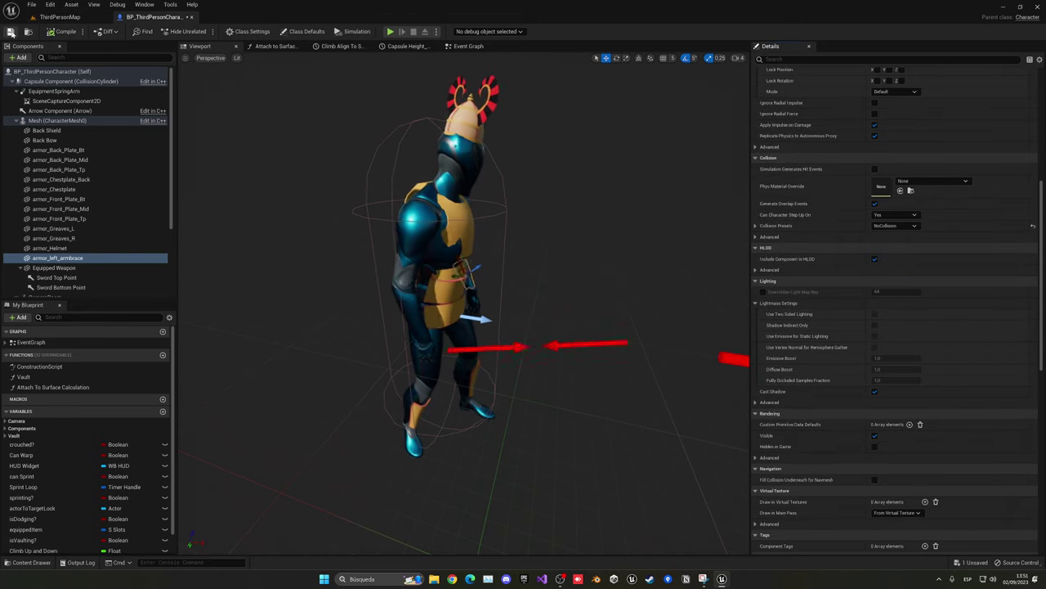
{"action": "key", "text": "ctrl+space"}
Step: Re-add armor_Neck_Plate under Mesh with NoCollision, attached to the armor_neck socket
{"action": "left_click_drag", "start_coordinate": [639, 413], "coordinate": [96, 123]}
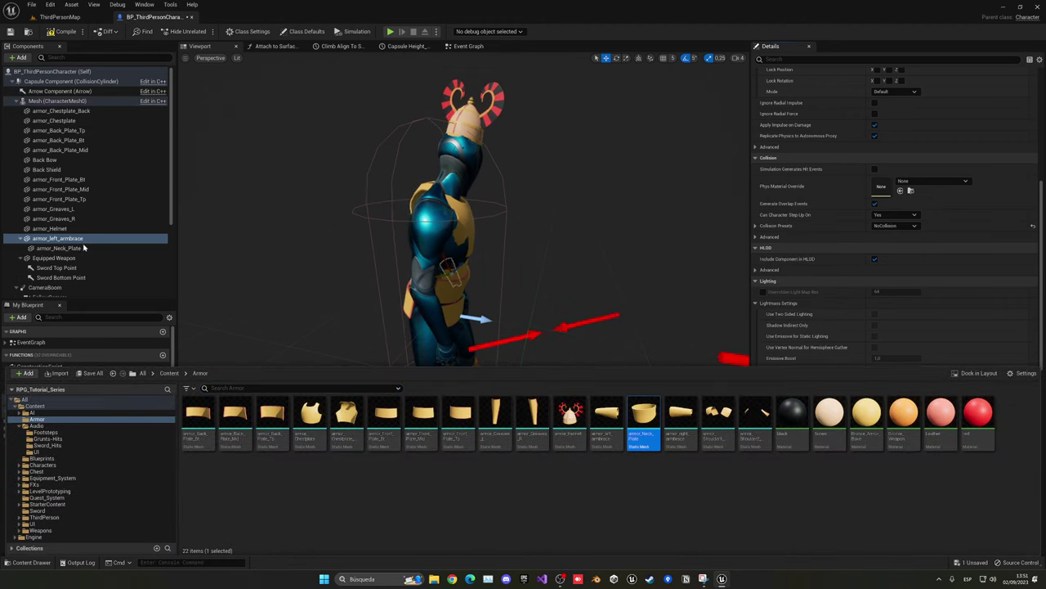
{"action": "key", "text": "ctrl+z"}
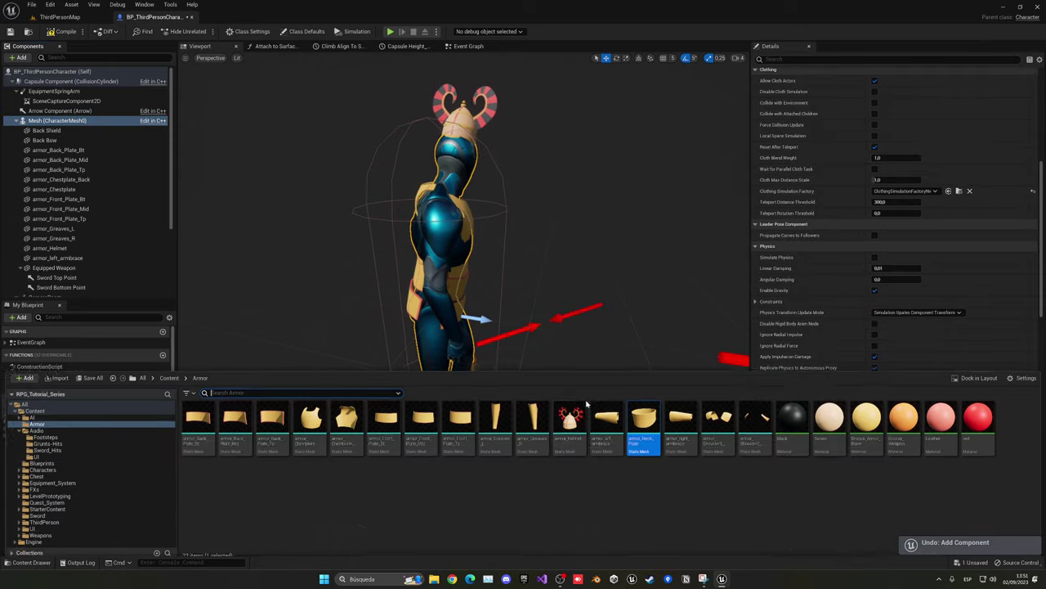
{"action": "mouse_move", "coordinate": [643, 414]}
{"action": "left_mouse_down"}
{"action": "mouse_move", "coordinate": [113, 115]}
{"action": "mouse_move", "coordinate": [106, 123]}
{"action": "left_mouse_up"}
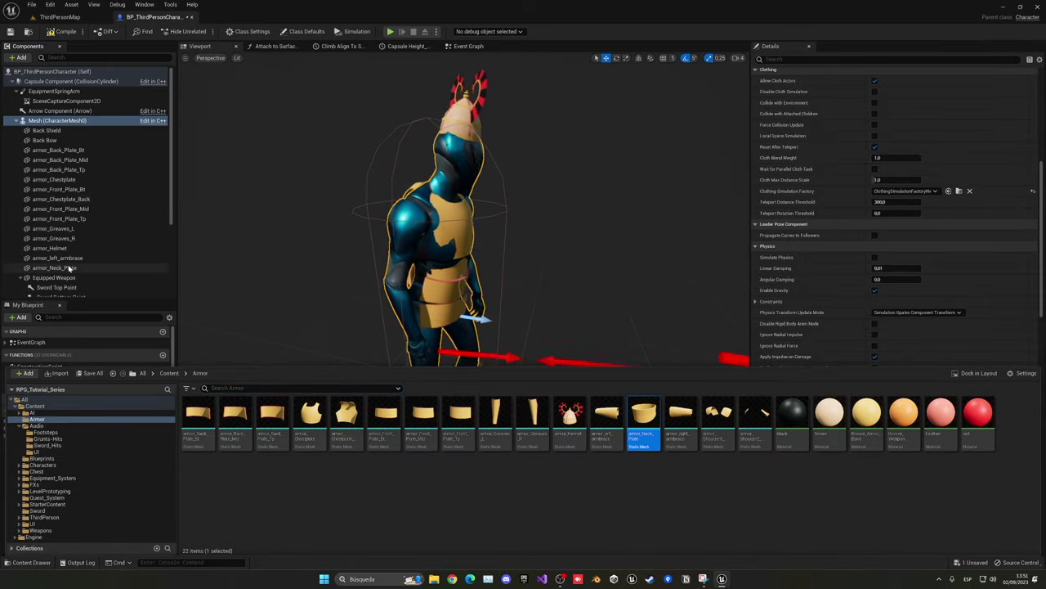
{"action": "scroll", "coordinate": [887, 163], "scroll_direction": "down", "scroll_amount": 2}
{"action": "left_click", "coordinate": [895, 225]}
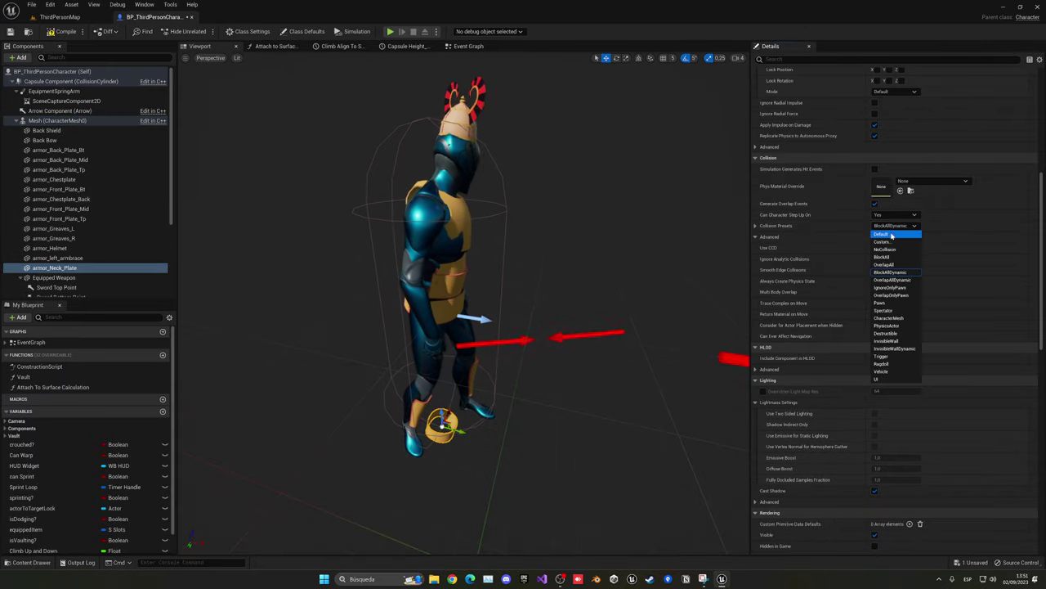
{"action": "left_click", "coordinate": [889, 251]}
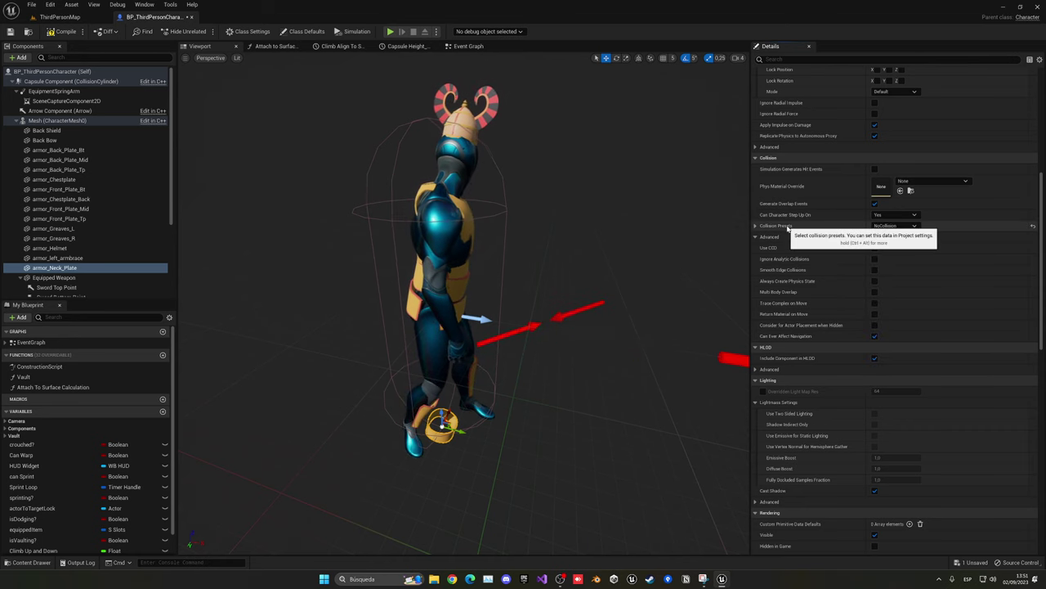
{"action": "scroll", "coordinate": [837, 240], "scroll_direction": "up", "scroll_amount": 5}
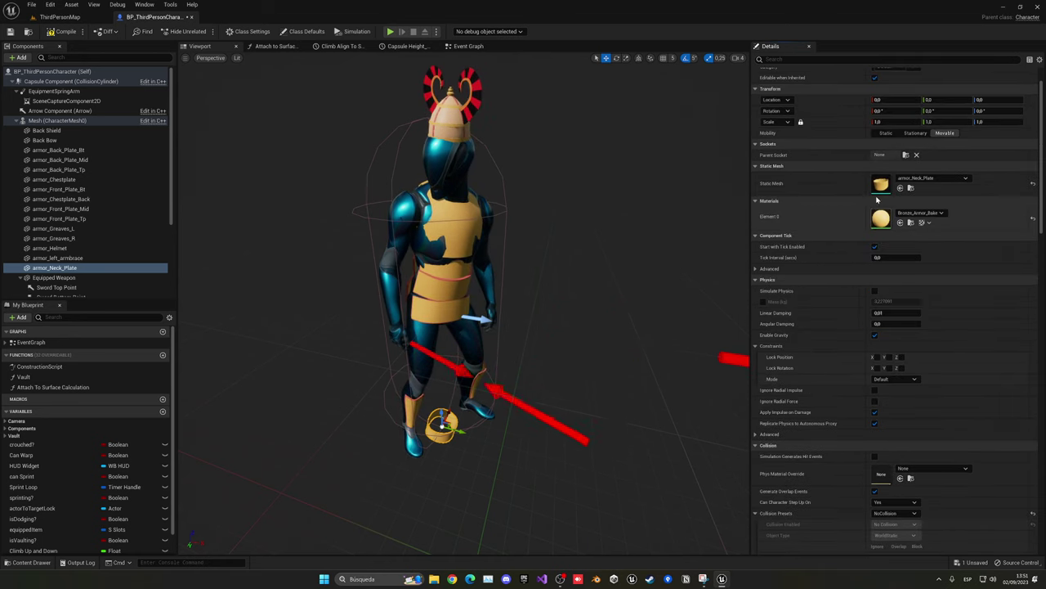
{"action": "left_click", "coordinate": [904, 154]}
{"action": "type", "text": "neck"}
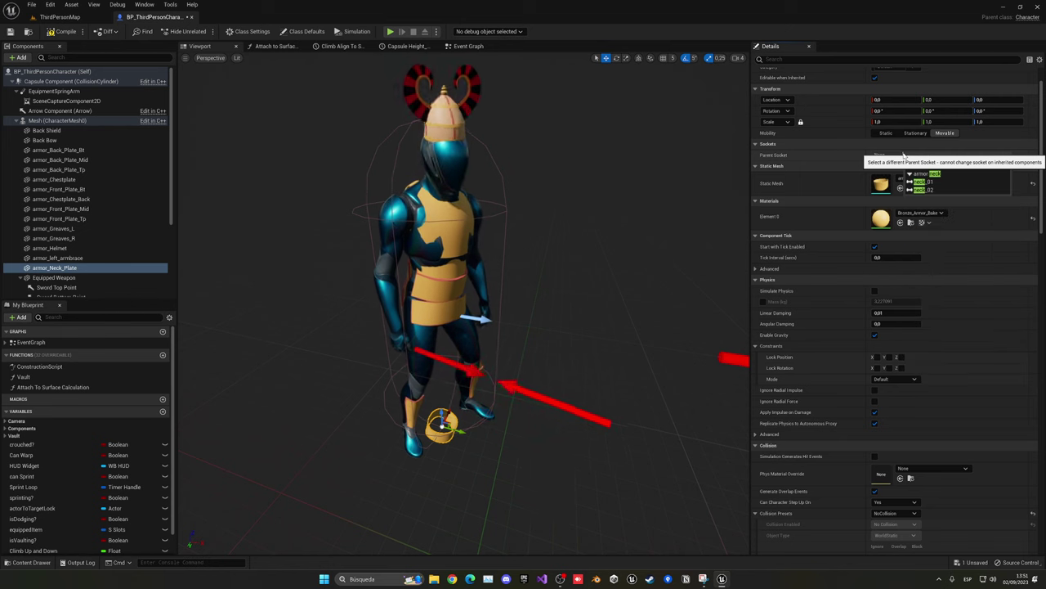
{"action": "left_click", "coordinate": [916, 173]}
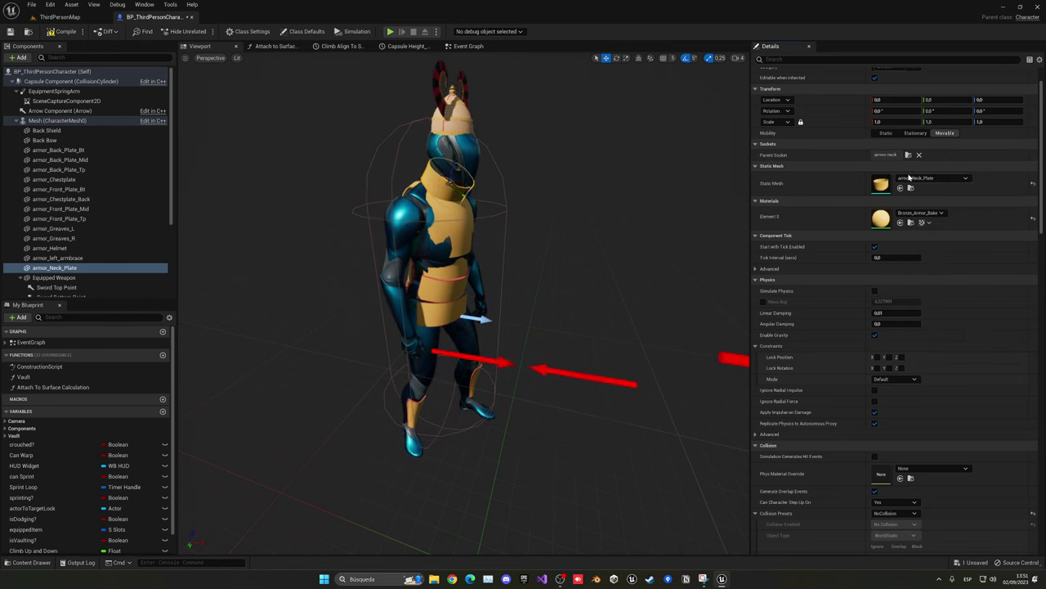
Step: Add armor_right_armbrace under Mesh on an arm socket with NoCollision
{"action": "left_click", "coordinate": [58, 120]}
{"action": "key", "text": "ctrl+space"}
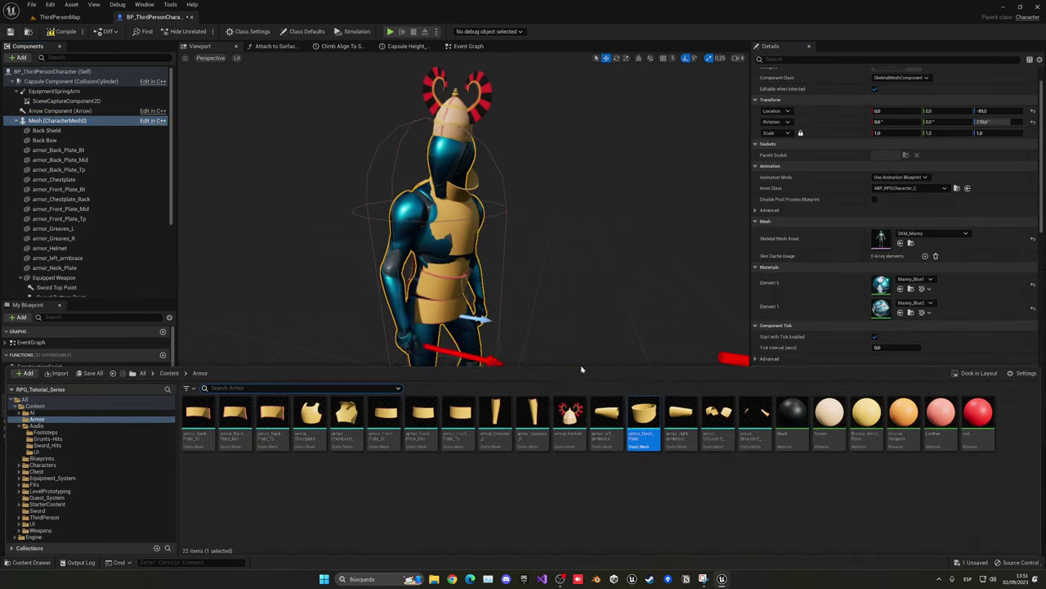
{"action": "left_click_drag", "start_coordinate": [680, 413], "coordinate": [59, 123]}
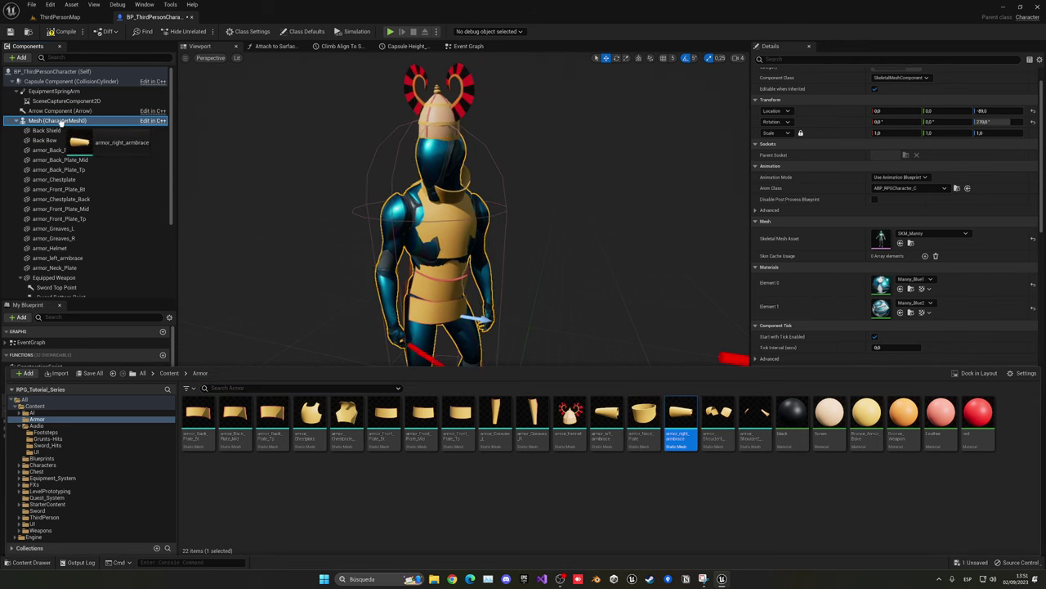
{"action": "left_click", "coordinate": [59, 257]}
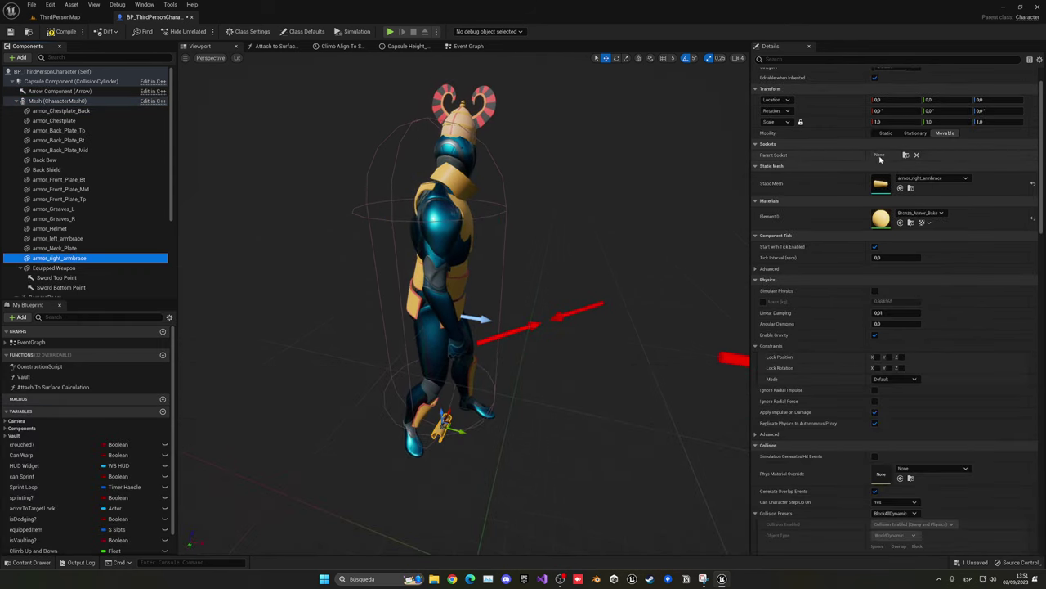
{"action": "left_click", "coordinate": [905, 155]}
{"action": "type", "text": "m"}
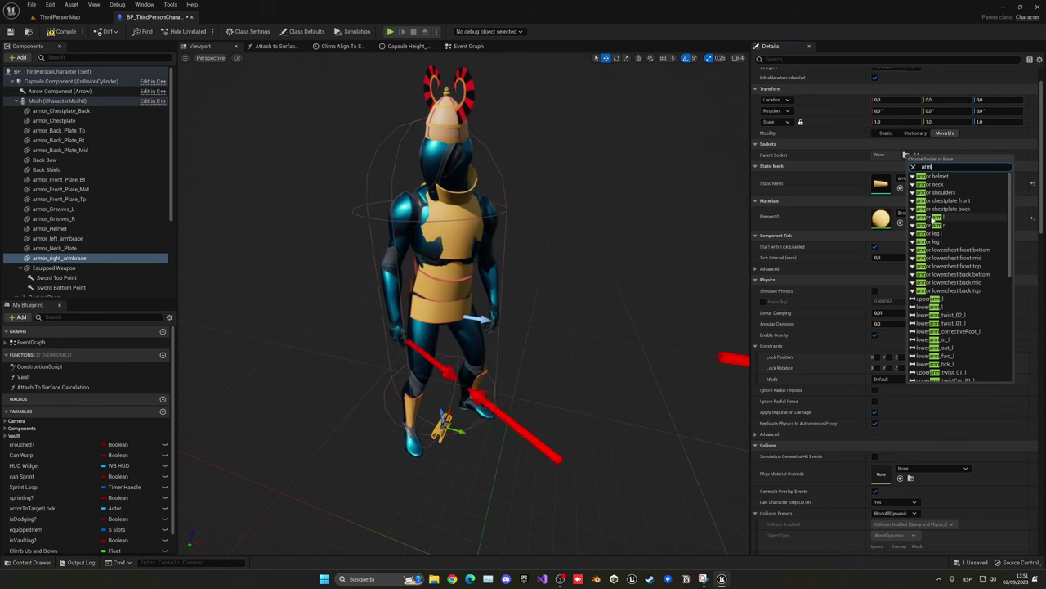
{"action": "left_click", "coordinate": [940, 226]}
{"action": "scroll", "coordinate": [907, 152], "scroll_direction": "down", "scroll_amount": 3}
{"action": "scroll", "coordinate": [907, 152], "scroll_direction": "down", "scroll_amount": 3}
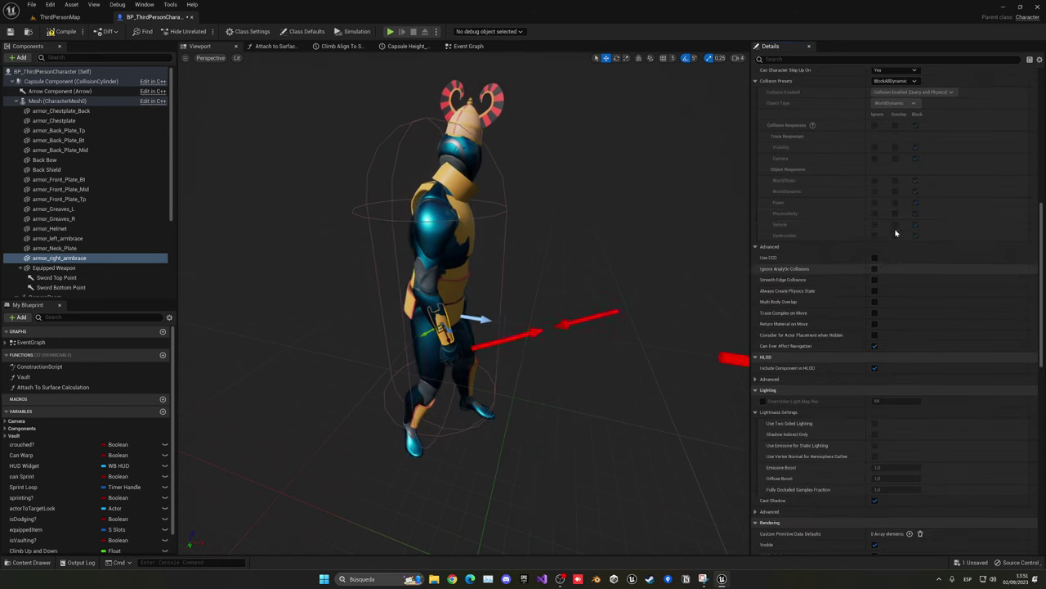
{"action": "scroll", "coordinate": [907, 152], "scroll_direction": "down", "scroll_amount": 2}
{"action": "left_click", "coordinate": [896, 199]}
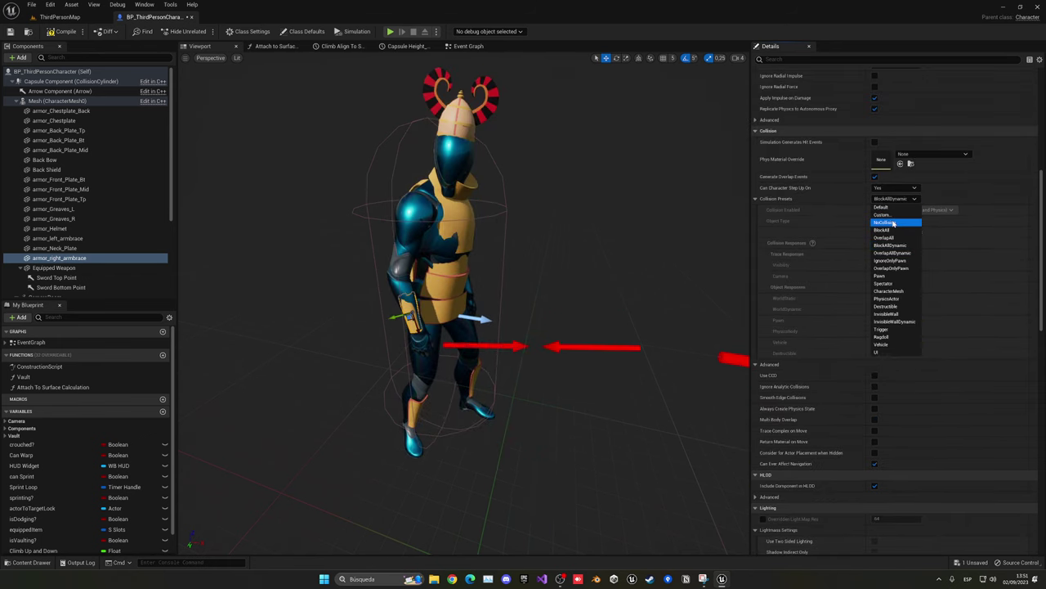
{"action": "left_click", "coordinate": [894, 223]}
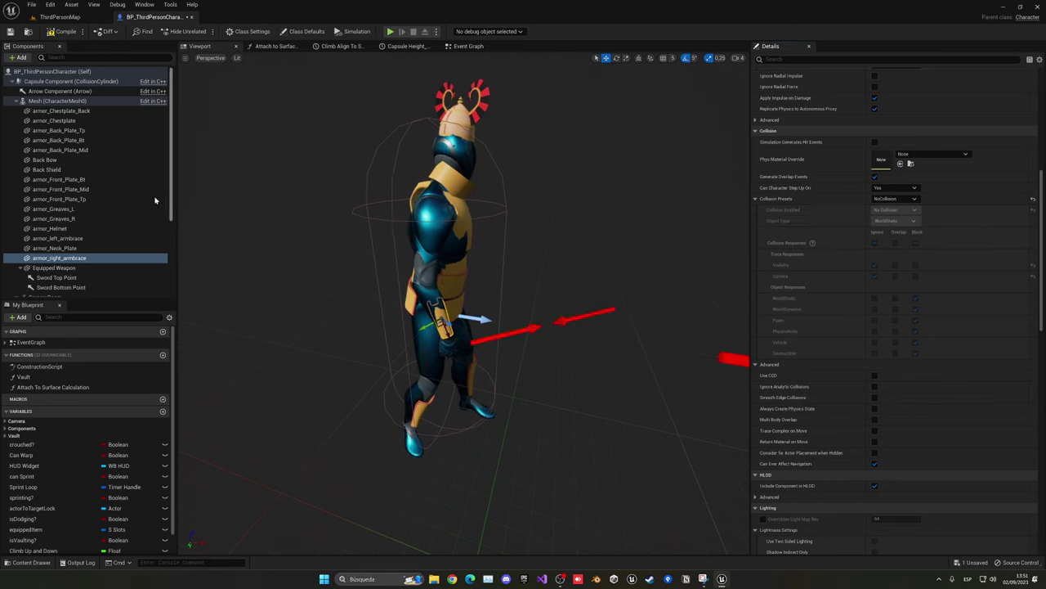
{"action": "left_click", "coordinate": [57, 100]}
{"action": "key", "text": "ctrl+space"}
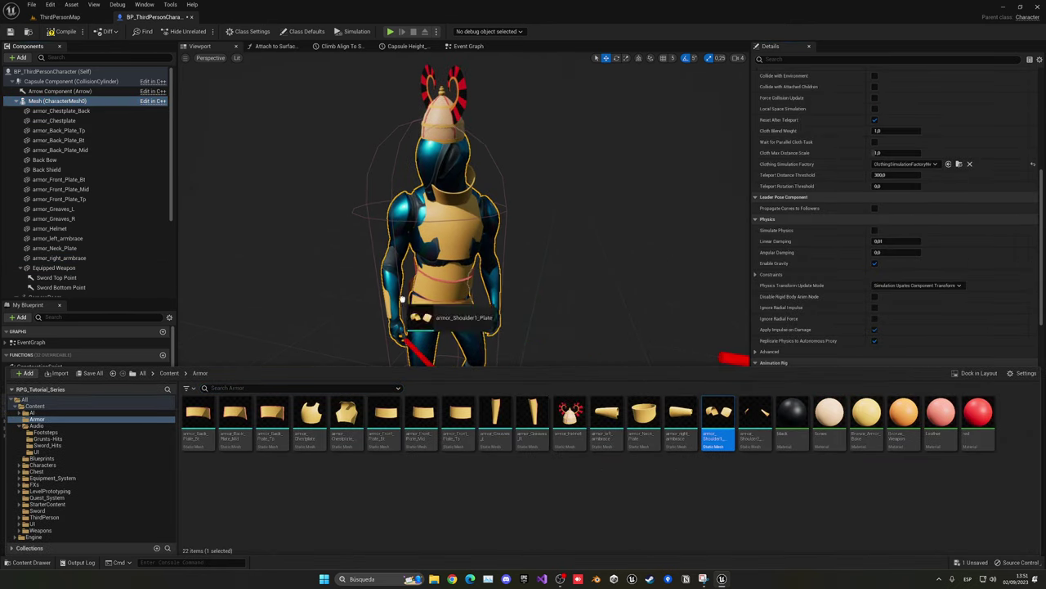
Step: Attach armor_Shoulder1_Plate to the armor shoulders socket with NoCollision and compile the blueprint
{"action": "left_click_drag", "start_coordinate": [717, 415], "coordinate": [65, 102]}
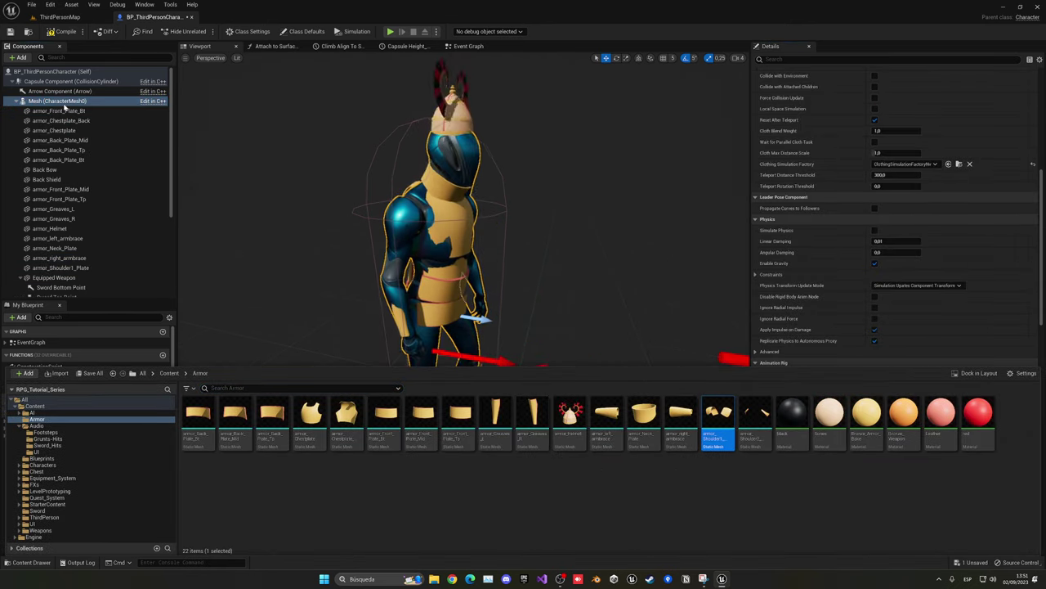
{"action": "left_click", "coordinate": [66, 268]}
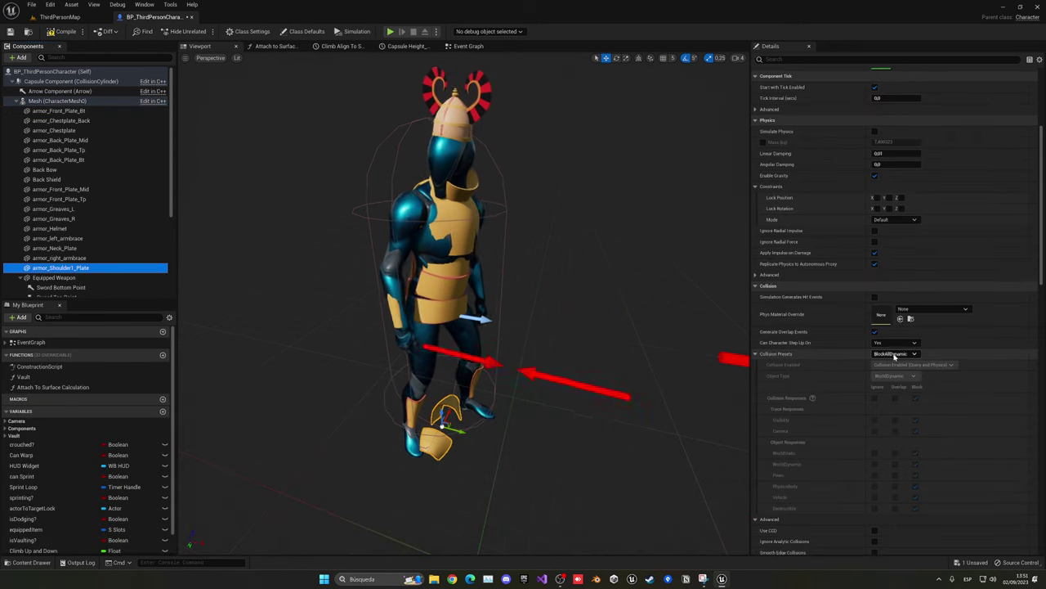
{"action": "left_click", "coordinate": [894, 354]}
{"action": "left_click", "coordinate": [887, 373]}
{"action": "scroll", "coordinate": [888, 214], "scroll_direction": "up", "scroll_amount": 3}
{"action": "scroll", "coordinate": [888, 214], "scroll_direction": "up", "scroll_amount": 2}
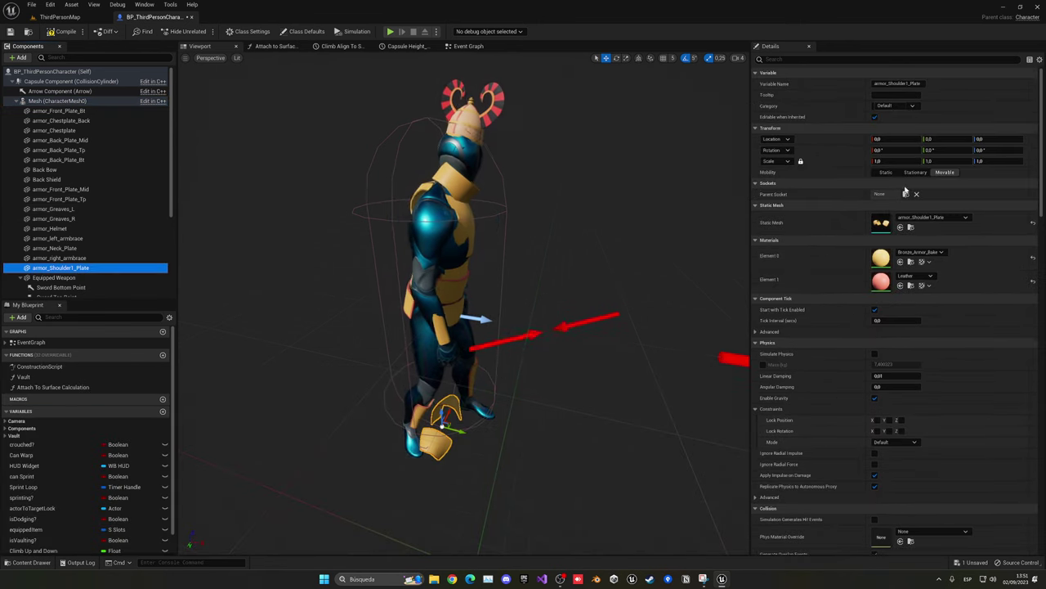
{"action": "left_click", "coordinate": [905, 195]}
{"action": "key", "text": "Return"}
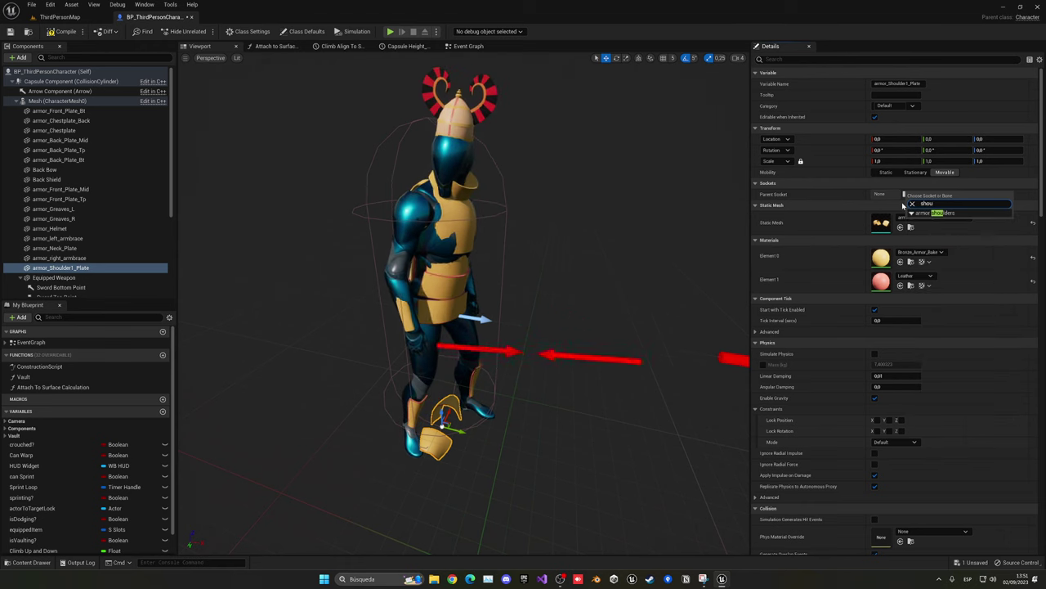
{"action": "left_click", "coordinate": [10, 32]}
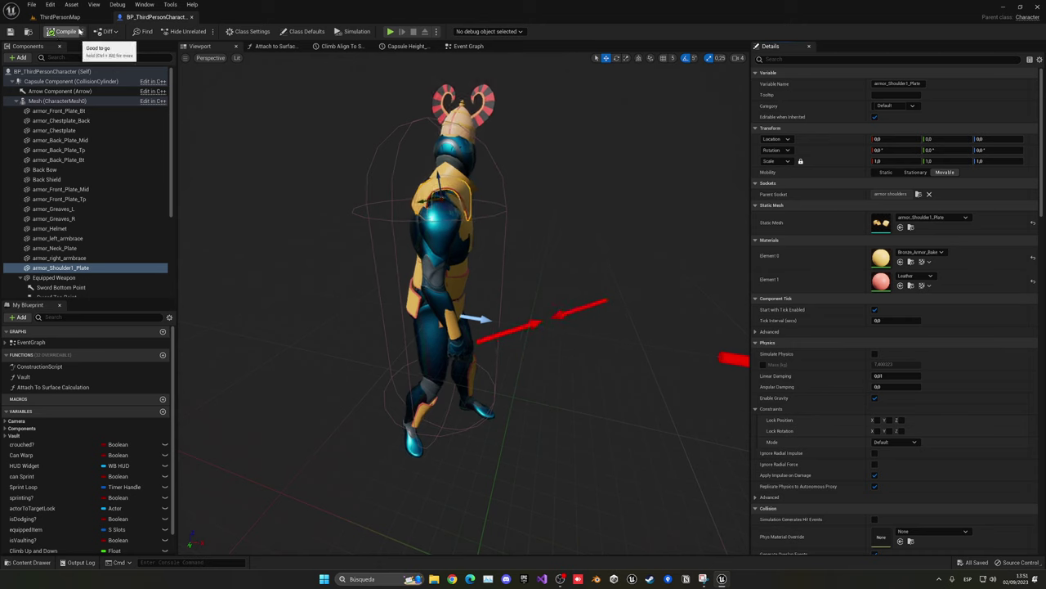
{"action": "left_click", "coordinate": [60, 16]}
Step: Play-test ThirdPersonMap to check the armored character, then go back to the top-level Content folder
{"action": "left_click", "coordinate": [199, 31]}
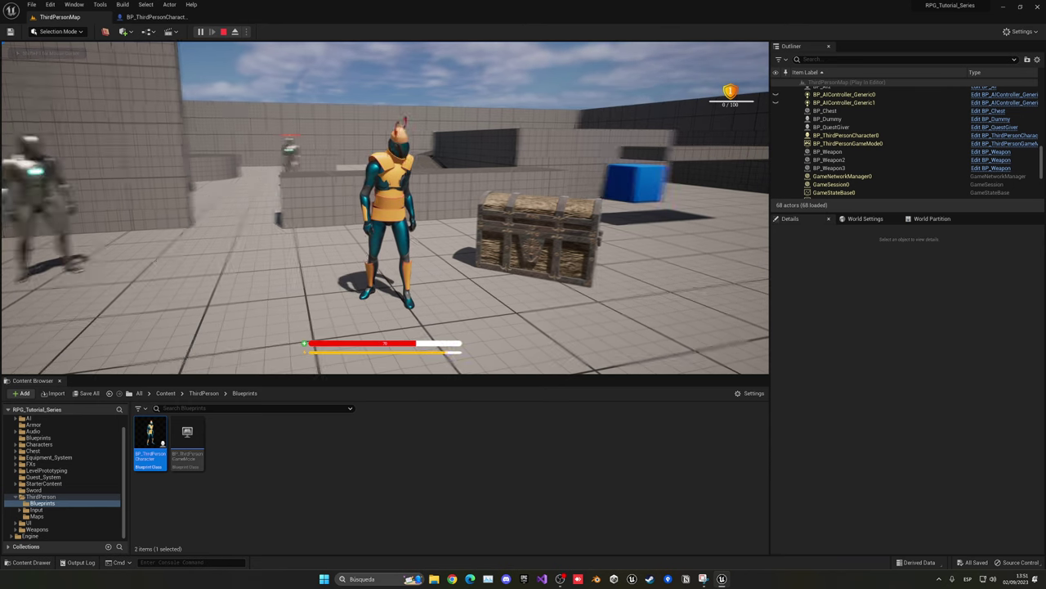
{"action": "key", "text": "Escape"}
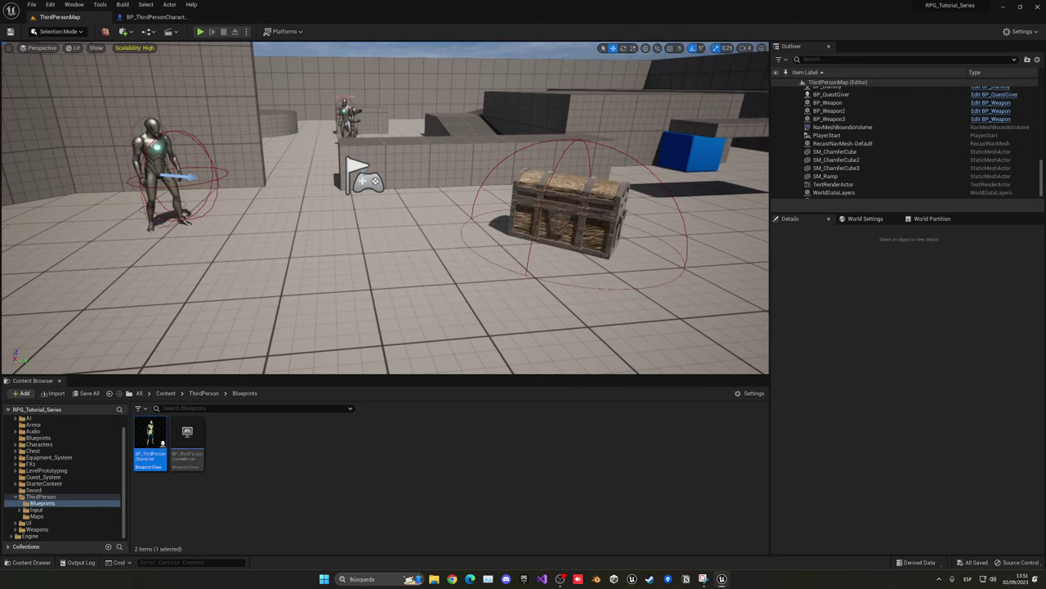
{"action": "left_click", "coordinate": [166, 393]}
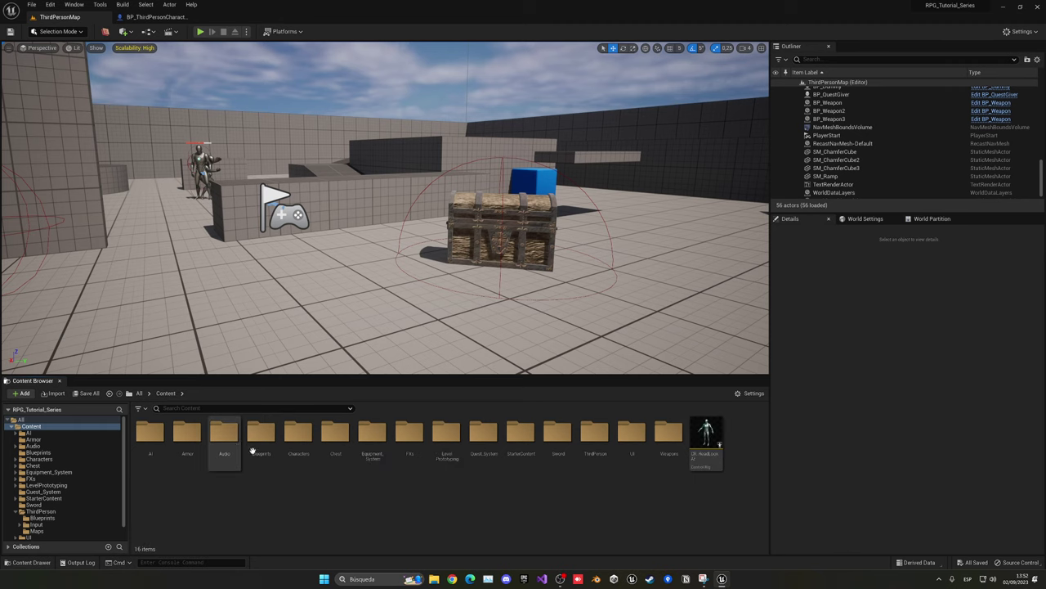
Step: Open the SK_Mannequin skeleton from Characters/Mannequins/Meshes and preview it on a different character mesh
{"action": "double_click", "coordinate": [298, 430]}
{"action": "double_click", "coordinate": [187, 430]}
{"action": "left_click", "coordinate": [147, 440]}
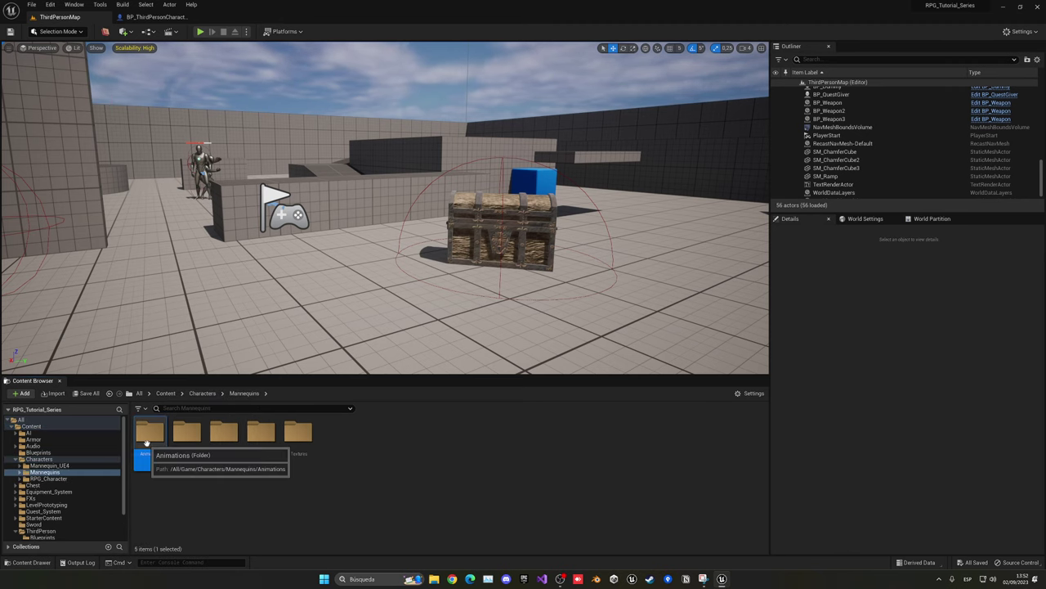
{"action": "double_click", "coordinate": [189, 437]}
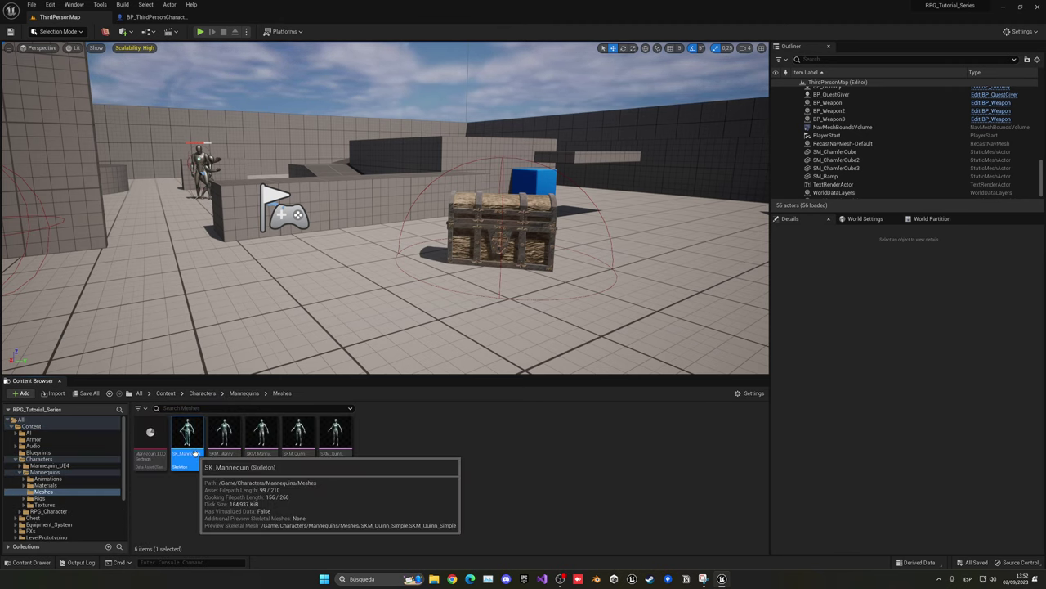
{"action": "double_click", "coordinate": [194, 453]}
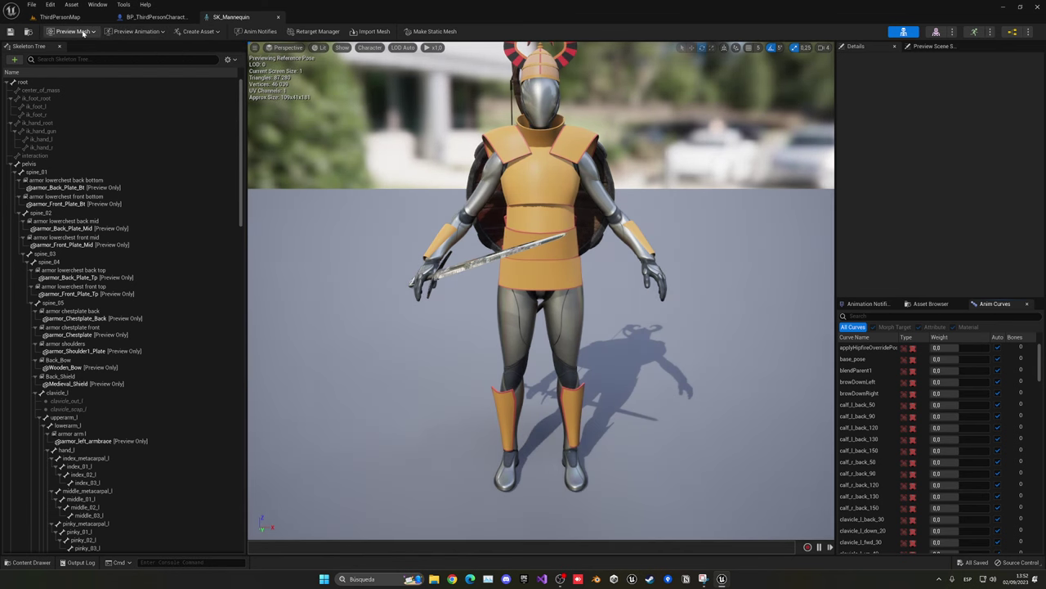
{"action": "left_click", "coordinate": [74, 31]}
{"action": "left_click", "coordinate": [102, 105]}
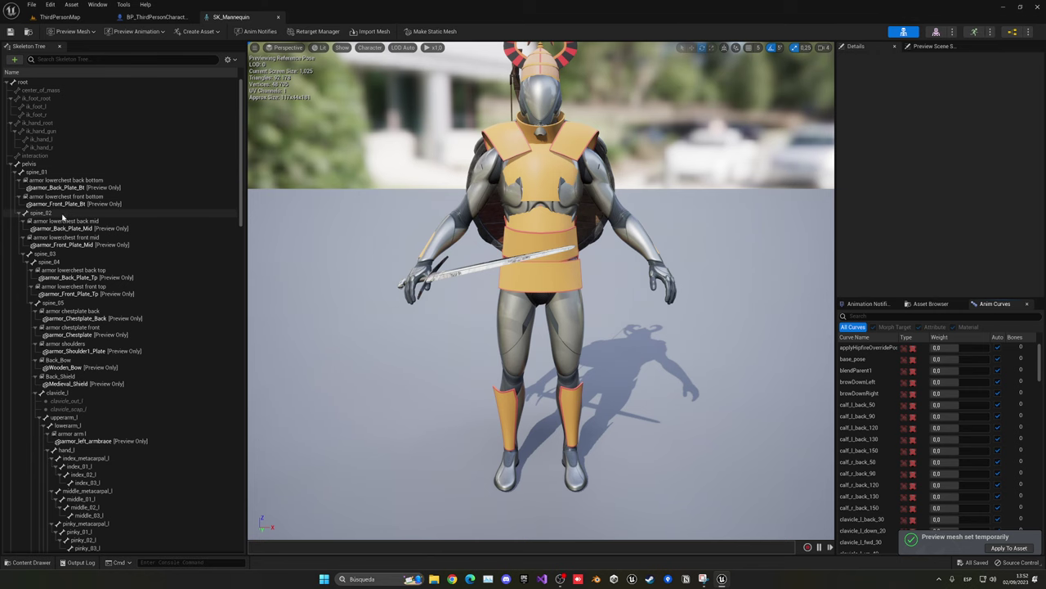
Step: Inspect the armor chestplate and armor shoulders sockets with the move gizmo, undoing a stray change
{"action": "left_click", "coordinate": [68, 315]}
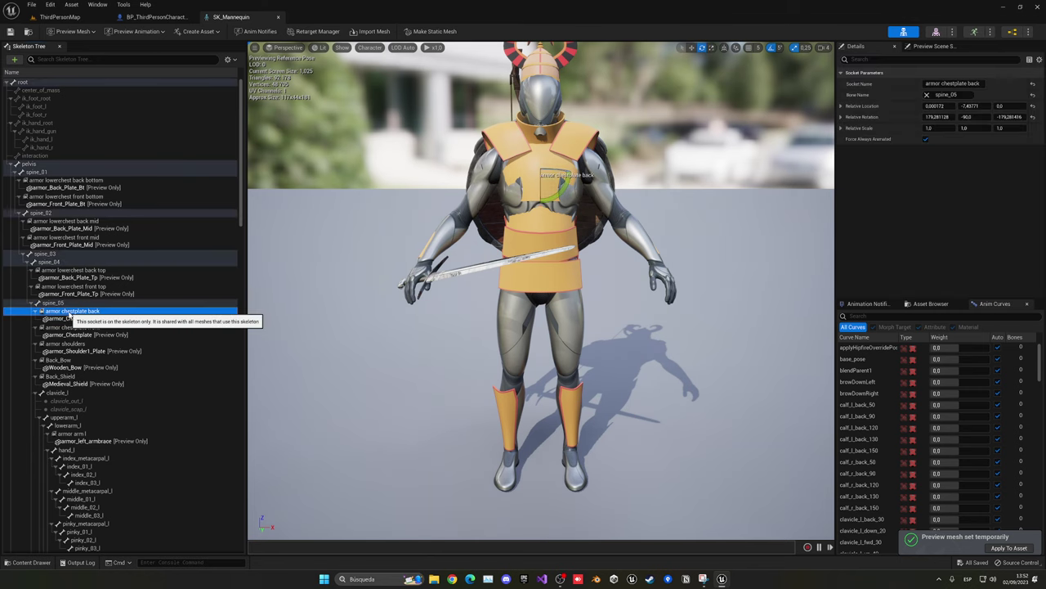
{"action": "left_click", "coordinate": [72, 327]}
{"action": "key", "text": "w"}
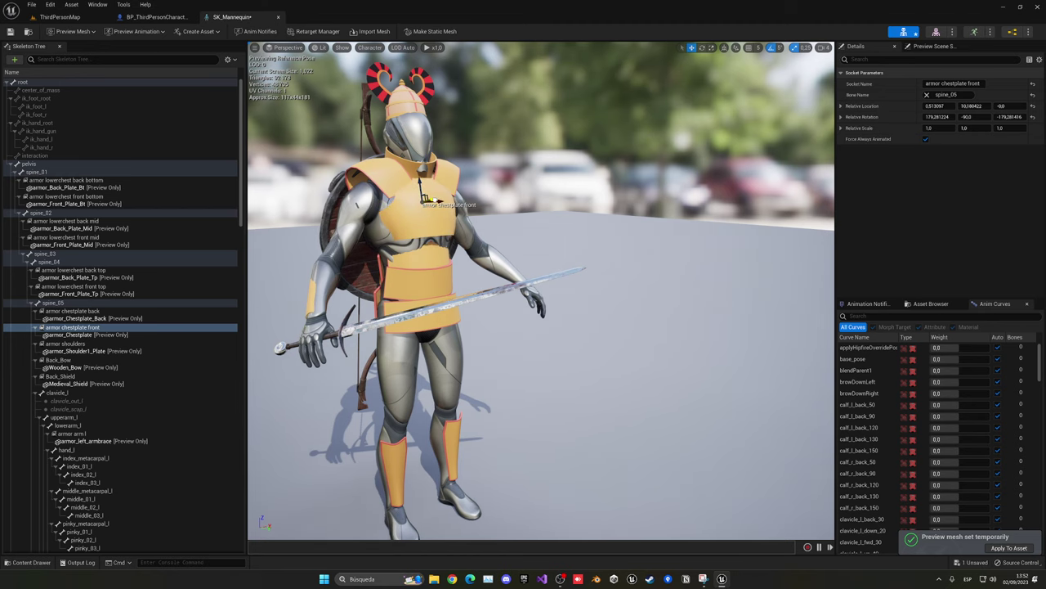
{"action": "left_click_drag", "start_coordinate": [458, 246], "coordinate": [480, 229]}
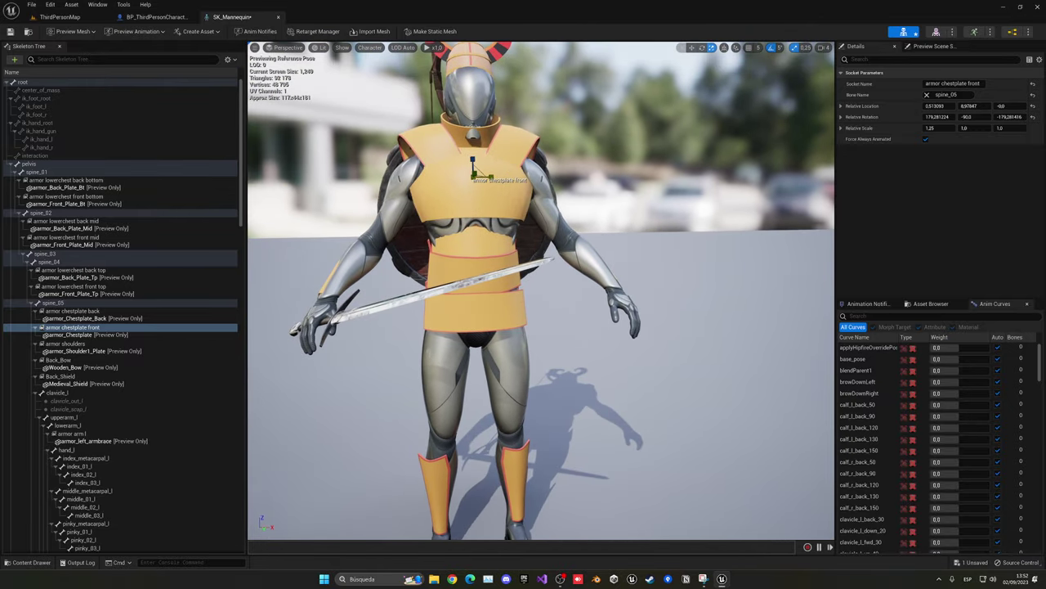
{"action": "key", "text": "ctrl+z"}
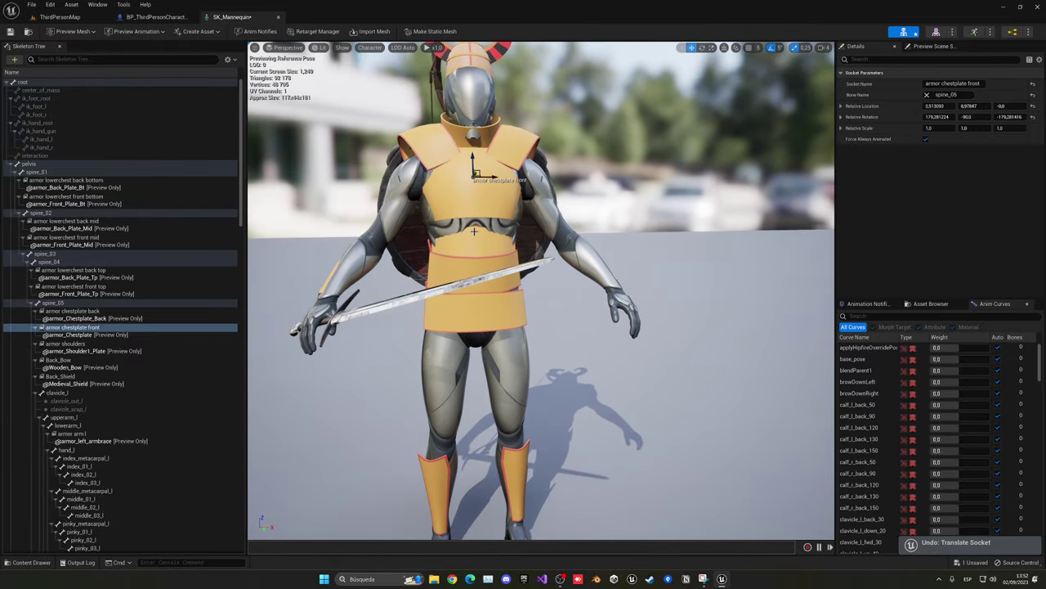
{"action": "left_click_drag", "start_coordinate": [78, 327], "coordinate": [86, 314]}
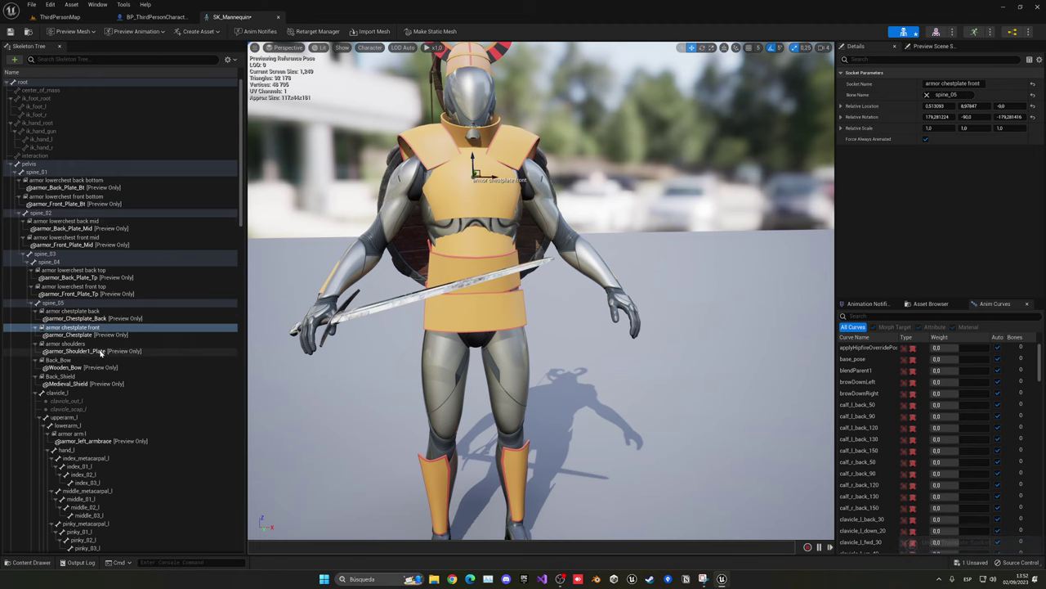
{"action": "left_click", "coordinate": [94, 345]}
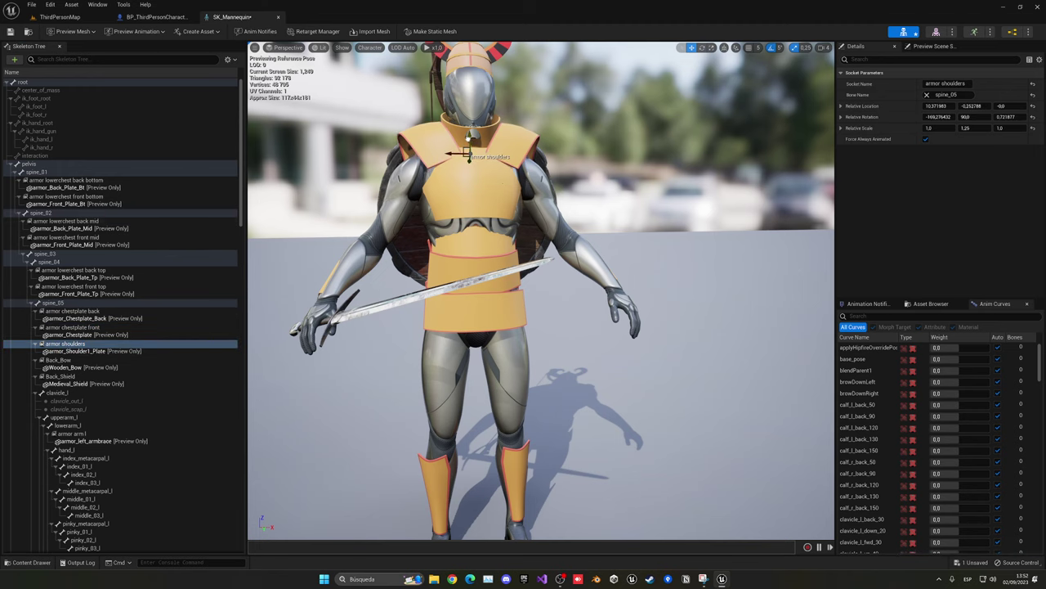
{"action": "left_click_drag", "start_coordinate": [540, 327], "coordinate": [457, 327]}
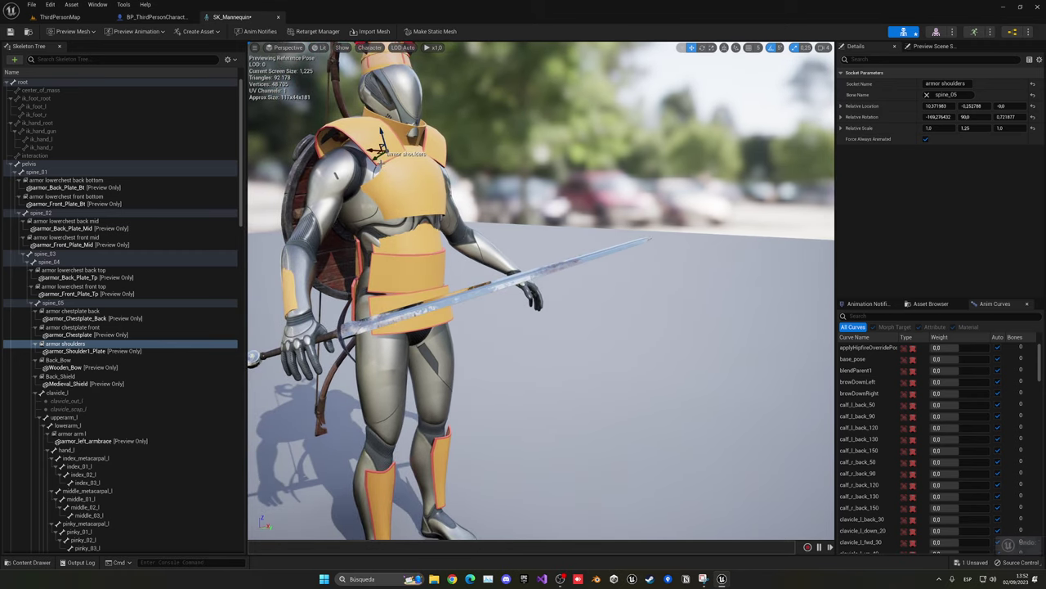
{"action": "left_click_drag", "start_coordinate": [458, 327], "coordinate": [540, 327]}
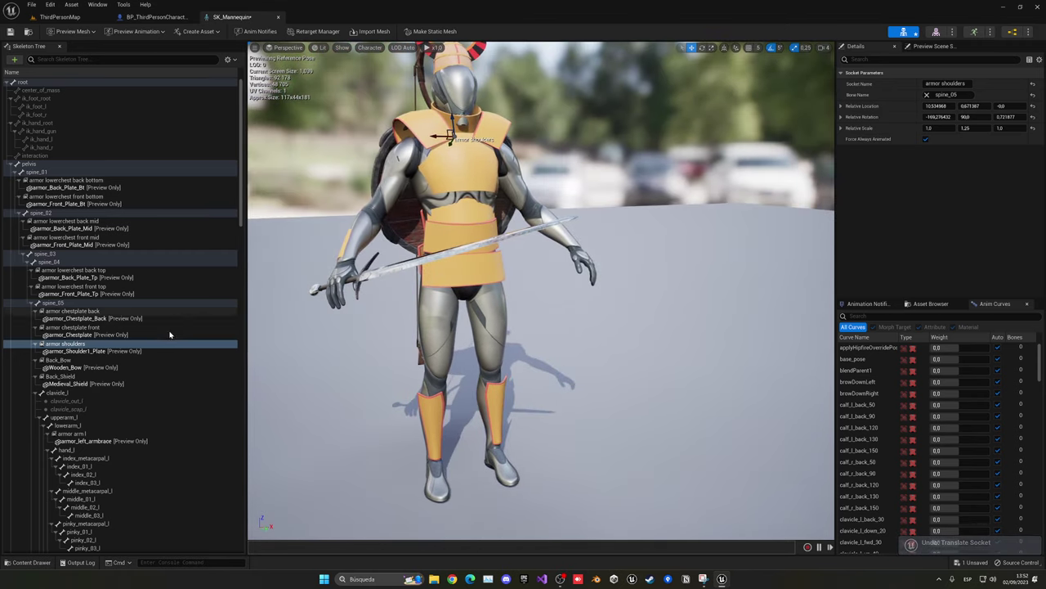
Step: Review the armor lowerchest top and mid sockets from front and rear angles
{"action": "left_click", "coordinate": [72, 270]}
{"action": "left_click", "coordinate": [73, 286]}
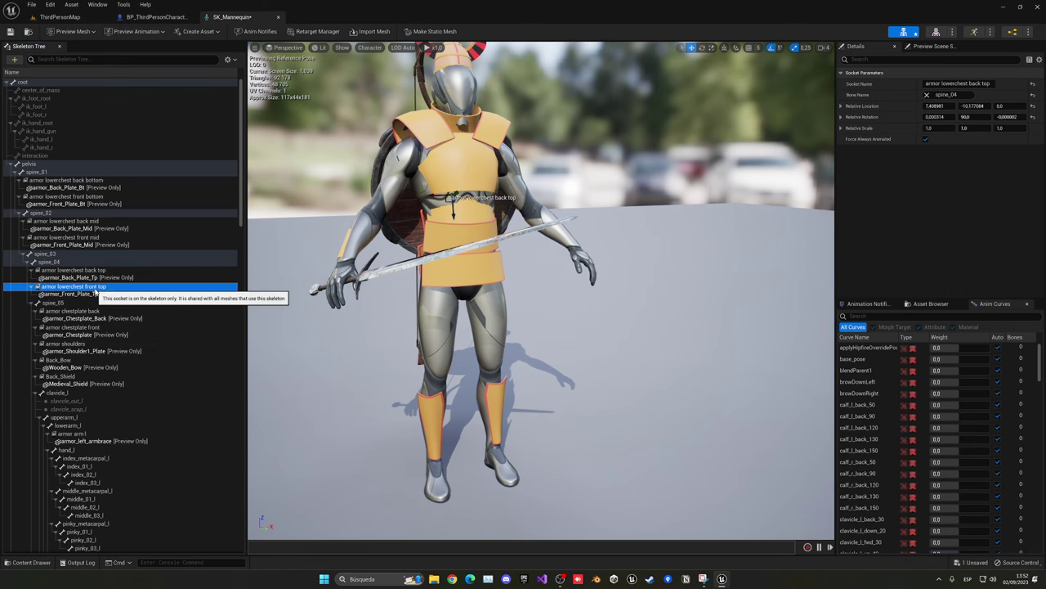
{"action": "left_click_drag", "start_coordinate": [294, 269], "coordinate": [367, 254]}
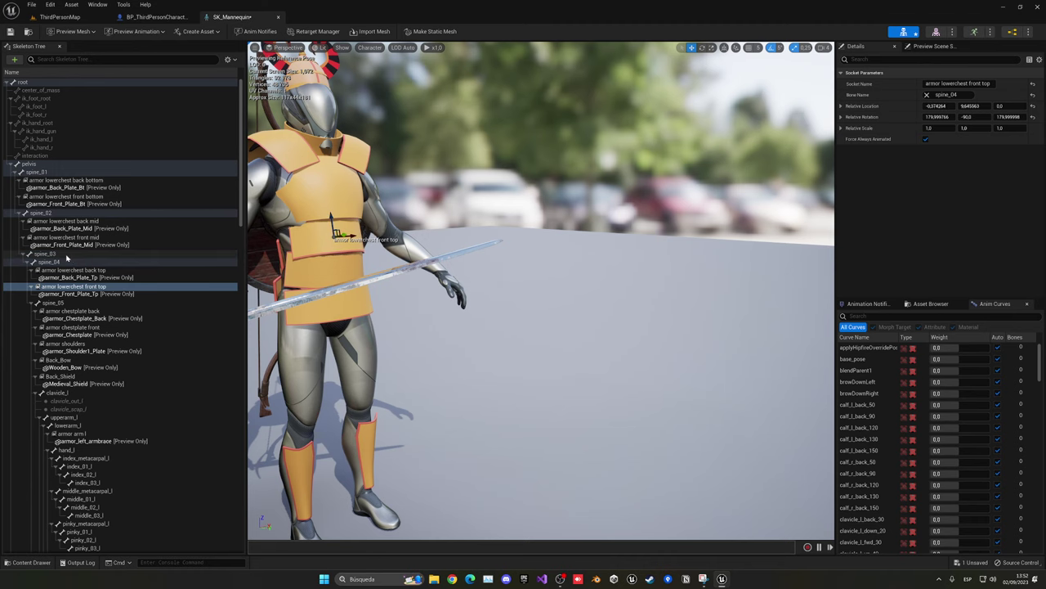
{"action": "left_click", "coordinate": [65, 221]}
{"action": "left_click", "coordinate": [66, 238]}
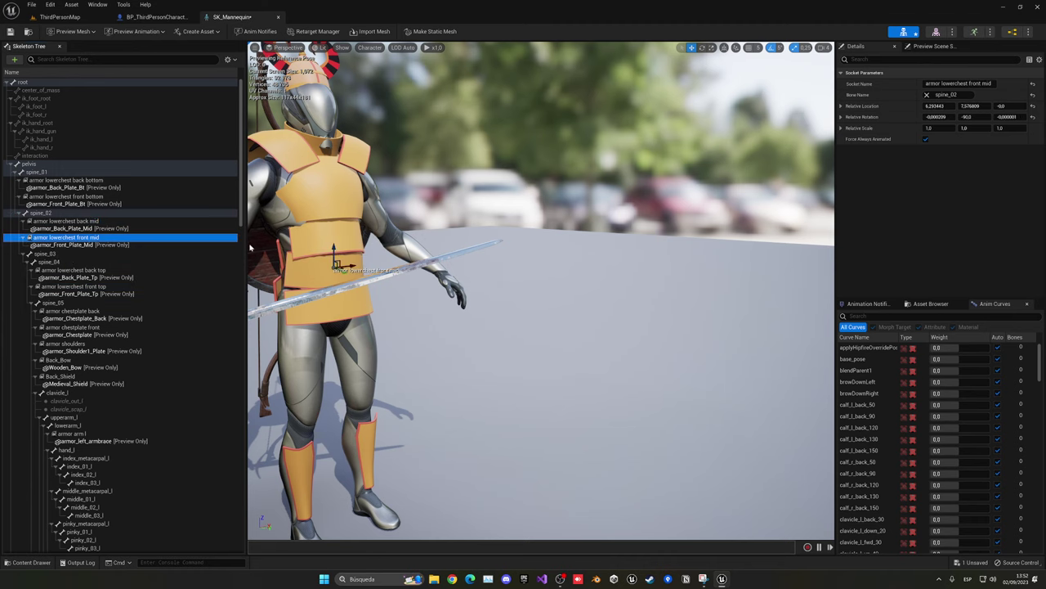
{"action": "key", "text": "f"}
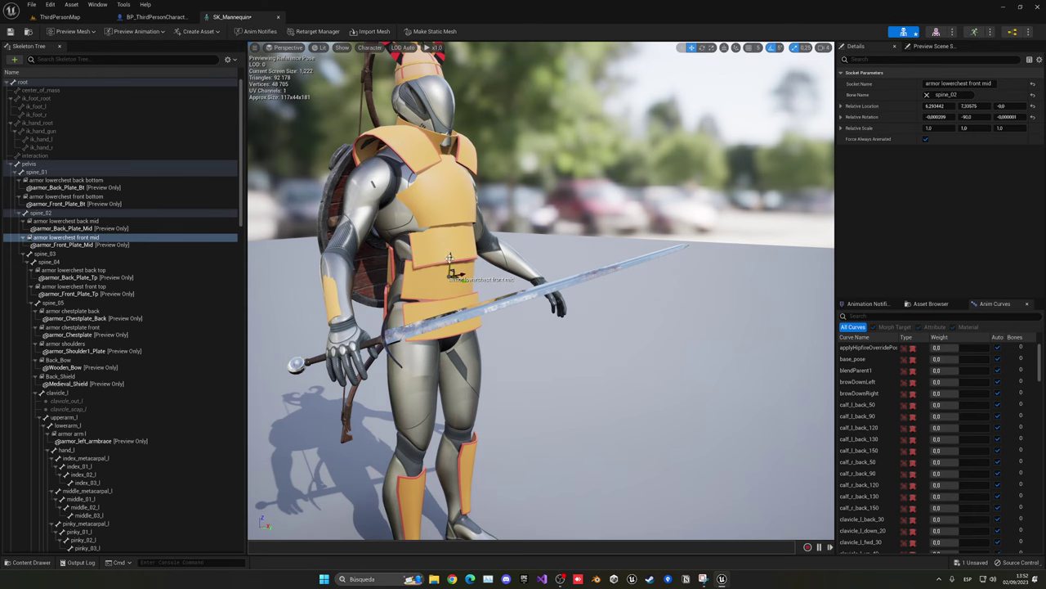
{"action": "left_click_drag", "start_coordinate": [442, 277], "coordinate": [508, 268]}
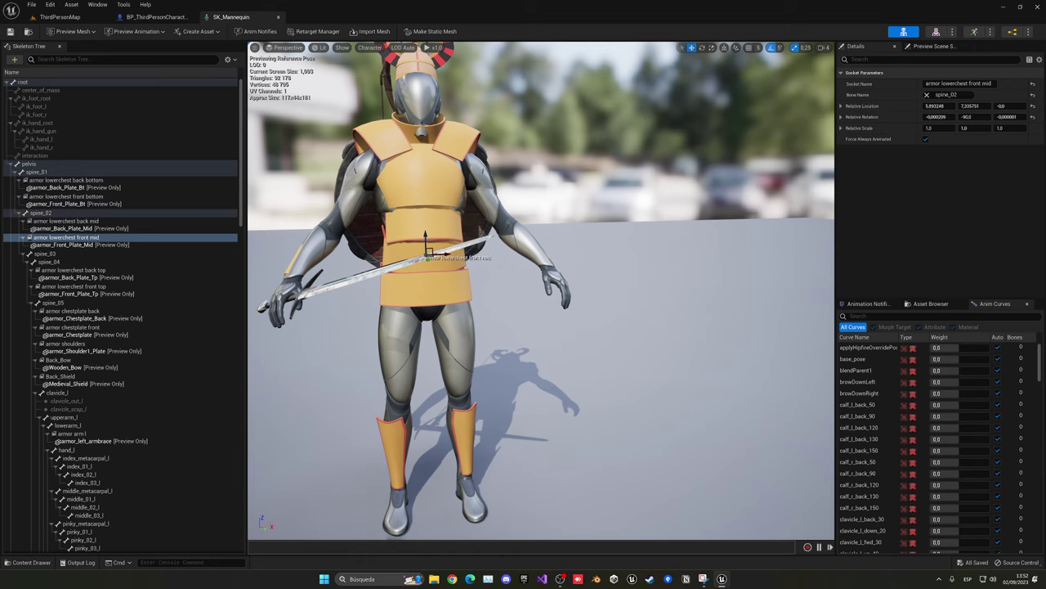
{"action": "mouse_move", "coordinate": [540, 294]}
{"action": "left_mouse_down"}
{"action": "mouse_move", "coordinate": [622, 286]}
{"action": "mouse_move", "coordinate": [638, 246]}
{"action": "left_mouse_up"}
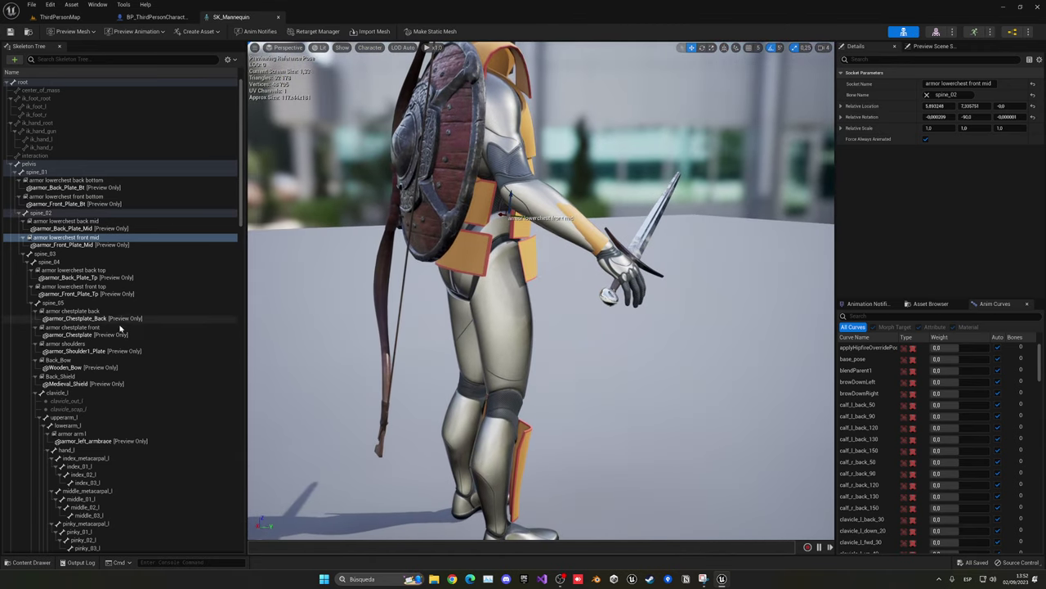
Step: Tilt the armor lowerchest back top socket about 15 degrees so its plate fits
{"action": "left_click", "coordinate": [439, 193]}
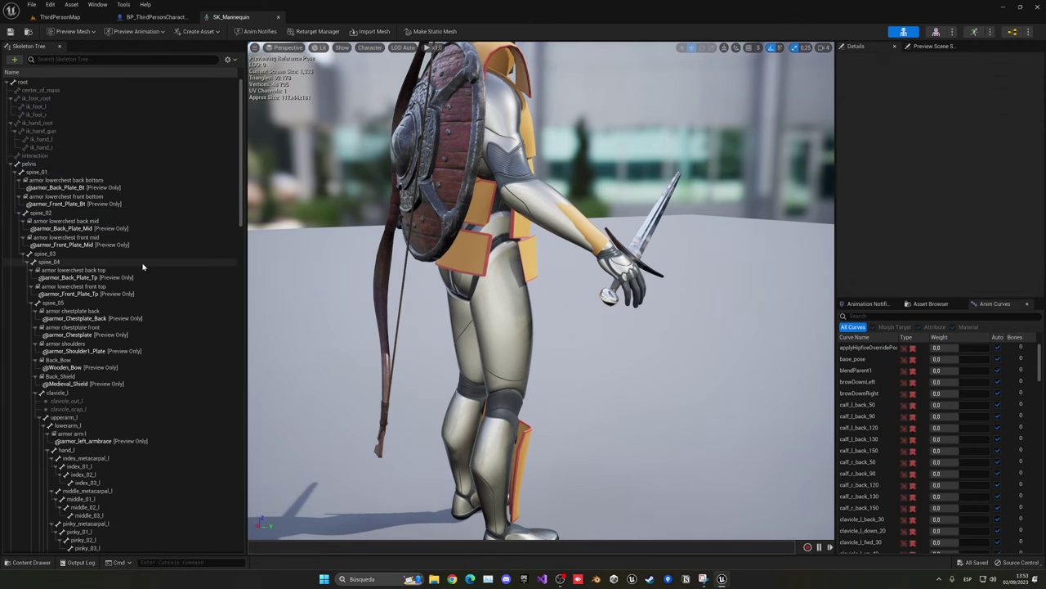
{"action": "left_click_drag", "start_coordinate": [523, 294], "coordinate": [605, 286]}
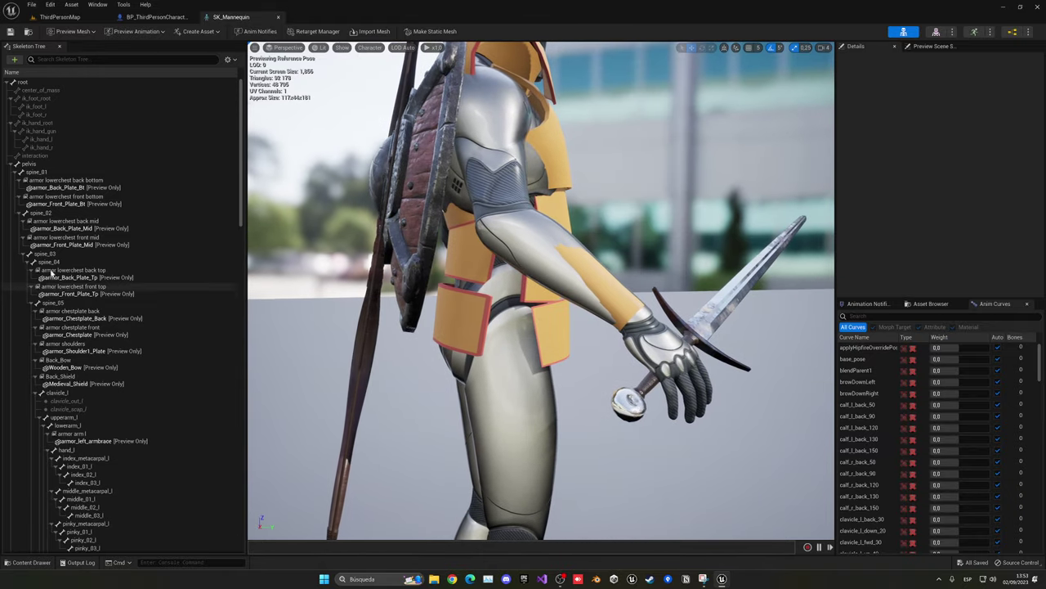
{"action": "left_click", "coordinate": [70, 237]}
{"action": "left_click", "coordinate": [92, 230]}
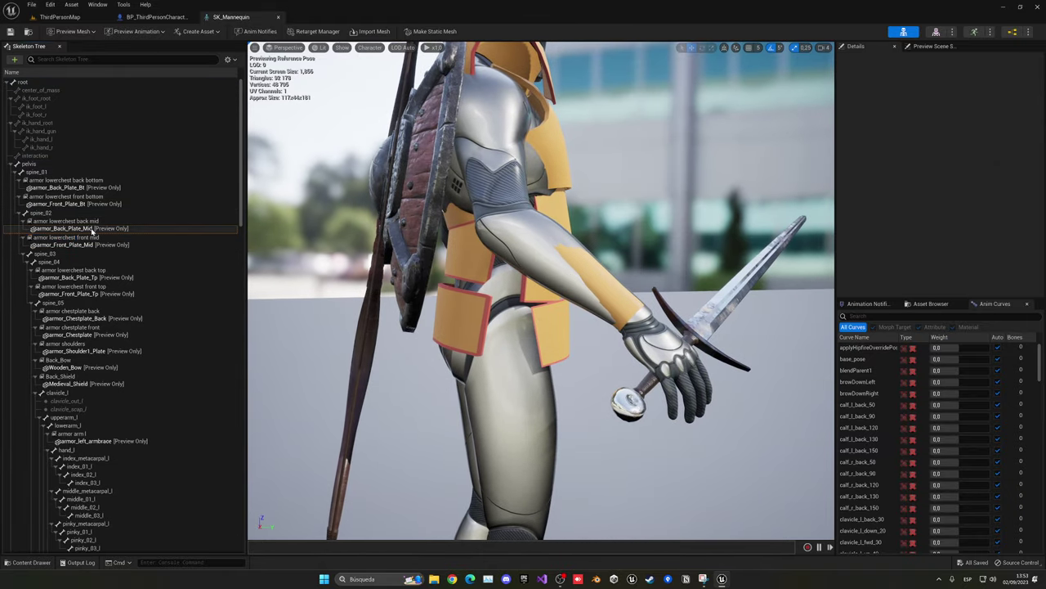
{"action": "left_click", "coordinate": [70, 221]}
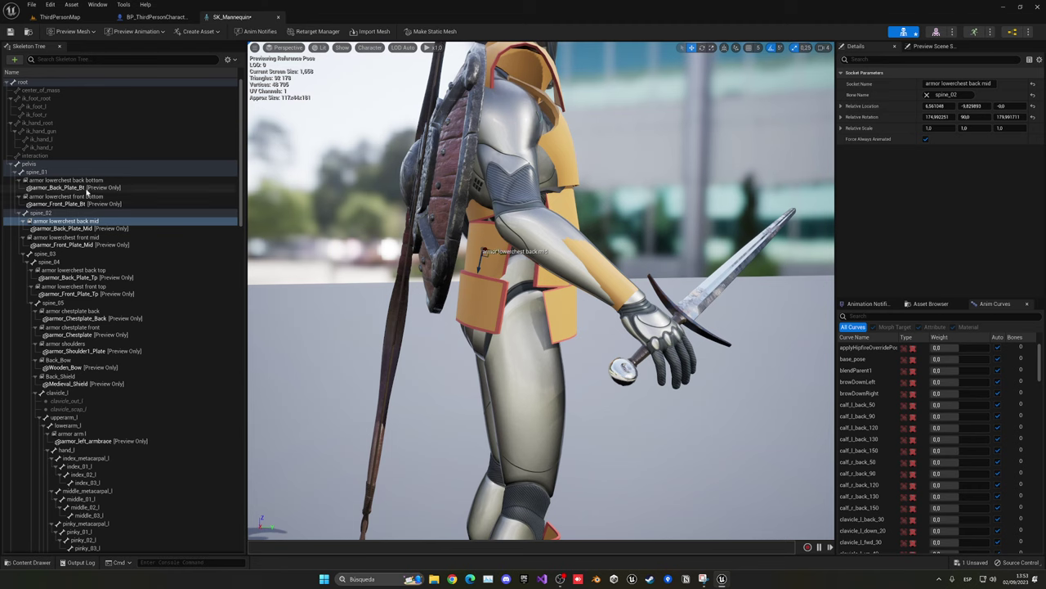
{"action": "left_click", "coordinate": [99, 269]}
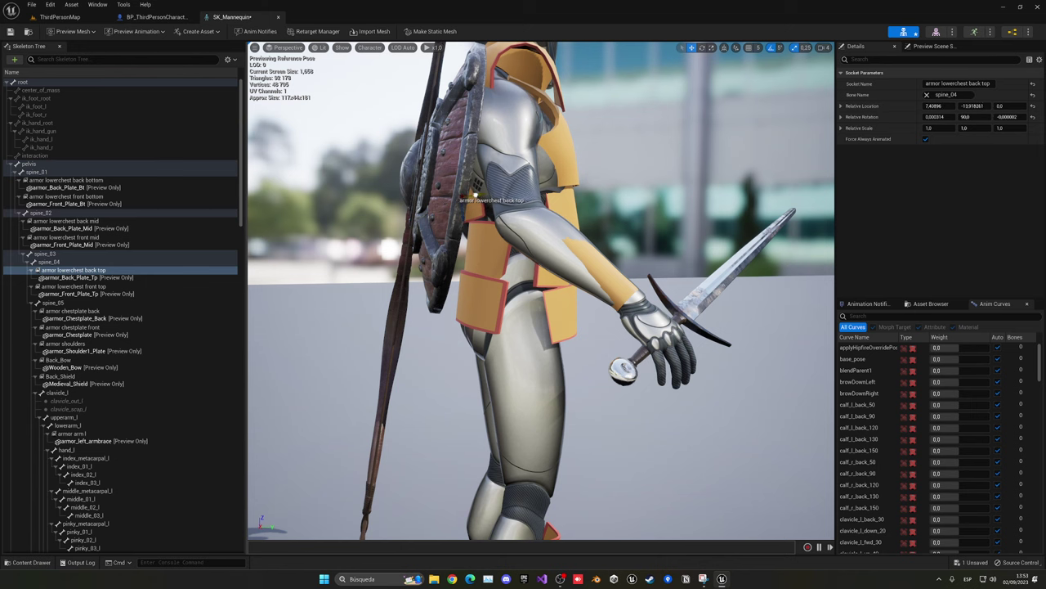
{"action": "left_click_drag", "start_coordinate": [475, 191], "coordinate": [504, 206]}
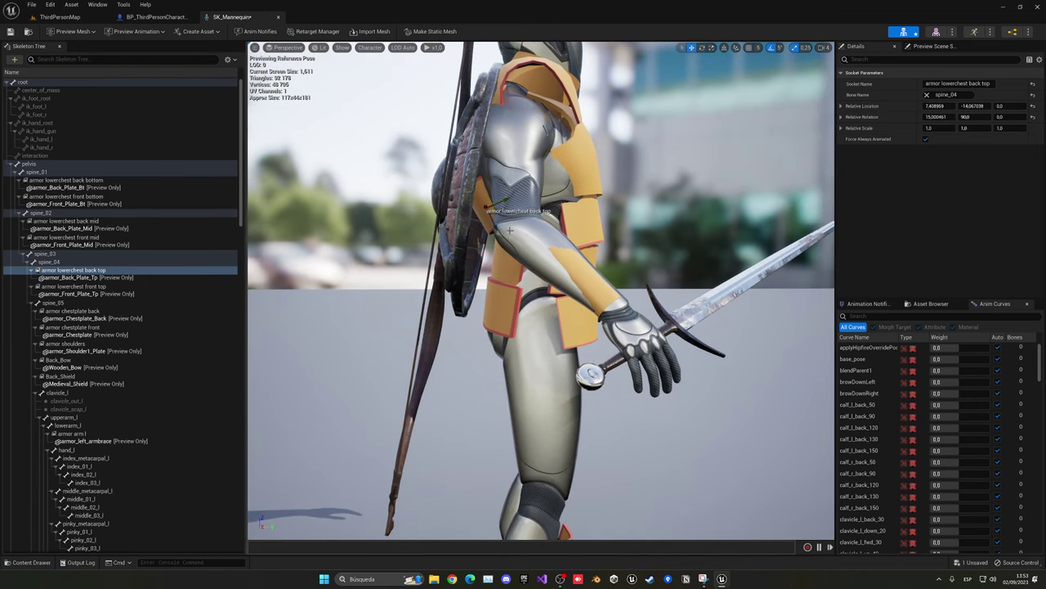
{"action": "left_click_drag", "start_coordinate": [510, 231], "coordinate": [339, 161]}
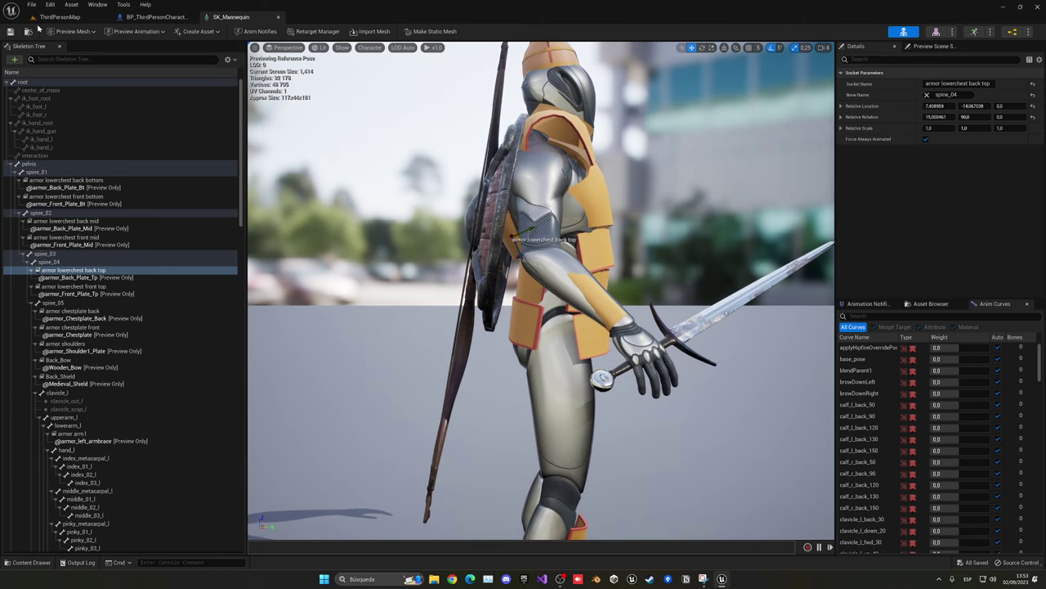
Step: Play-test ThirdPersonMap, walking the character around to inspect the armor
{"action": "left_click", "coordinate": [57, 18]}
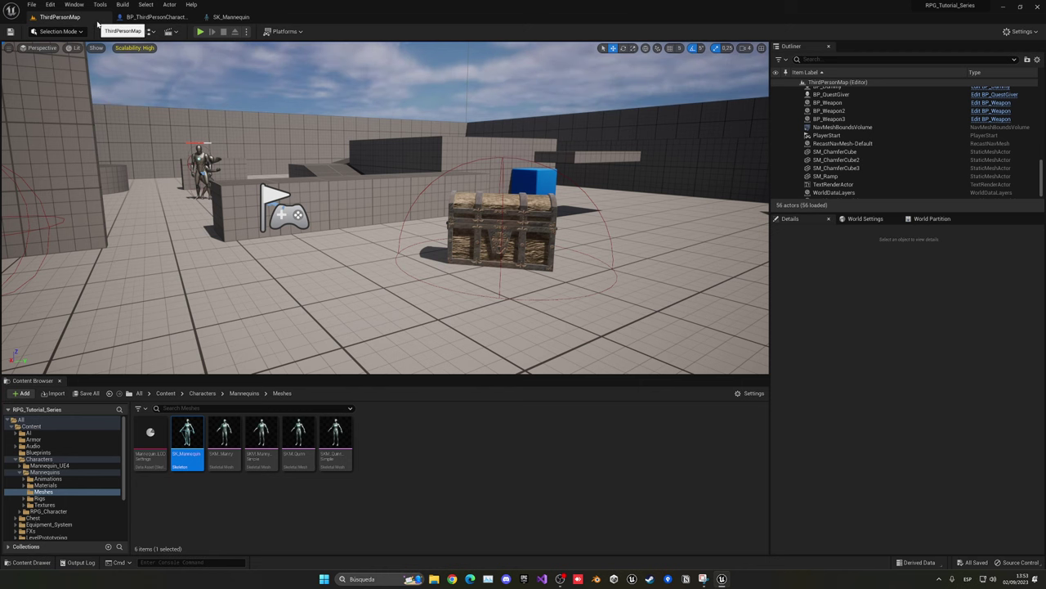
{"action": "key", "text": "s"}
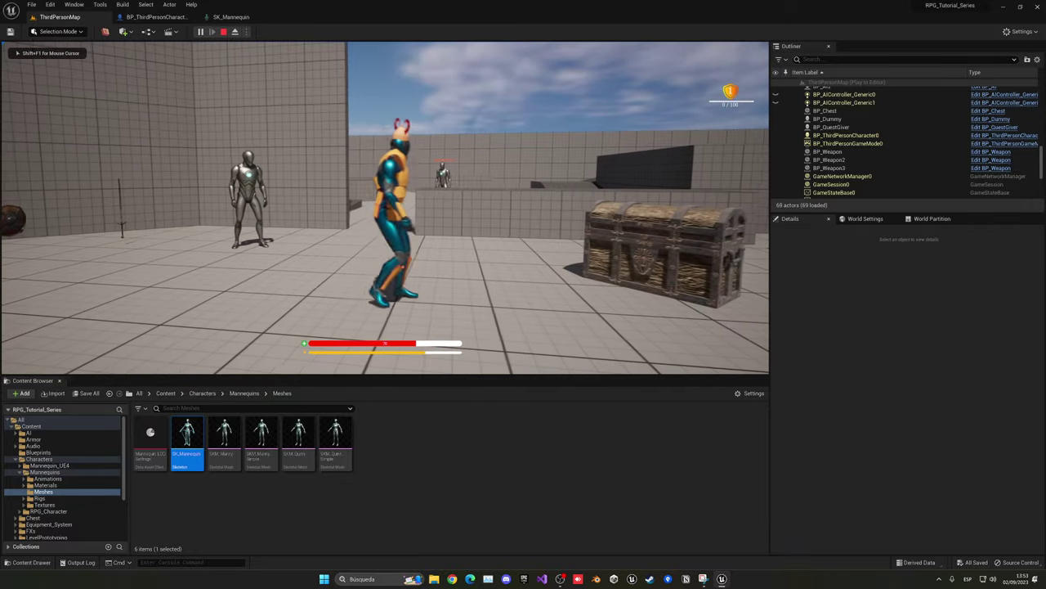
{"action": "key", "text": "a"}
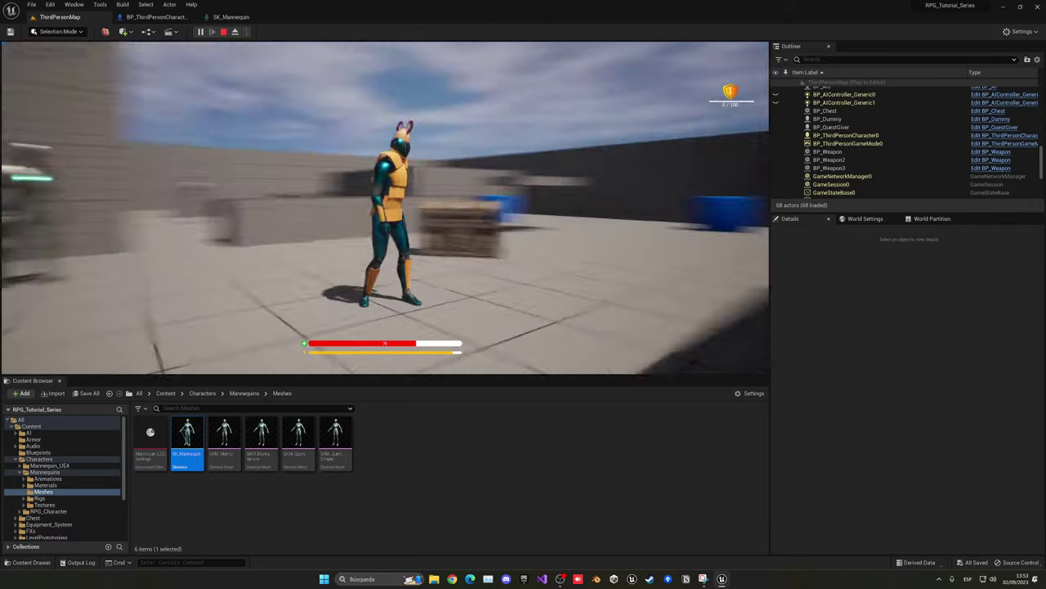
{"action": "key", "text": "Escape"}
Step: Reposition the armor lowerchest front bottom socket in SK_Mannequin and save all assets
{"action": "left_click", "coordinate": [231, 17]}
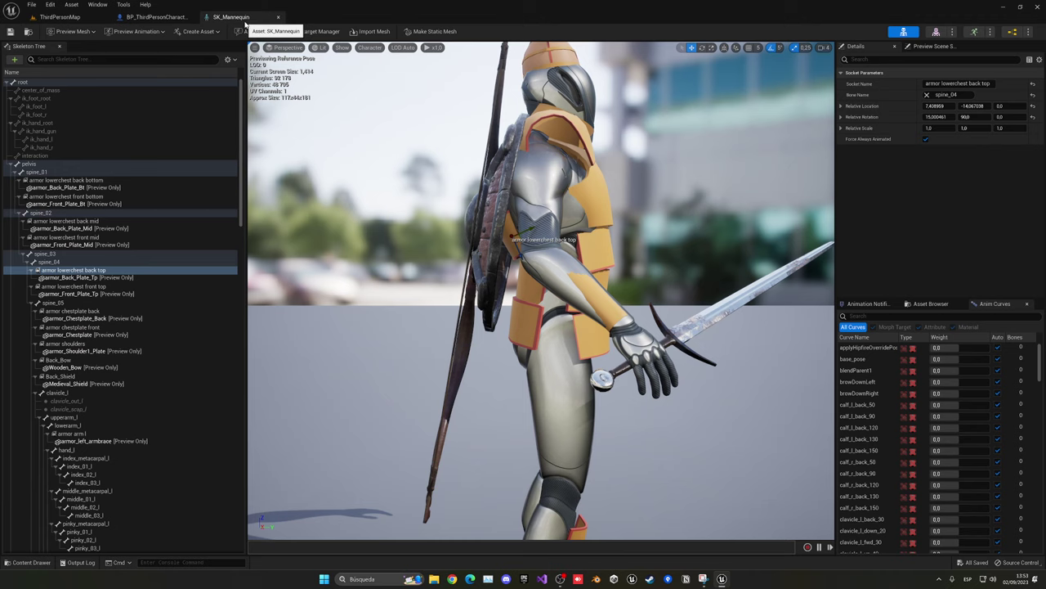
{"action": "left_click_drag", "start_coordinate": [539, 286], "coordinate": [458, 281]}
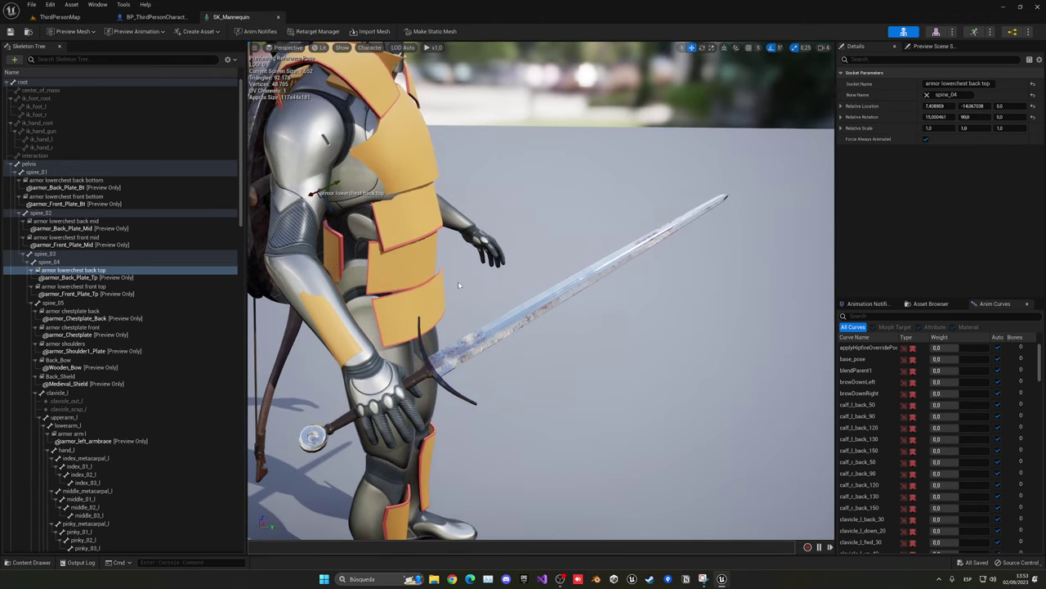
{"action": "left_click", "coordinate": [439, 296]}
{"action": "left_click", "coordinate": [161, 287]}
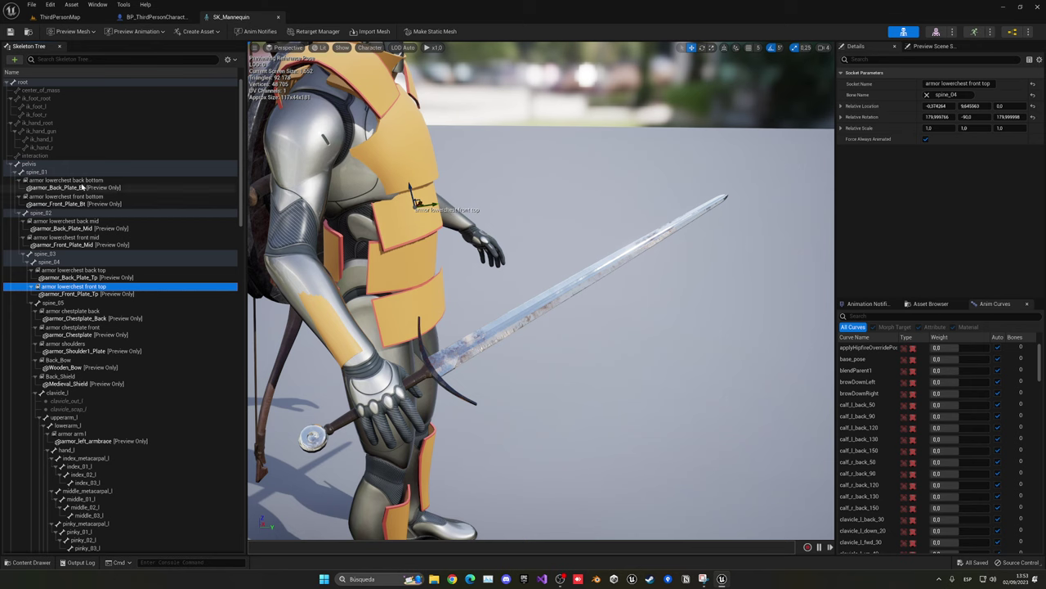
{"action": "left_click", "coordinate": [82, 180]}
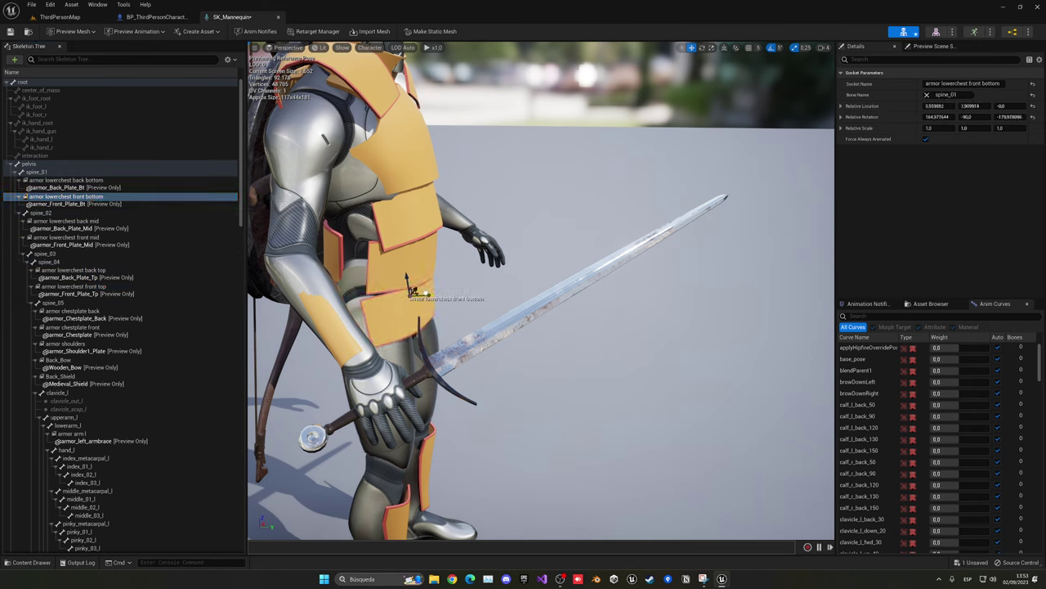
{"action": "mouse_move", "coordinate": [491, 286]}
{"action": "left_mouse_down"}
{"action": "mouse_move", "coordinate": [458, 286]}
{"action": "mouse_move", "coordinate": [491, 286]}
{"action": "left_mouse_up"}
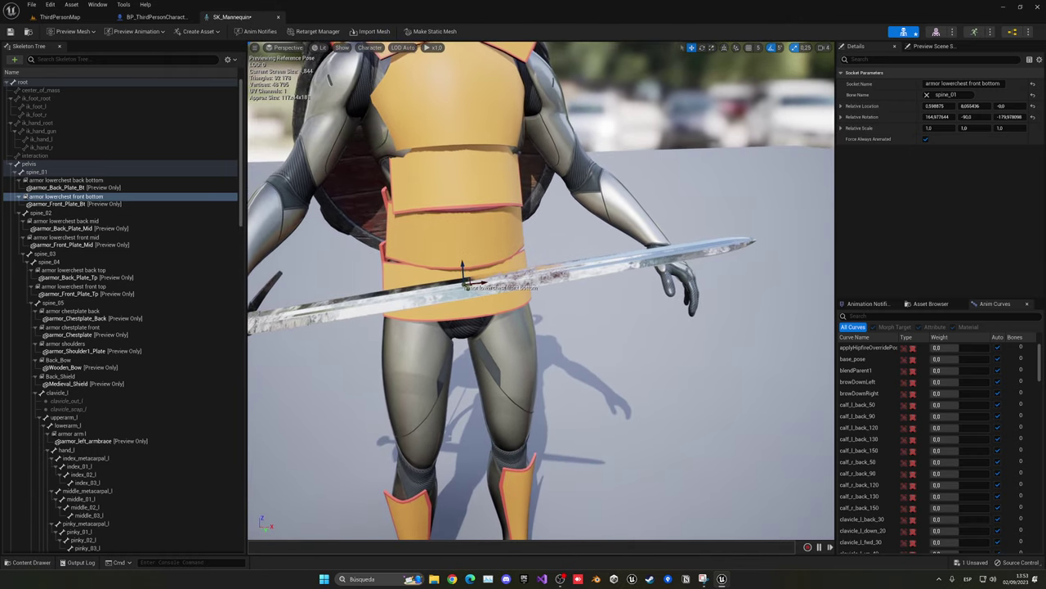
{"action": "key", "text": "ctrl+s"}
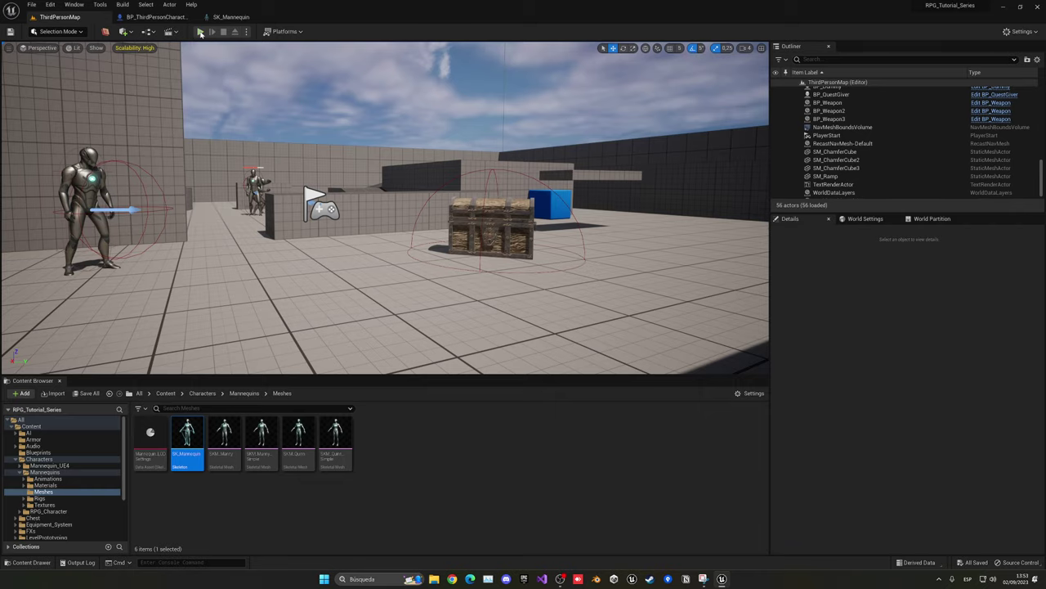
{"action": "key", "text": "alt+p"}
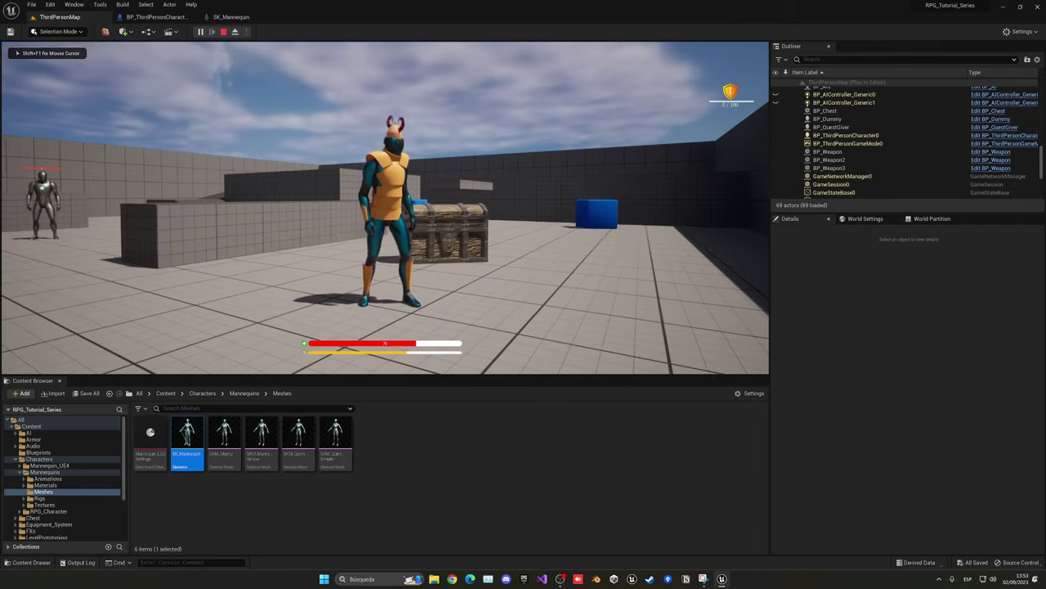
{"action": "key", "text": "a"}
{"action": "key", "text": "w"}
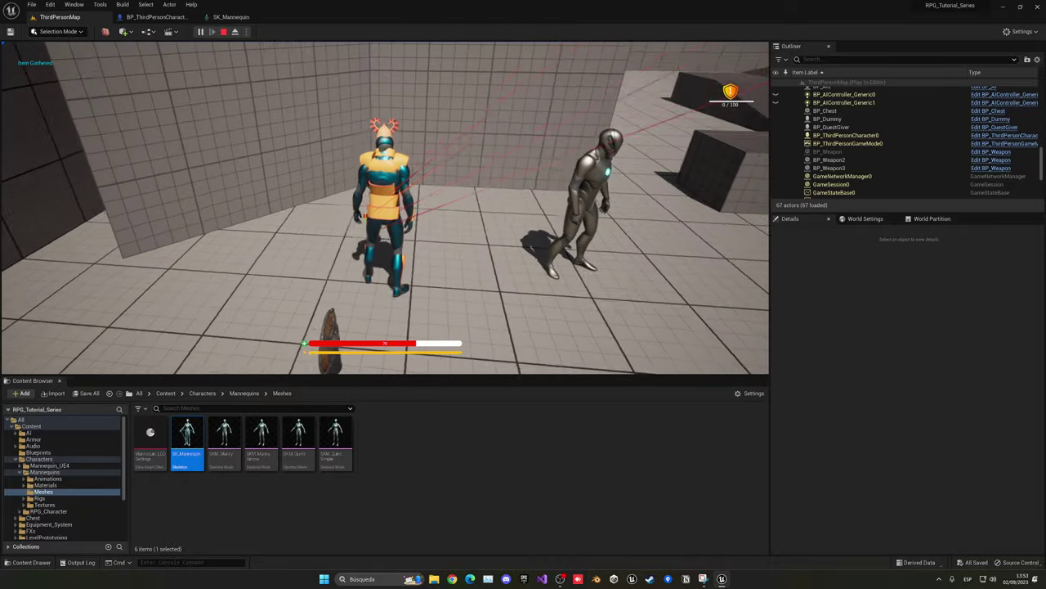
{"action": "key", "text": "i"}
{"action": "key", "text": "i"}
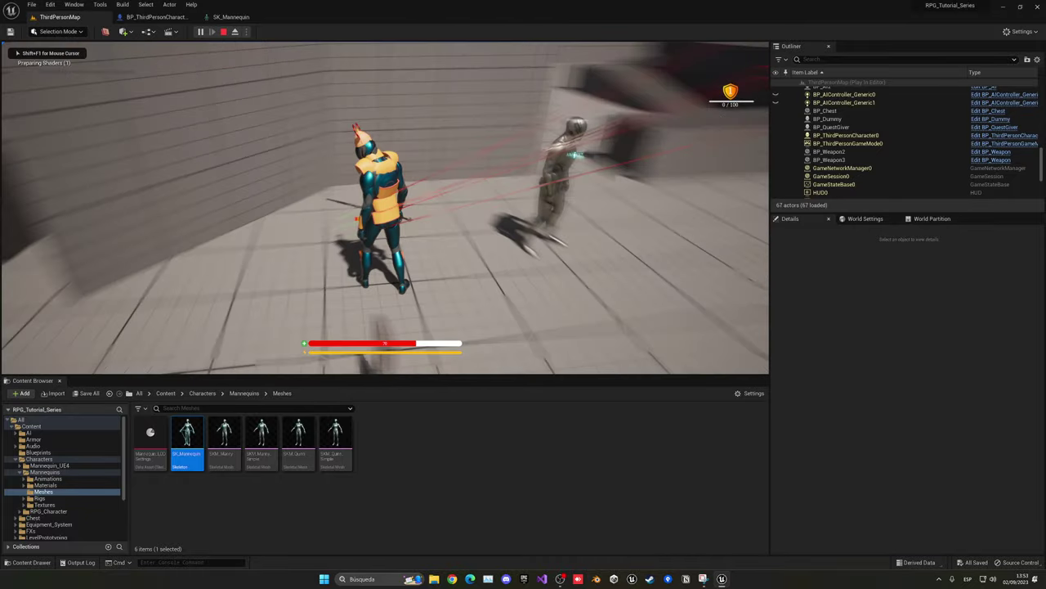
{"action": "key", "text": "w"}
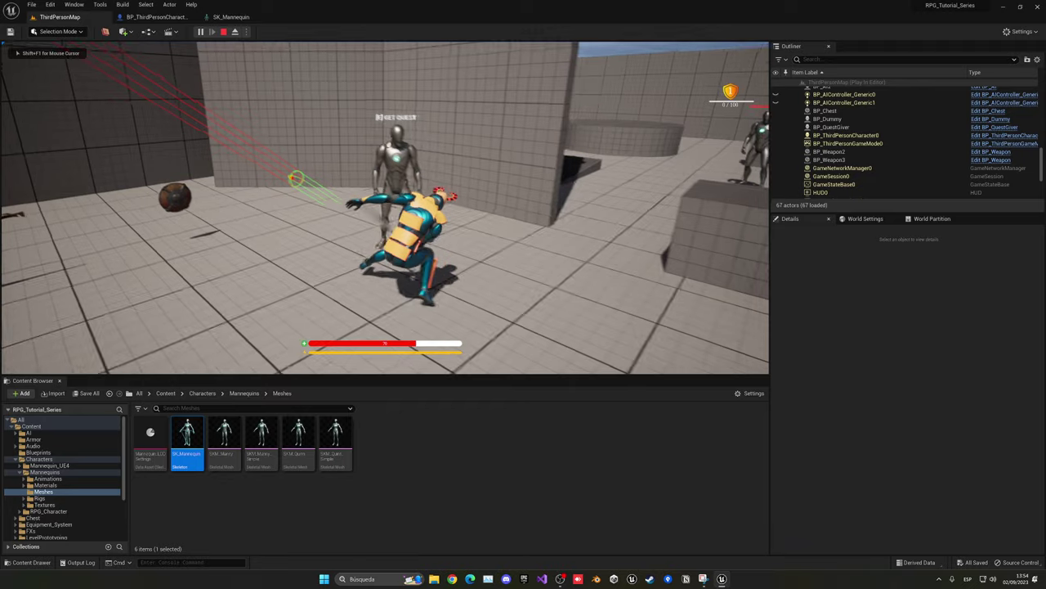
{"action": "key", "text": "w"}
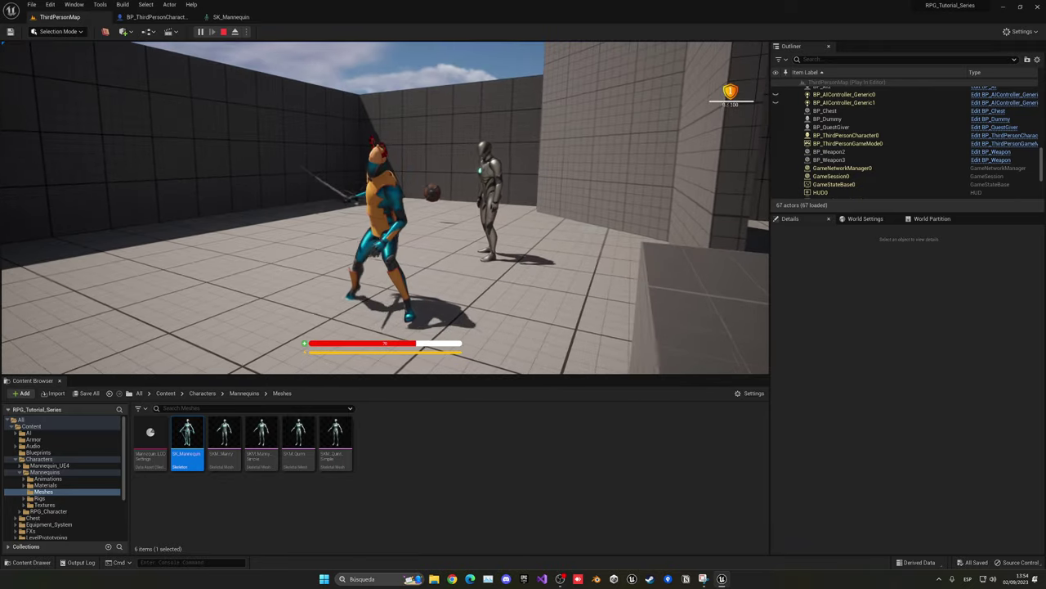
{"action": "key", "text": "w"}
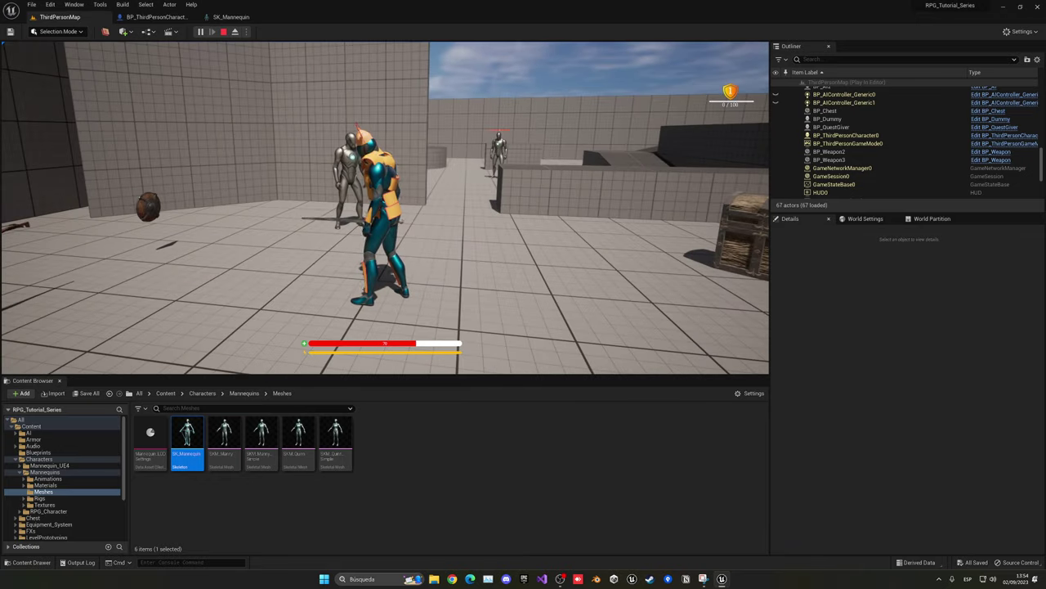
{"action": "key", "text": "Escape"}
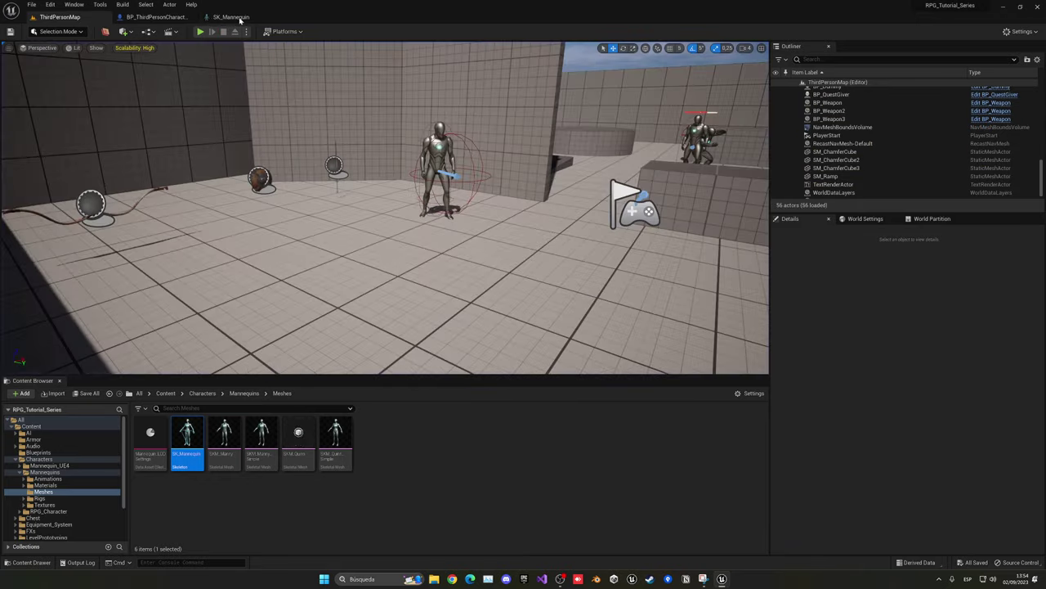
Step: Nudge the armor chestplate back socket along Y and set lowerchest back top to -1.757226, -11.610879
{"action": "left_click", "coordinate": [231, 17]}
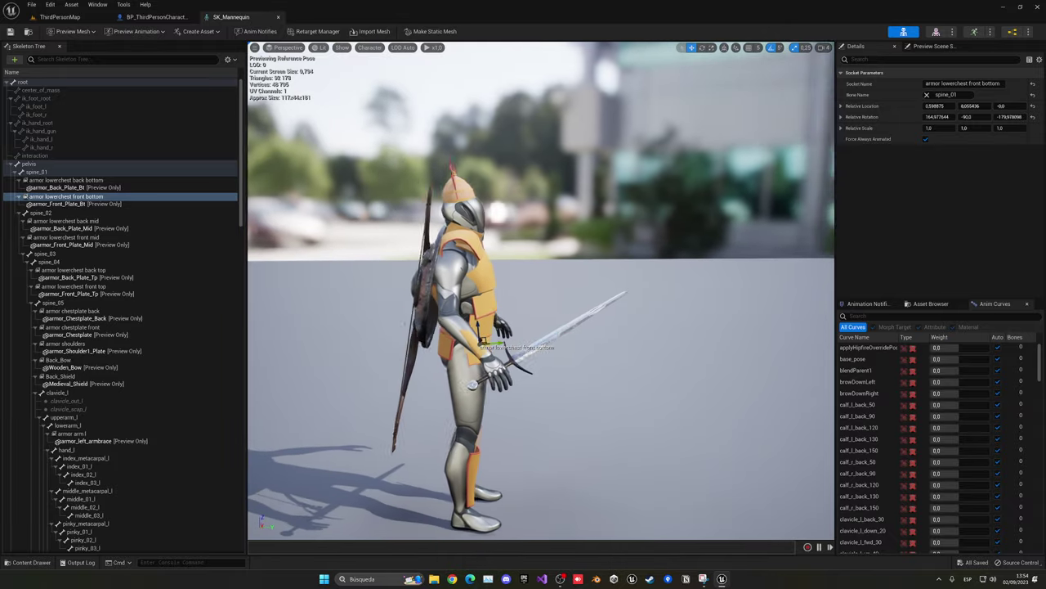
{"action": "left_click", "coordinate": [88, 311]}
{"action": "key", "text": "f"}
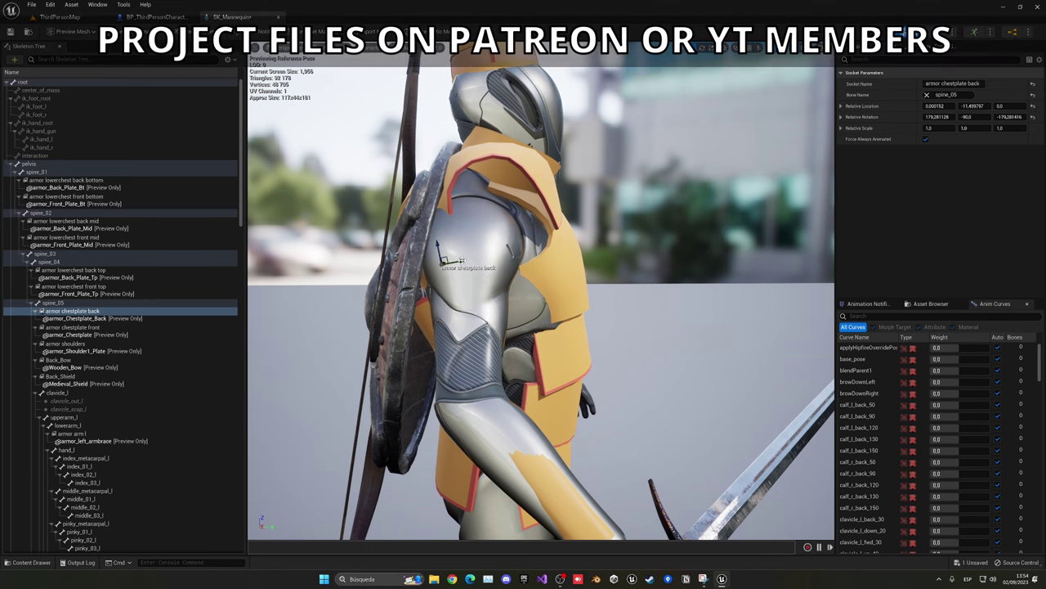
{"action": "left_click_drag", "start_coordinate": [461, 260], "coordinate": [441, 246]}
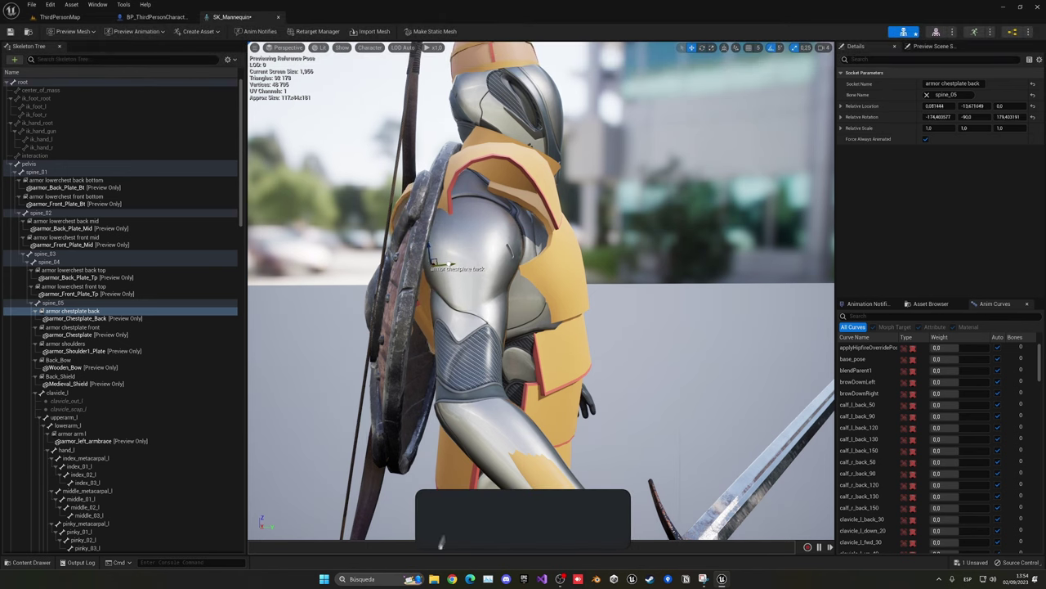
{"action": "left_click", "coordinate": [78, 269]}
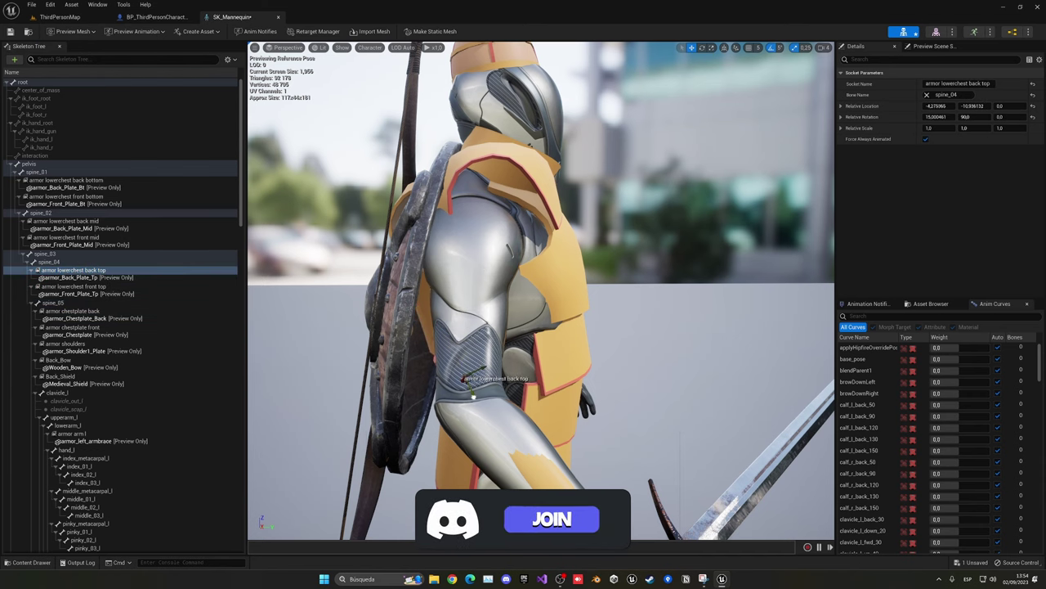
{"action": "left_click_drag", "start_coordinate": [539, 286], "coordinate": [572, 286]}
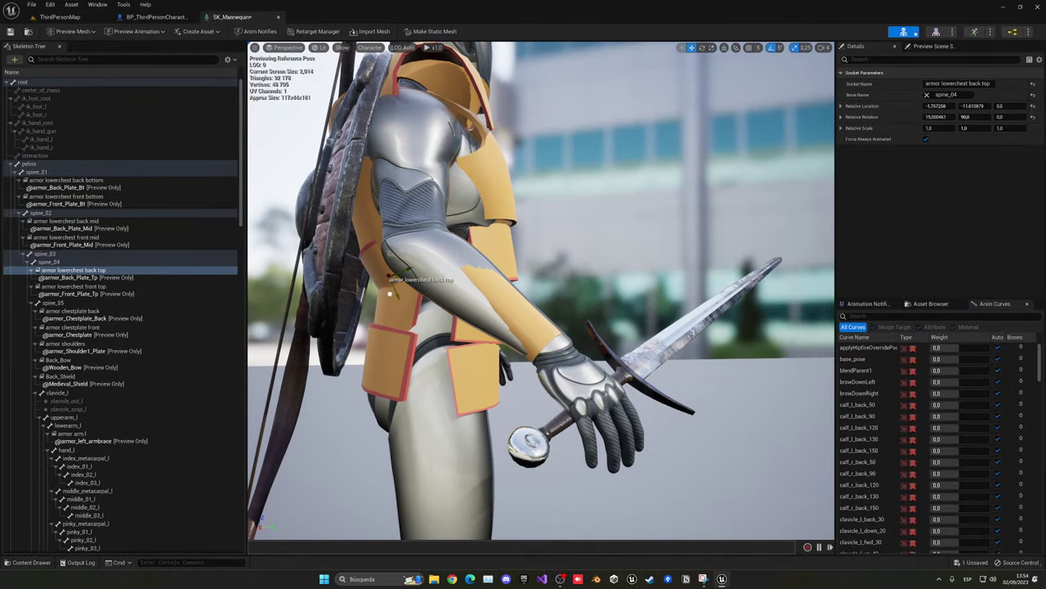
Step: Play-test ThirdPersonMap to check the back plates, then return to SK_Mannequin
{"action": "left_click", "coordinate": [54, 18]}
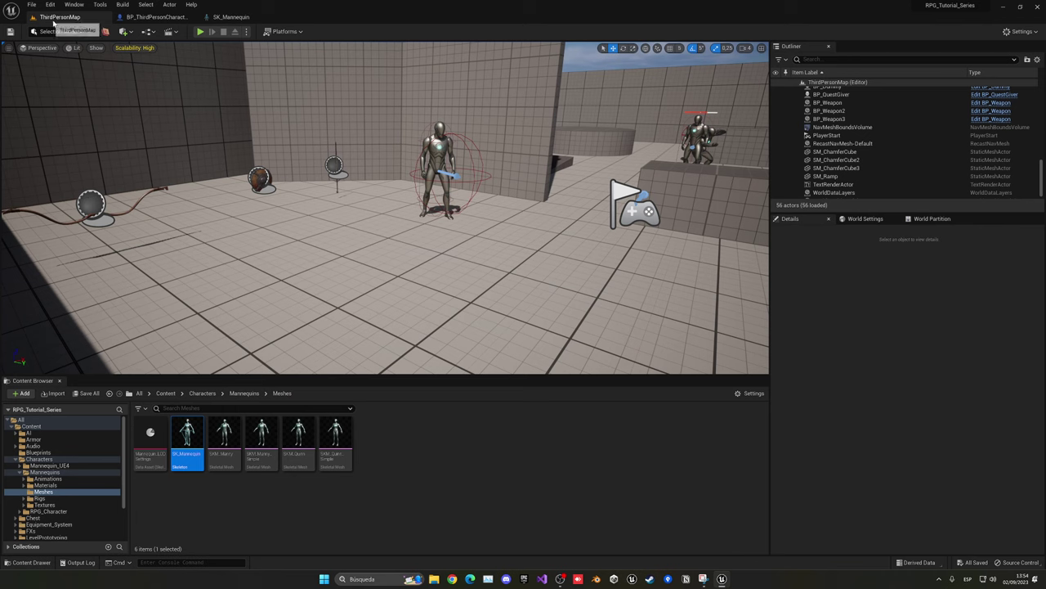
{"action": "left_click", "coordinate": [202, 33]}
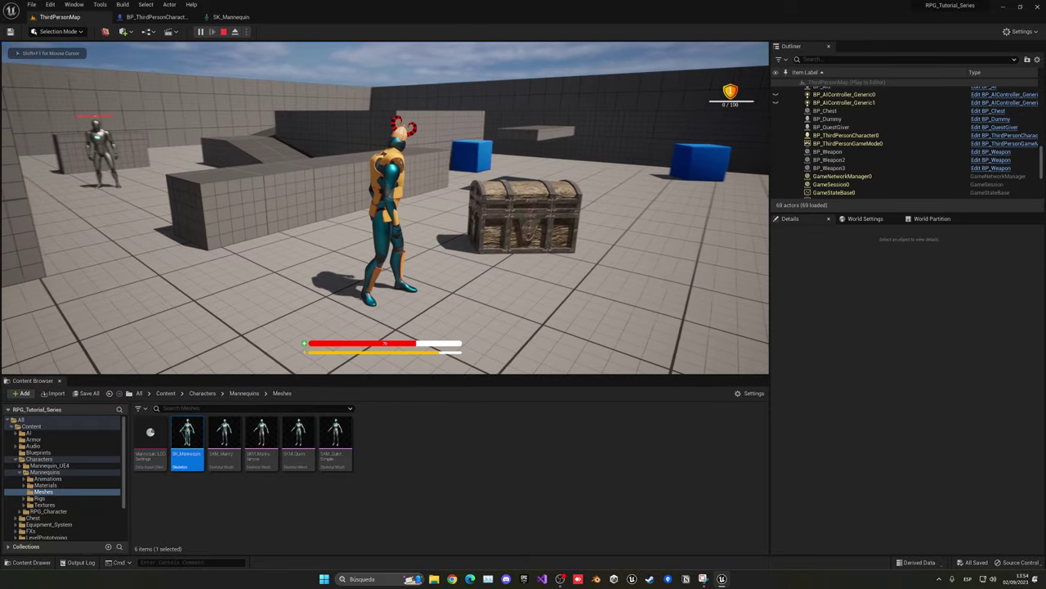
{"action": "key", "text": "Escape"}
{"action": "left_click", "coordinate": [232, 16]}
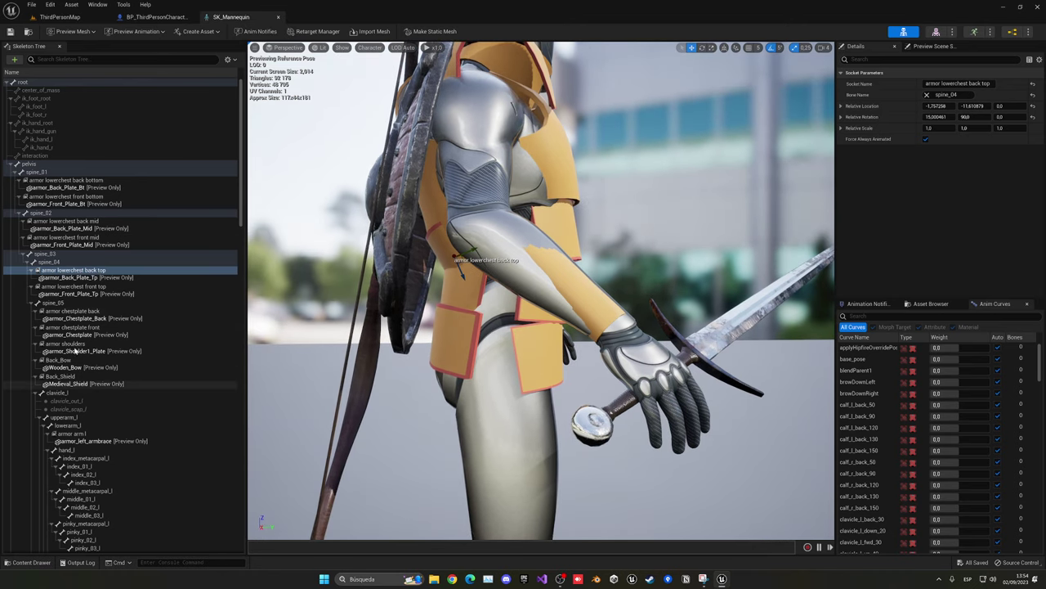
{"action": "left_click_drag", "start_coordinate": [491, 327], "coordinate": [532, 327]}
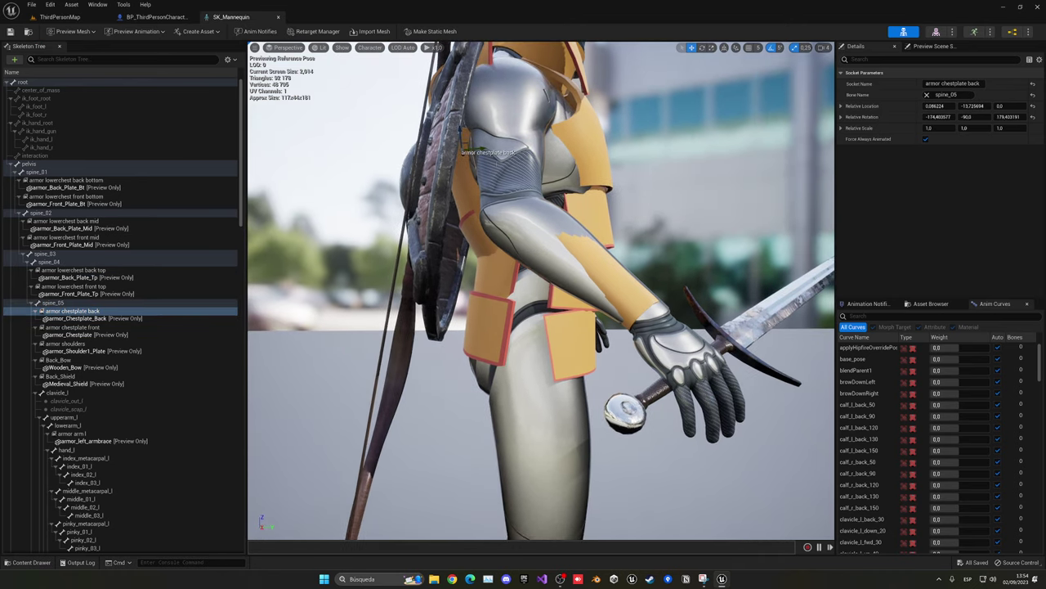